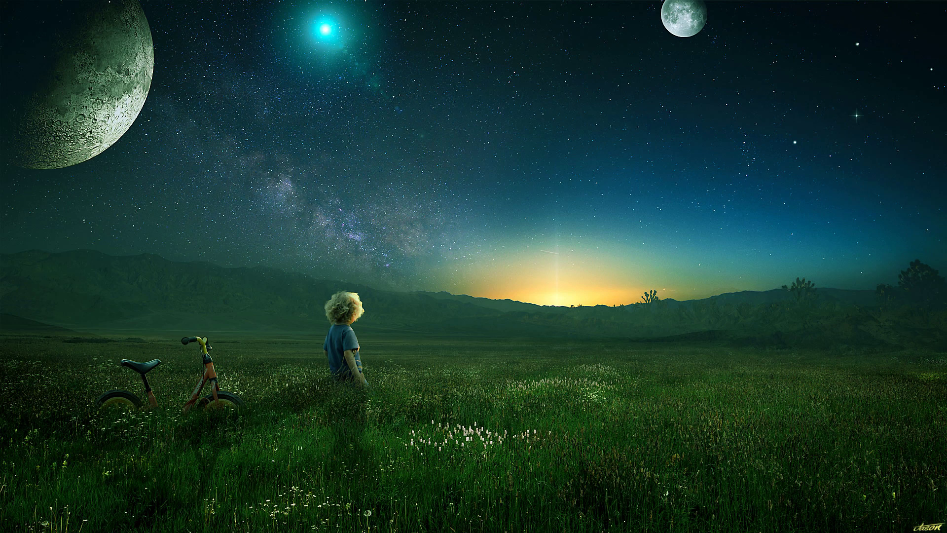
Create a new blank document sized 1920×1080 pixels
left_click(27, 6)
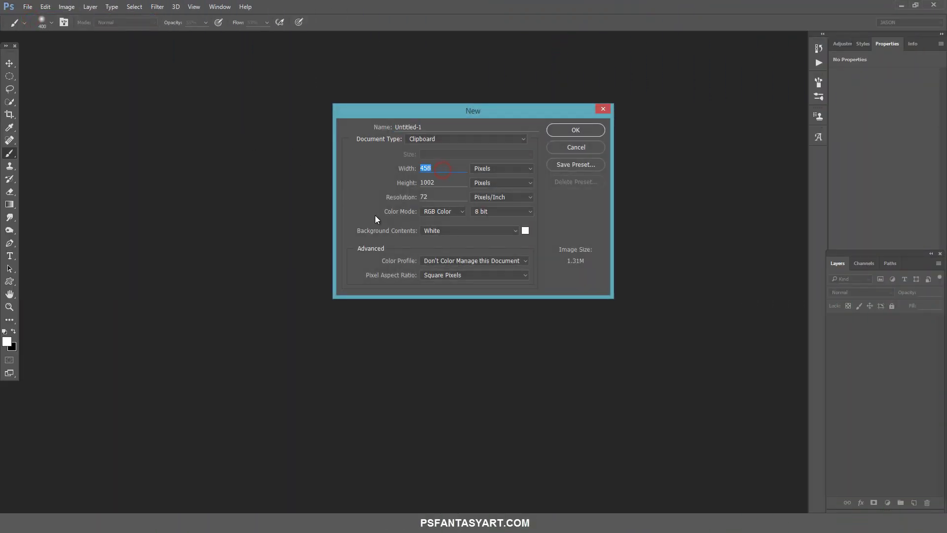
type("19520")
left_click(443, 167)
type("1920")
type("108")
type("0")
key("Return")
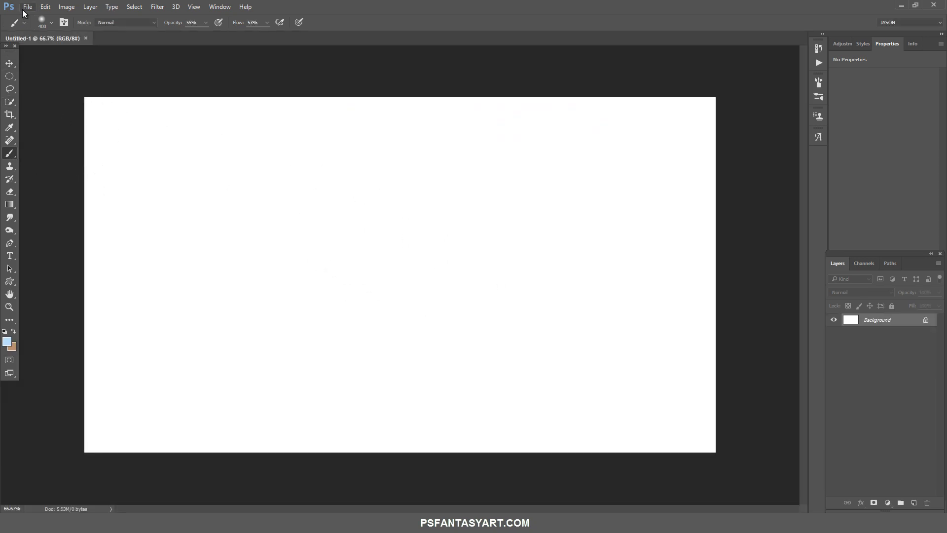
left_click(24, 7)
left_click(62, 37)
Bring the arid desert photo into Untitled-1, scaled to 34% and moved lower on the canvas
left_click(159, 93)
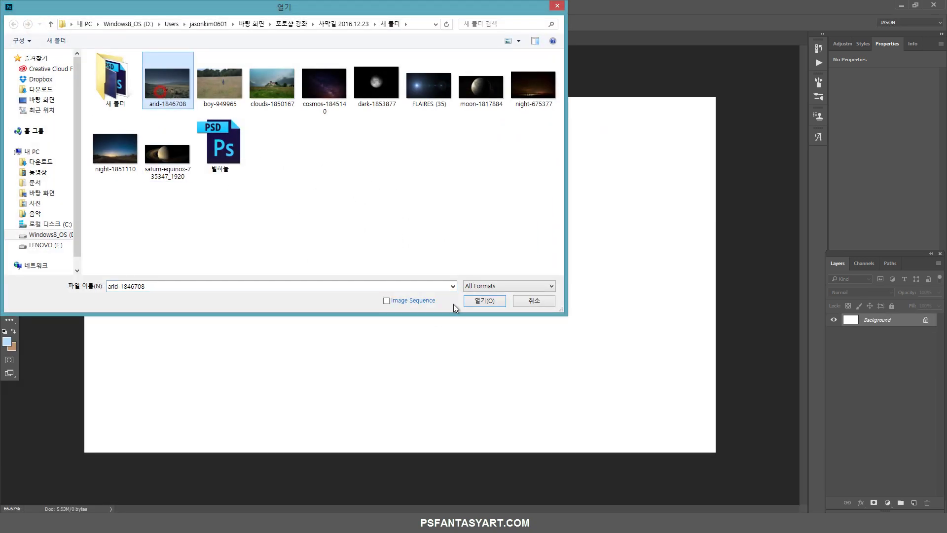
left_click(477, 300)
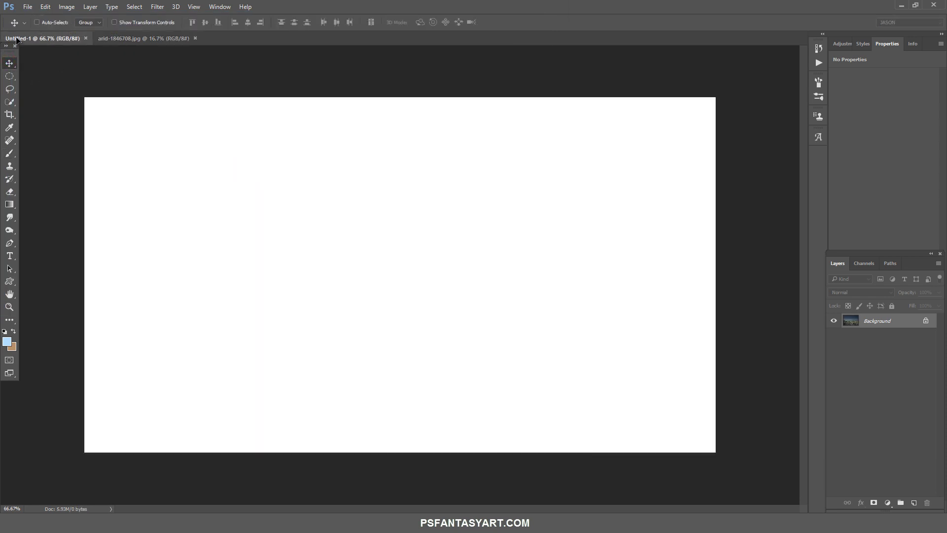
left_click_drag(13, 35, 243, 144)
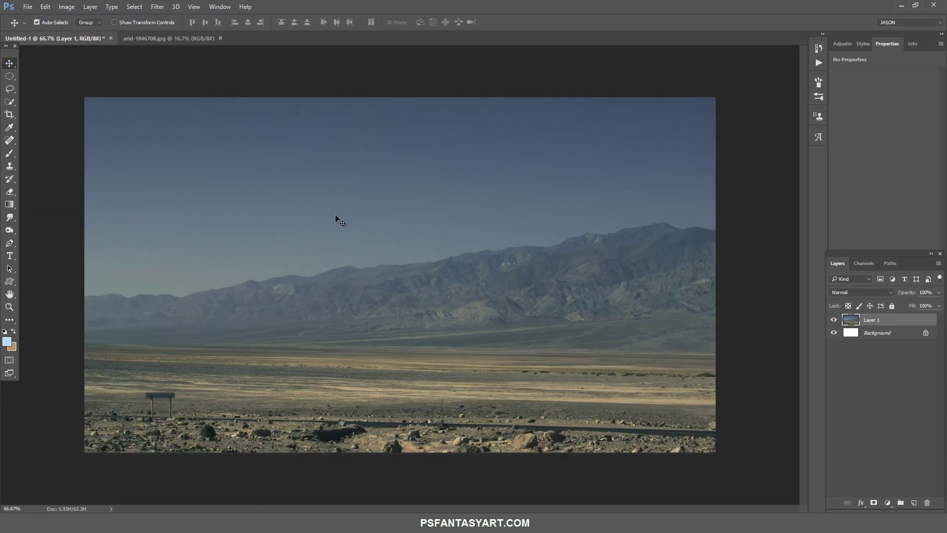
key("ctrl+t")
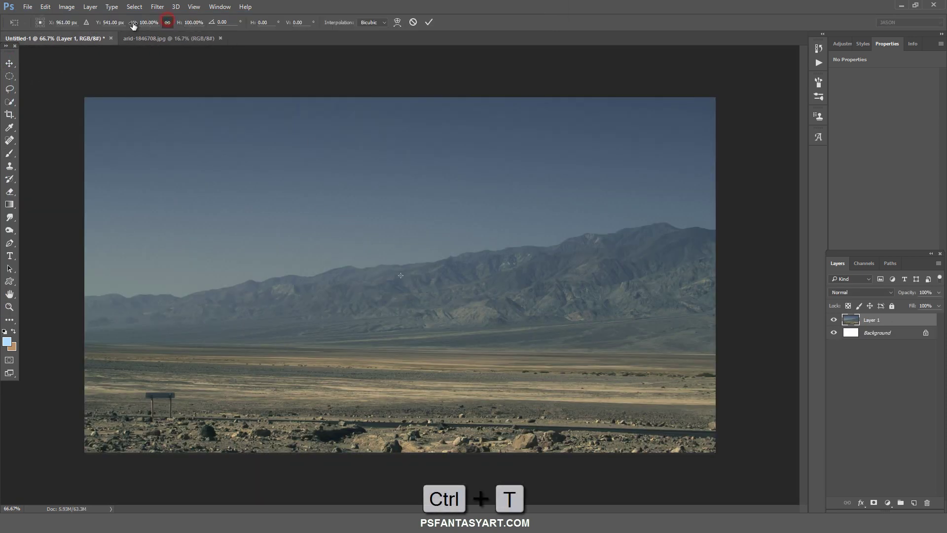
left_click_drag(133, 25, 102, 32)
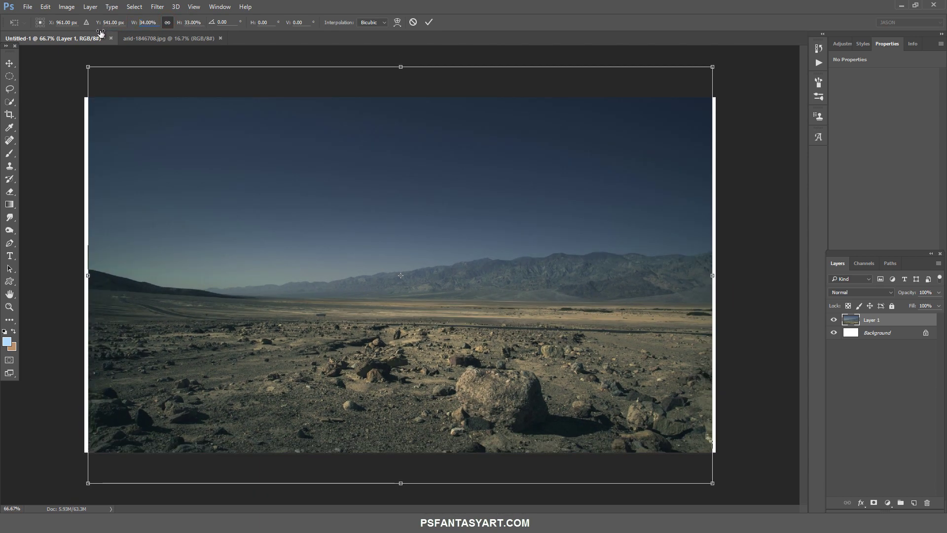
left_click_drag(373, 152, 379, 188)
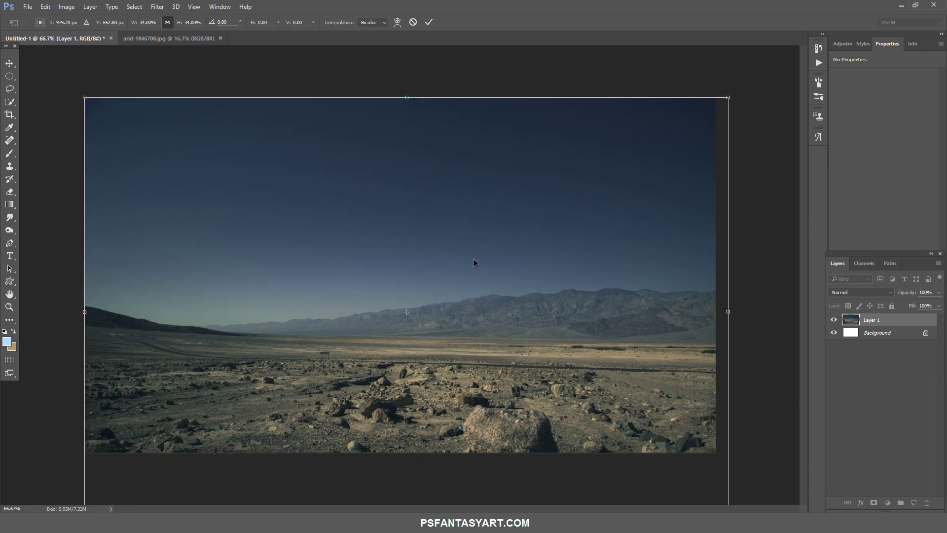
key("Return")
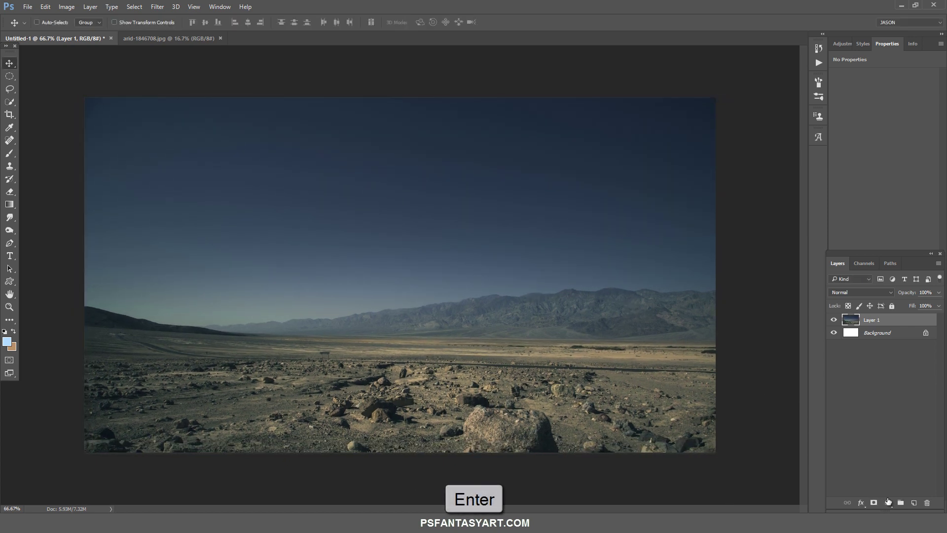
left_click(888, 502)
Add a Brightness/Contrast adjustment clipped to Layer 1 with Brightness -150 and reduced contrast
left_click(910, 324)
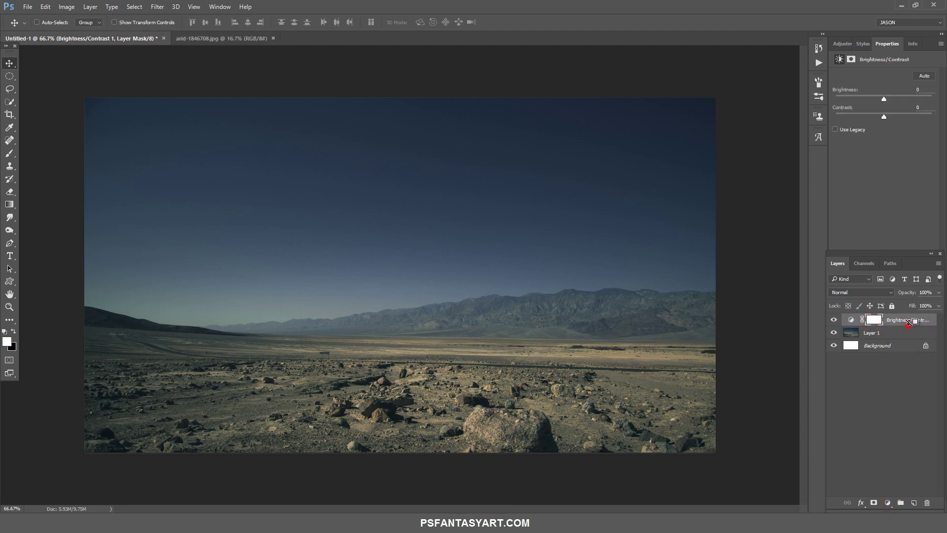
left_click(908, 325, "alt")
left_click_drag(891, 99, 835, 98)
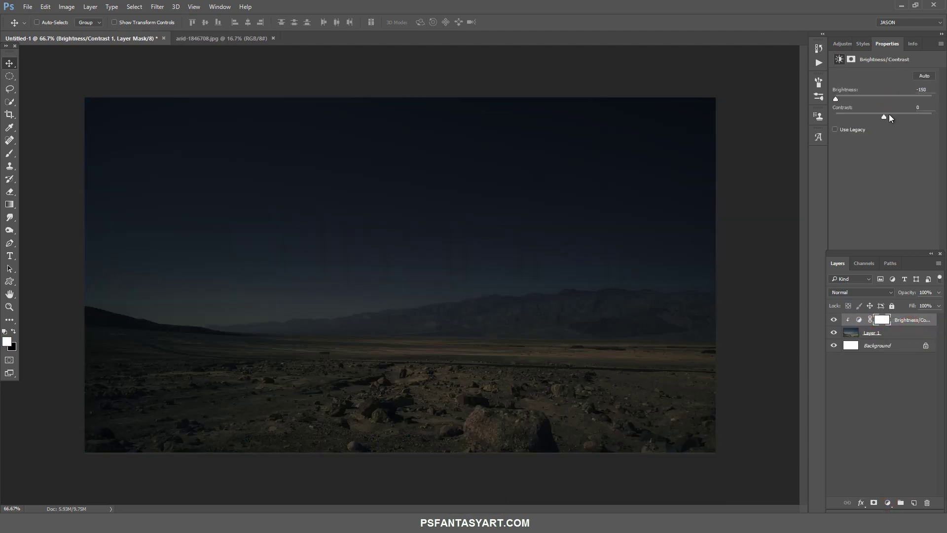
left_click_drag(886, 114, 835, 116)
Duplicate Layer 1 together with its adjustment, then zoom out to see the canvas
left_click(888, 340)
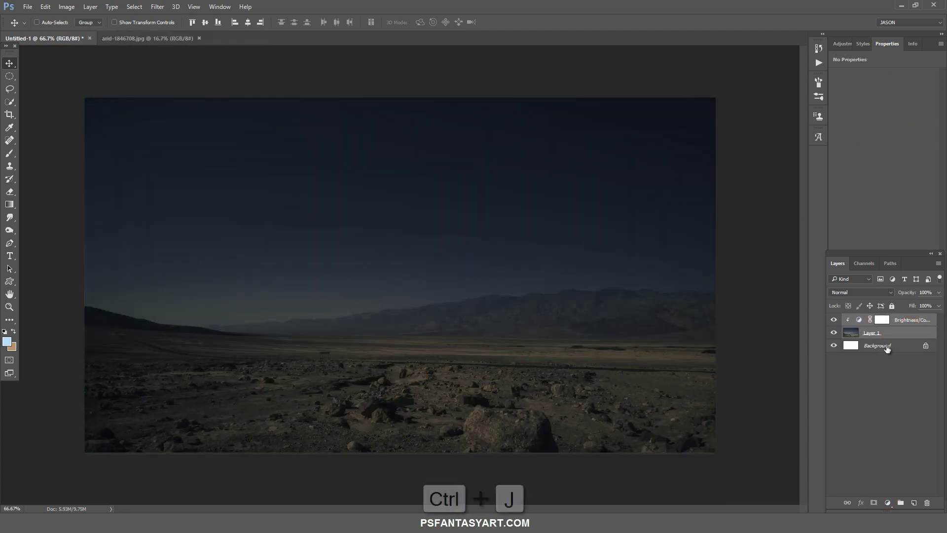
key("ctrl+j")
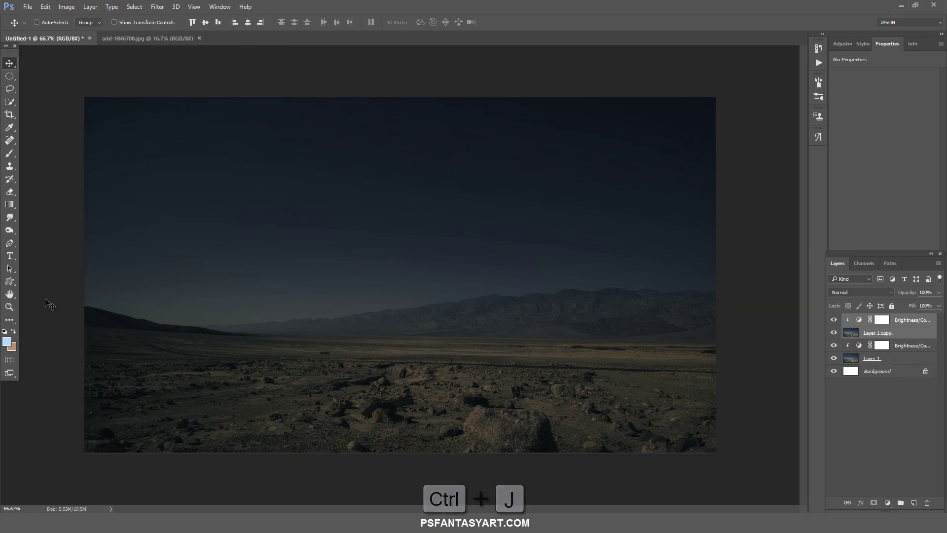
key("z")
left_click_drag(304, 272, 283, 296)
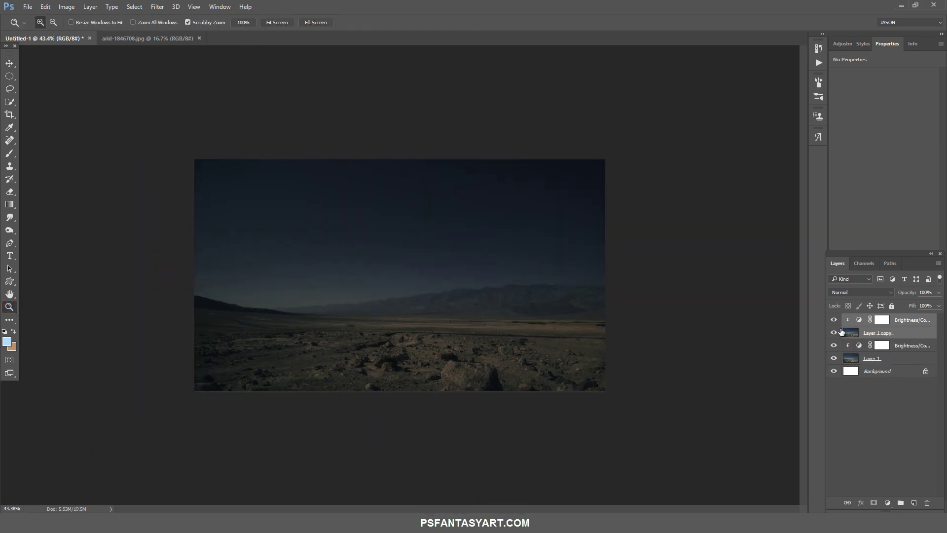
Flip Layer 1 copy horizontally, tilt it slightly and move it up and left
left_click(844, 332)
key("ctrl+t")
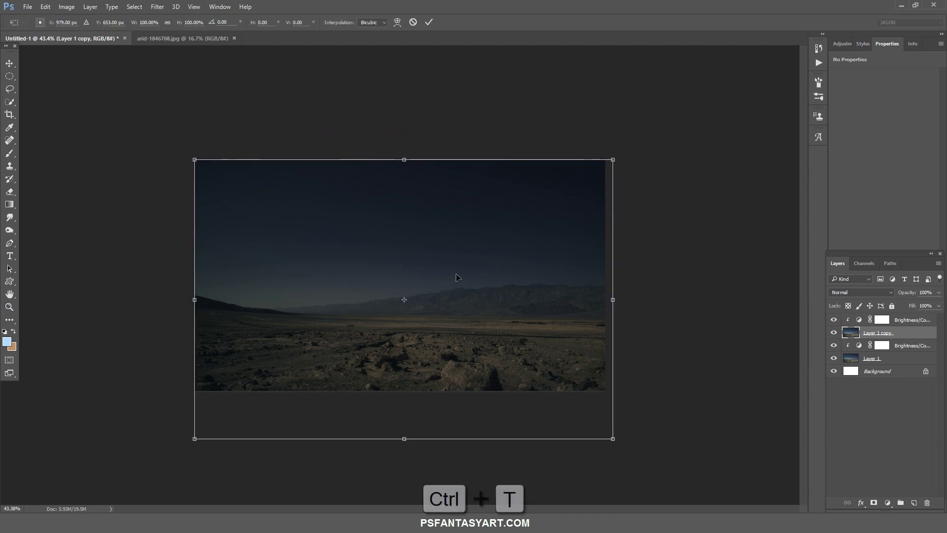
right_click(455, 254)
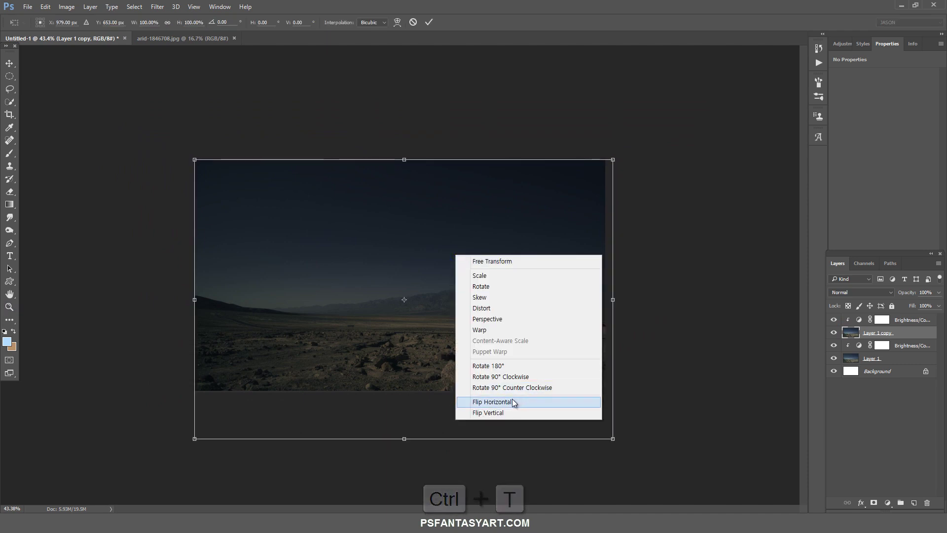
left_click(514, 402)
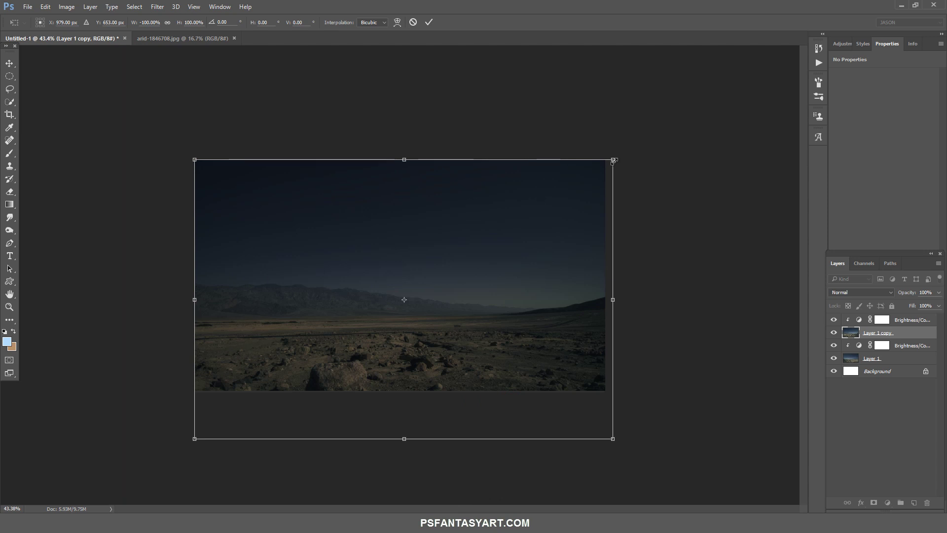
mouse_move(570, 226)
left_mouse_down()
mouse_move(556, 238)
mouse_move(585, 233)
mouse_move(708, 260)
left_mouse_up()
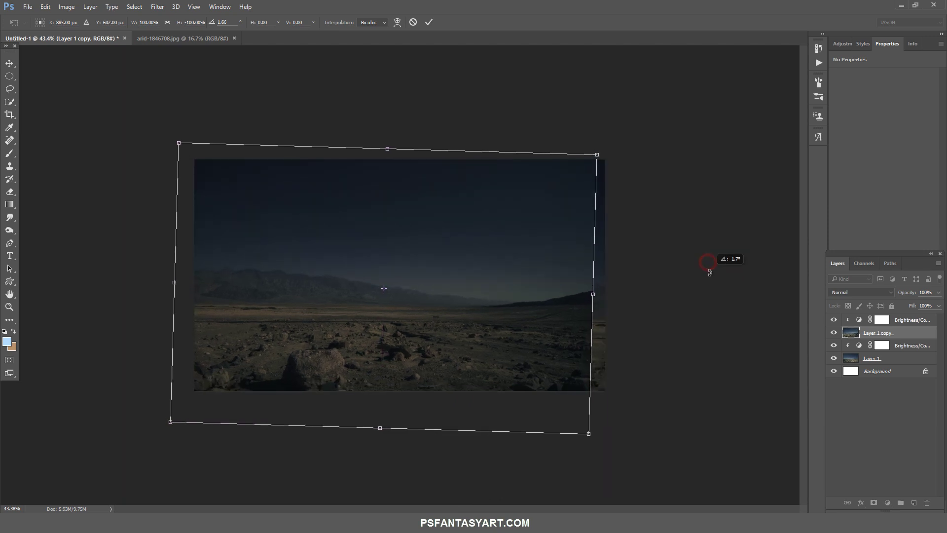
left_click(939, 292)
left_click_drag(939, 305, 911, 303)
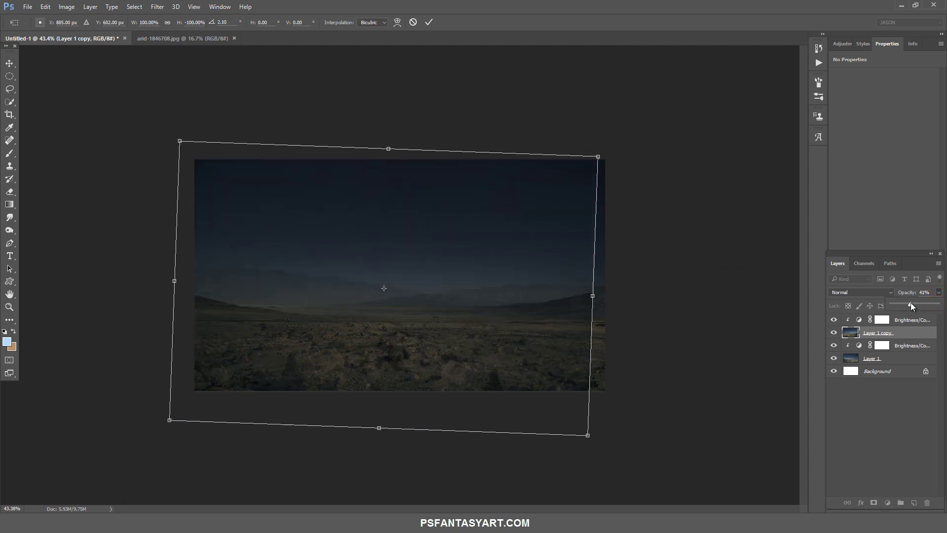
left_click(428, 22)
Shift the copy further left and set its opacity to about 70%
key("z")
key("ctrl+t")
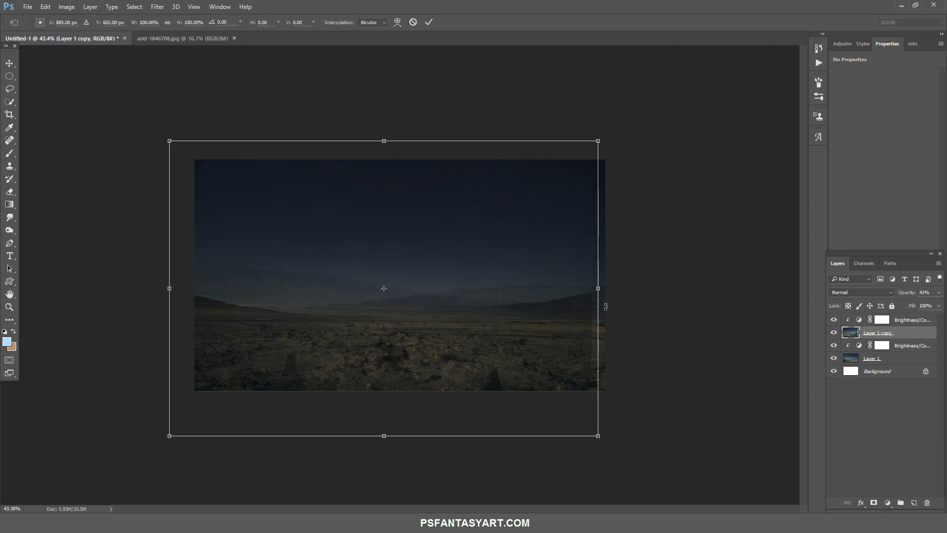
left_click_drag(580, 320, 566, 320)
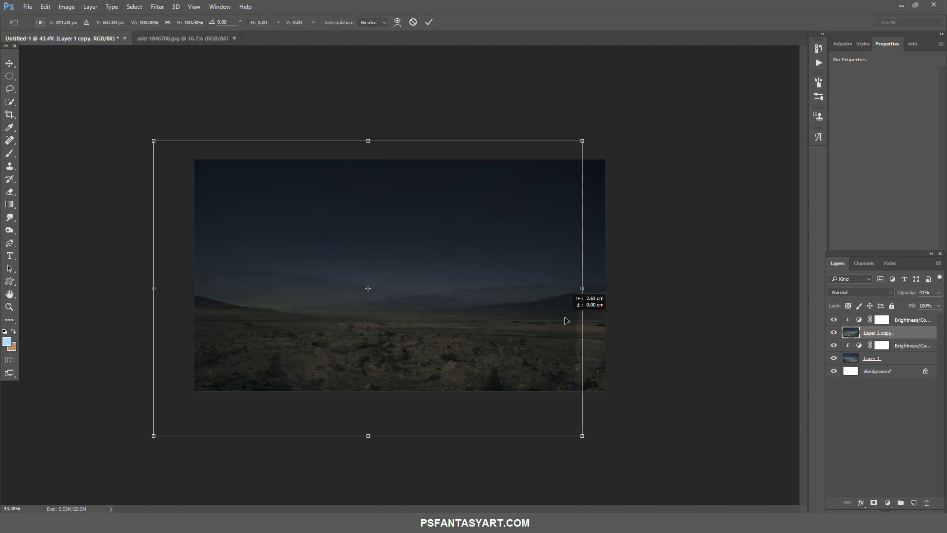
left_click_drag(912, 306, 925, 306)
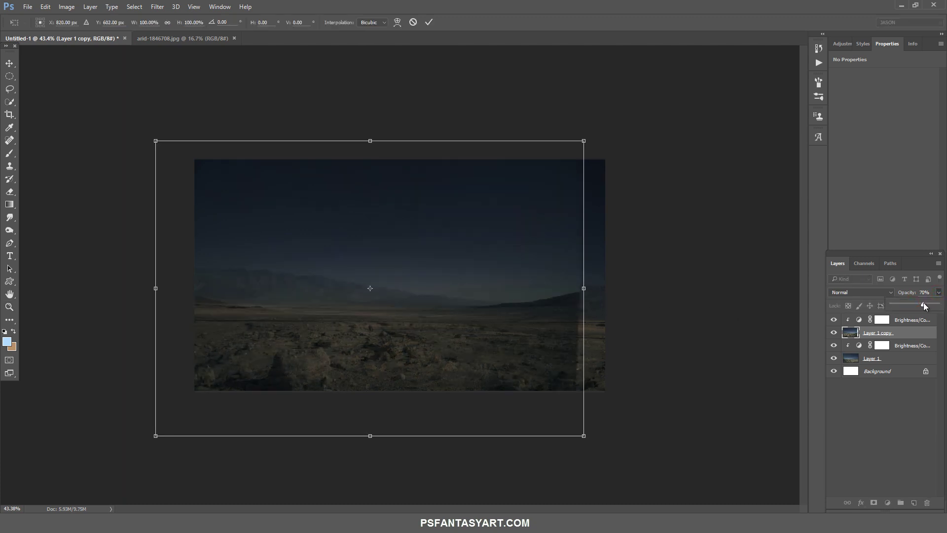
left_click_drag(526, 291, 521, 291)
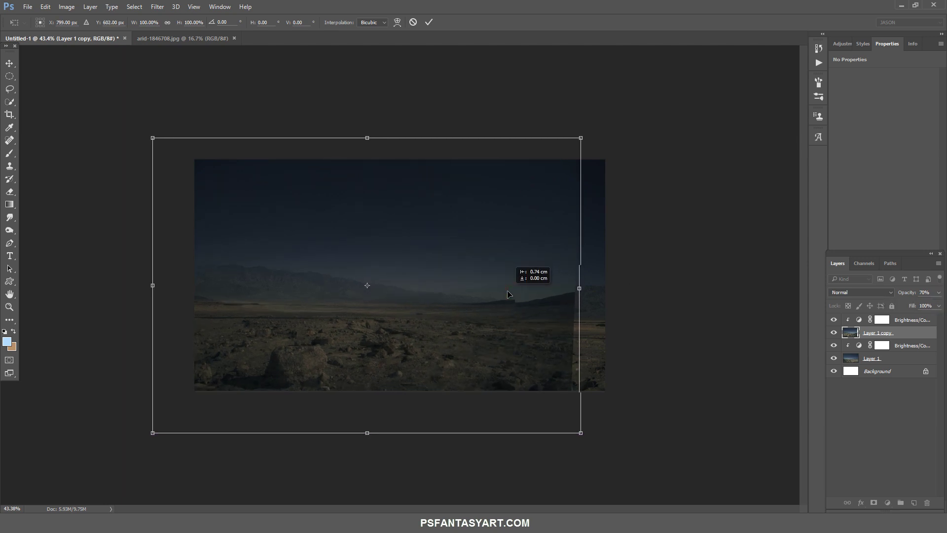
Add a white mask to Layer 1 copy and paint black over the seam near the right edge
key("z")
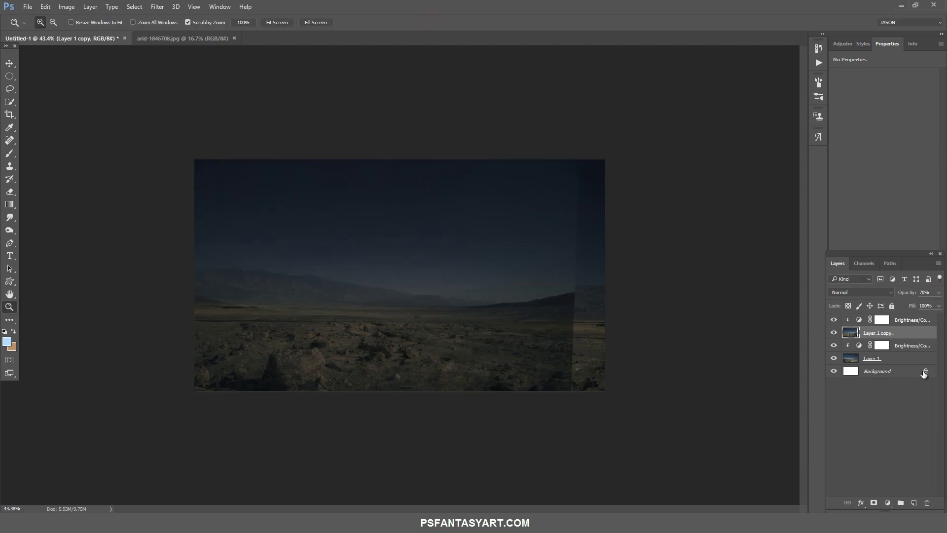
left_click(874, 502)
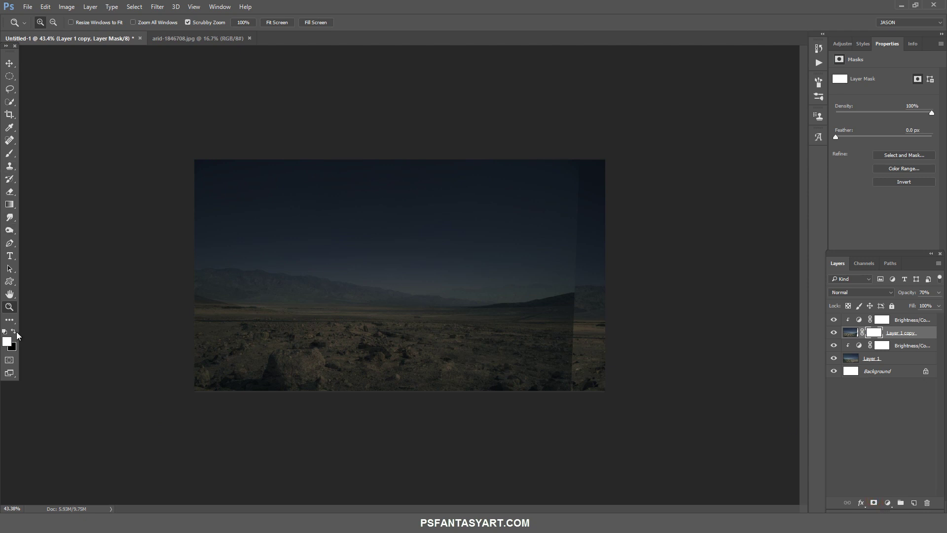
left_click(418, 337)
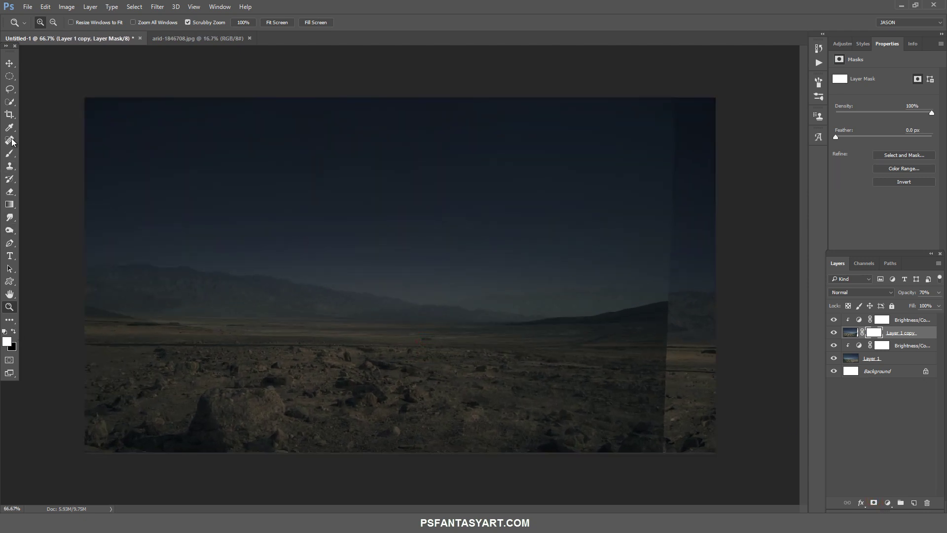
left_click(9, 153)
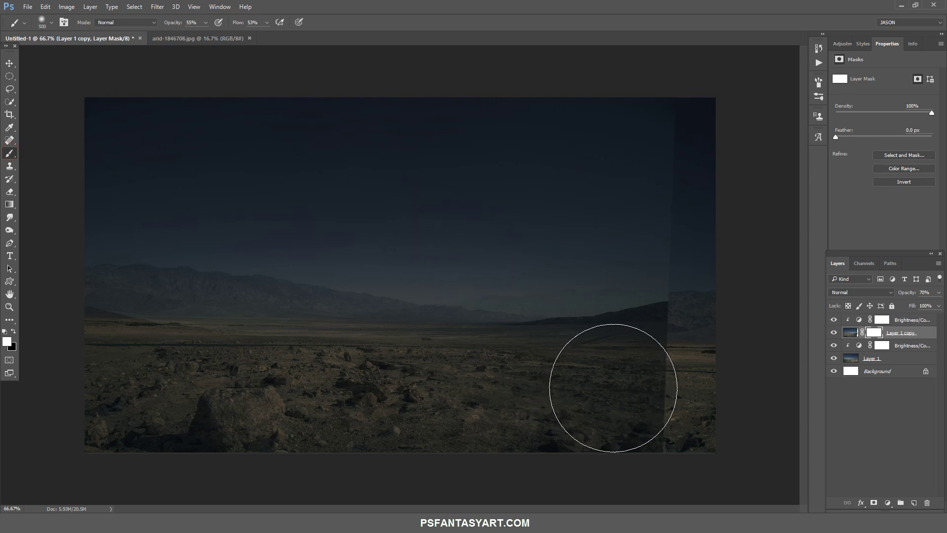
key("bracketleft")
key("bracketleft")
key("bracketright")
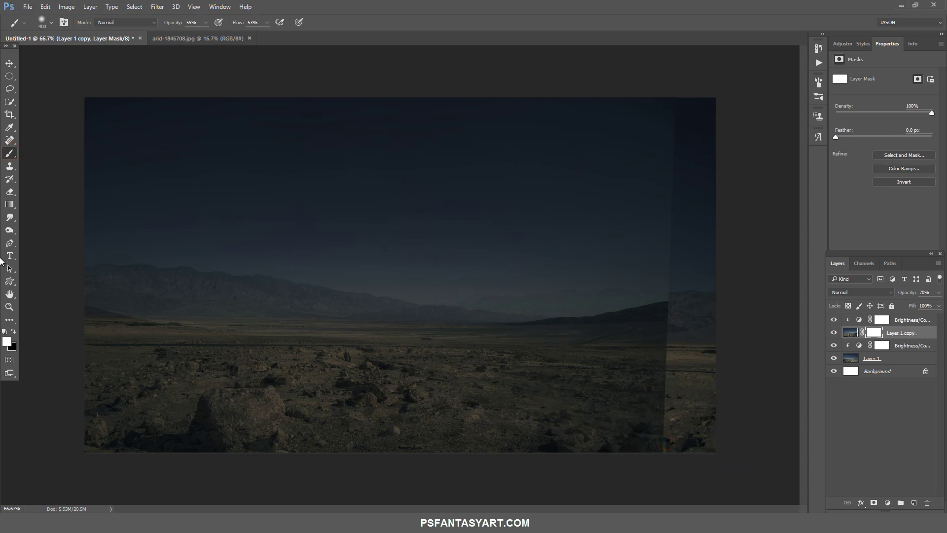
left_click(13, 332)
left_click(657, 446)
left_click(663, 415)
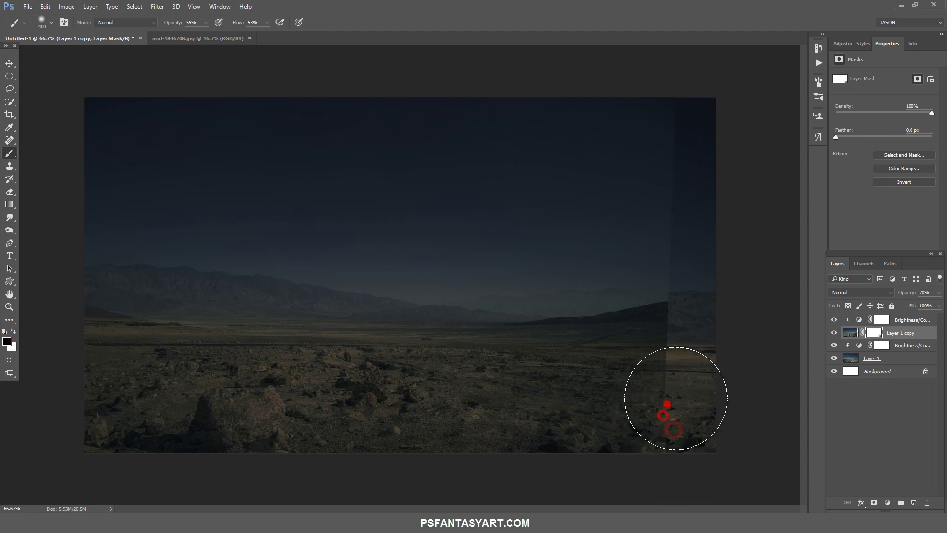
left_click(644, 370)
left_click(633, 346)
Raise the brush flow to about 82% and blend the sky along the right seam
key("bracketleft")
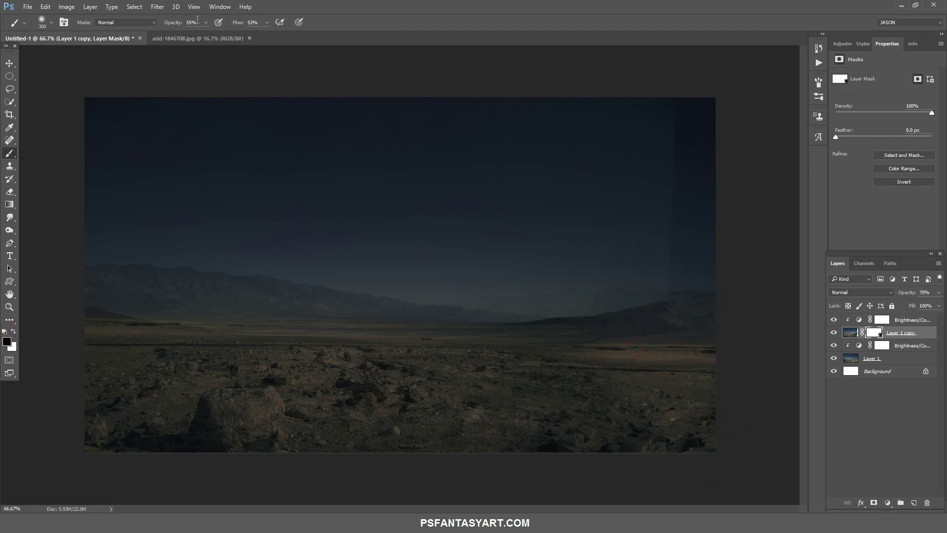
left_click(205, 23)
left_click_drag(268, 26, 282, 34)
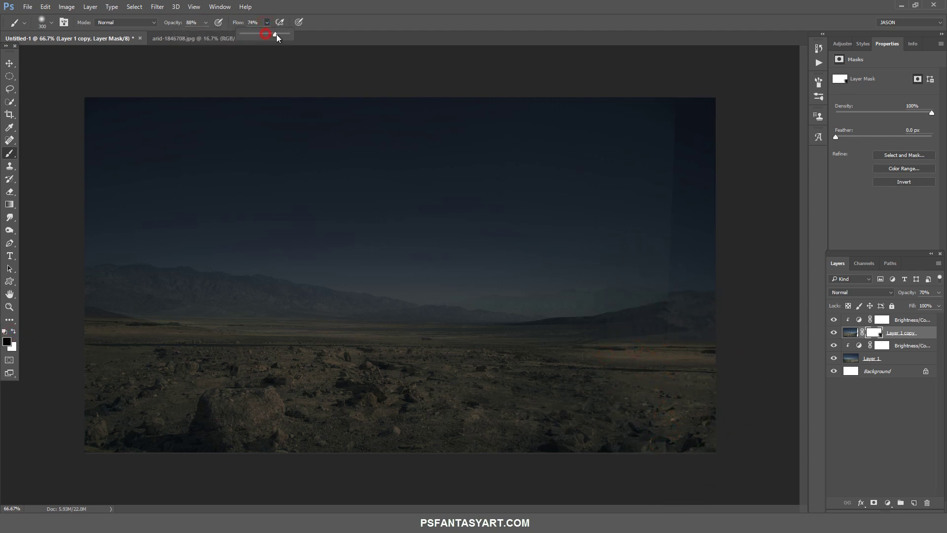
key("bracketright")
key("bracketright")
key("bracketright")
left_click(538, 118)
left_click(465, 126)
left_click(581, 201)
left_click(649, 230)
left_click(661, 262)
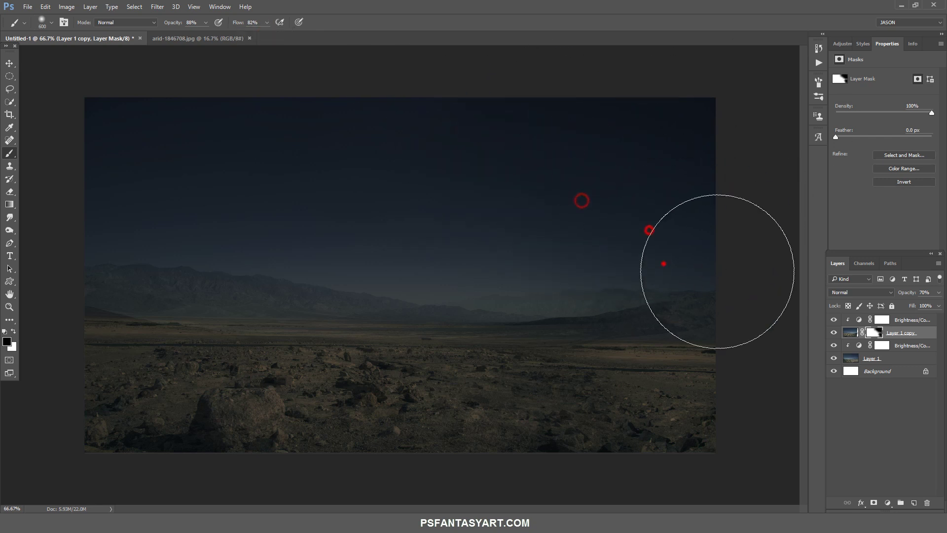
key("bracketleft")
key("bracketleft")
key("bracketleft")
key("bracketleft")
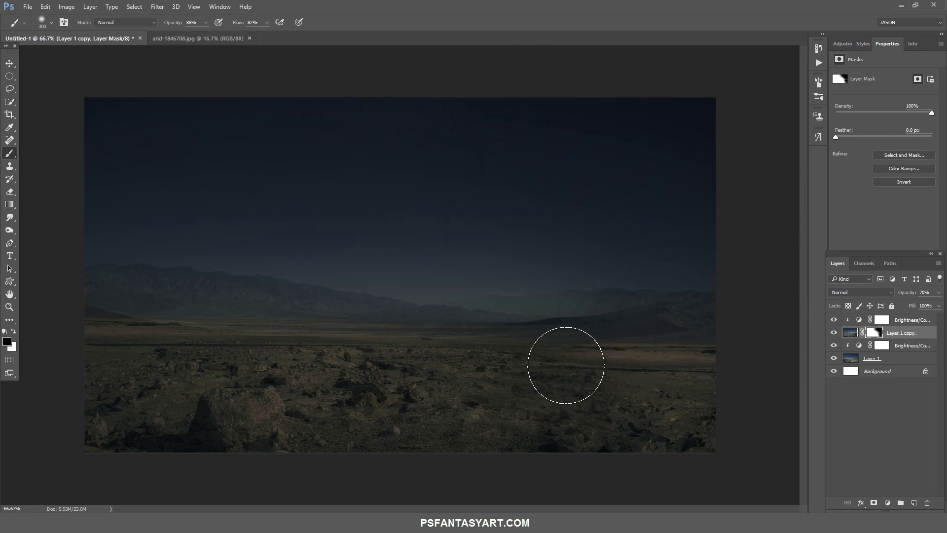
Blend the horizon and right foreground seam, with brush opacity lowered to 63%
left_click(542, 353)
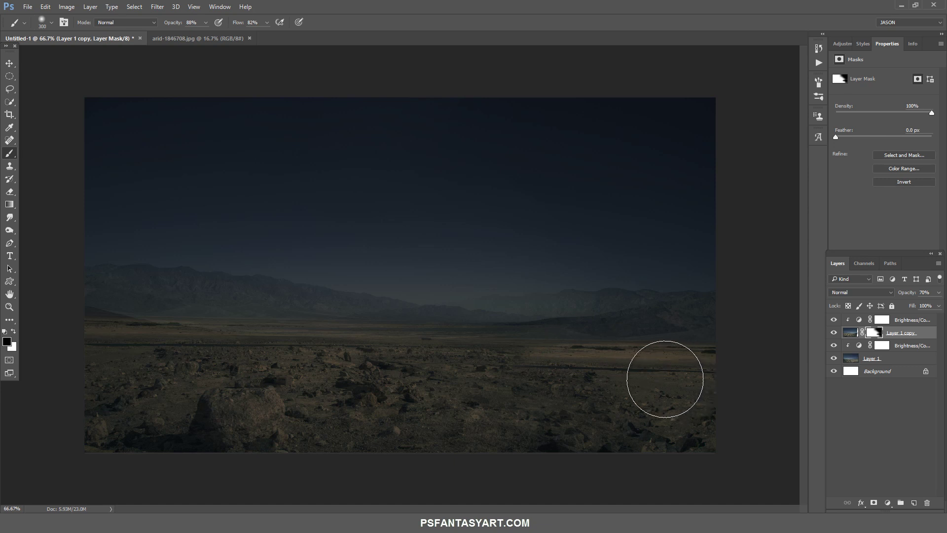
left_click(628, 353)
left_click(723, 402)
mouse_move(527, 319)
left_mouse_down()
mouse_move(529, 338)
mouse_move(477, 328)
mouse_move(539, 343)
mouse_move(525, 380)
left_mouse_up()
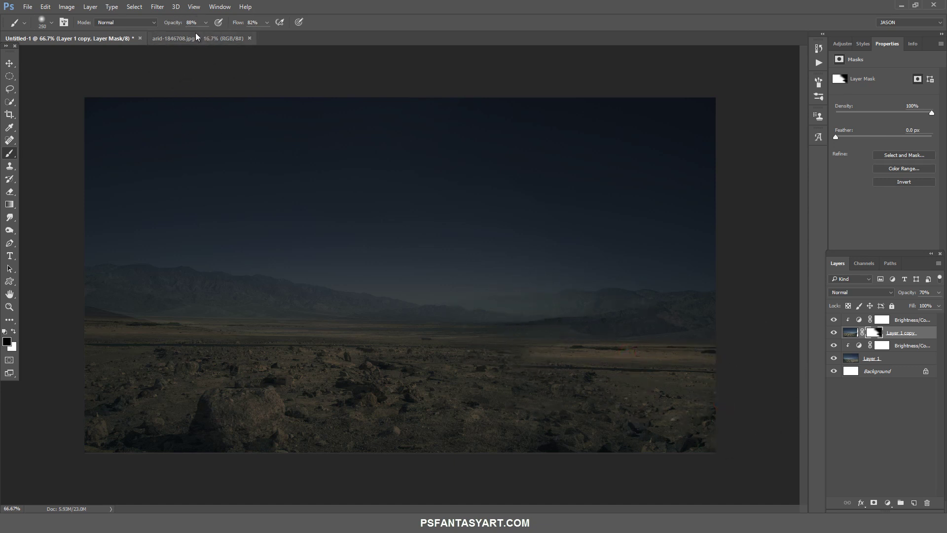
left_click(206, 23)
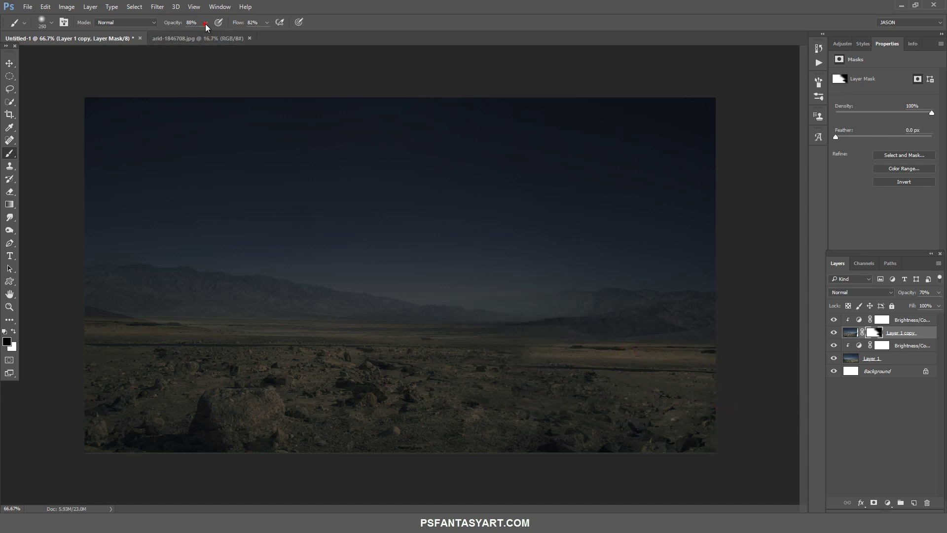
left_click(267, 22)
left_click(535, 332)
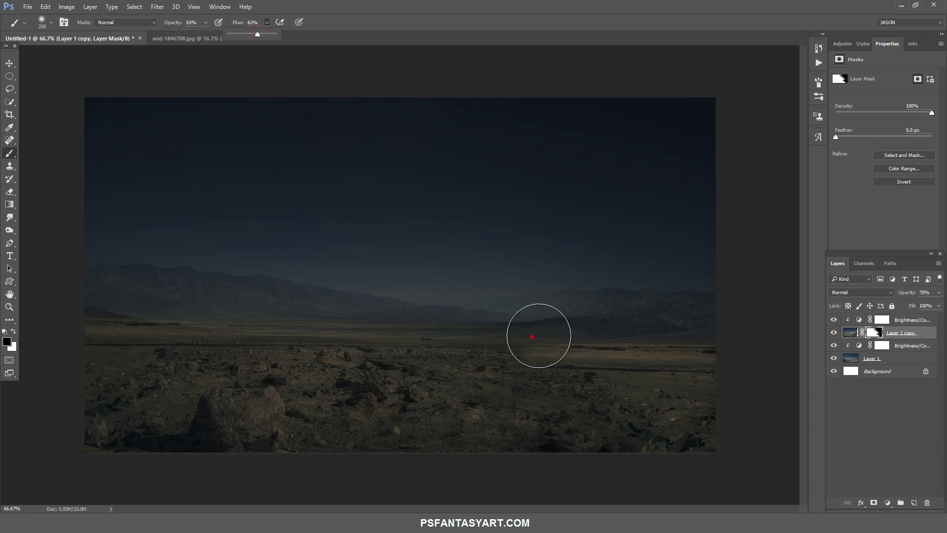
left_click_drag(547, 335, 694, 351)
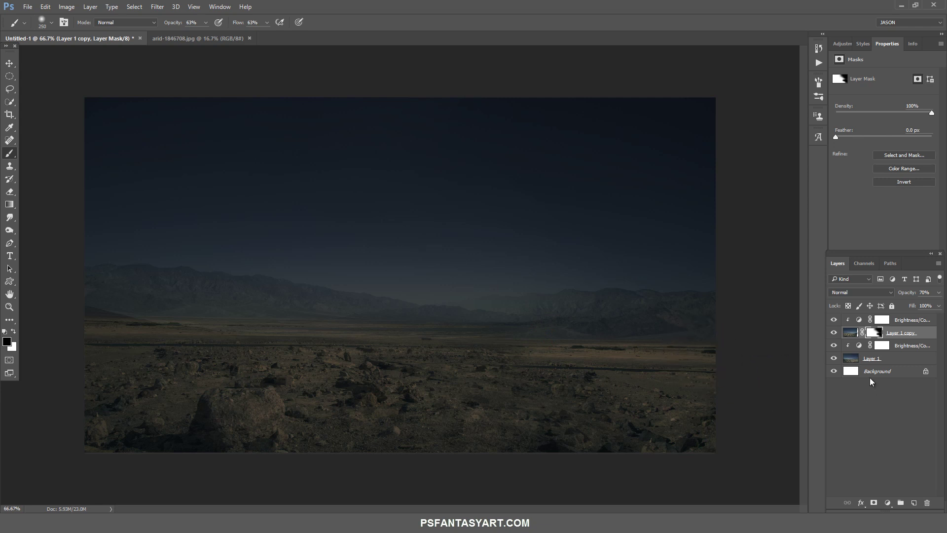
Restore parts of the Layer 1 copy mask along the horizon by painting with white
left_click(904, 321)
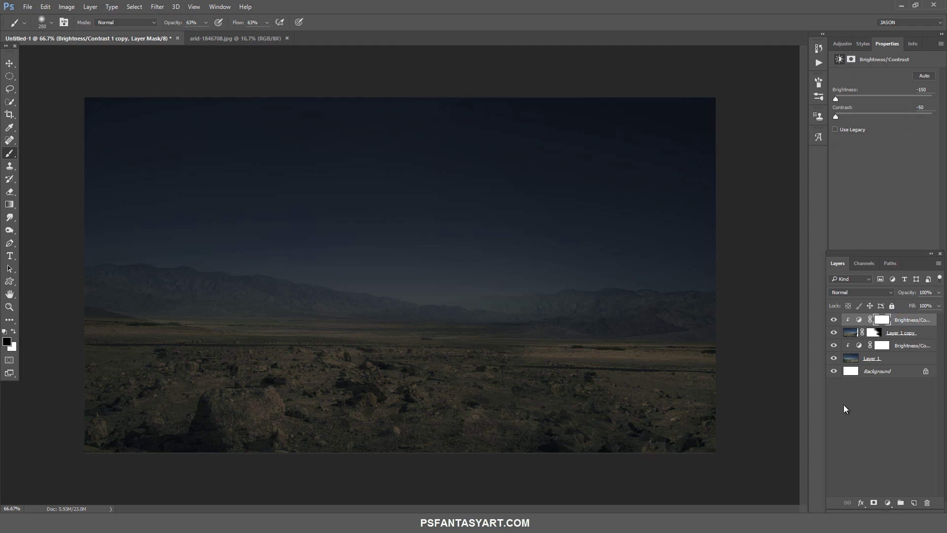
left_click(877, 333)
key("ctrl+bracketleft")
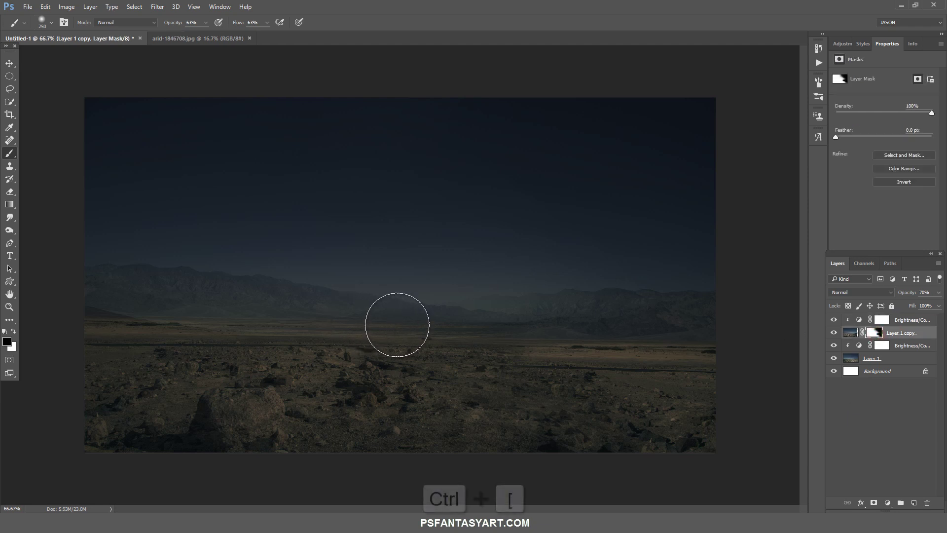
key("bracketleft")
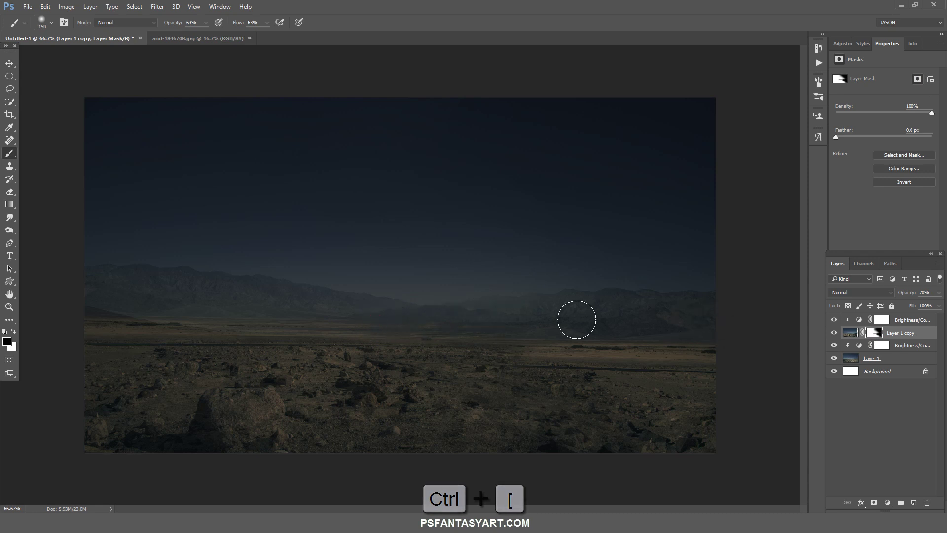
left_click(15, 332)
left_click(323, 313)
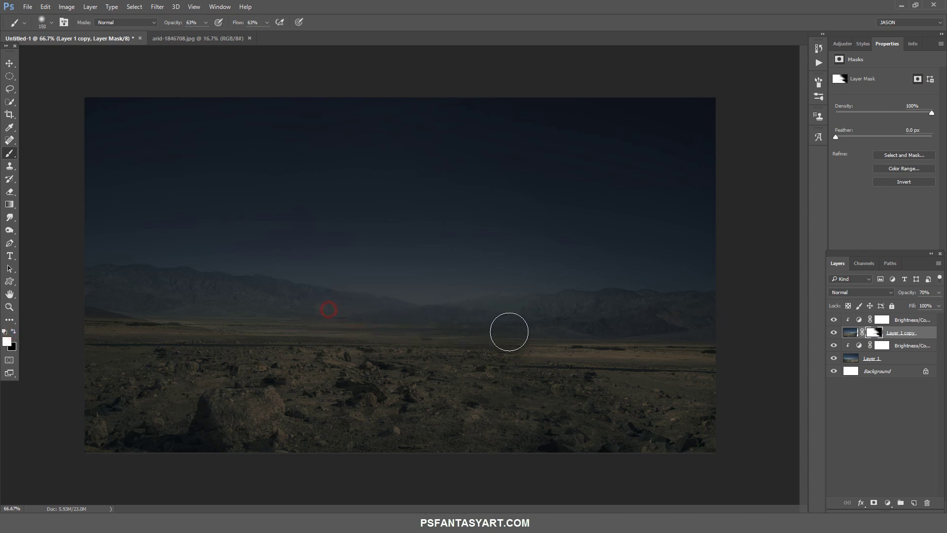
left_click(381, 314)
Open clouds-1850167.jpg and drag it into the night composition as Layer 2
left_click(27, 7)
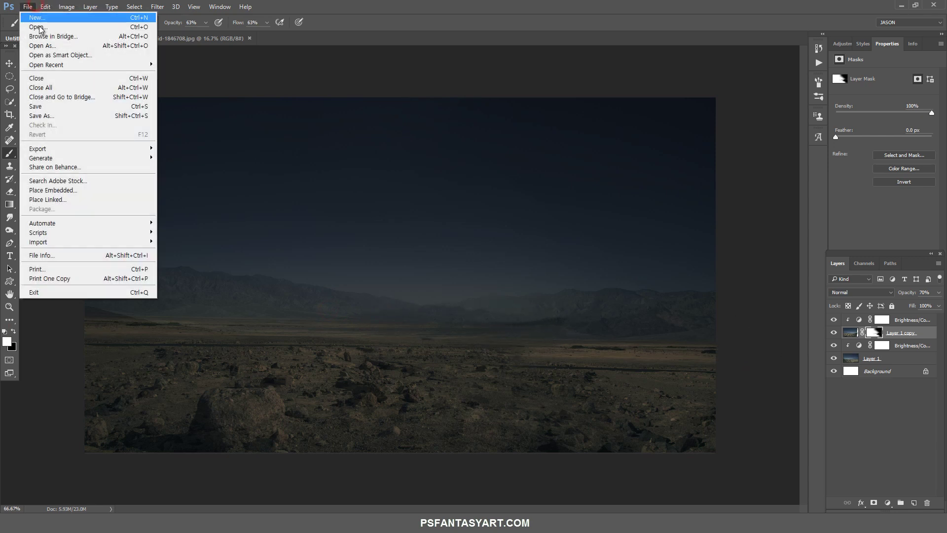
left_click(40, 26)
left_click(291, 89)
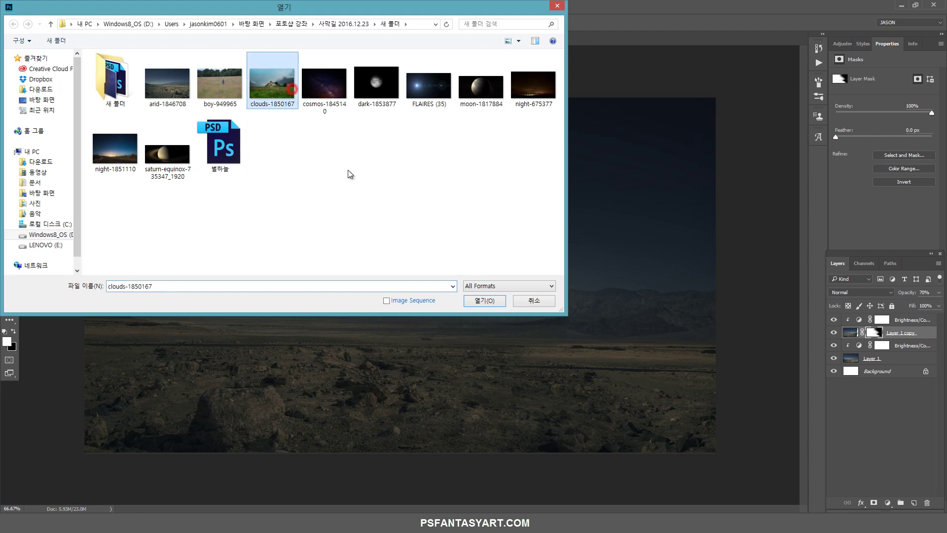
left_click(485, 301)
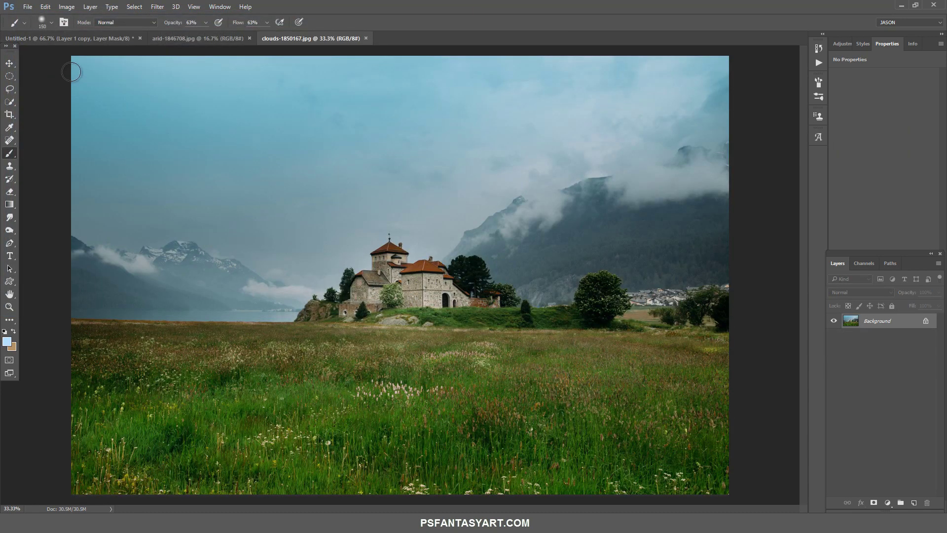
left_click(11, 64)
left_click_drag(130, 74, 276, 205)
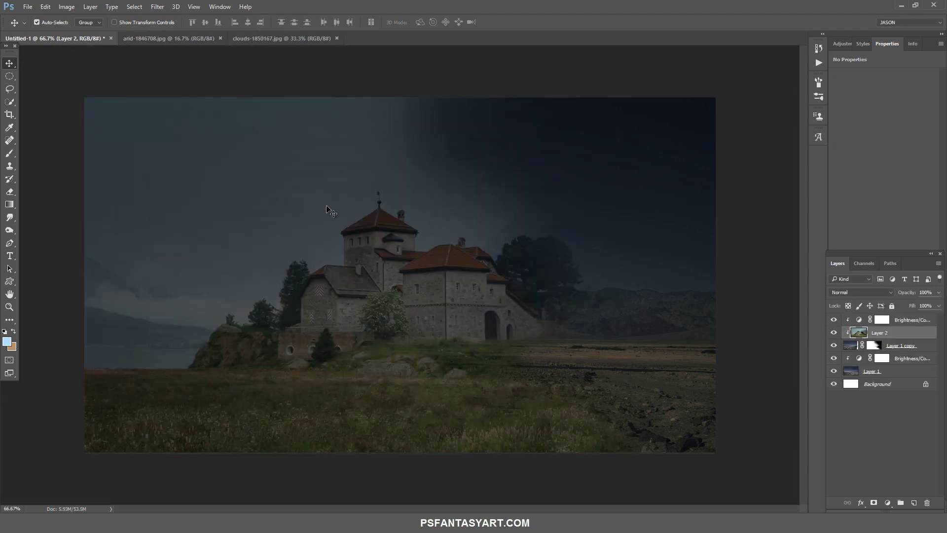
Move Layer 2 to the top of the stack, scale it to 49% and shift it slightly right
left_click_drag(883, 332, 883, 318)
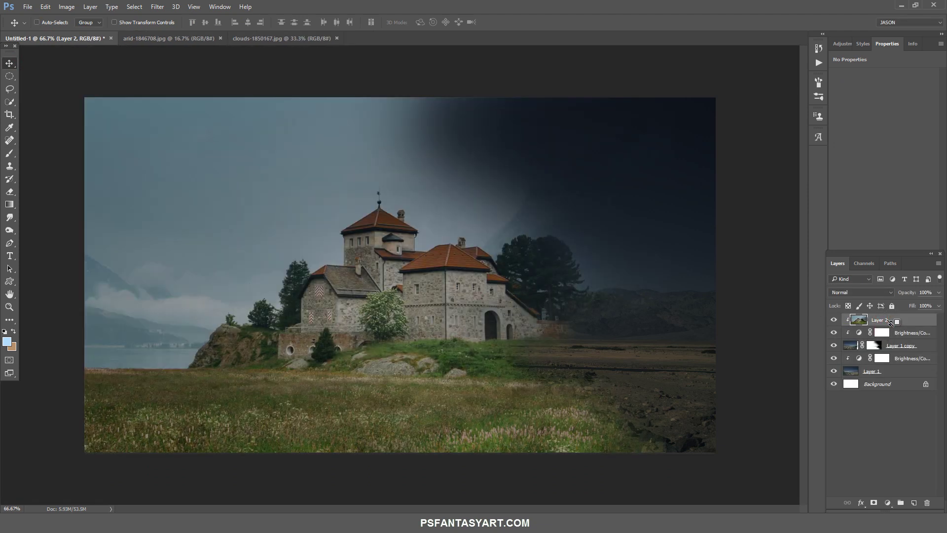
key("ctrl+t")
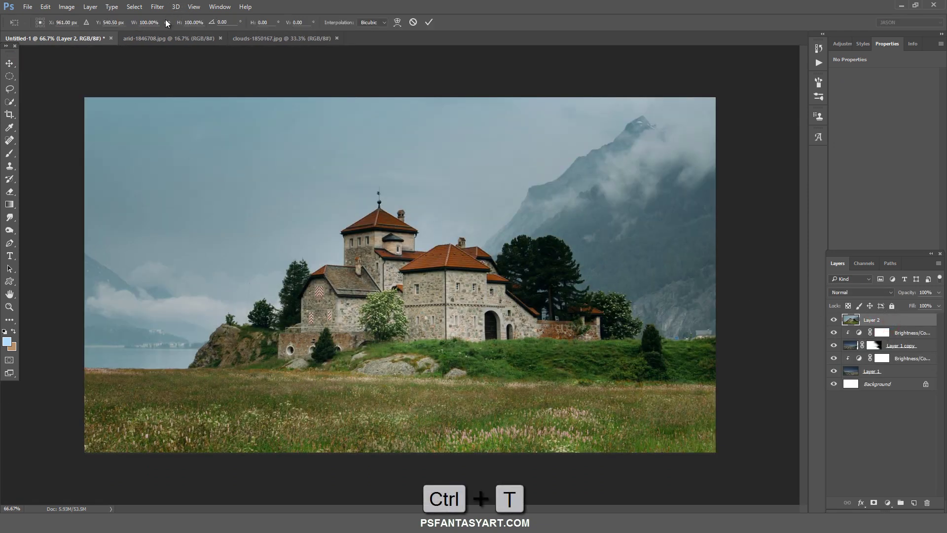
left_click_drag(133, 26, 109, 29)
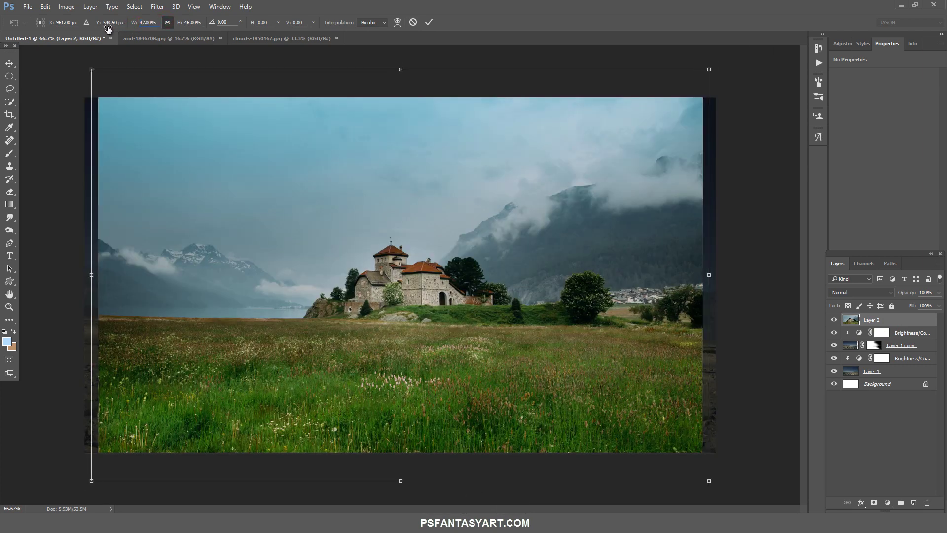
key("Up")
key("Return")
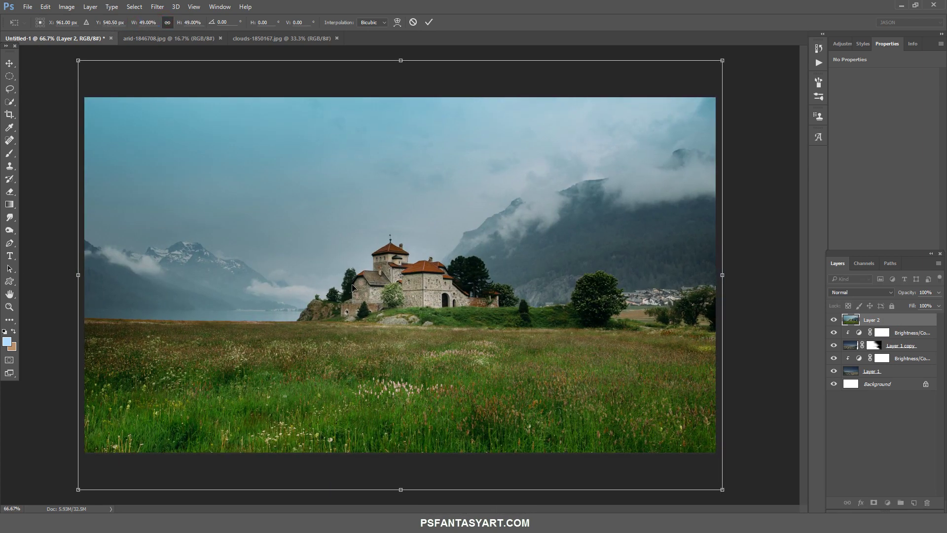
left_click_drag(394, 361, 401, 332)
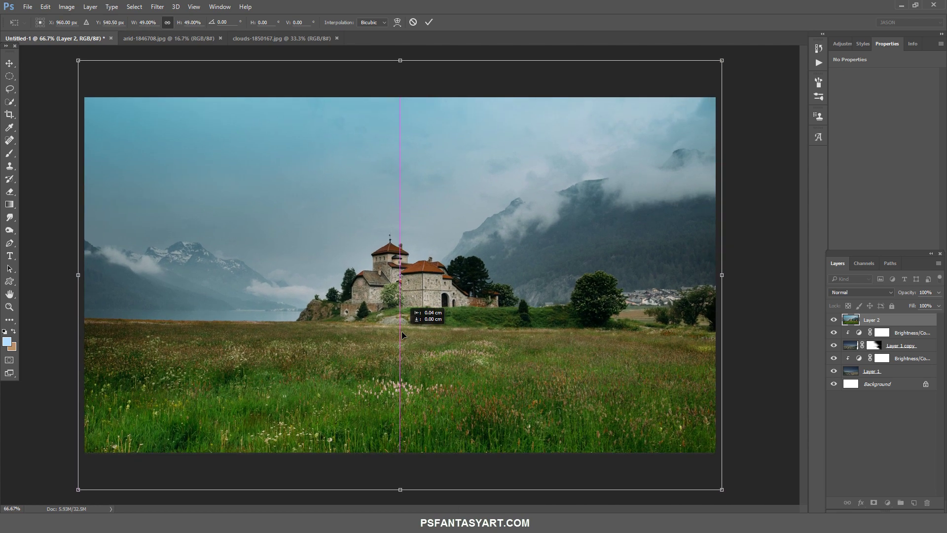
left_click(429, 29)
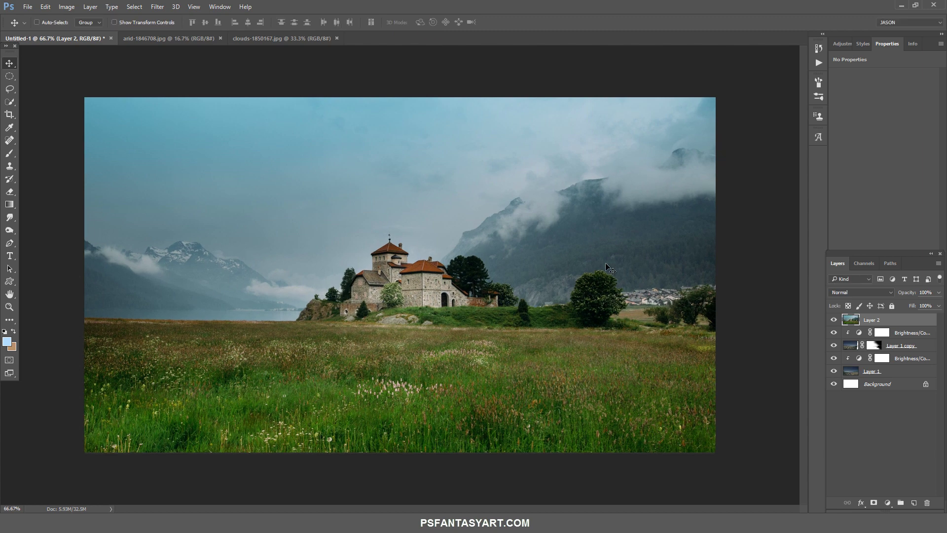
Mask Layer 2 and, at 100% brush opacity and flow, paint out its sky, castle and mountains
left_click(875, 503)
key("b")
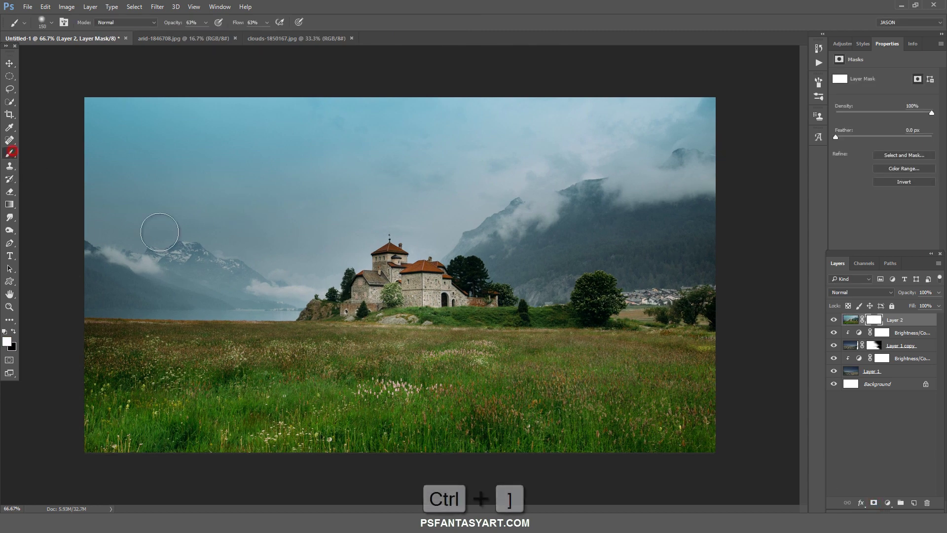
key("bracketright")
key("bracketright")
key("bracketright")
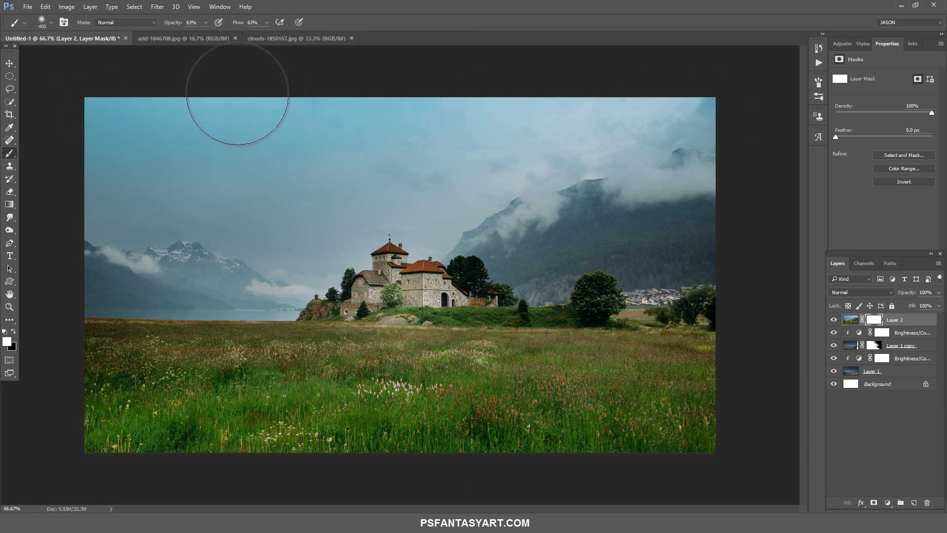
left_click(205, 22)
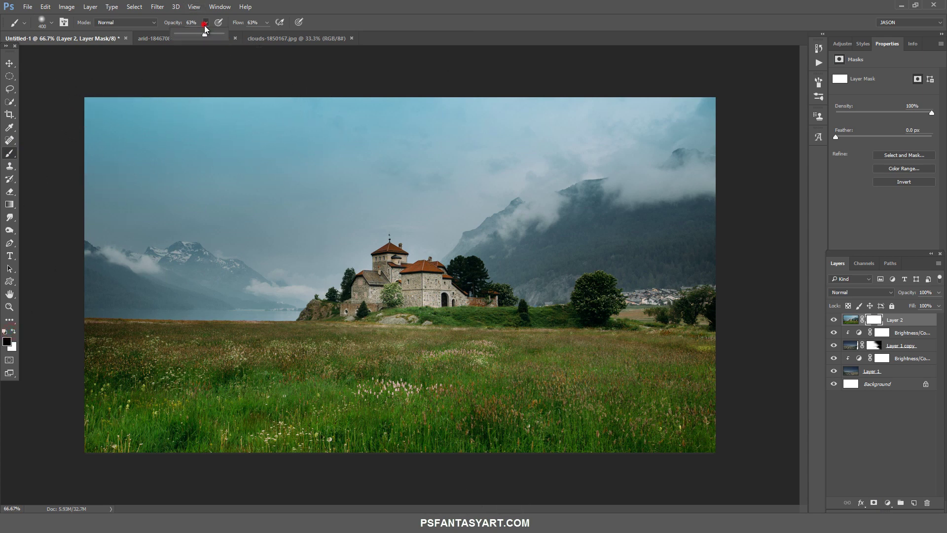
left_click_drag(267, 23, 291, 33)
key("bracketright")
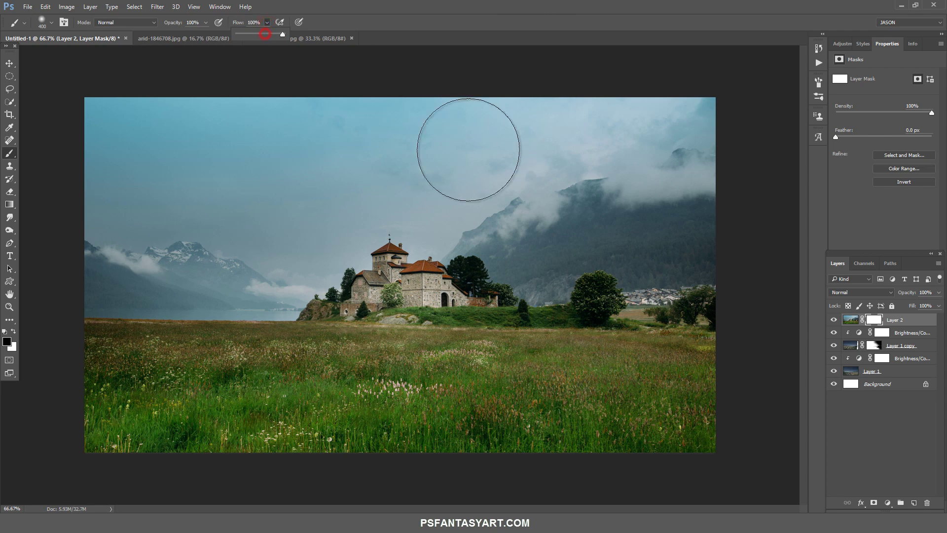
left_click_drag(455, 159, 384, 163)
mouse_move(123, 233)
left_mouse_down()
mouse_move(148, 253)
mouse_move(549, 248)
left_mouse_up()
Paint out the right-side trees and blend the field's mask along the horizon with a 200 px brush
key("bracketleft")
key("bracketleft")
left_click_drag(590, 270, 673, 281)
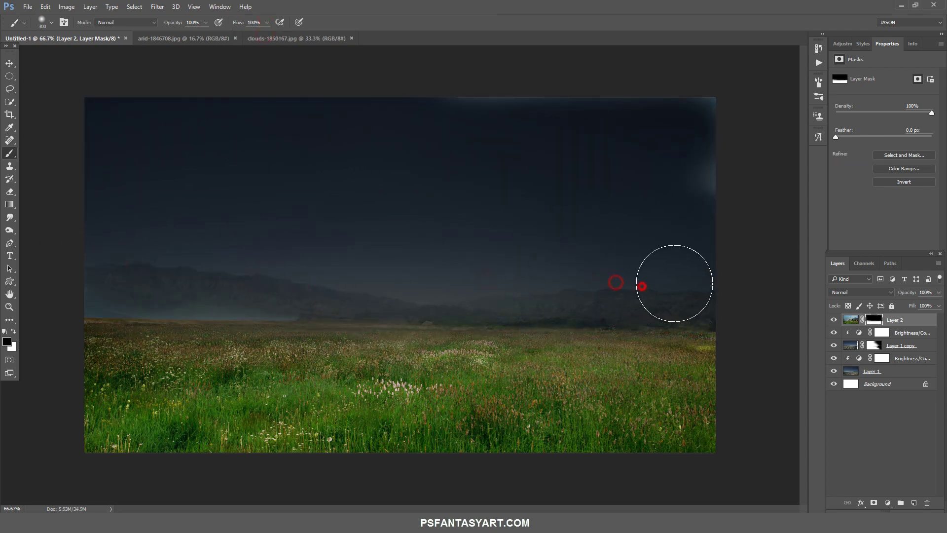
key("bracketright")
key("bracketright")
key("bracketleft")
key("bracketleft")
key("bracketleft")
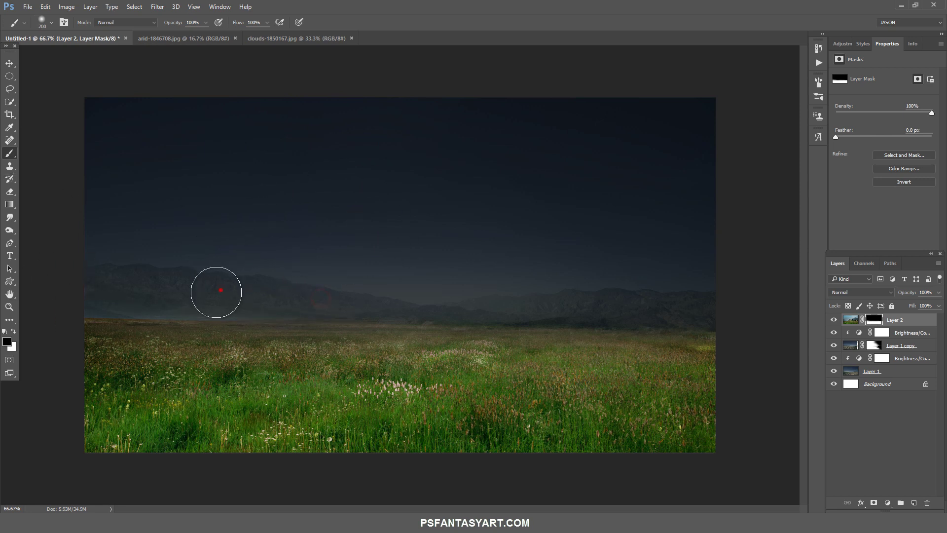
left_click_drag(220, 287, 146, 290)
left_click_drag(565, 294, 331, 304)
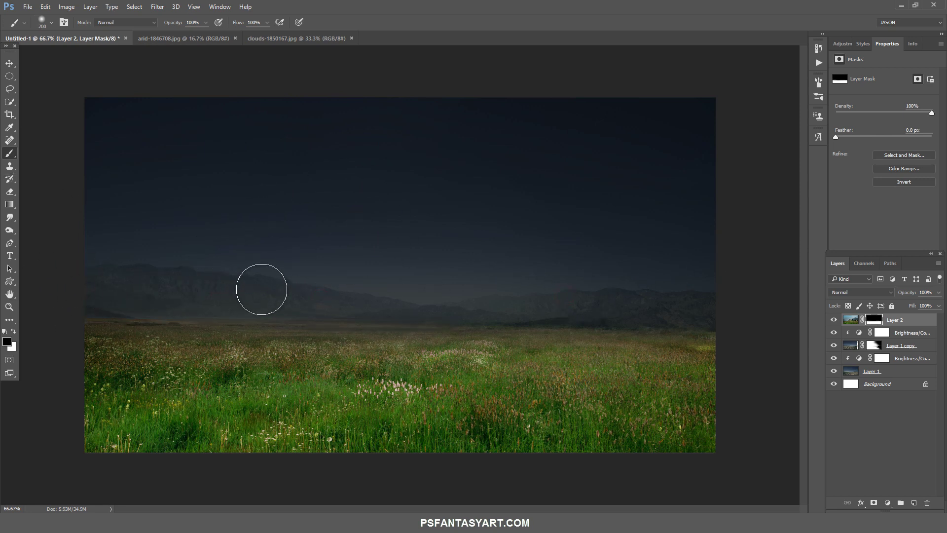
left_click_drag(511, 299, 711, 297)
left_click(887, 503)
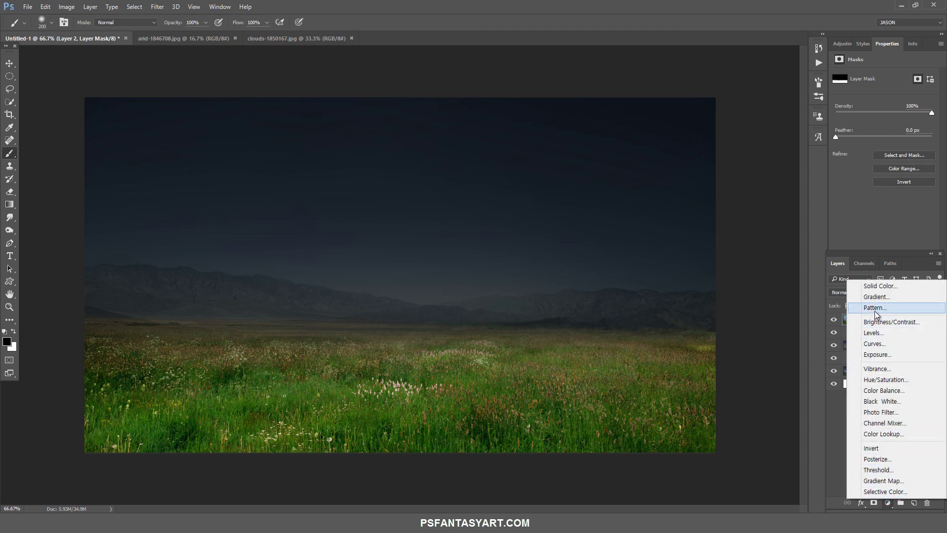
Add a Gradient Fill layer with both colour stops set to black (000000)
left_click(875, 297)
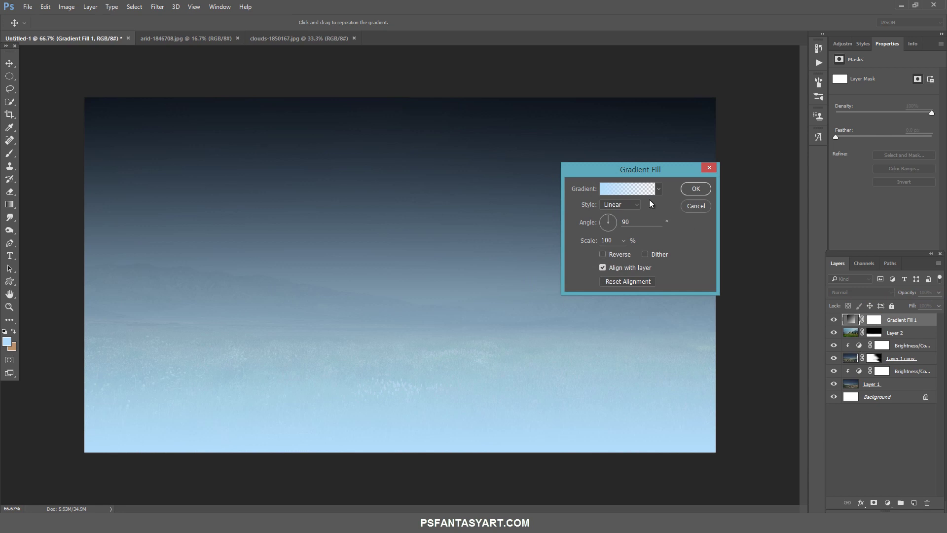
left_click(610, 189)
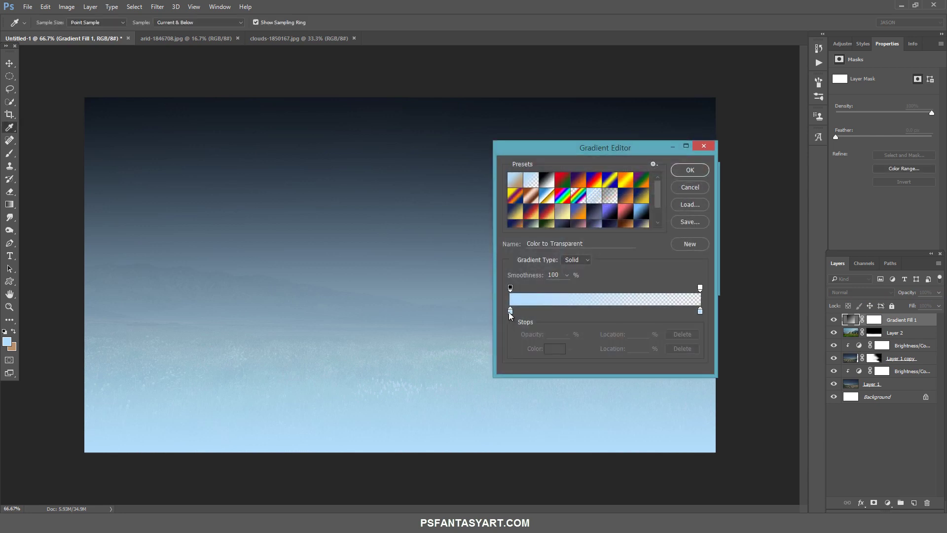
left_click(510, 311)
left_click(555, 349)
left_click(463, 223)
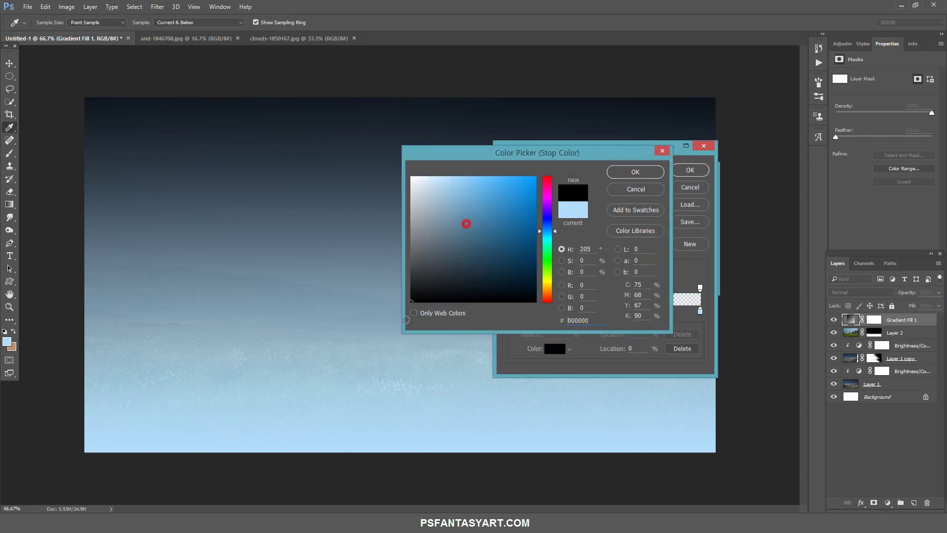
left_click(641, 170)
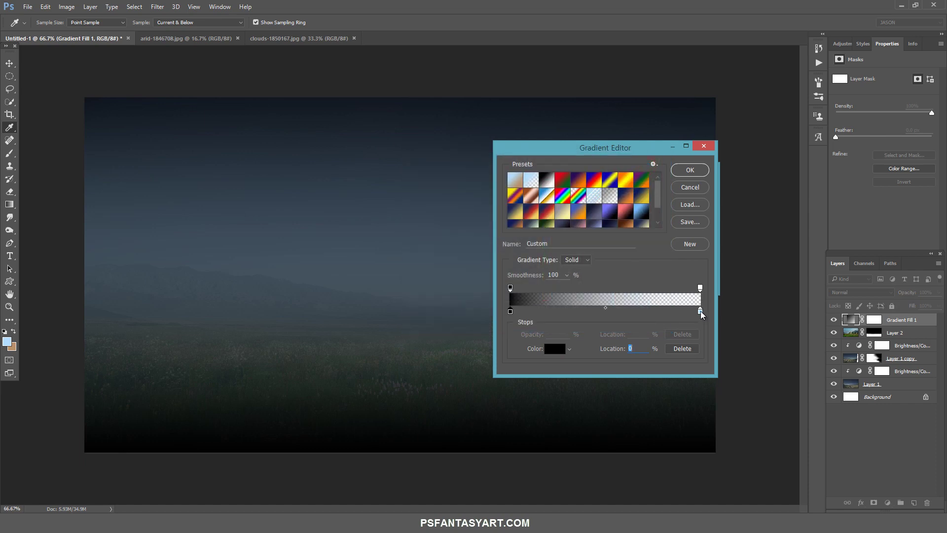
left_click(701, 311)
left_click(554, 349)
type("000000")
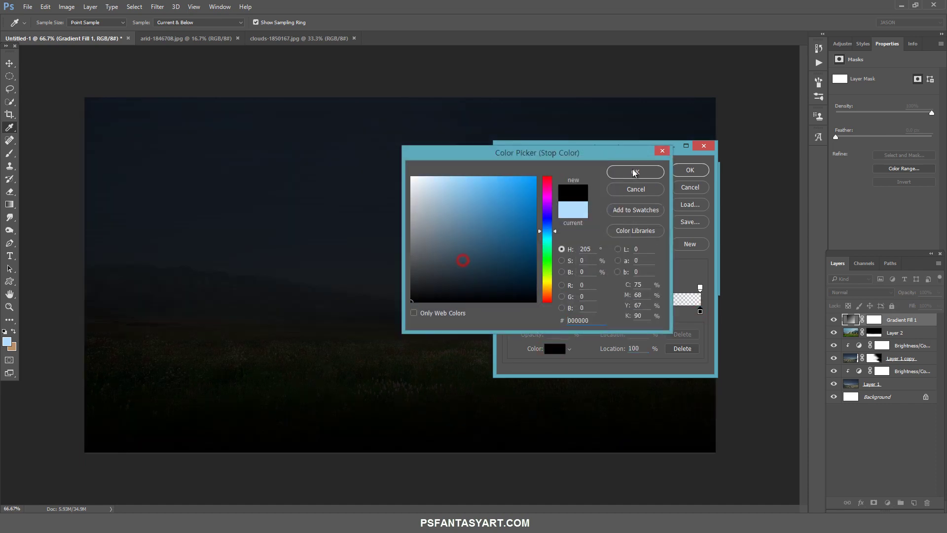
left_click(657, 170)
left_click(690, 171)
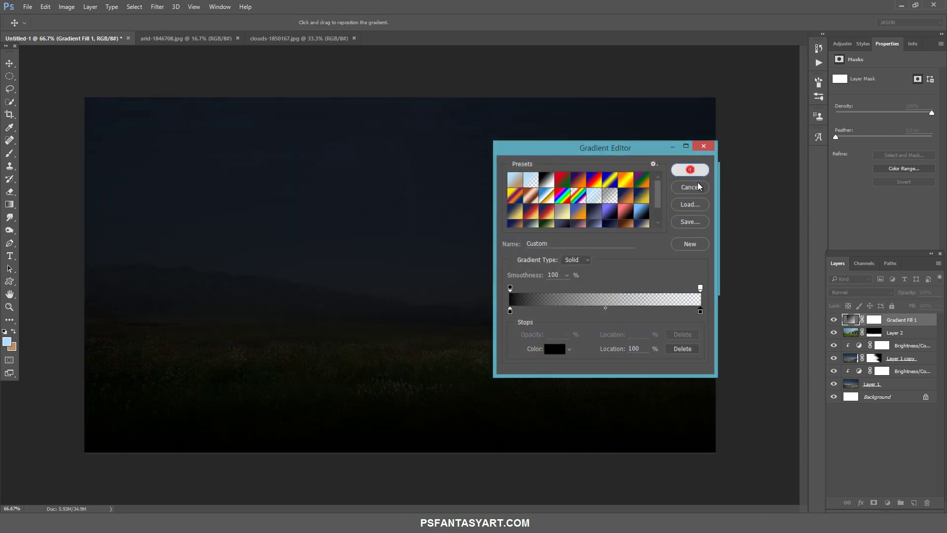
left_click(695, 189)
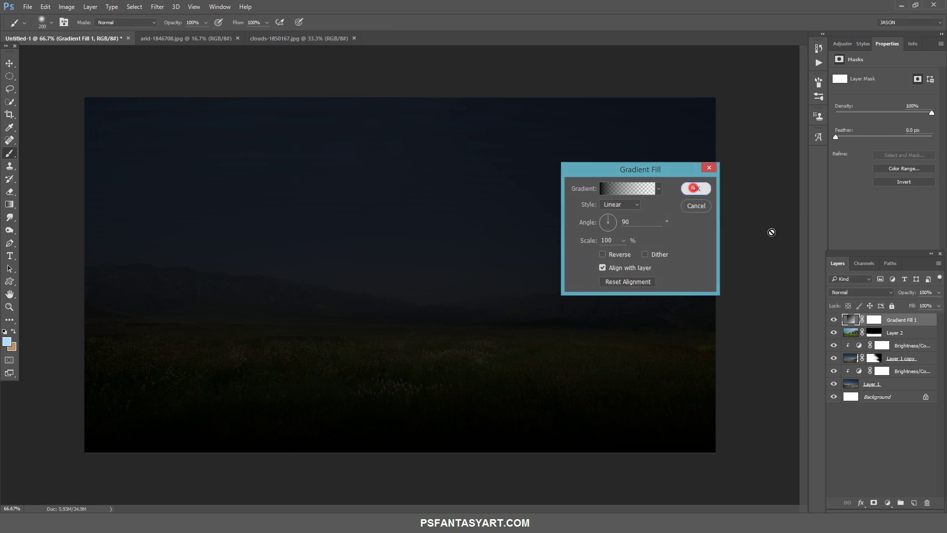
Set Gradient Fill 1 to Soft Light at 70% opacity and clip it to Layer 2
left_click(849, 292)
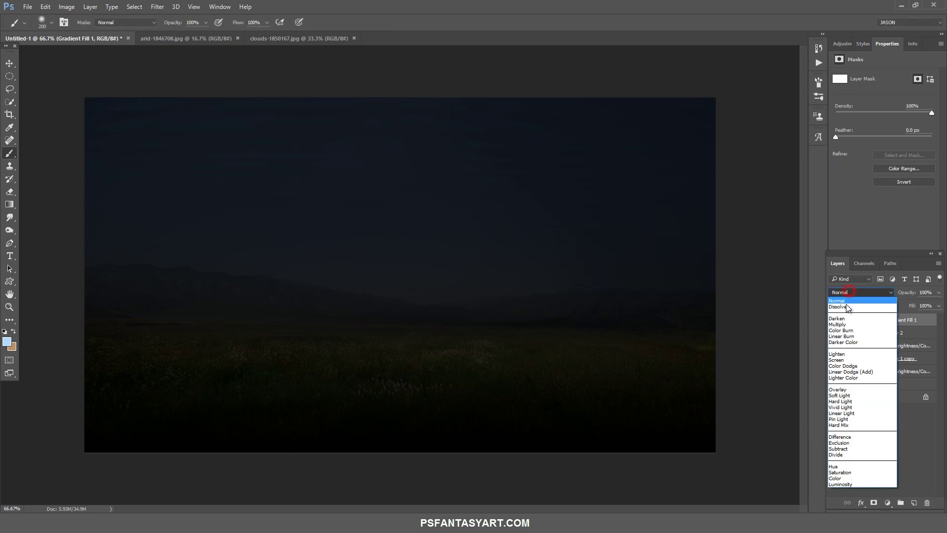
left_click(842, 397)
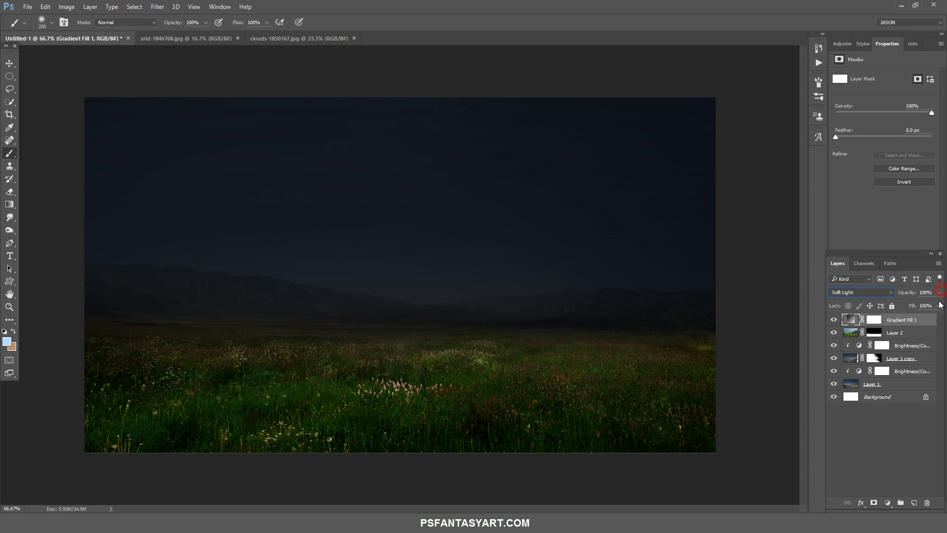
left_click_drag(937, 306, 929, 306)
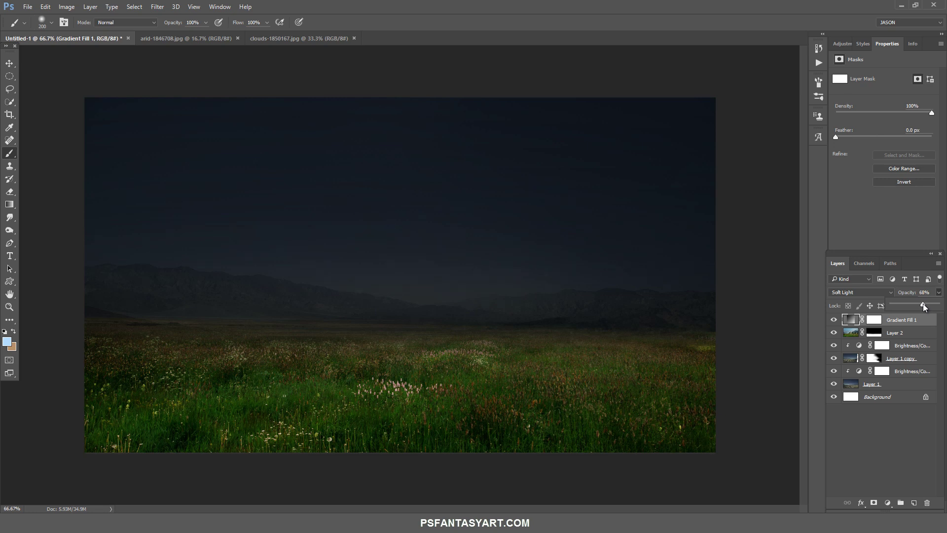
left_click(911, 322, "alt")
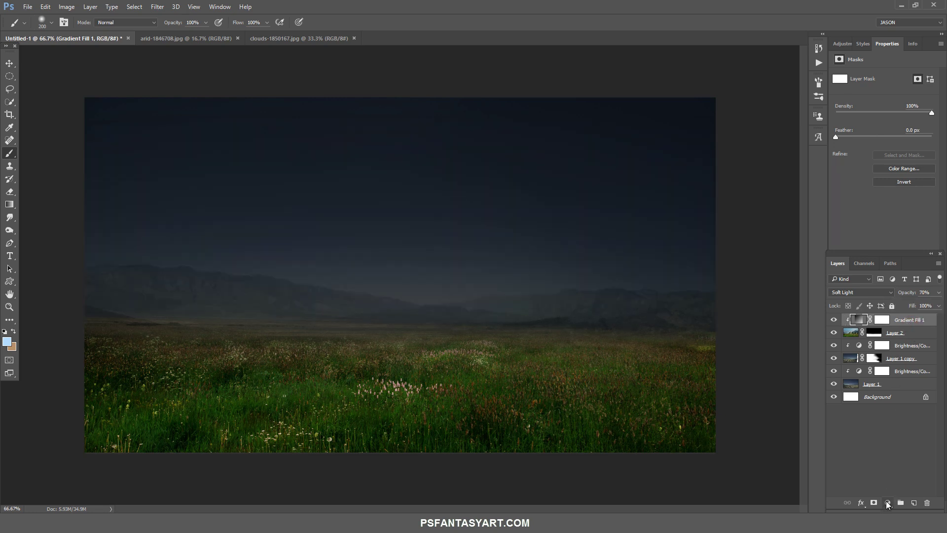
left_click(888, 502)
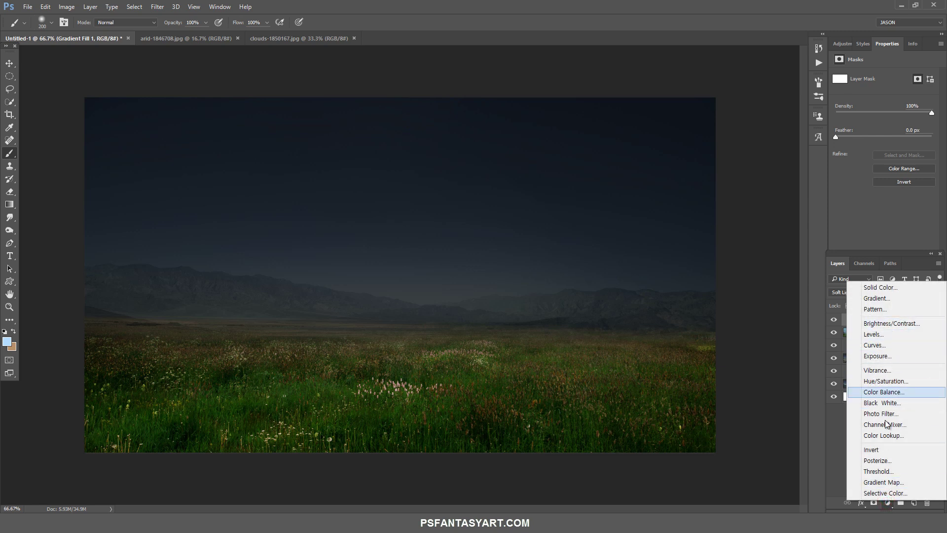
Clip a Hue/Saturation layer at Saturation -36 to Gradient Fill 1, then bring up File > Open
left_click(881, 382)
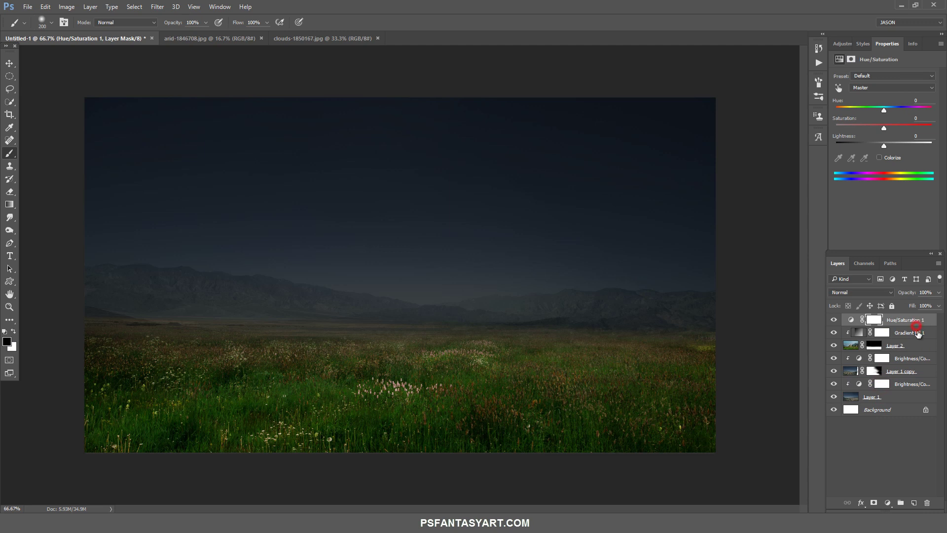
left_click(916, 326, "alt")
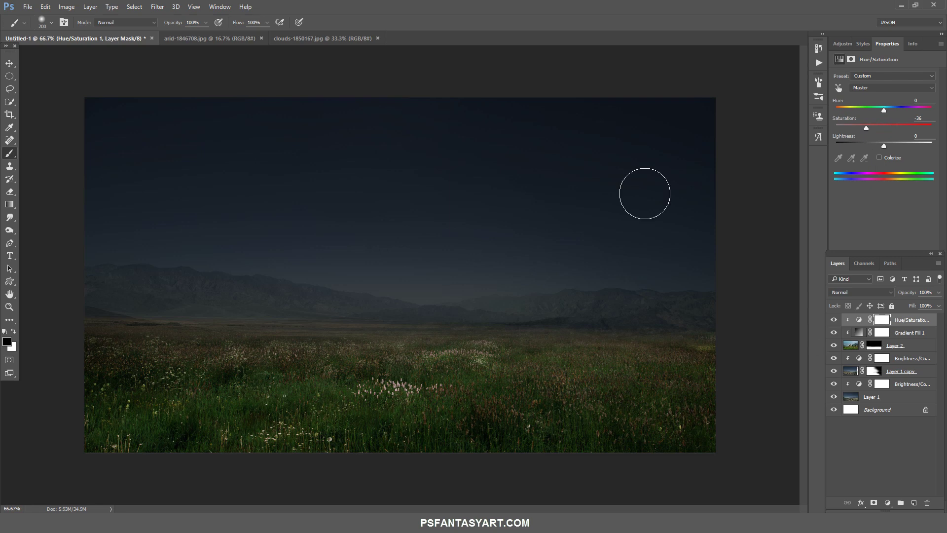
left_click(26, 6)
left_click(34, 28)
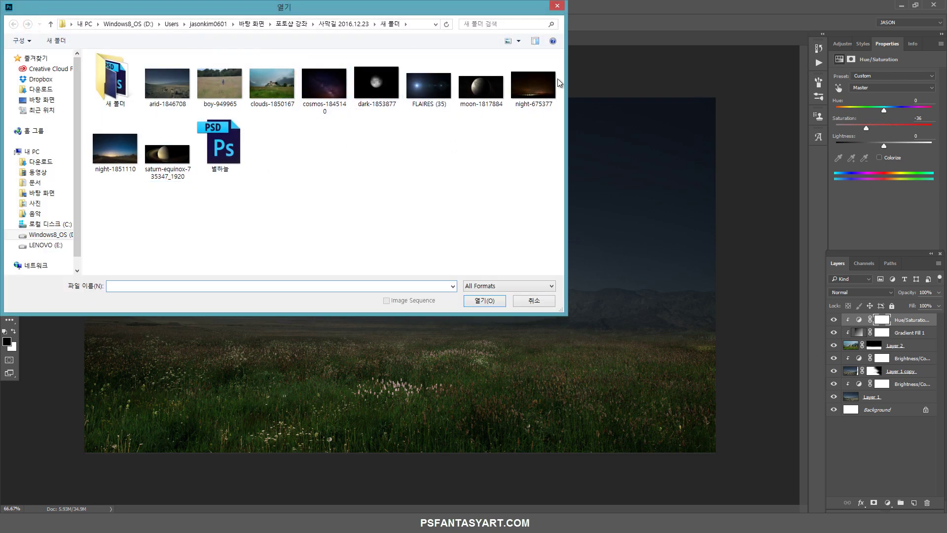
Open night-675377.jpg and drag it into Untitled-1 as a new layer
left_click(533, 85)
left_click(484, 299)
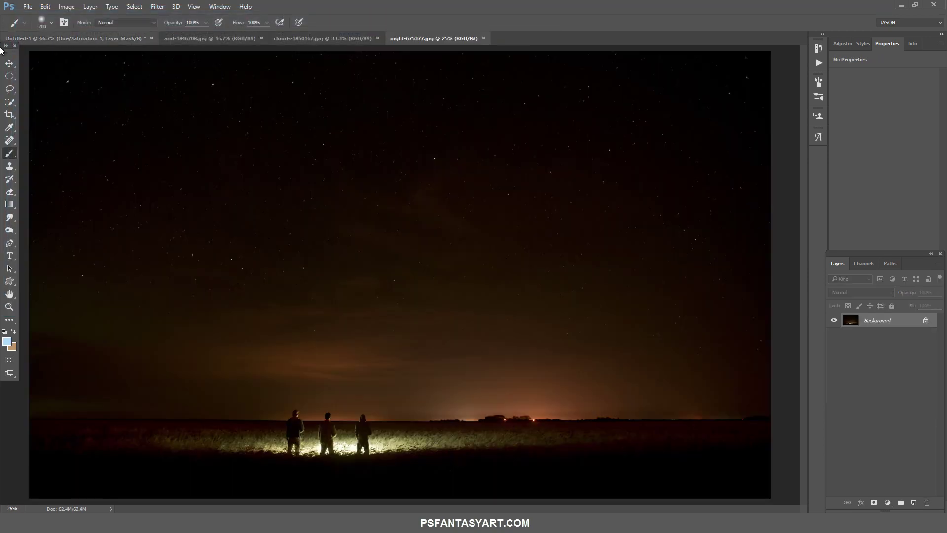
left_click(9, 64)
mouse_move(152, 88)
left_mouse_down()
mouse_move(113, 57)
mouse_move(179, 137)
left_mouse_up()
Scale the night photo to about 32% and position it to cover all but the right edge
key("ctrl+t")
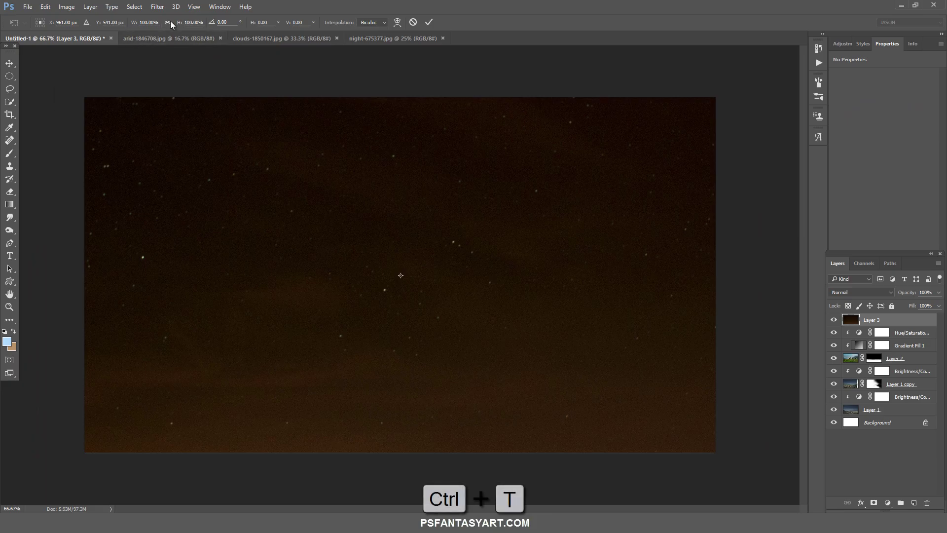
left_click_drag(134, 26, 110, 26)
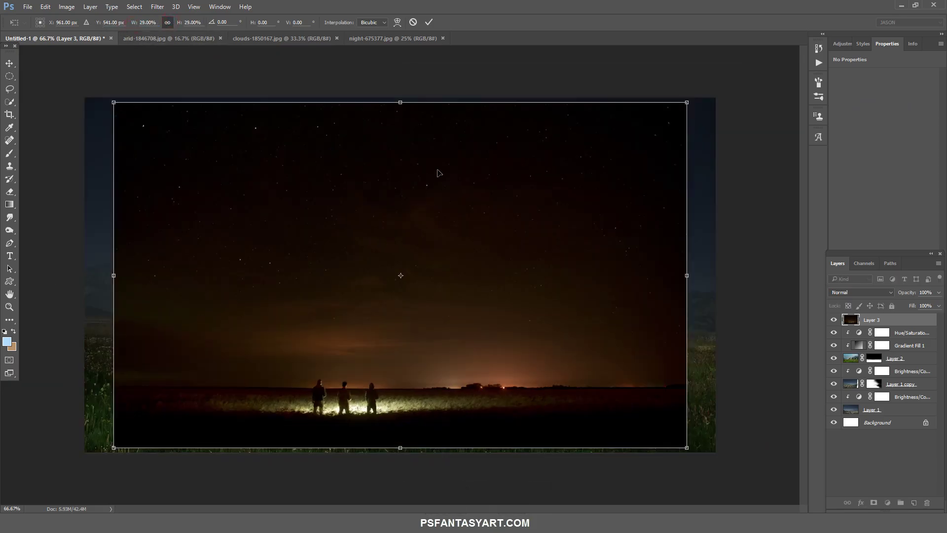
left_click_drag(688, 103, 711, 89)
left_click_drag(584, 224, 510, 207)
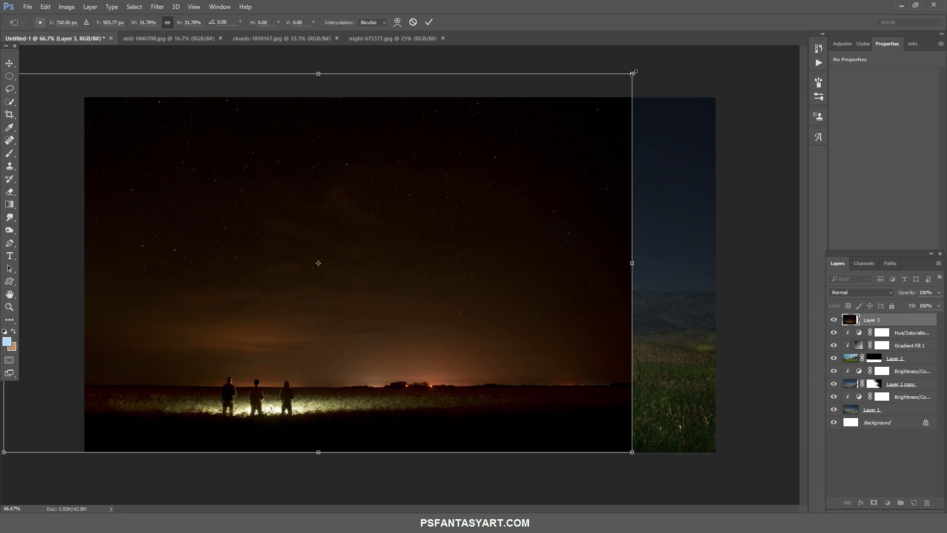
left_click_drag(634, 73, 639, 68)
mouse_move(519, 168)
left_mouse_down()
mouse_move(510, 163)
mouse_move(520, 162)
left_mouse_up()
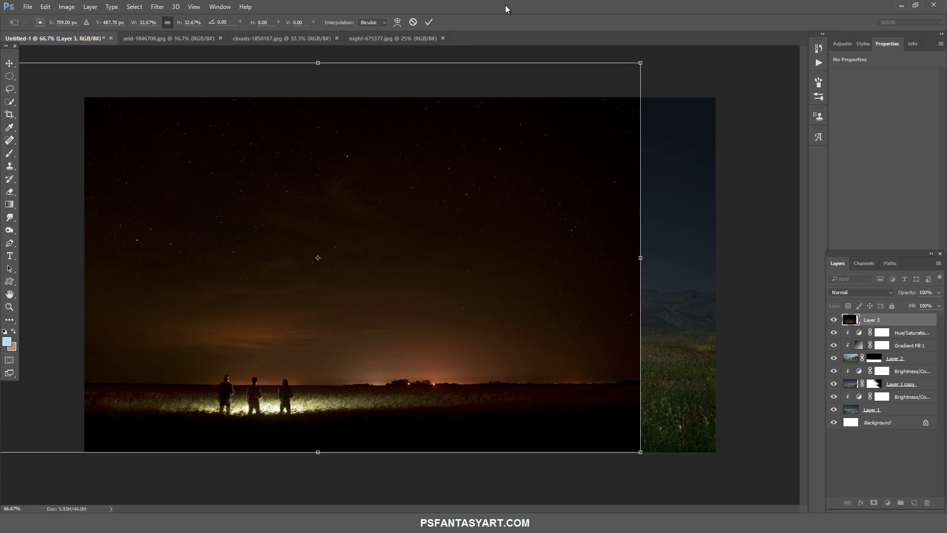
left_click_drag(641, 65, 635, 70)
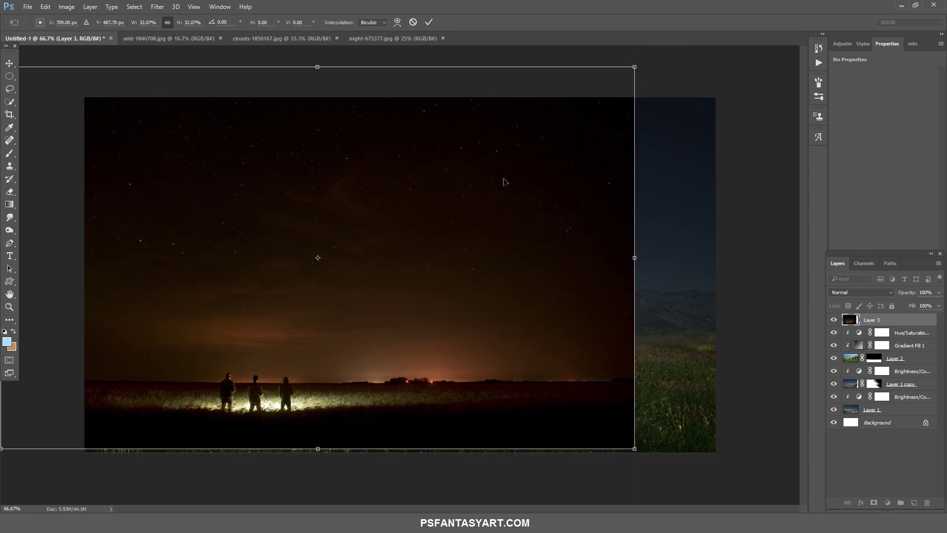
left_click_drag(502, 182, 505, 187)
left_click(429, 22)
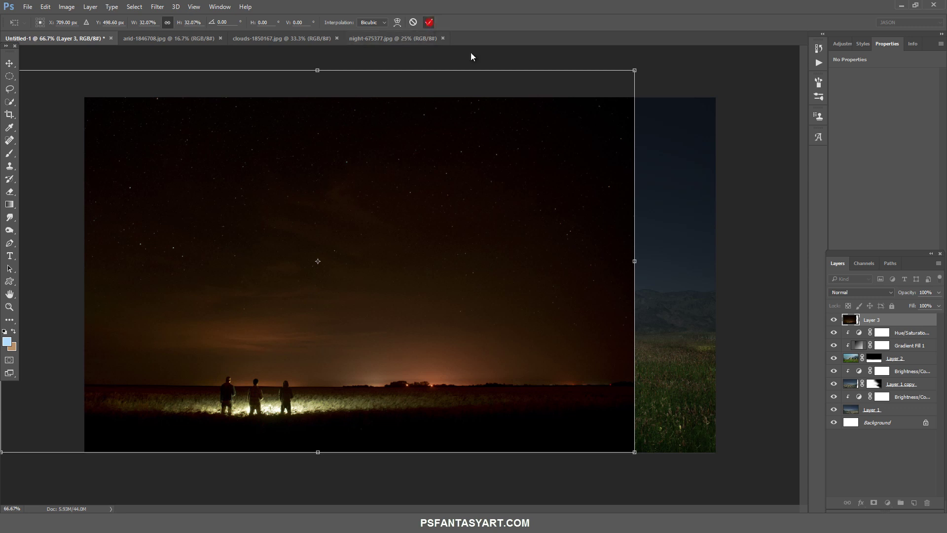
Set the night photo layer to Screen blend mode and desaturate it
left_click(861, 295)
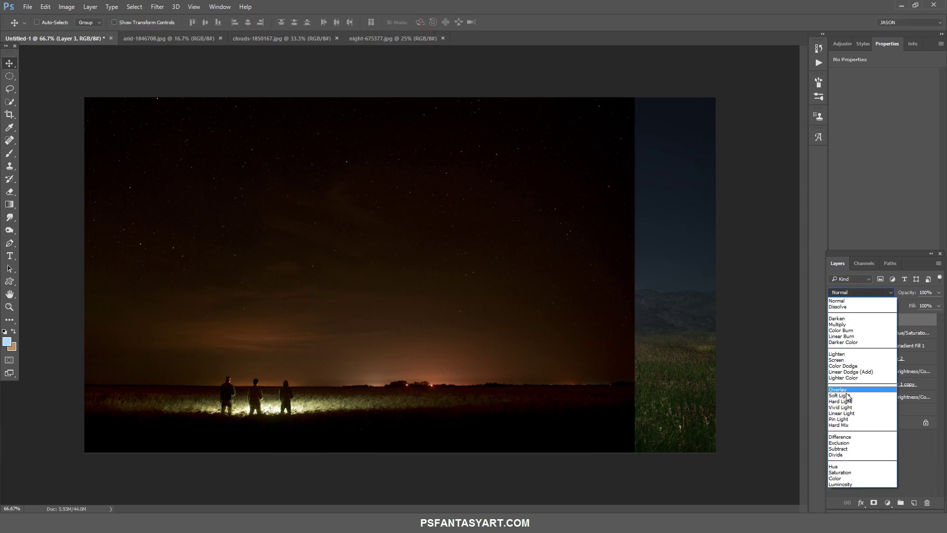
left_click(888, 389)
key("ctrl+shift+u")
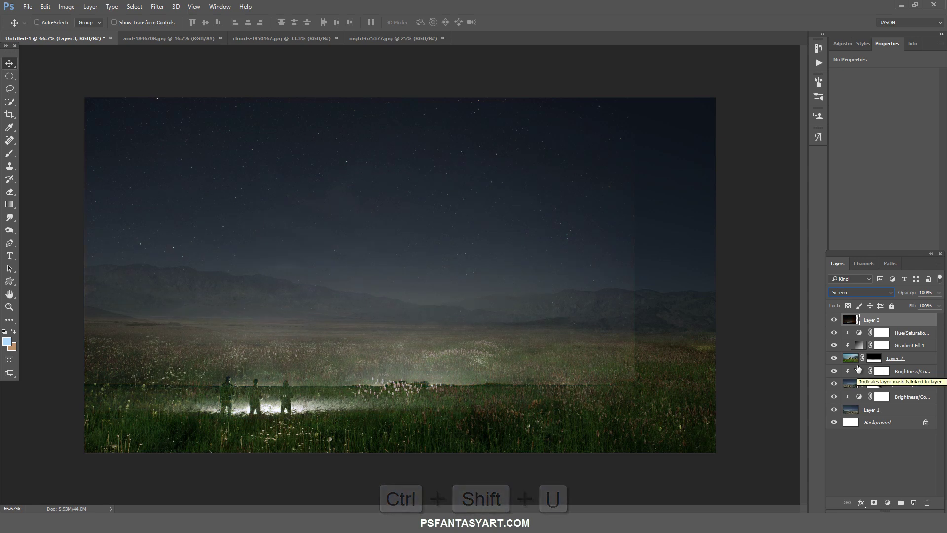
Add a Levels adjustment clipped to the night photo with black input 7
left_click(888, 503)
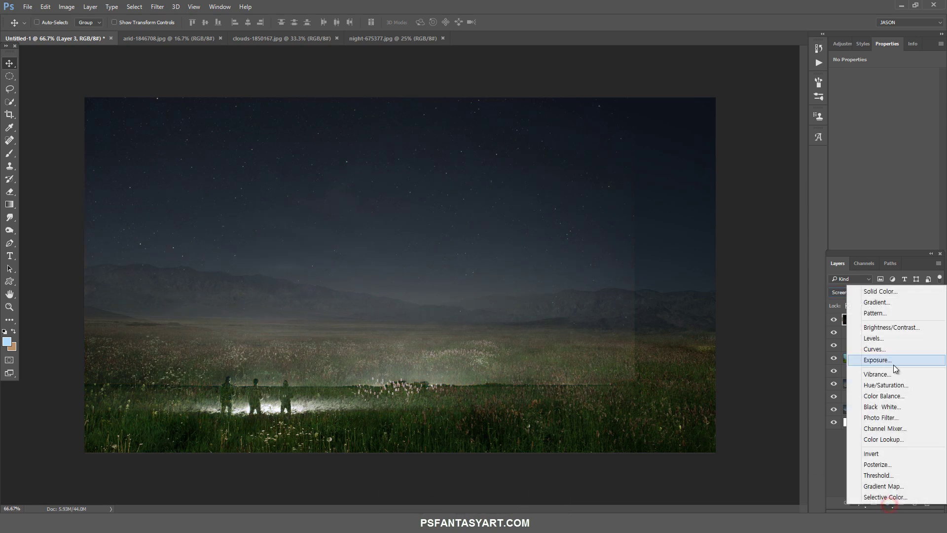
left_click(878, 339)
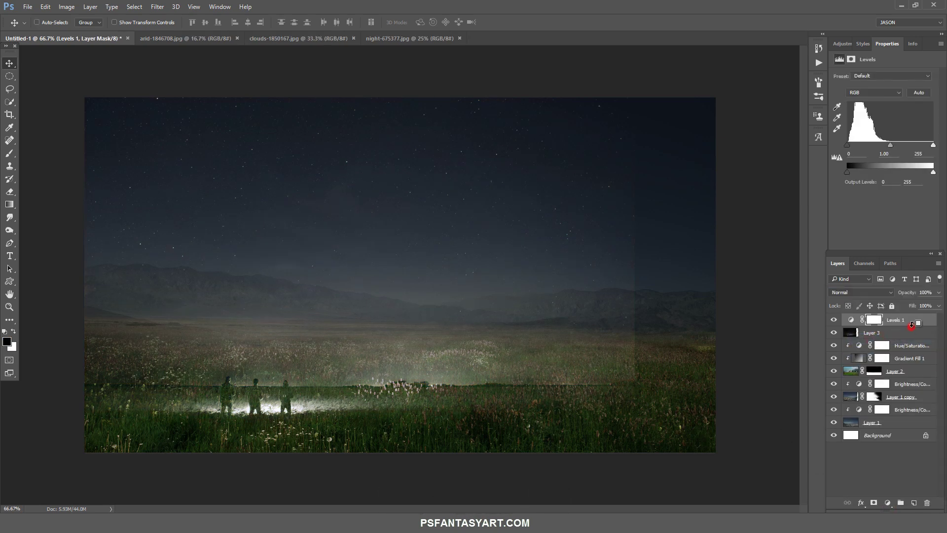
left_click(913, 325, "alt")
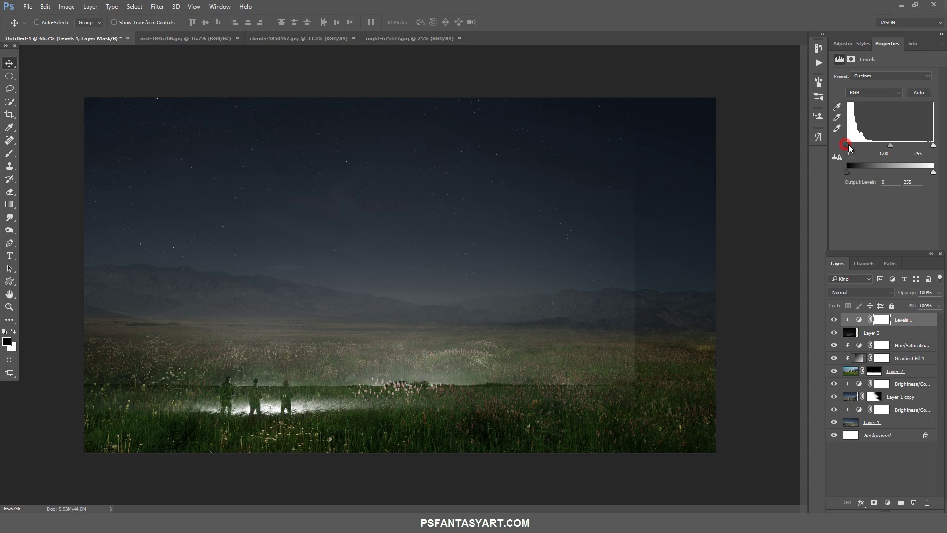
left_click_drag(850, 147, 851, 148)
type("7")
Add a mask to Layer 3 and paint out the glowing figures with a 500 px brush
left_click(851, 333)
left_click(872, 503)
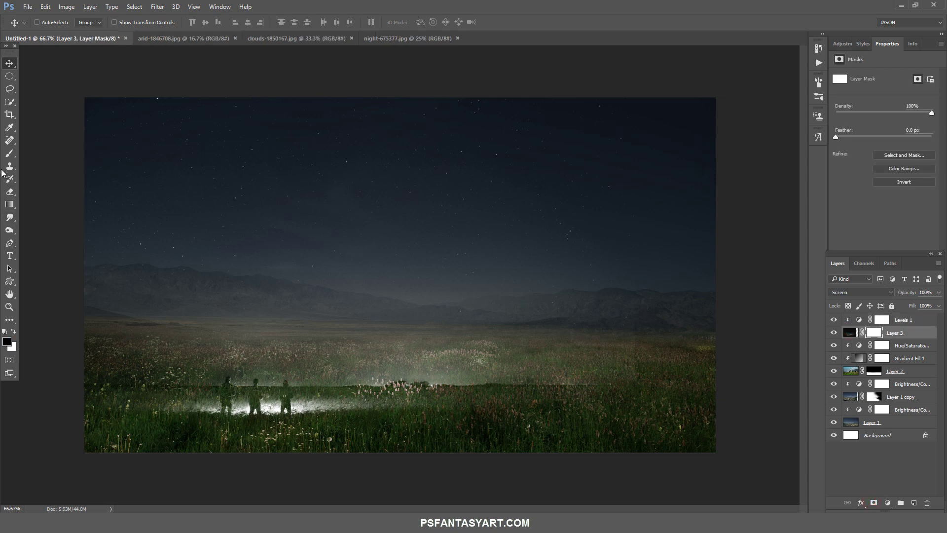
left_click(10, 154)
key("ctrl+bracketright")
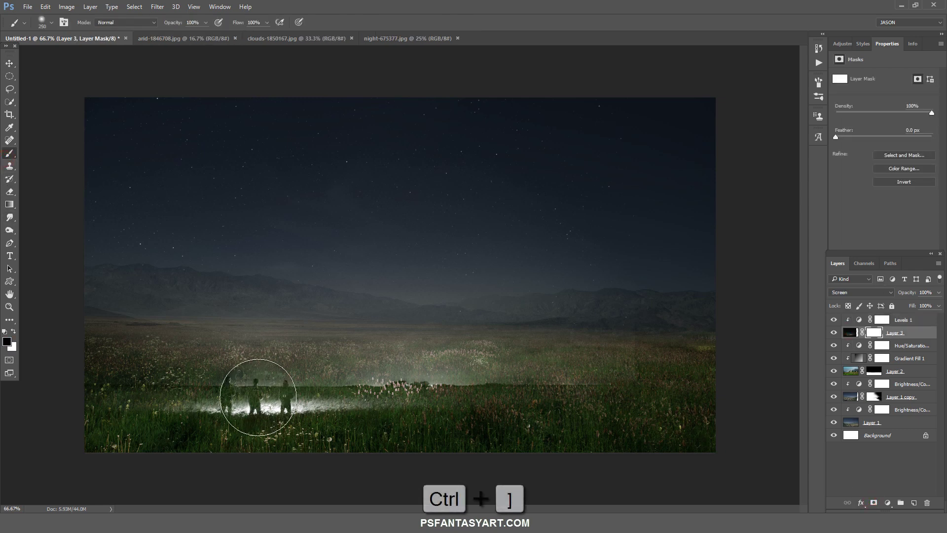
key("bracketright")
key("bracketright")
key("bracketright")
left_click_drag(169, 402, 289, 401)
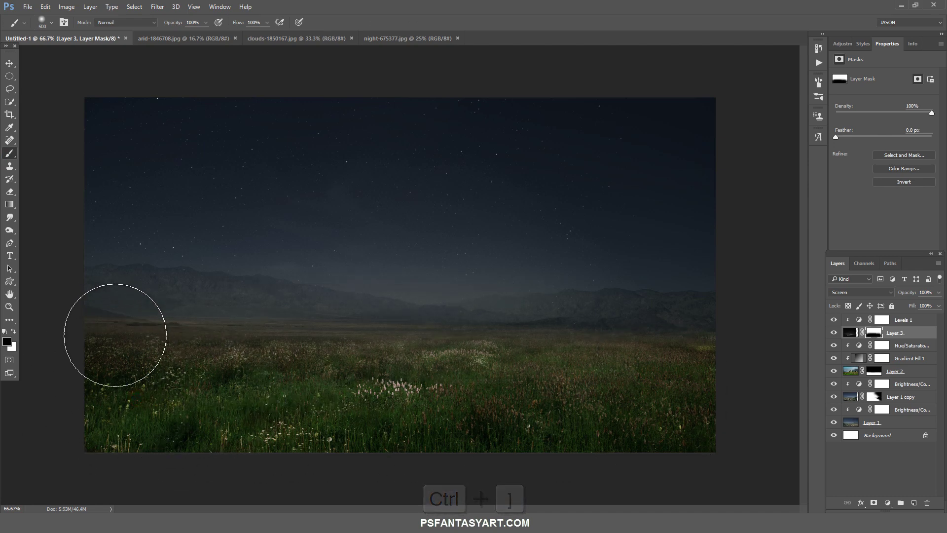
left_click_drag(115, 335, 584, 341)
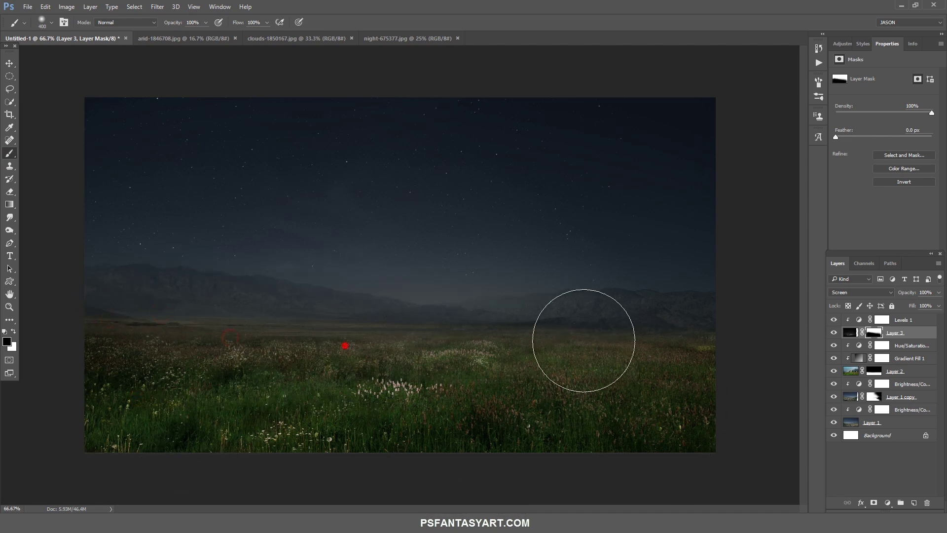
Mask the remaining horizon glow and the right side from sky down to grass
left_click_drag(584, 340, 409, 328)
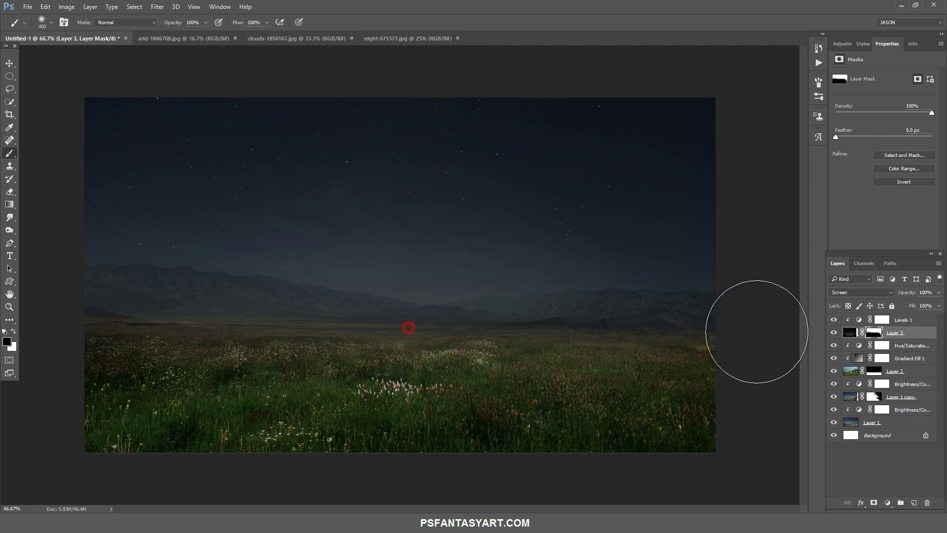
left_click_drag(553, 354, 642, 319)
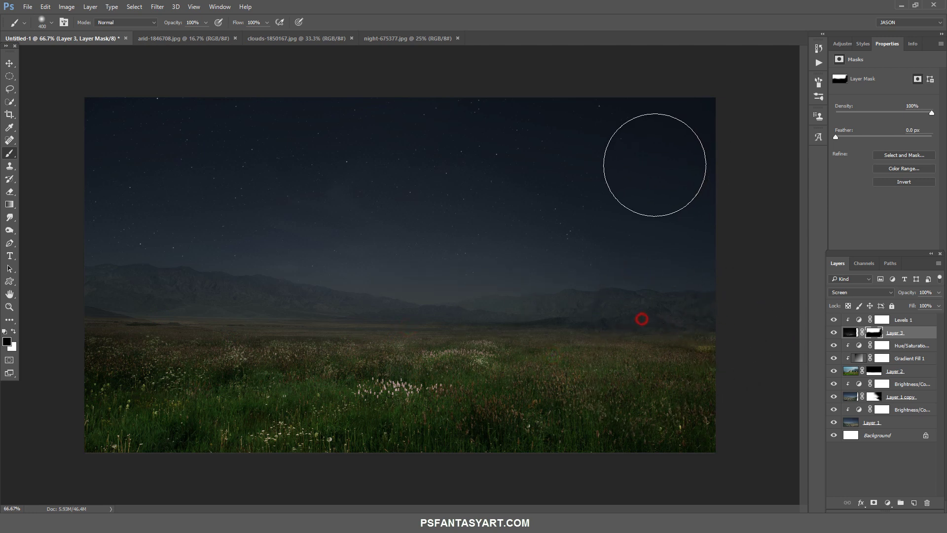
left_click_drag(592, 112, 632, 158)
left_click_drag(670, 281, 695, 443)
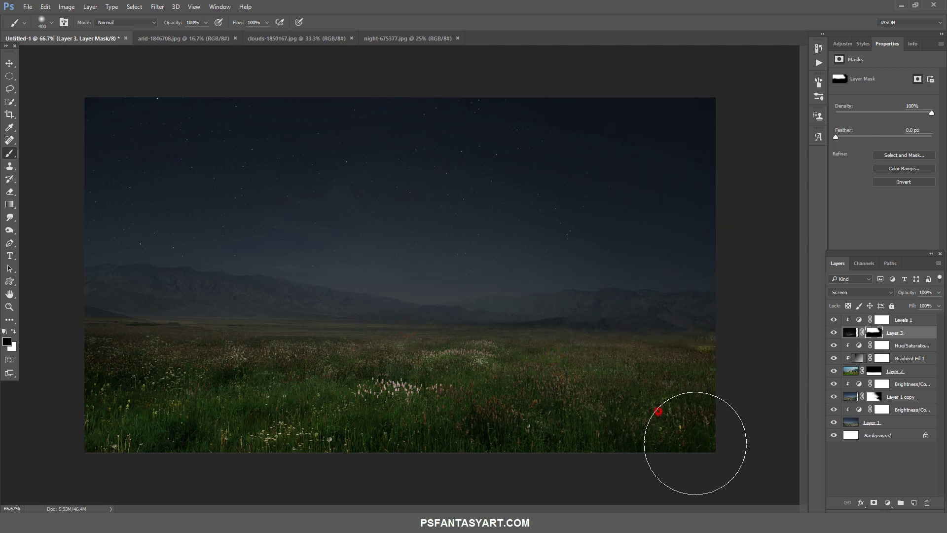
left_click(123, 328)
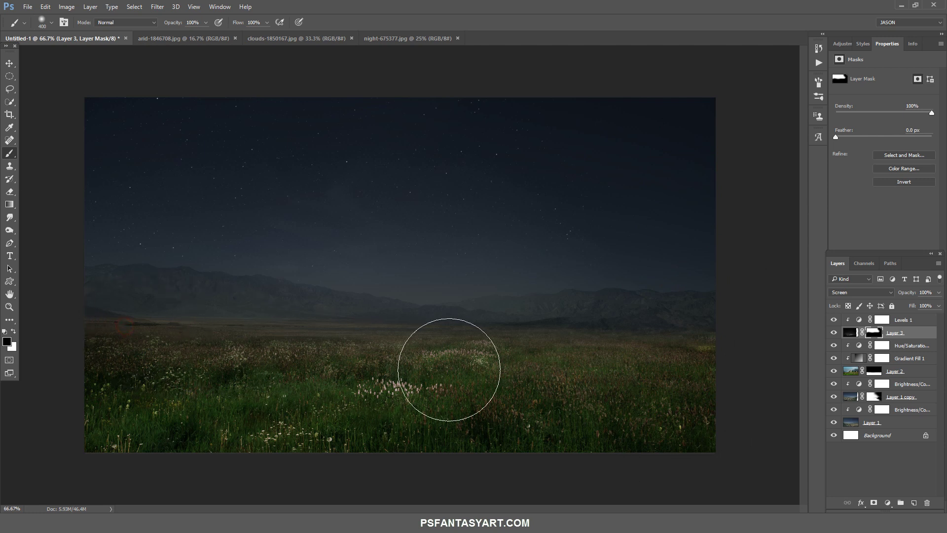
left_click(550, 163)
left_click(27, 7)
Open night-1851110 and bring it into Untitled-1 as Layer 4 at the top of the stack
left_click(35, 19)
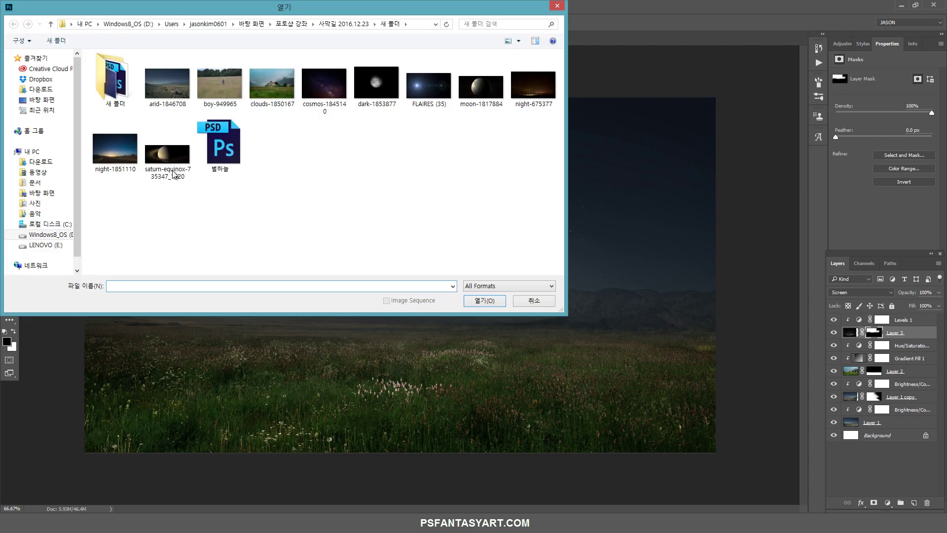
left_click(133, 158)
left_click(485, 301)
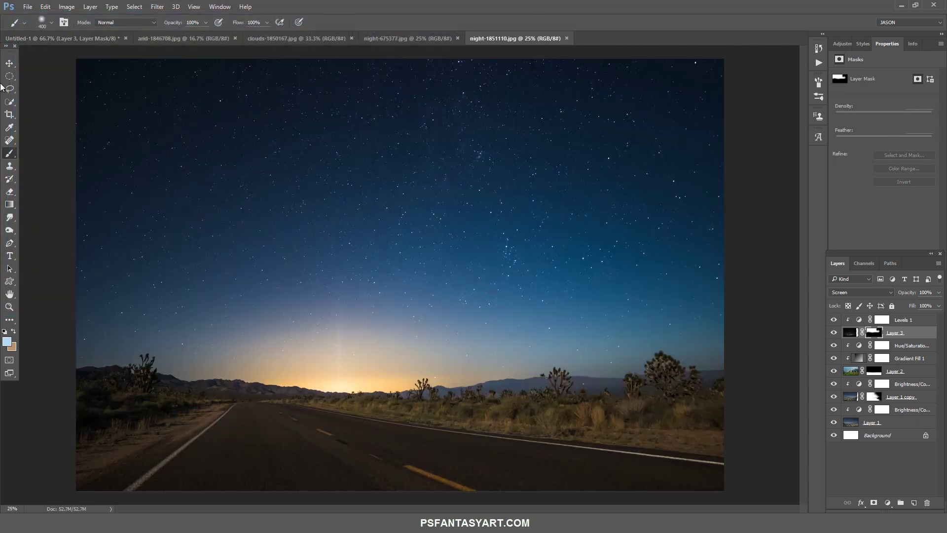
left_click(9, 63)
mouse_move(155, 92)
left_mouse_down()
mouse_move(265, 132)
mouse_move(395, 230)
left_mouse_up()
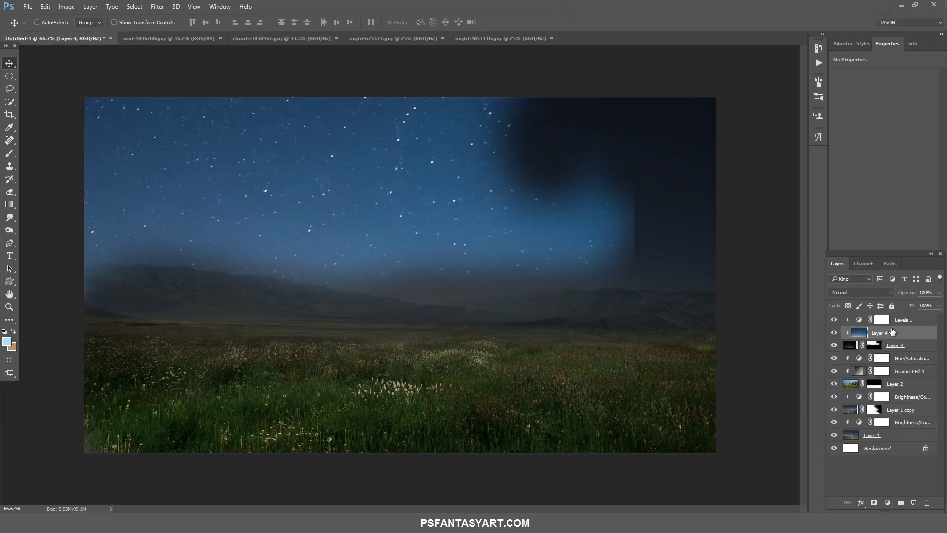
left_click_drag(893, 331, 896, 323)
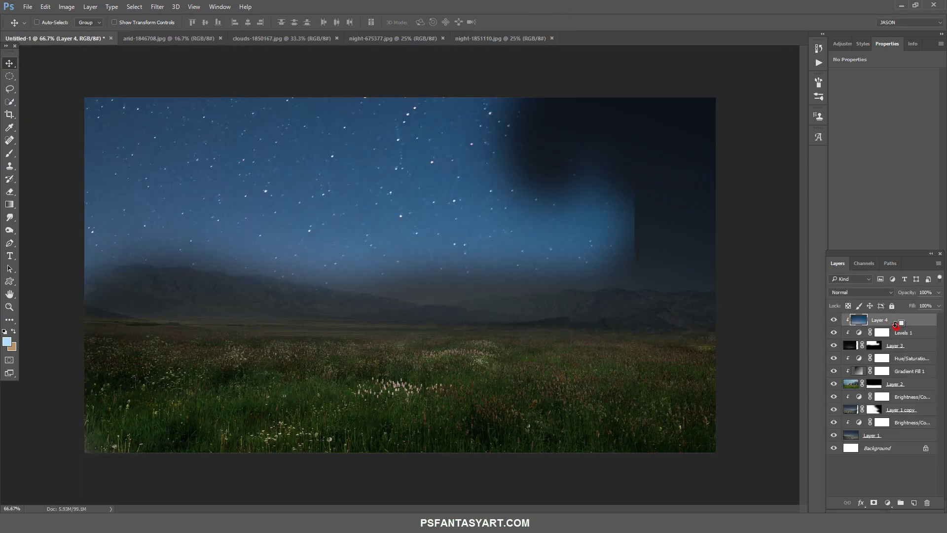
key("ctrl+t")
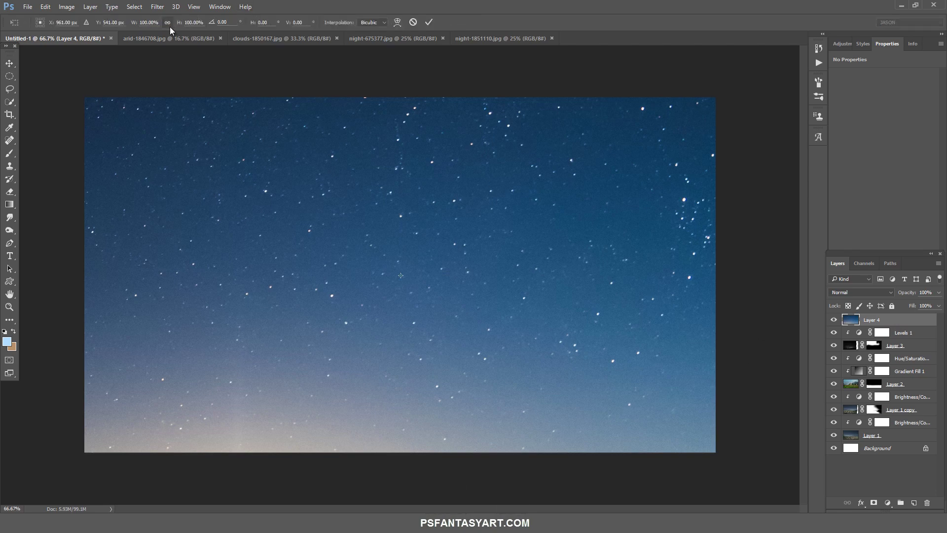
Scale Layer 4 to 28%, place it over the right horizon, and fade it to 21% opacity
left_click_drag(106, 28, 97, 28)
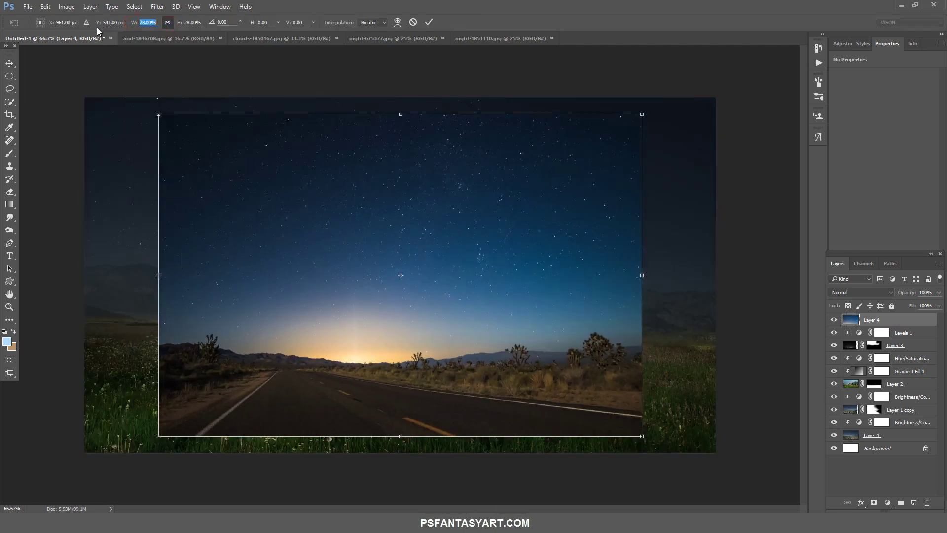
left_click_drag(532, 256, 639, 256)
left_click(939, 292)
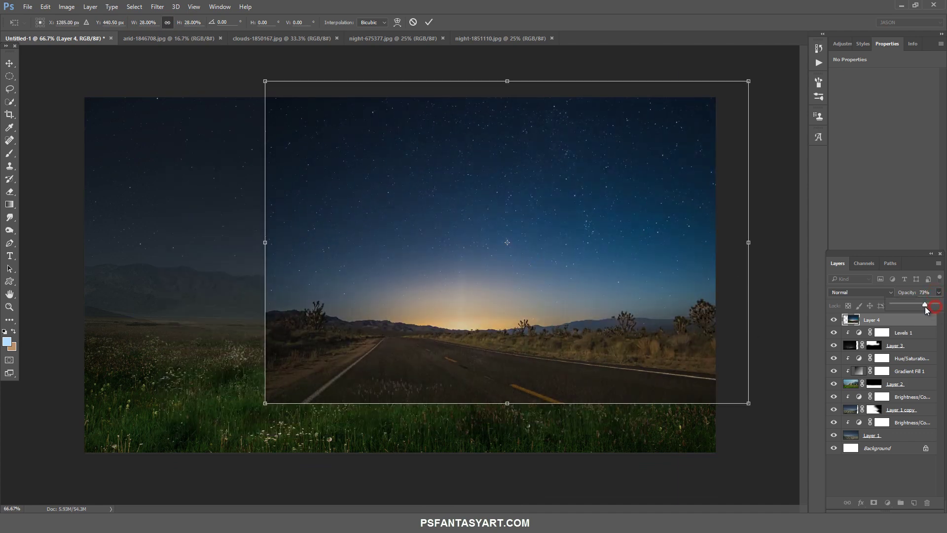
left_click_drag(939, 303, 913, 304)
left_click_drag(717, 355, 721, 334)
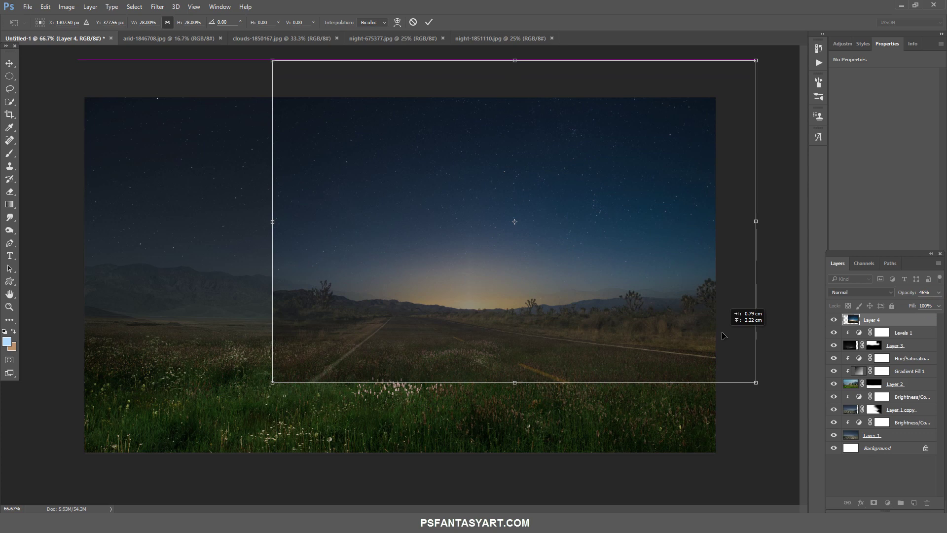
left_click_drag(723, 336, 722, 332)
left_click(939, 292)
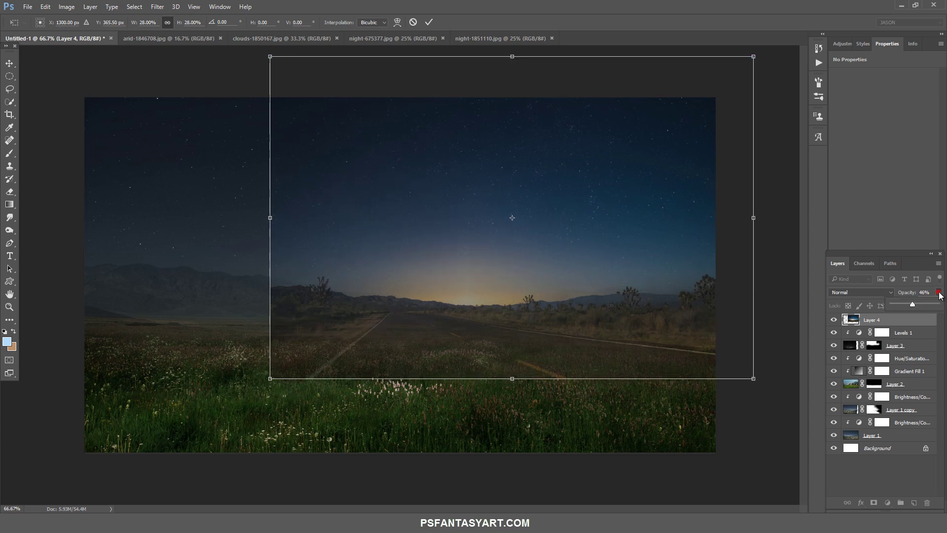
left_click_drag(914, 305, 901, 304)
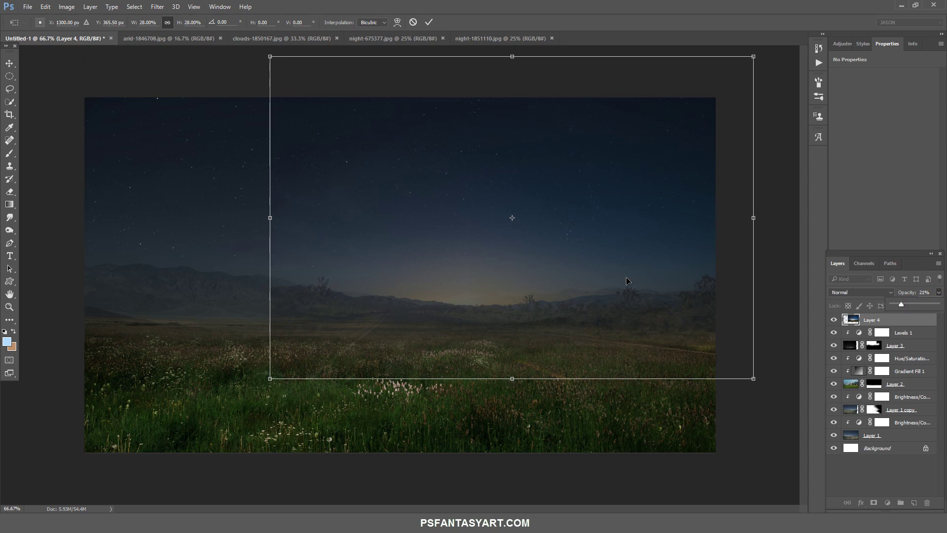
left_click_drag(629, 260, 617, 262)
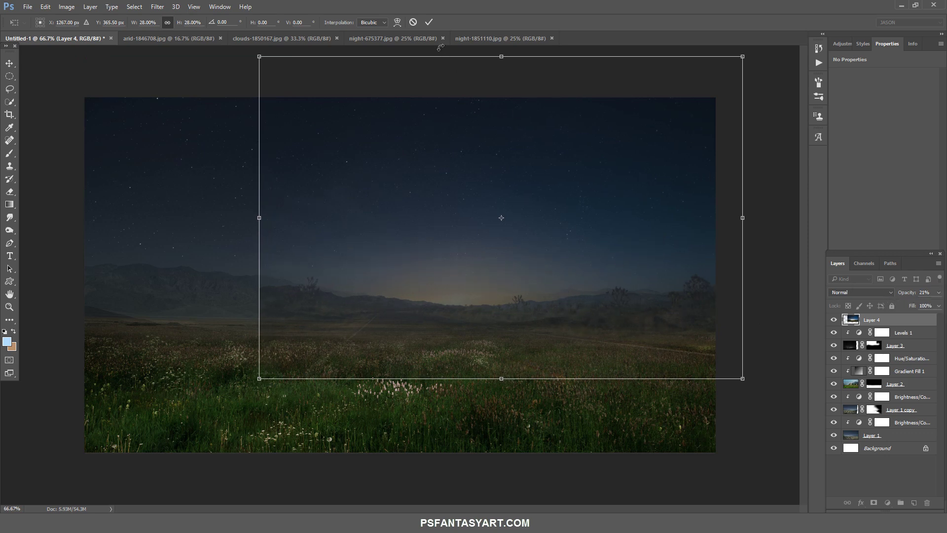
left_click(429, 22)
left_click(939, 292)
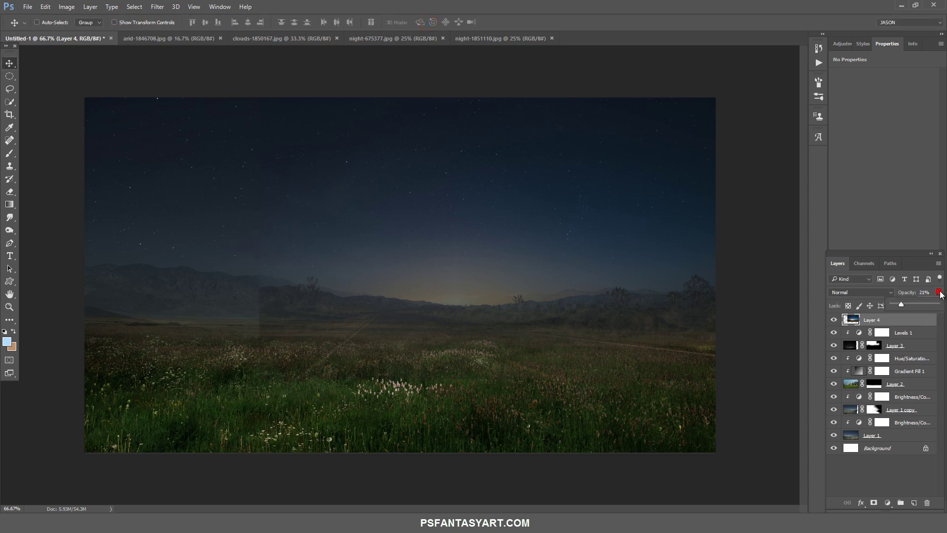
Restore Layer 4 to 100% opacity and set it to Screen blend mode
key("0")
left_click(853, 292)
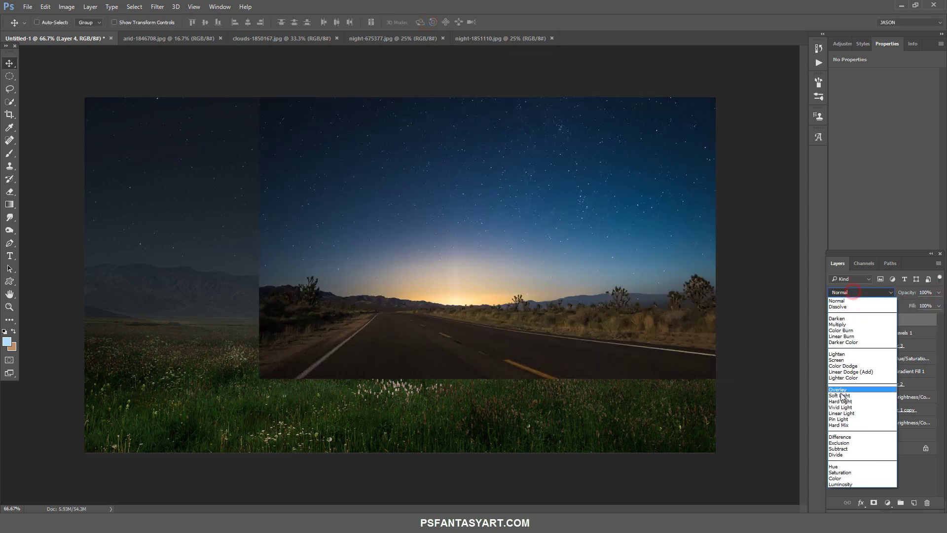
left_click(837, 360)
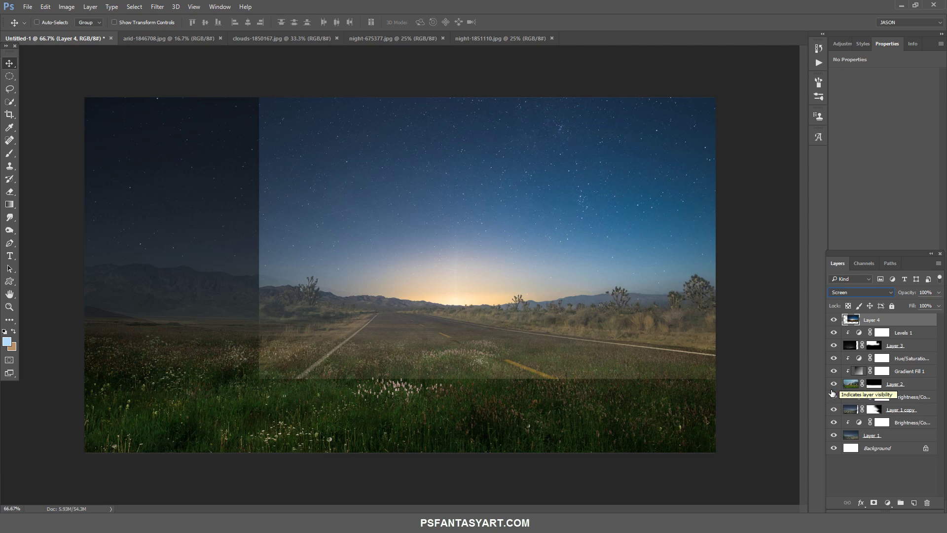
Add a Levels 2 adjustment clipped to Layer 4 with inputs 30, 0.50, 252
left_click(888, 503)
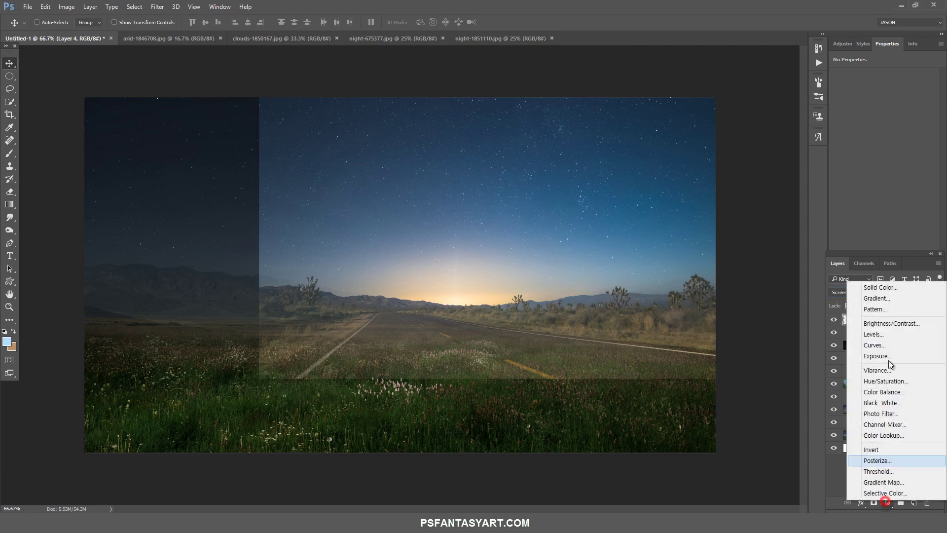
left_click(873, 334)
left_click(916, 327, "alt")
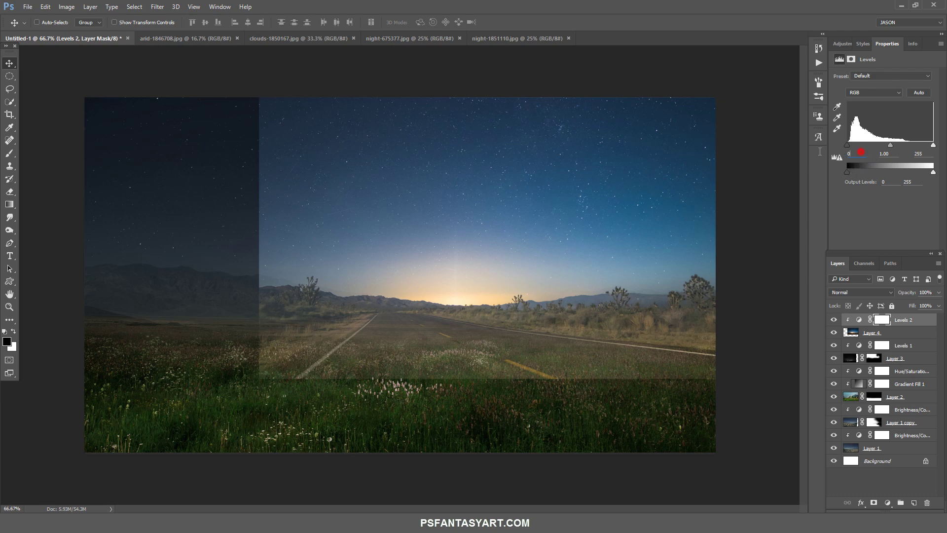
type("30")
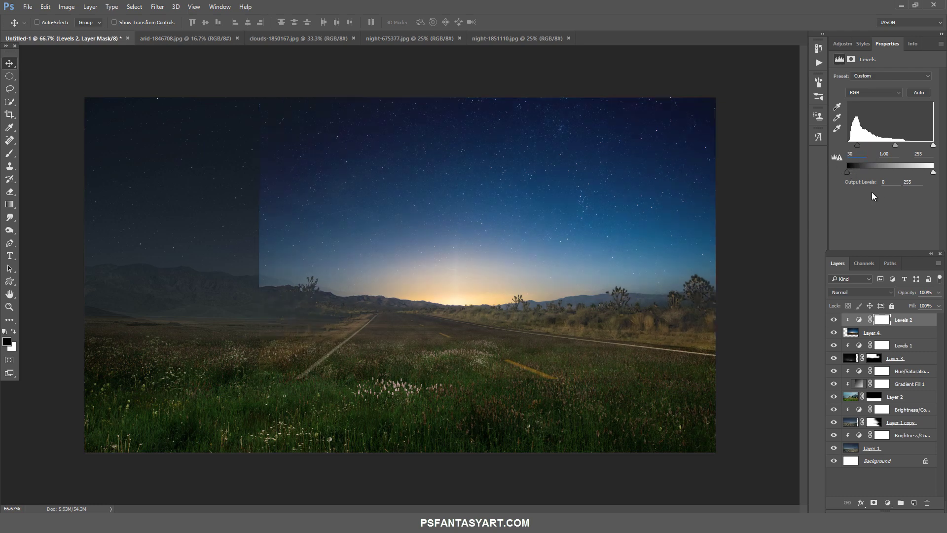
double_click(896, 153)
type("0.5")
key("Return")
type("252")
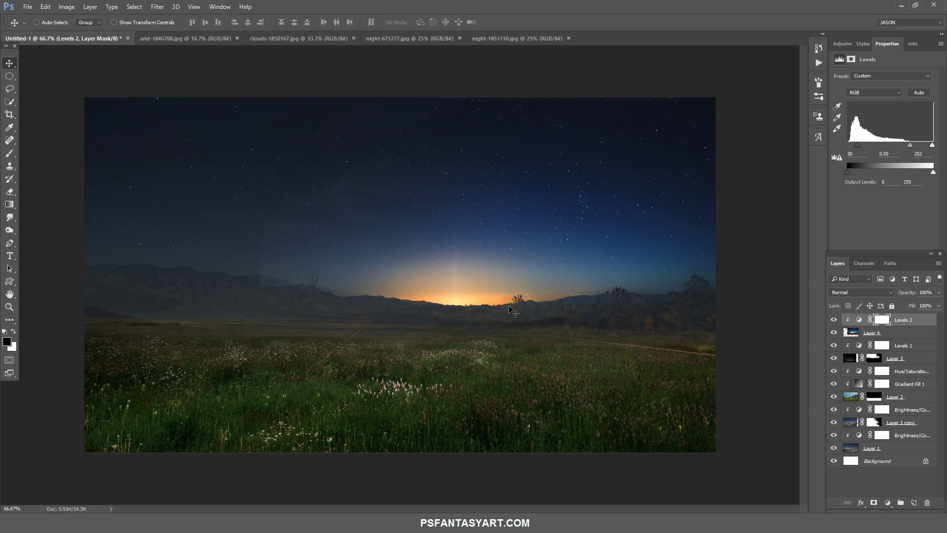
Nudge Layer 4 slightly upward to place the horizon glow
left_click_drag(510, 309, 510, 302)
left_click(853, 337)
left_click_drag(546, 314, 545, 306)
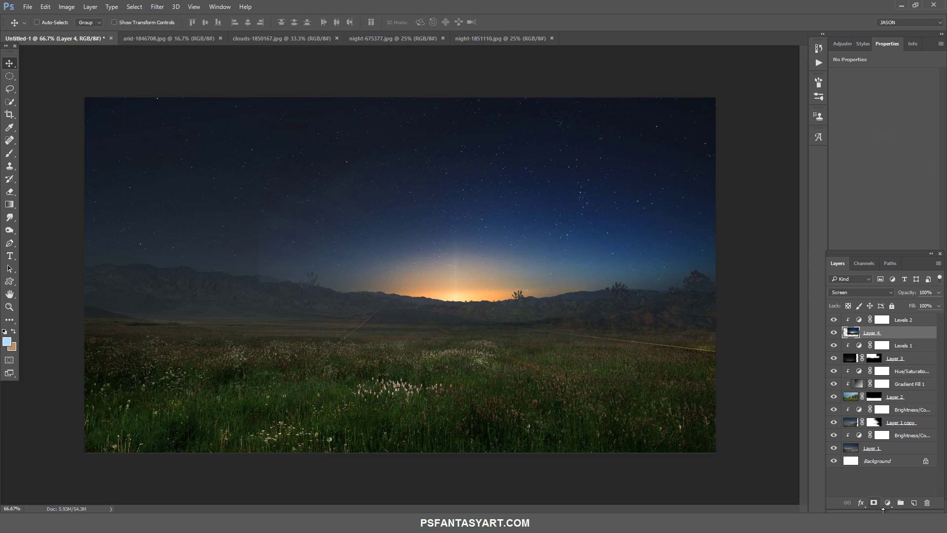
Add a mask to Layer 4 and paint out part of the sky band left of the glow
left_click(874, 502)
left_click(10, 154)
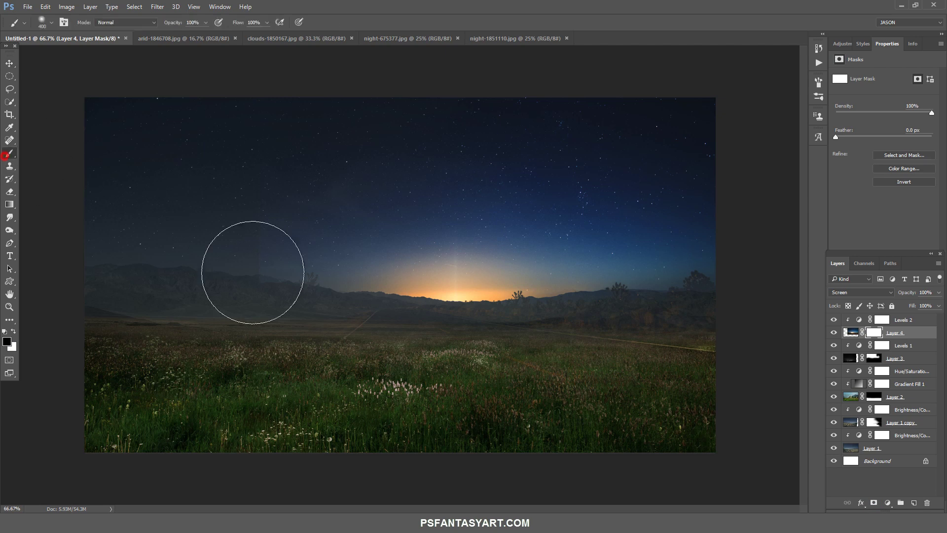
left_click_drag(228, 275, 236, 191)
Cancel a stray Open dialog, then paint the mask black across the field with a smaller brush
left_click(28, 7)
left_click(37, 27)
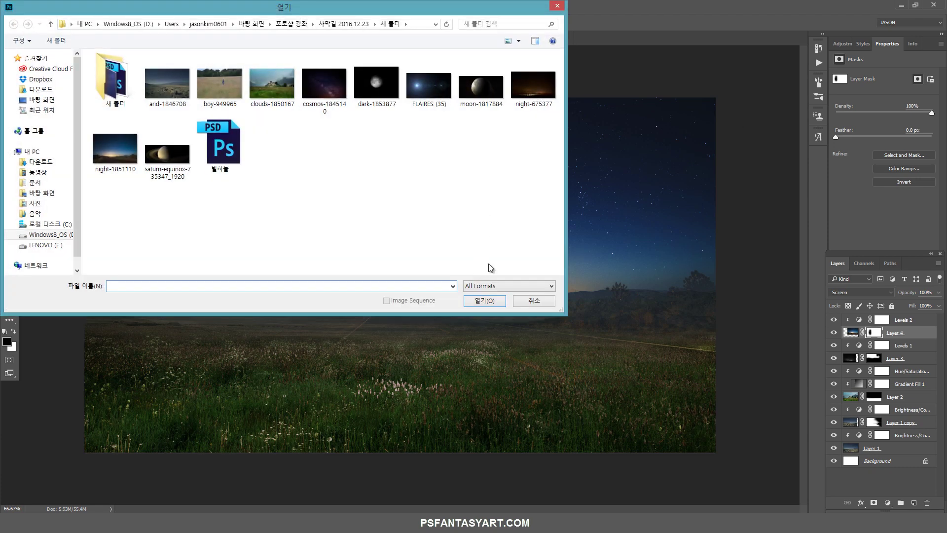
left_click(537, 298)
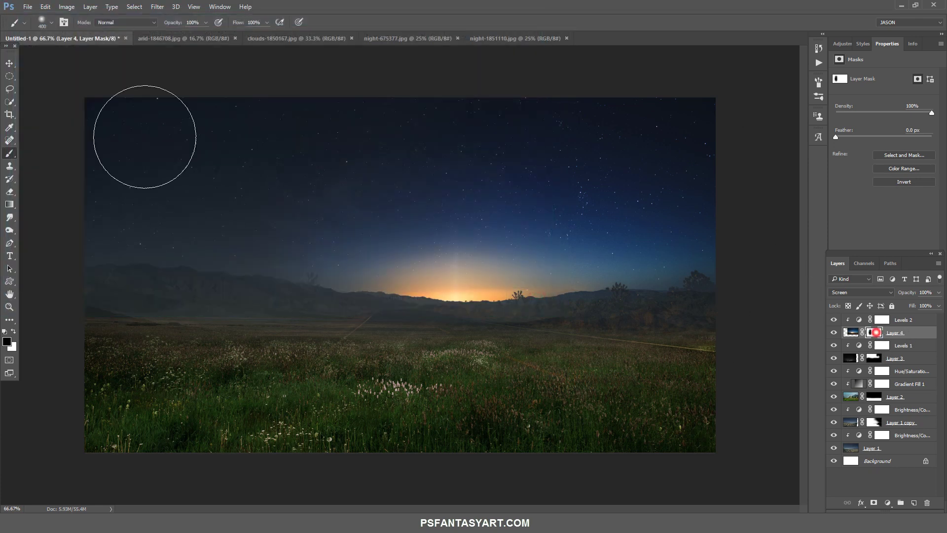
mouse_move(317, 376)
left_mouse_down()
mouse_move(382, 360)
mouse_move(529, 380)
left_mouse_up()
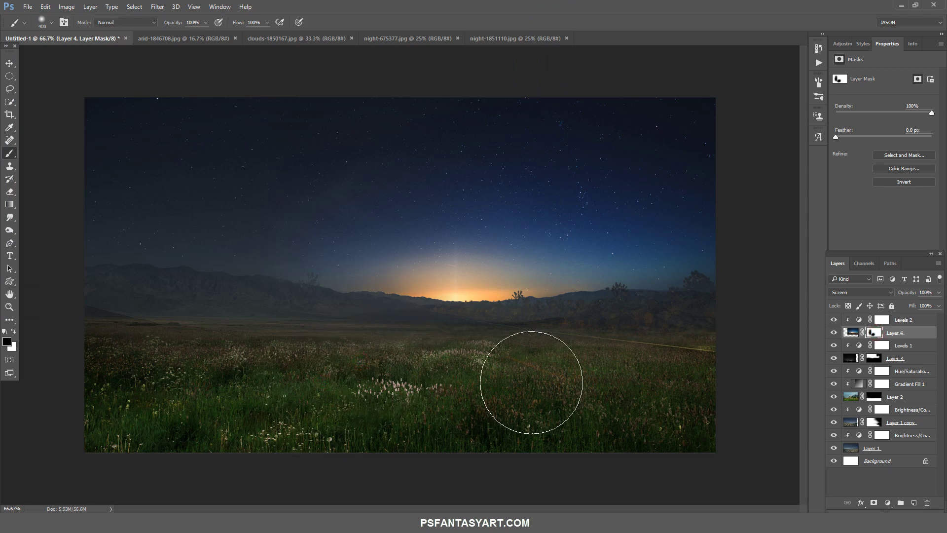
key("ctrl+bracketleft")
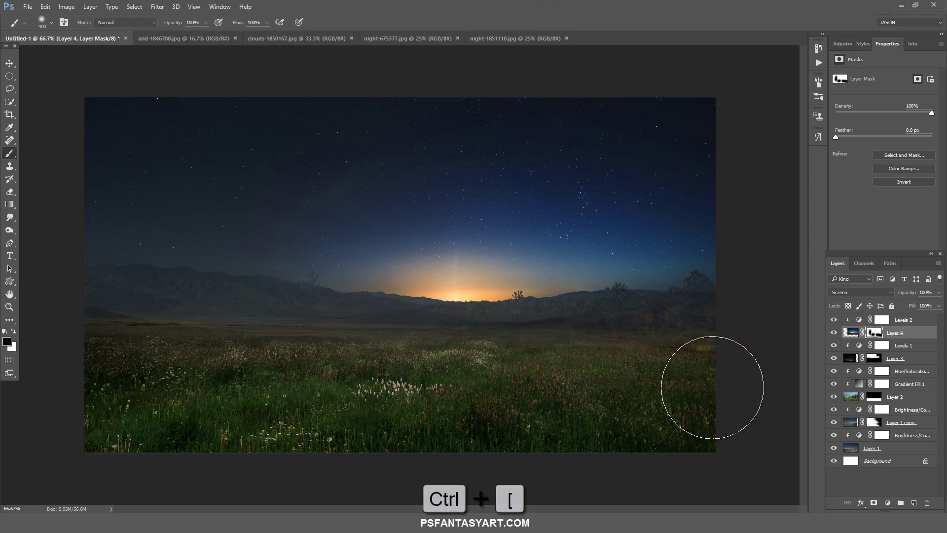
key("bracketleft")
key("bracketleft")
key("bracketleft")
left_click_drag(499, 340, 629, 351)
left_click(692, 360)
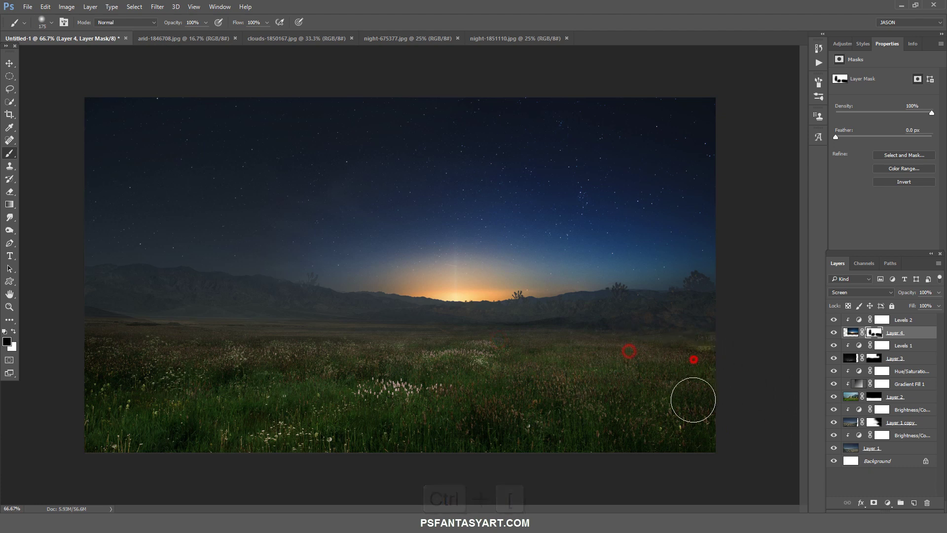
Open moon-1817884.jpg as a new document
left_click(28, 7)
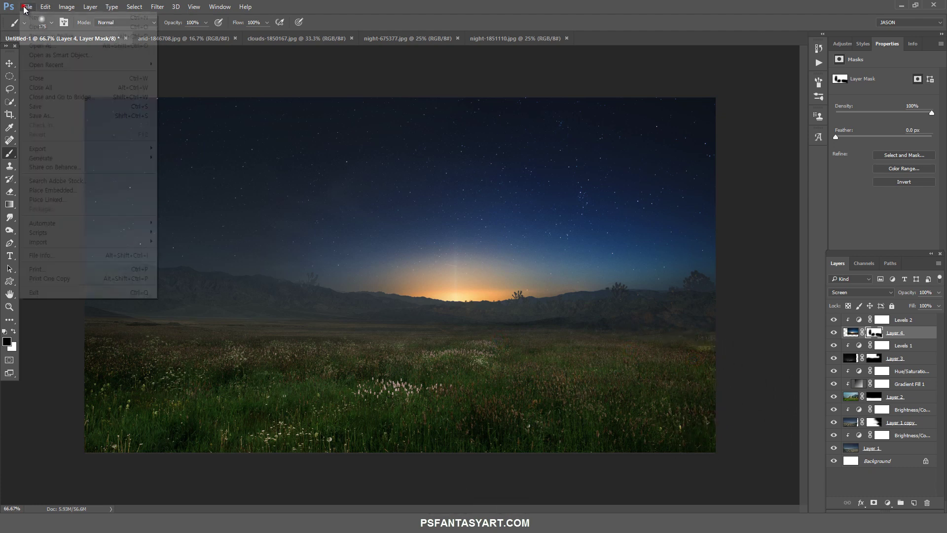
left_click(898, 322)
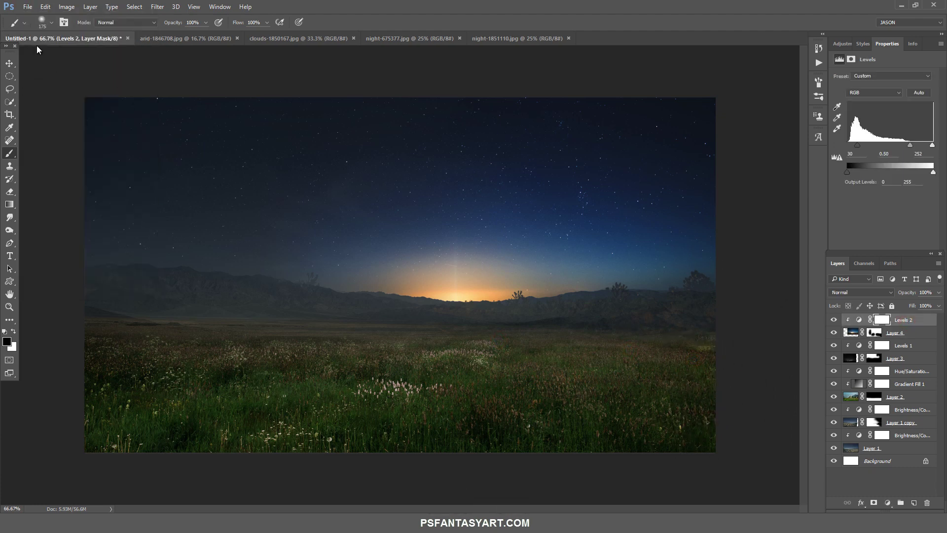
left_click(28, 7)
left_click(37, 24)
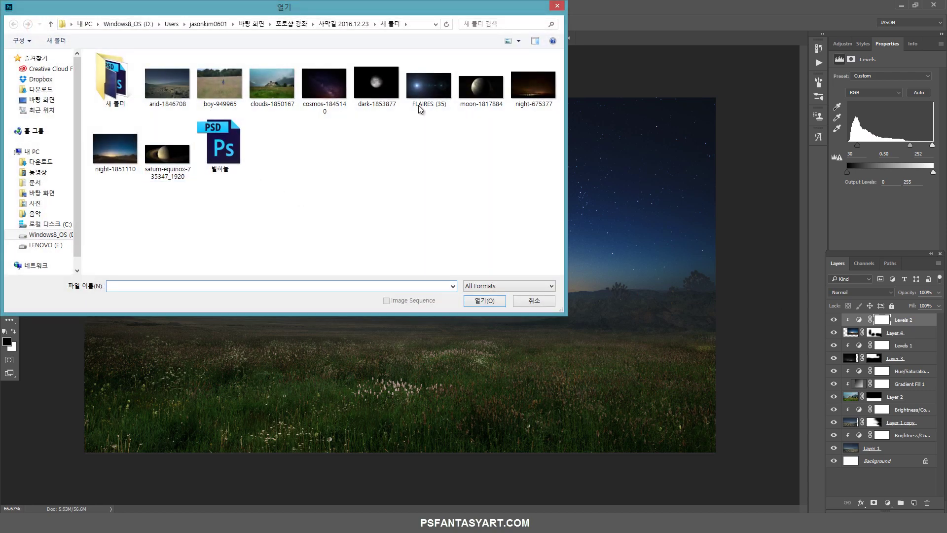
left_click(480, 85)
left_click(489, 302)
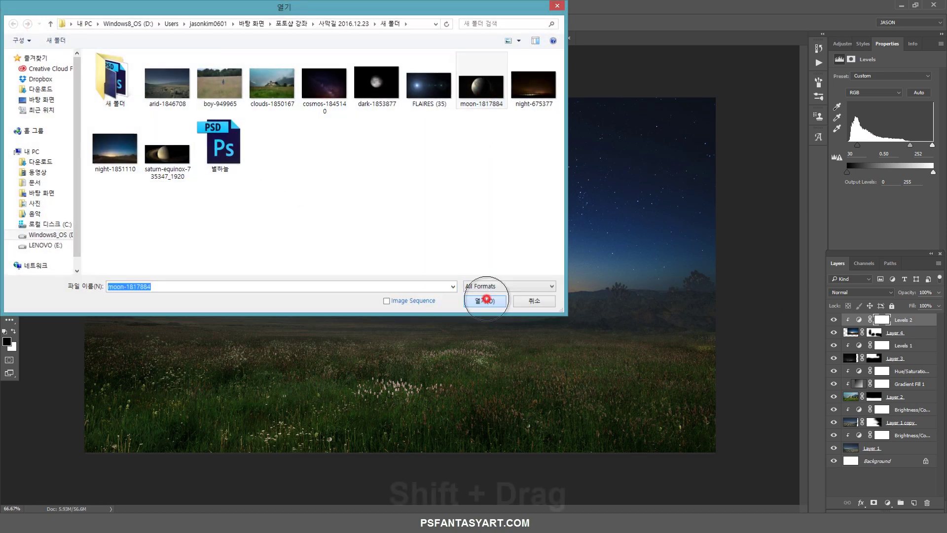
Draw an elliptical selection around the moon and turn it into a layer mask
key("m")
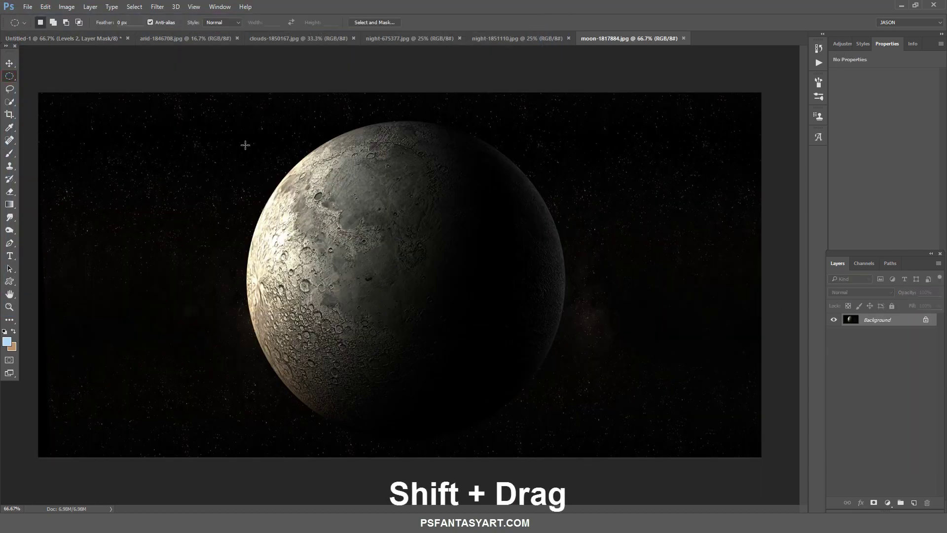
left_click_drag(242, 138, 570, 433)
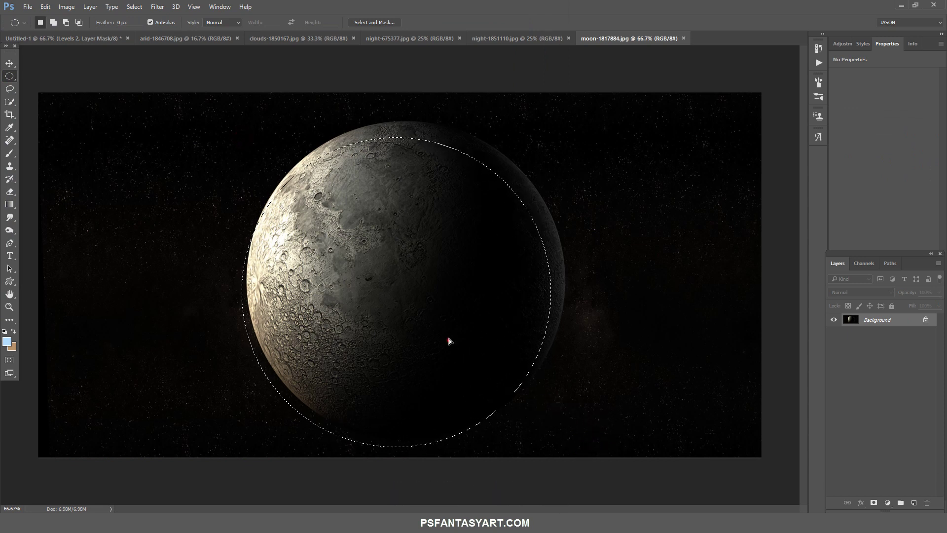
left_click_drag(449, 339, 457, 329)
left_click(873, 502)
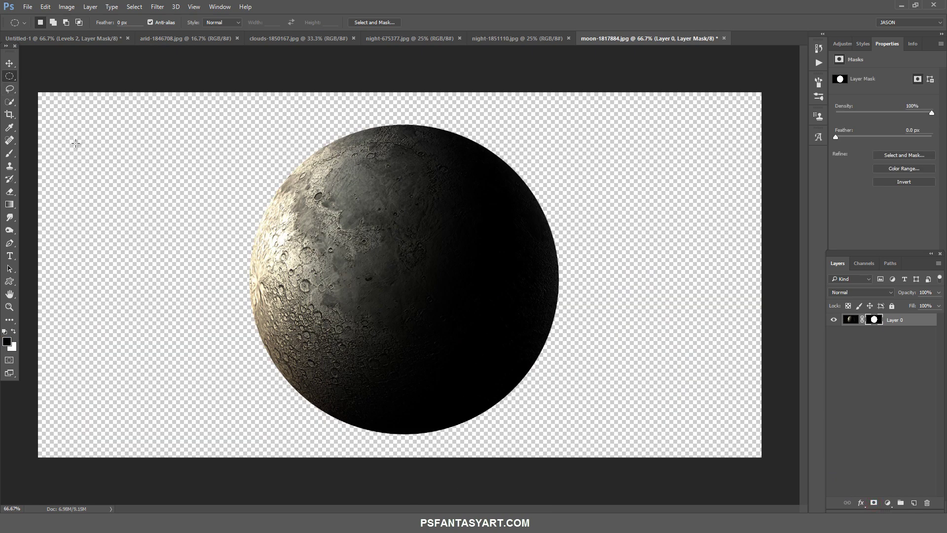
Bring the masked moon into Untitled-1 and flip it horizontally
left_click(9, 64)
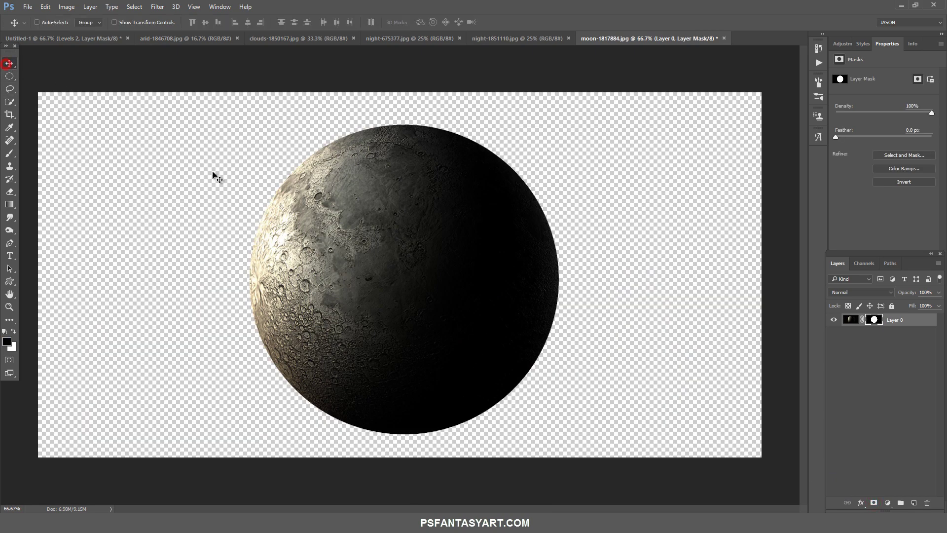
left_click_drag(215, 176, 354, 245)
key("ctrl+t")
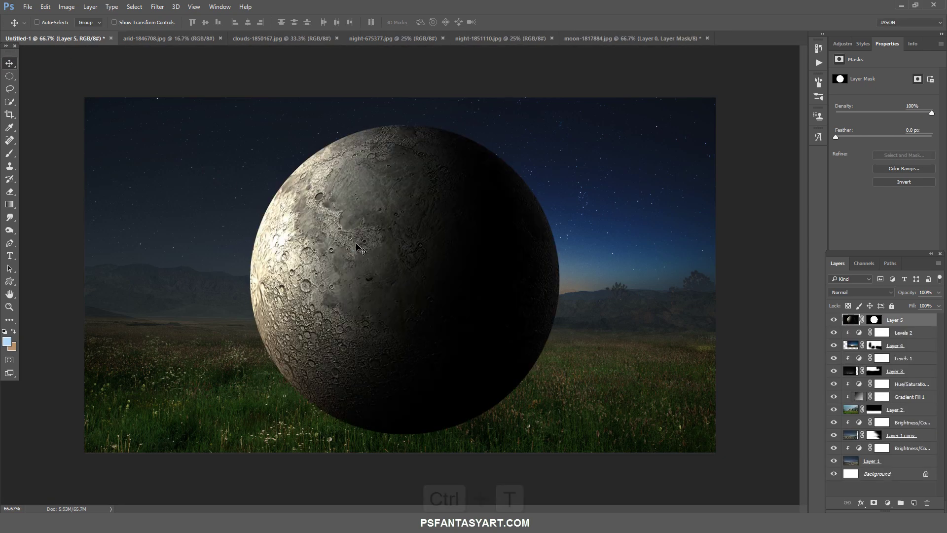
right_click(346, 232)
left_click(408, 385)
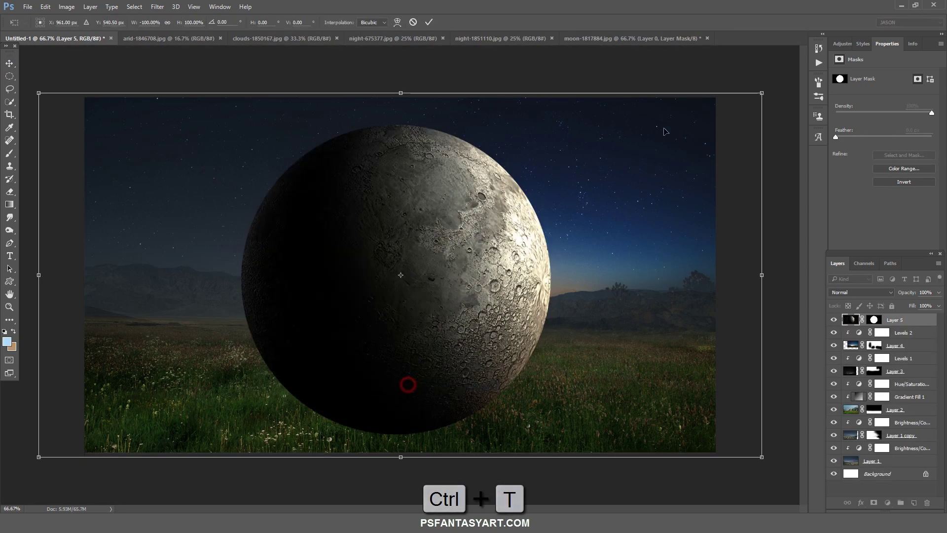
Shrink the moon, rotate it about 54°, place it top-left, and blend it in Lighten mode
left_click_drag(762, 93, 592, 182)
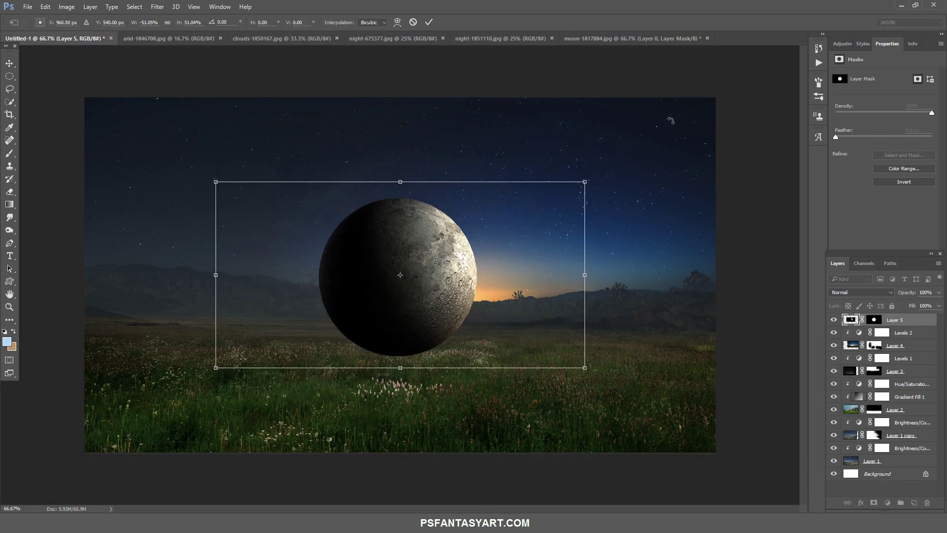
mouse_move(668, 116)
left_mouse_down()
mouse_move(706, 254)
mouse_move(665, 356)
left_mouse_up()
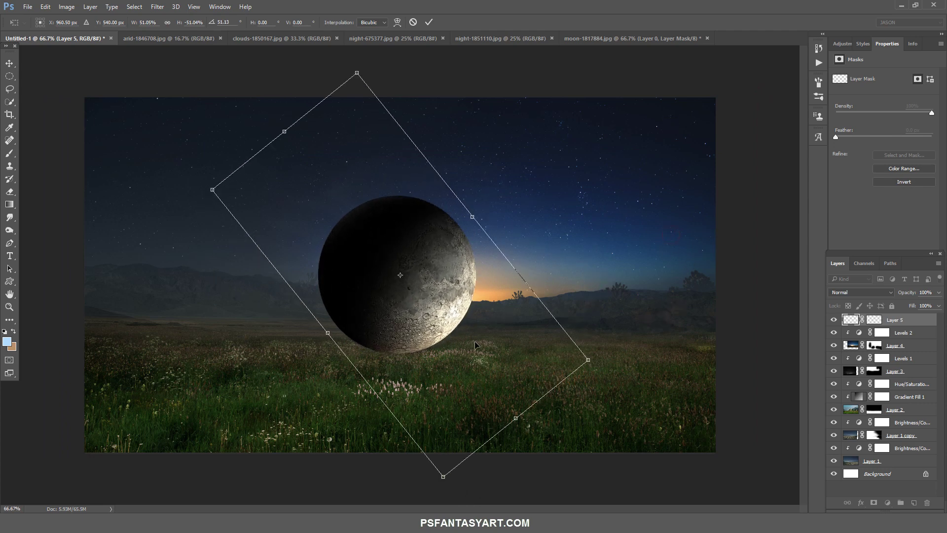
left_click_drag(590, 360, 304, 219)
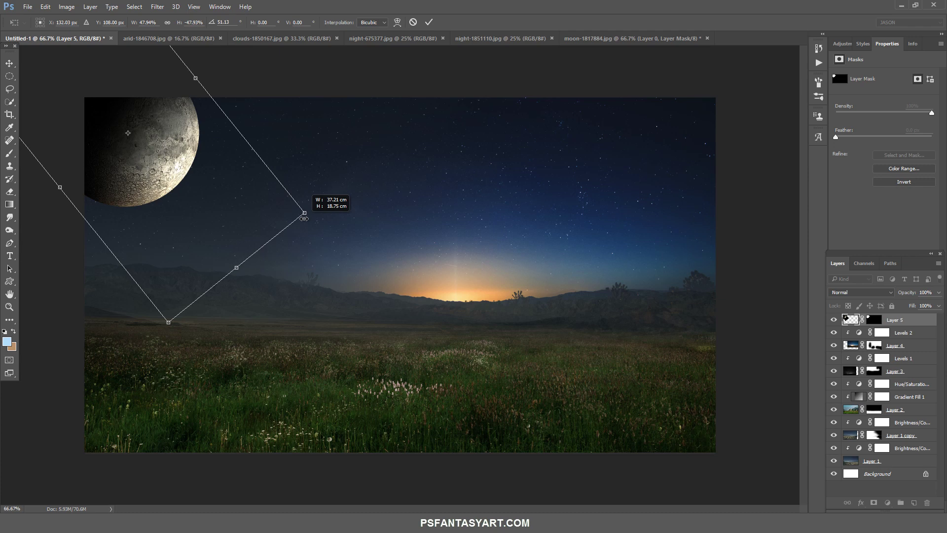
left_click_drag(332, 270, 323, 257)
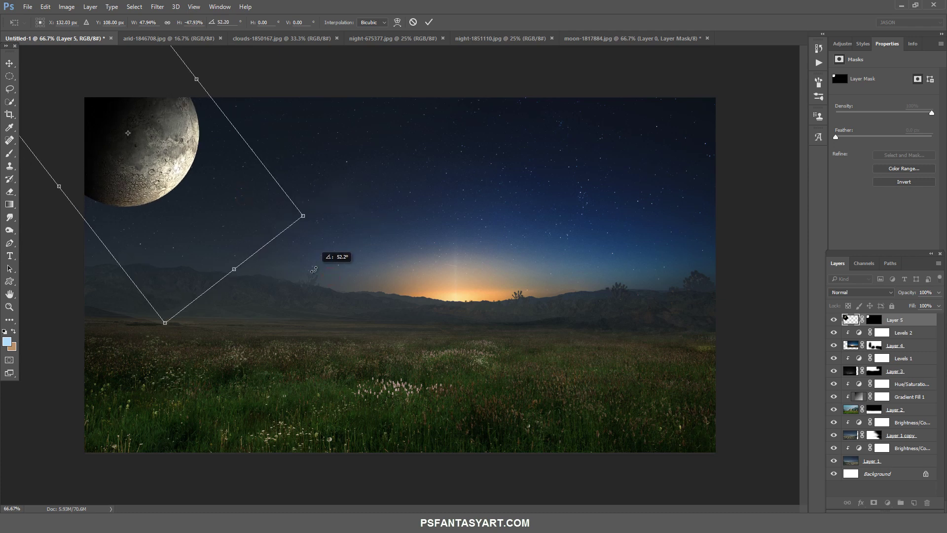
left_click_drag(226, 187, 214, 191)
left_click(428, 22)
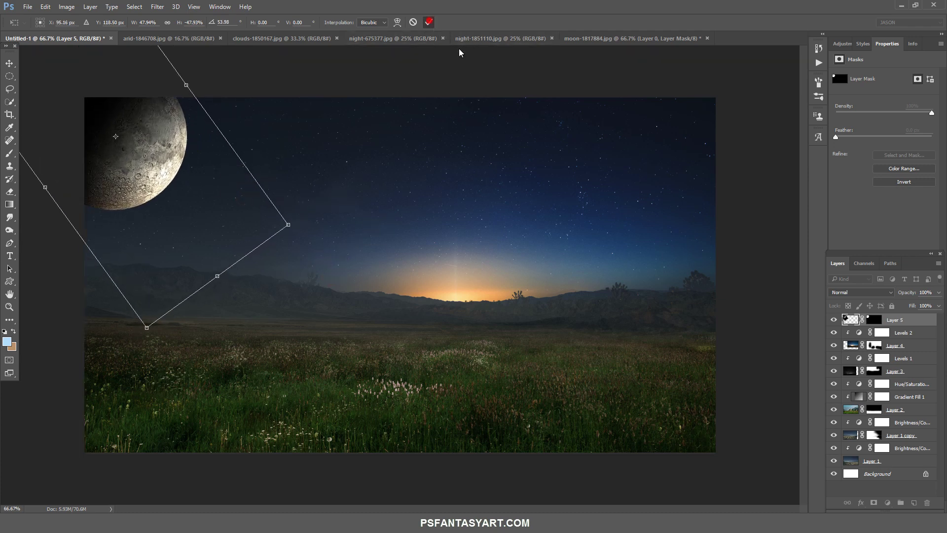
left_click(853, 293)
left_click(845, 354)
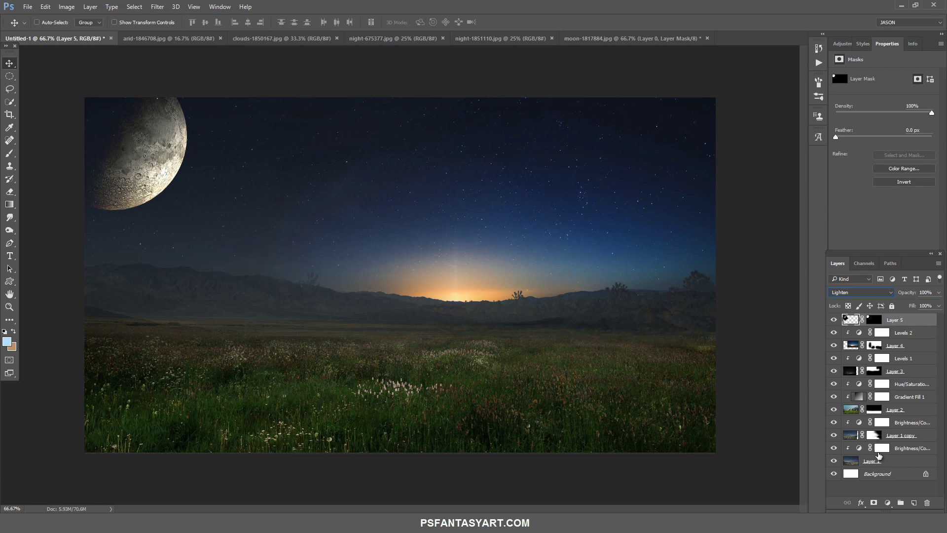
Add a Hue/Saturation layer clipped to the moon with Saturation -48 and Lightness -20
left_click(882, 500)
left_click(893, 362)
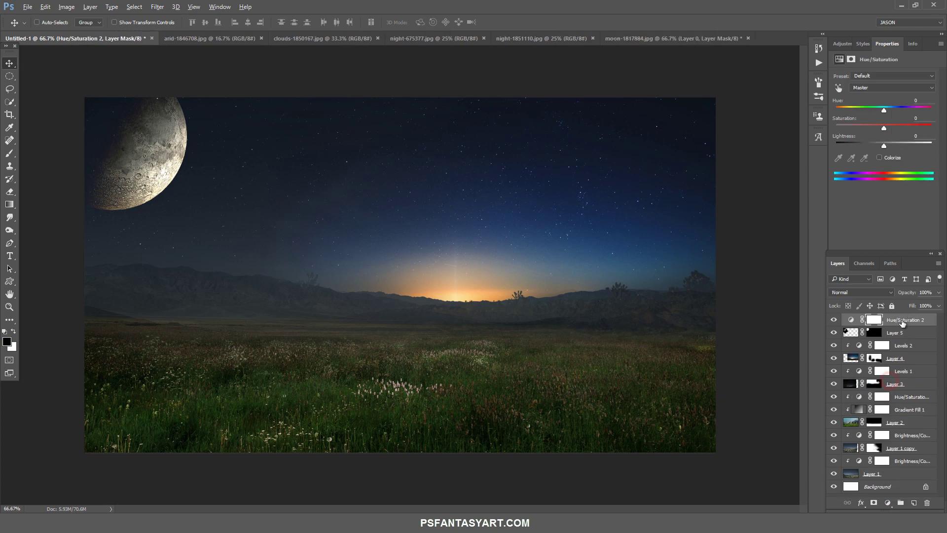
left_click(901, 324, "alt")
left_click_drag(883, 128, 864, 128)
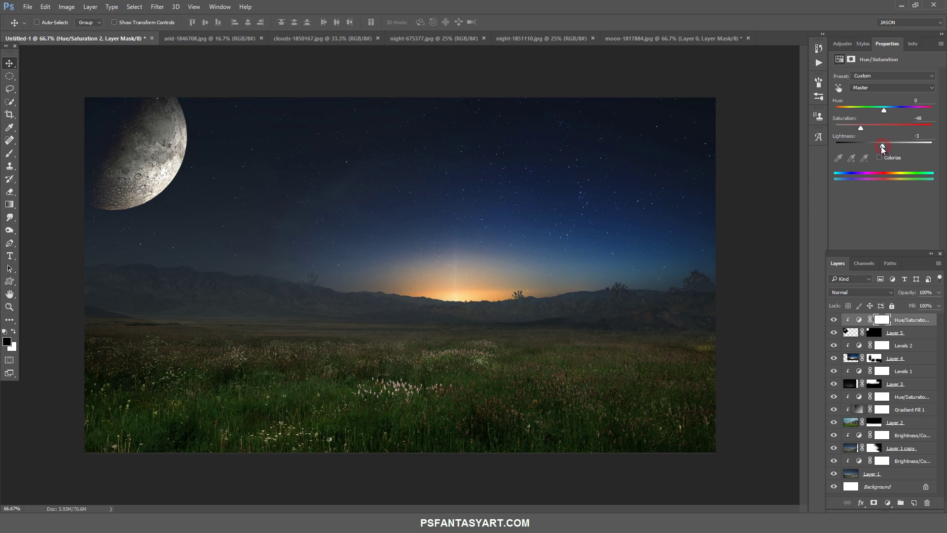
left_click_drag(882, 148, 877, 150)
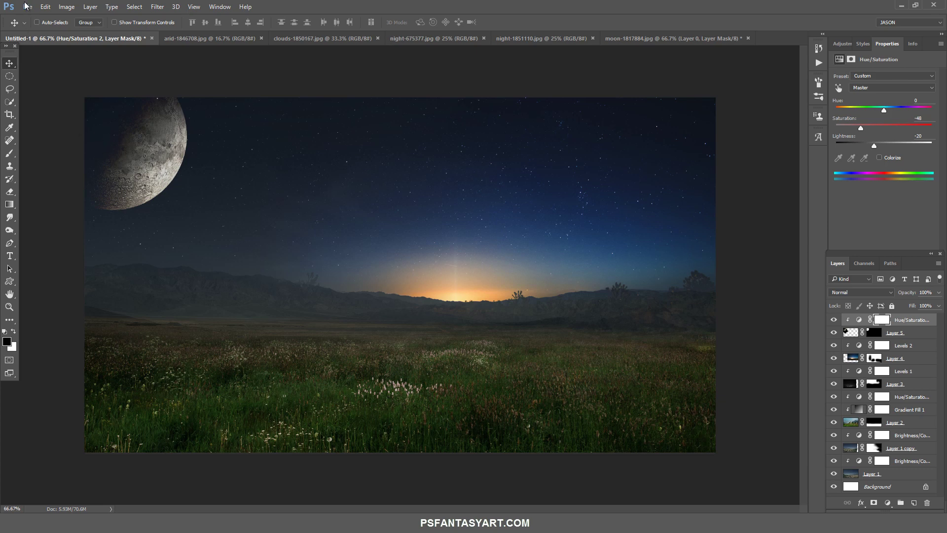
Close the night-1851110, night-675377 and clouds-1850167 images
left_click(592, 38)
left_click(483, 38)
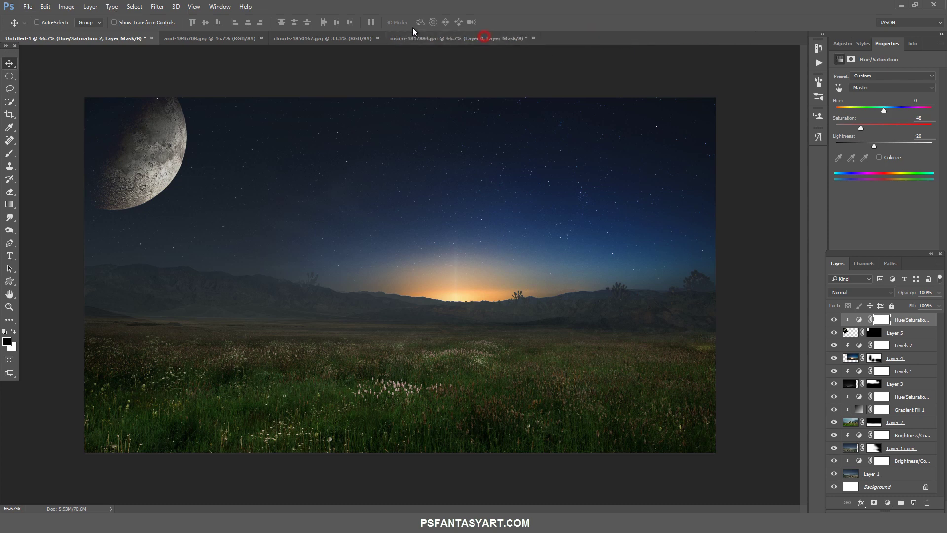
left_click(378, 38)
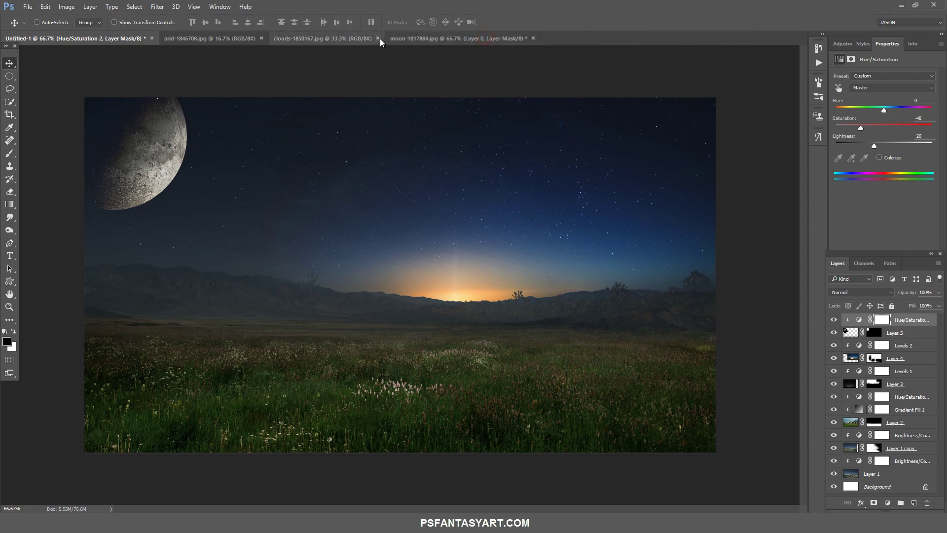
Close the arid-1846708 image and open the cosmos-1845140 Milky Way photo
left_click(262, 38)
left_click(22, 6)
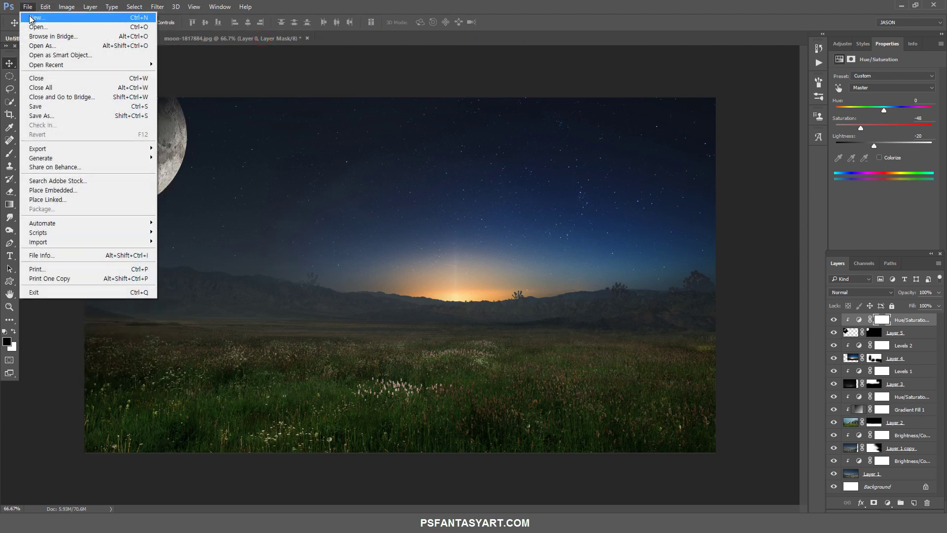
left_click(35, 23)
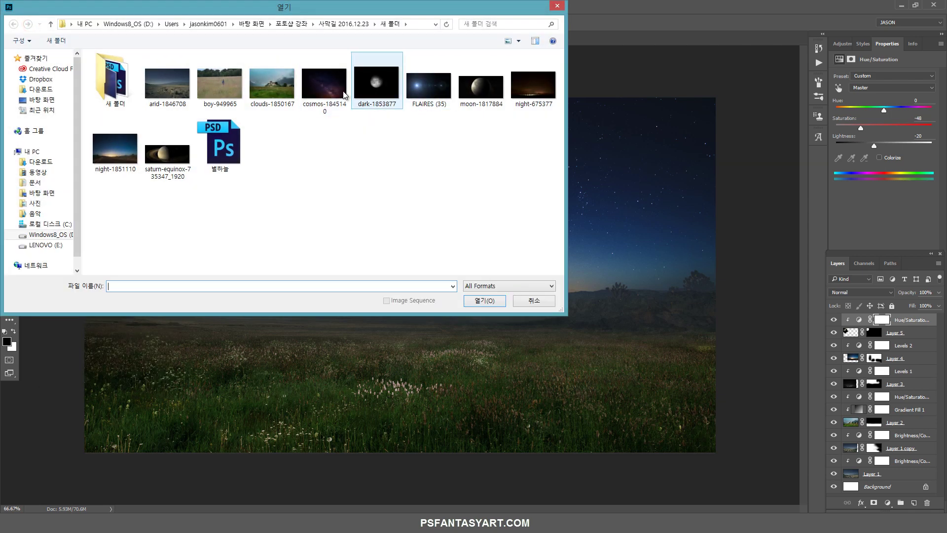
left_click(326, 86)
left_click(488, 301)
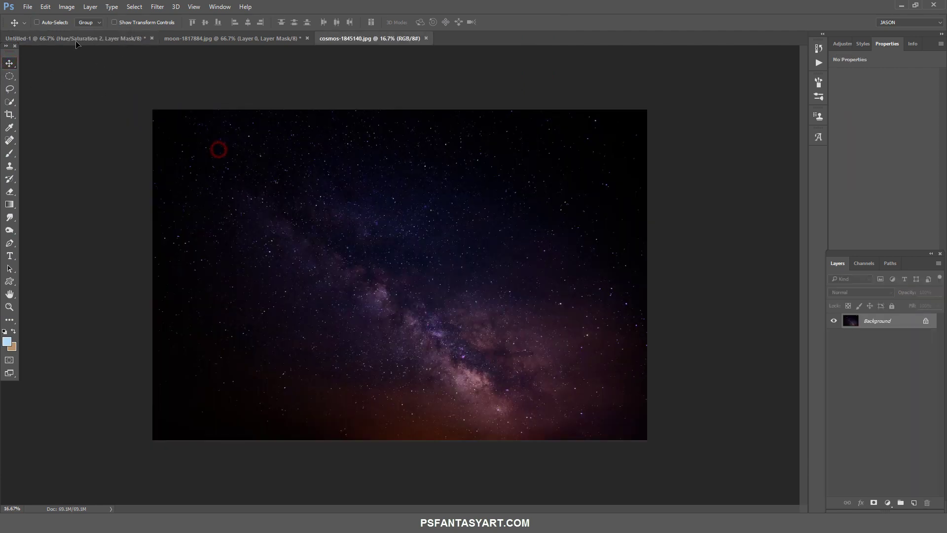
Paste the Milky Way starfield into the Untitled-1 composition and zoom out
key("ctrl+Tab")
key("ctrl+v")
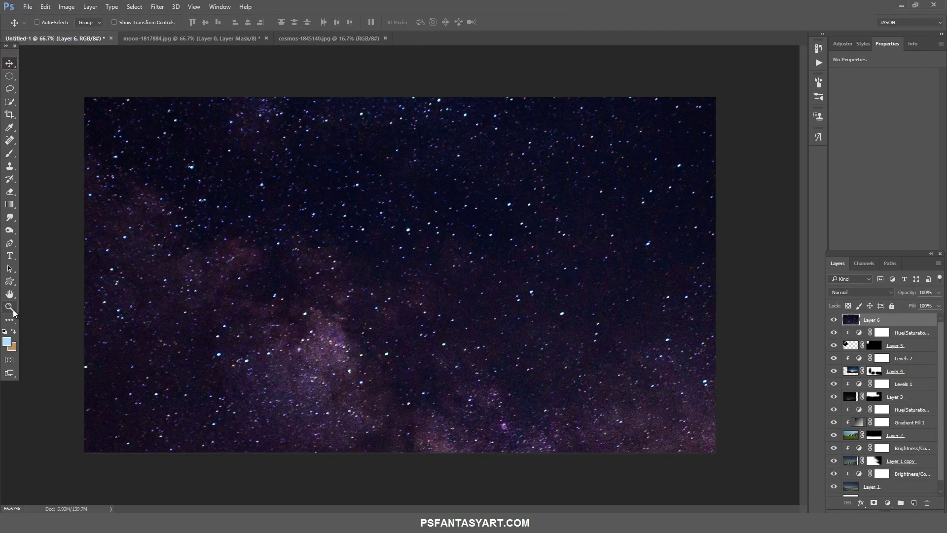
left_click(10, 306)
left_click_drag(316, 248, 288, 269)
Scale the starfield proportionally to 26% and lower its opacity to 37%
key("ctrl+t")
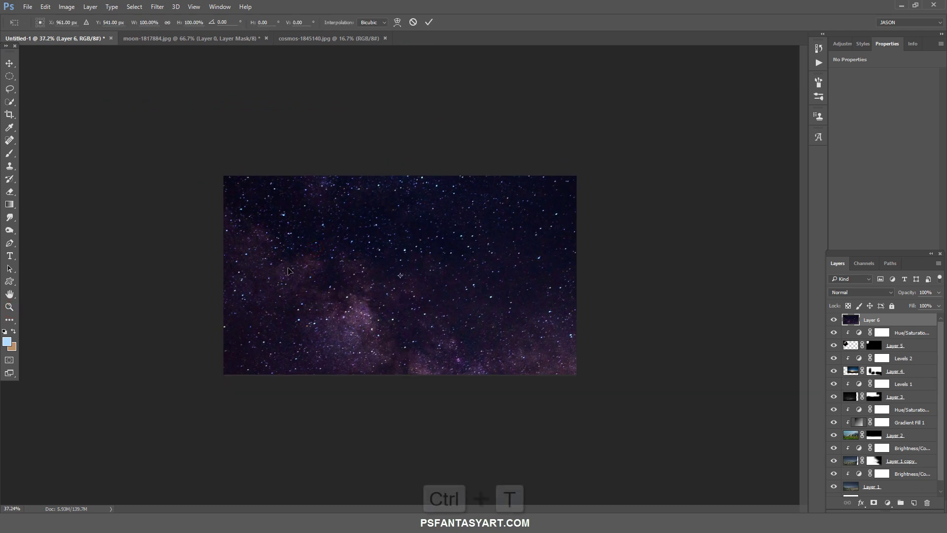
left_click(167, 22)
double_click(147, 22)
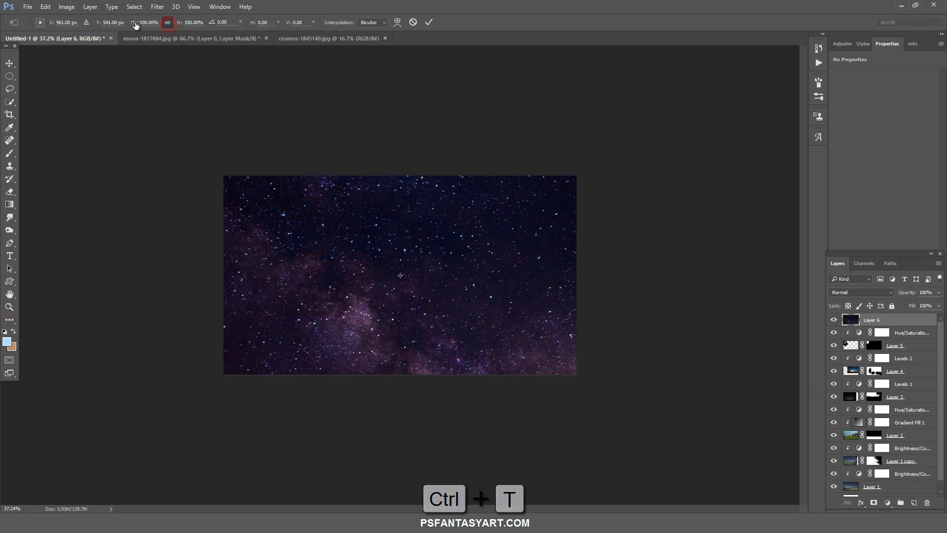
type("40")
key("Return")
type("26")
key("Return")
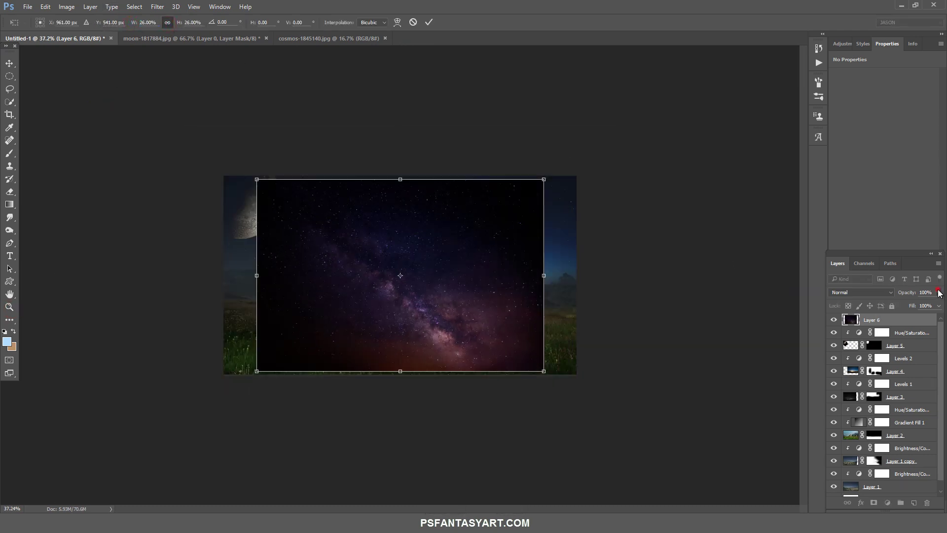
left_click(938, 292)
left_click_drag(939, 304, 909, 305)
Place the starfield over the upper-left sky and horizon, shrunk to about 21%
mouse_move(455, 241)
left_mouse_down()
mouse_move(391, 180)
mouse_move(405, 181)
left_mouse_up()
left_click_drag(481, 112, 459, 127)
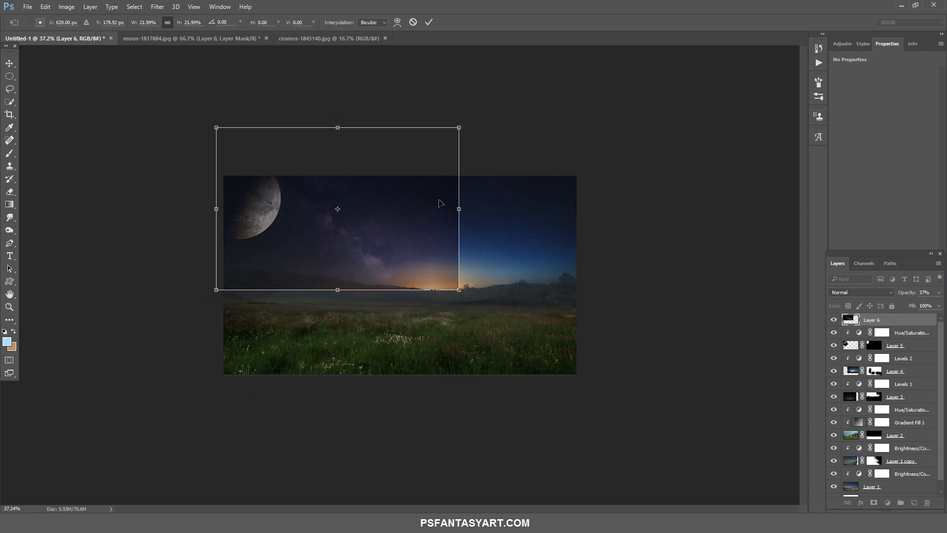
left_click_drag(427, 217, 434, 235)
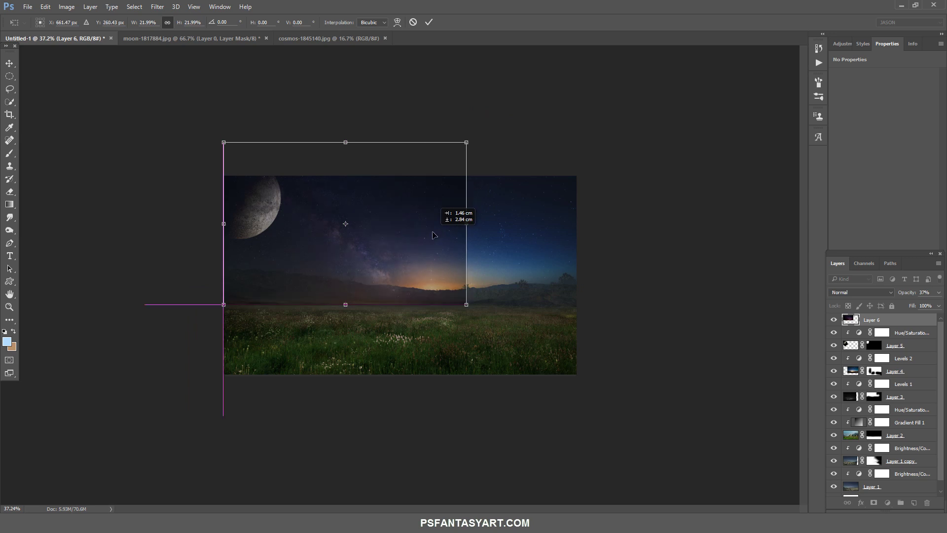
left_click_drag(467, 142, 457, 146)
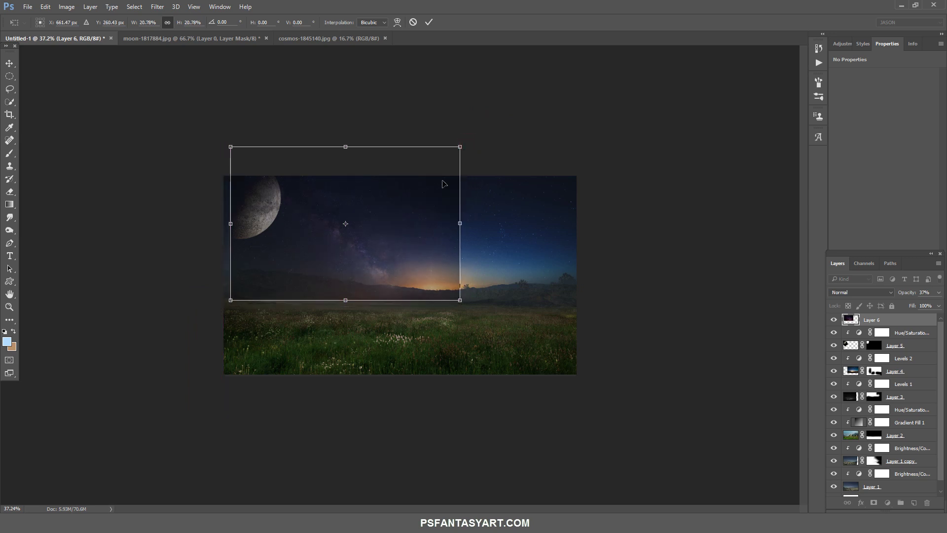
left_click_drag(418, 218, 423, 237)
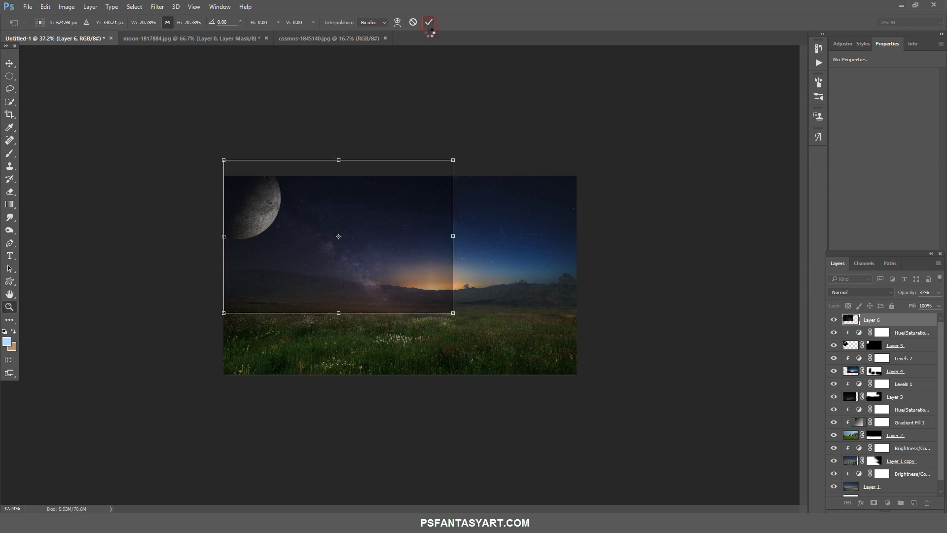
left_click(429, 22)
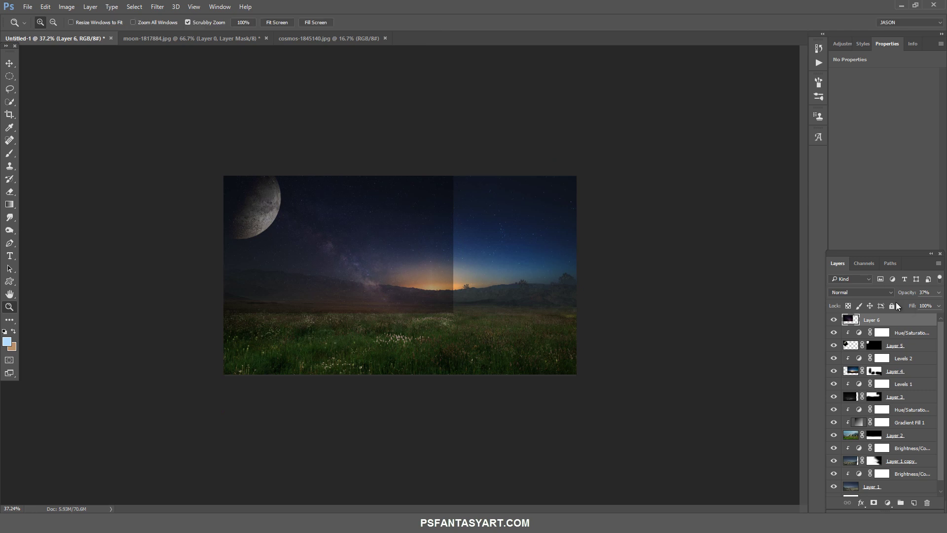
Set the starfield layer to Screen blending at 100% opacity
left_click(861, 295)
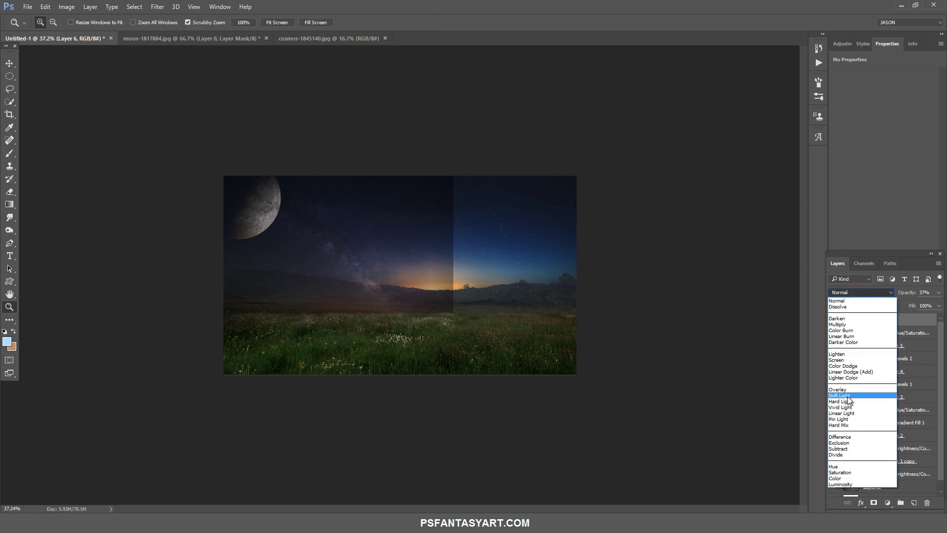
left_click(846, 360)
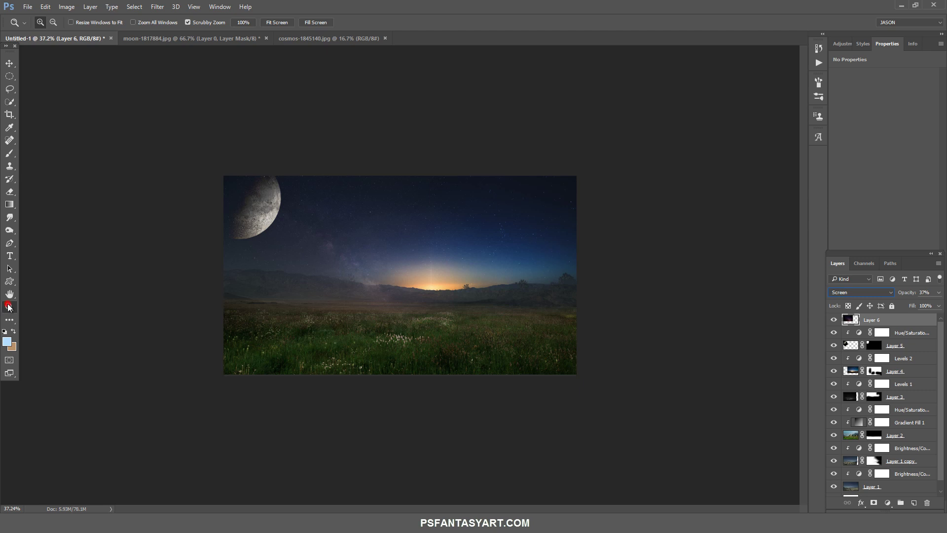
left_click(381, 286)
left_click(289, 265)
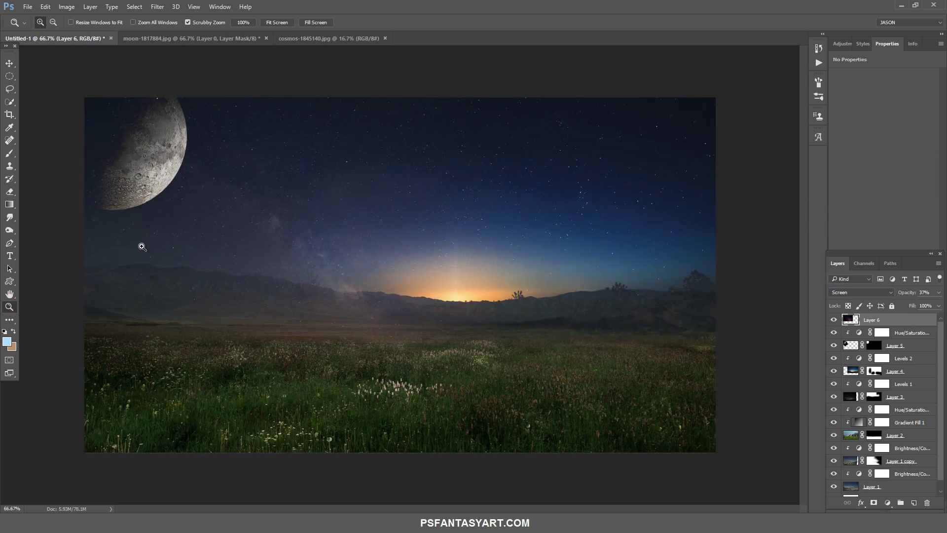
left_click(938, 293)
left_click_drag(910, 305, 938, 305)
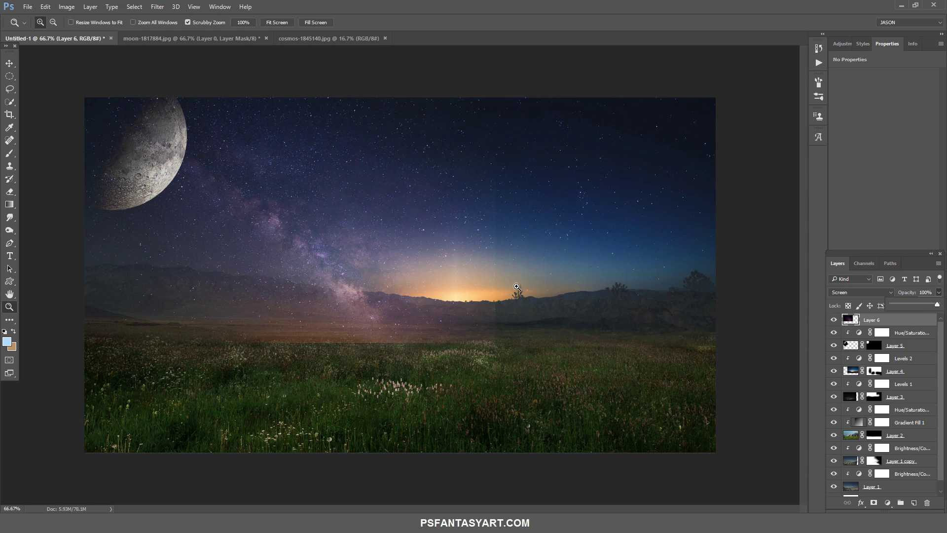
Add a layer mask and paint out stars over horizon, field and moon with a 400 px brush
left_click(874, 503)
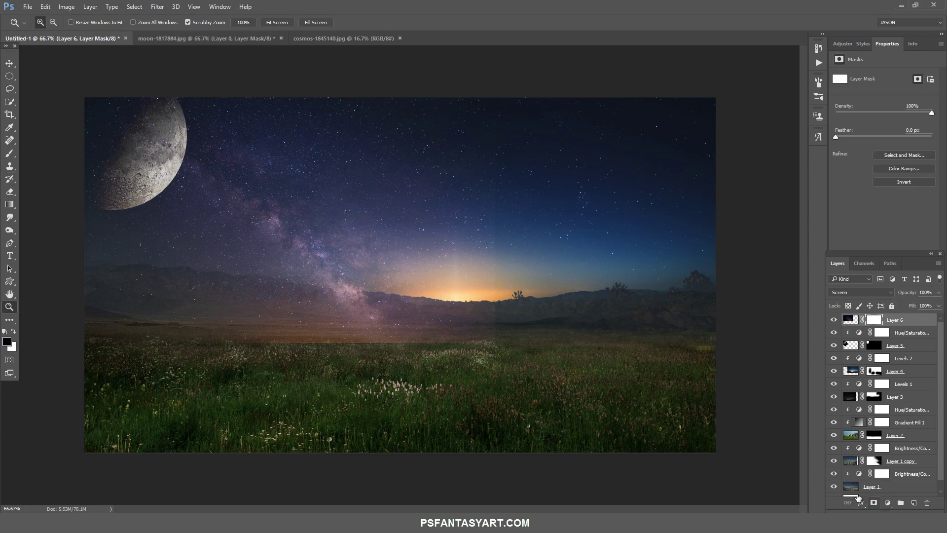
left_click(10, 153)
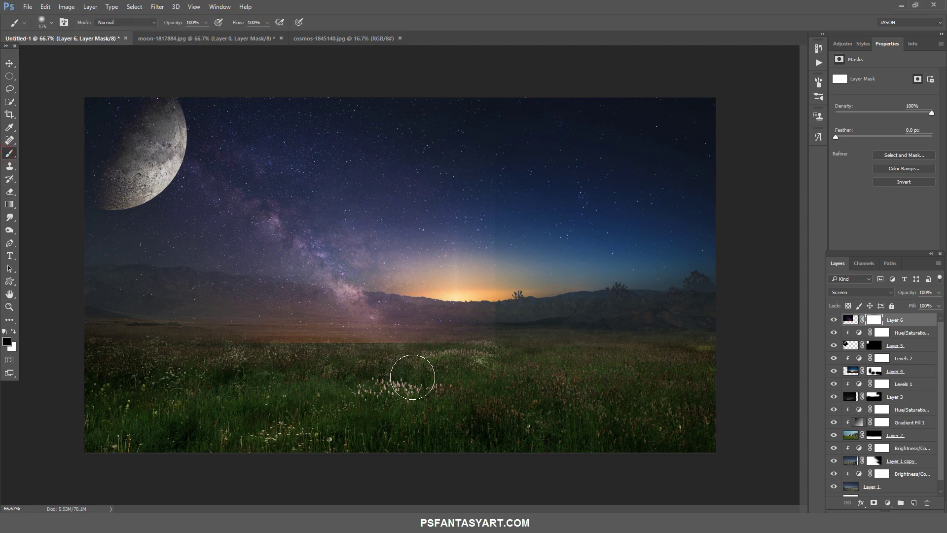
key("bracketright")
key("bracketright")
key("bracketright")
key("bracketright")
mouse_move(556, 367)
left_mouse_down()
mouse_move(100, 338)
mouse_move(500, 349)
left_mouse_up()
mouse_move(250, 338)
left_mouse_down()
mouse_move(448, 338)
mouse_move(520, 269)
left_mouse_up()
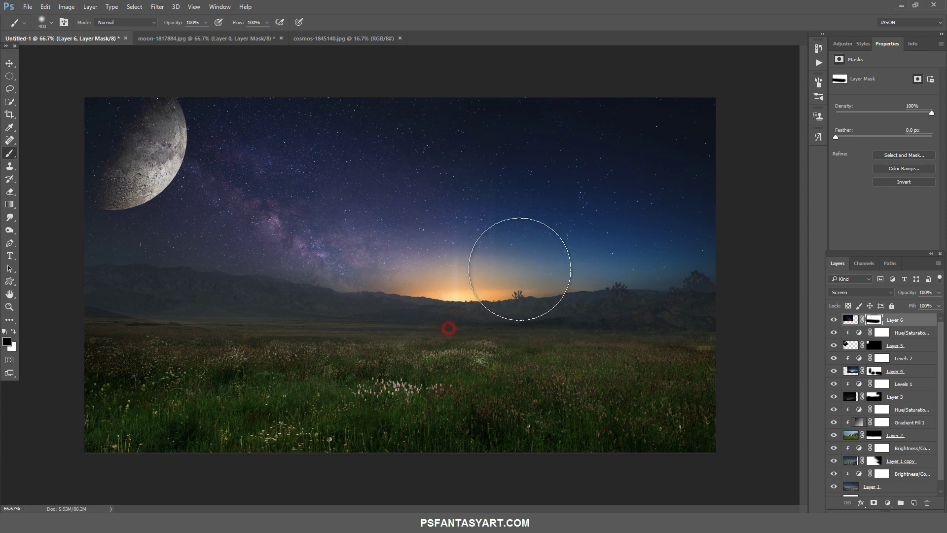
left_click_drag(448, 243, 531, 165)
left_click_drag(500, 127, 601, 161)
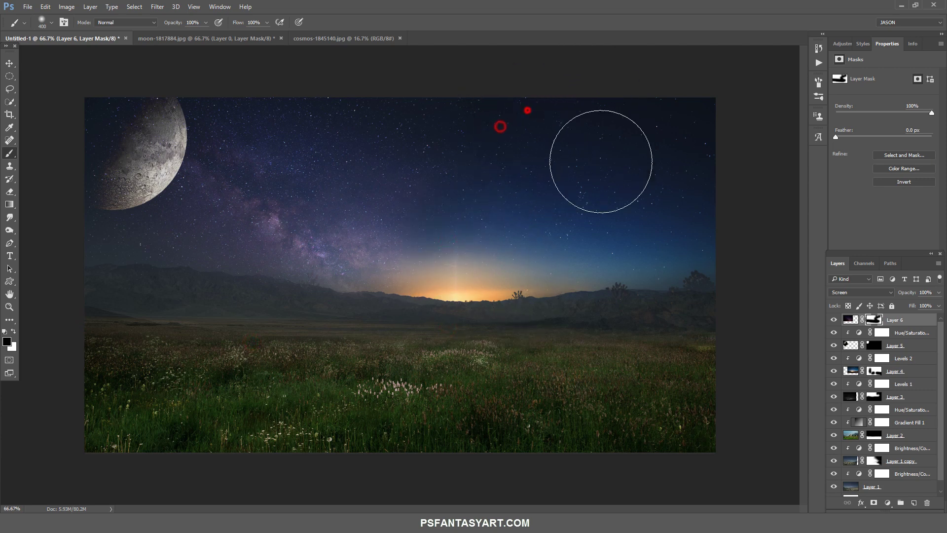
left_click(251, 345)
mouse_move(111, 113)
left_mouse_down()
mouse_move(127, 113)
mouse_move(116, 144)
mouse_move(131, 138)
left_mouse_up()
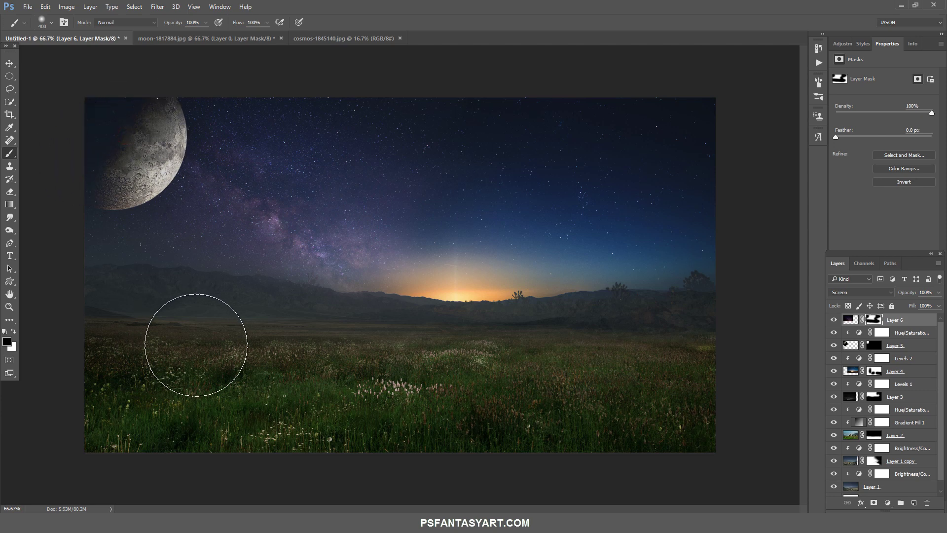
left_click(194, 340)
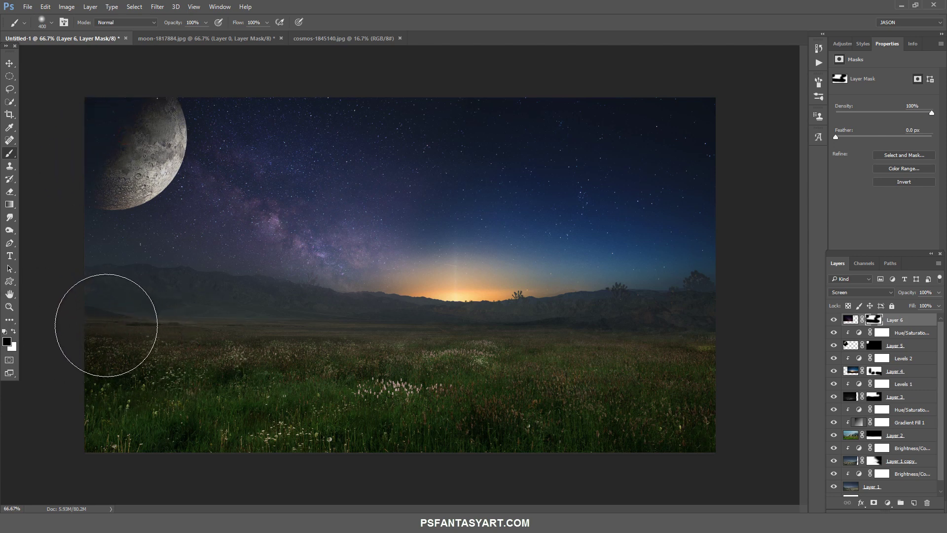
Mask out more stars over the left and centre field with a 200 px brush
key("bracketleft")
key("bracketleft")
key("bracketleft")
left_click(113, 298)
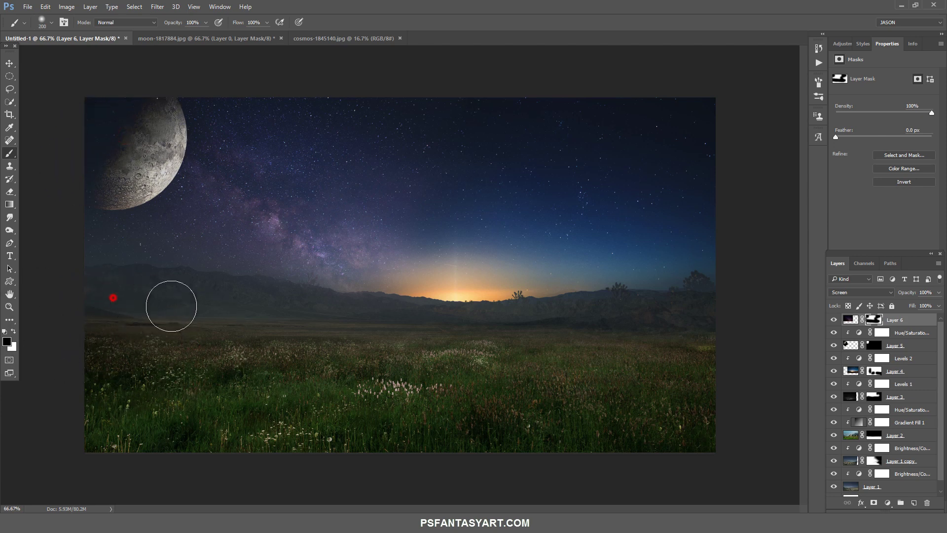
left_click(324, 318)
left_click(880, 372)
left_click(313, 289)
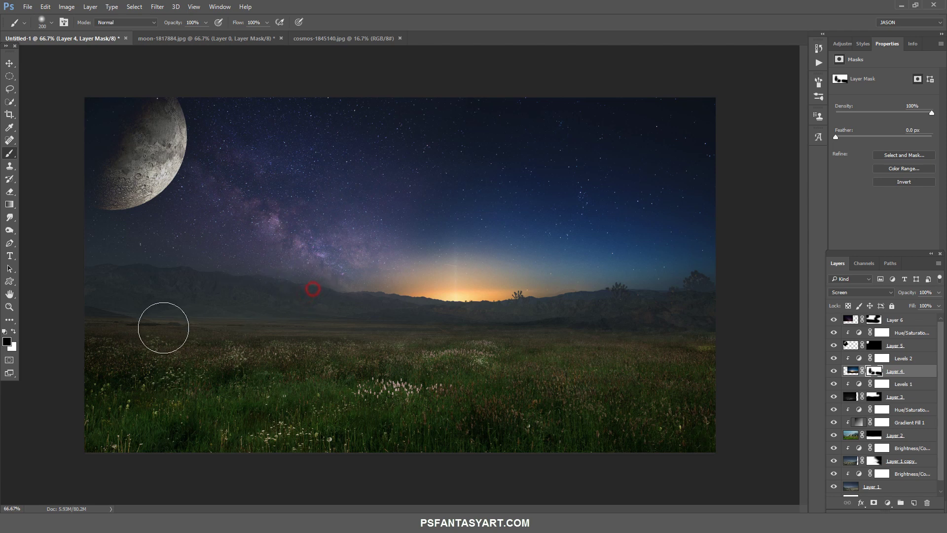
Hide the Levels 2 adjustment and switch Layer 4 to Normal blending
left_click(333, 312)
left_click(853, 371)
left_click(834, 359)
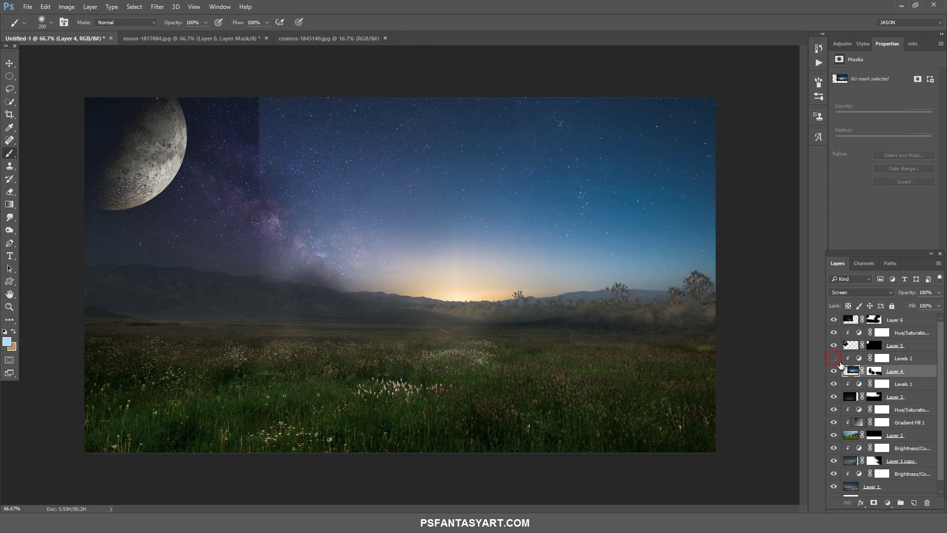
left_click(853, 294)
left_click(840, 299)
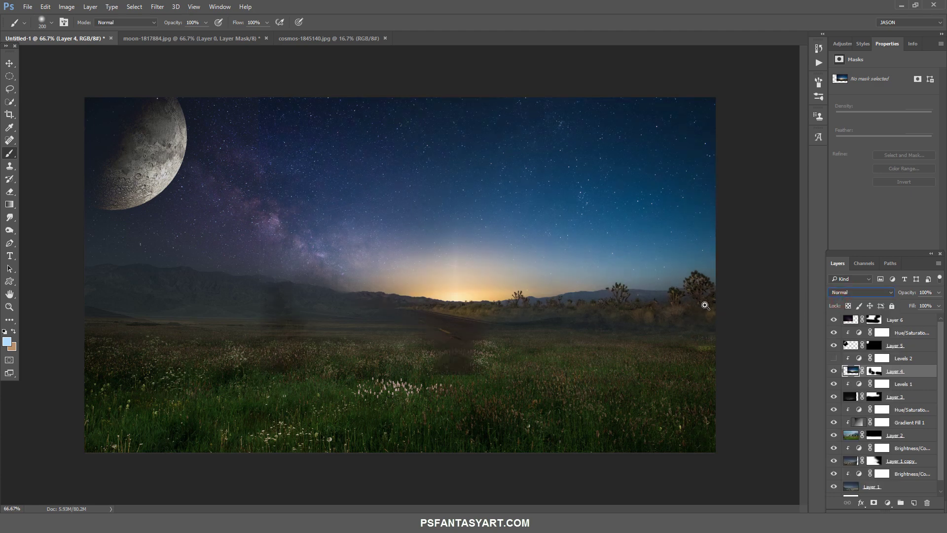
Zoom in on the horizon trees and set Clone Stamp sources on the tree trunk
left_click(705, 305)
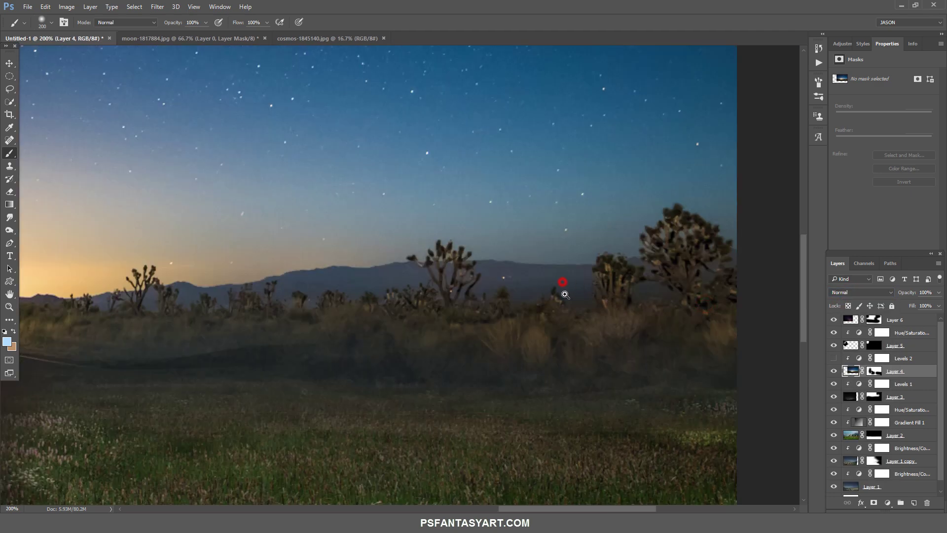
left_click(565, 295)
key("s")
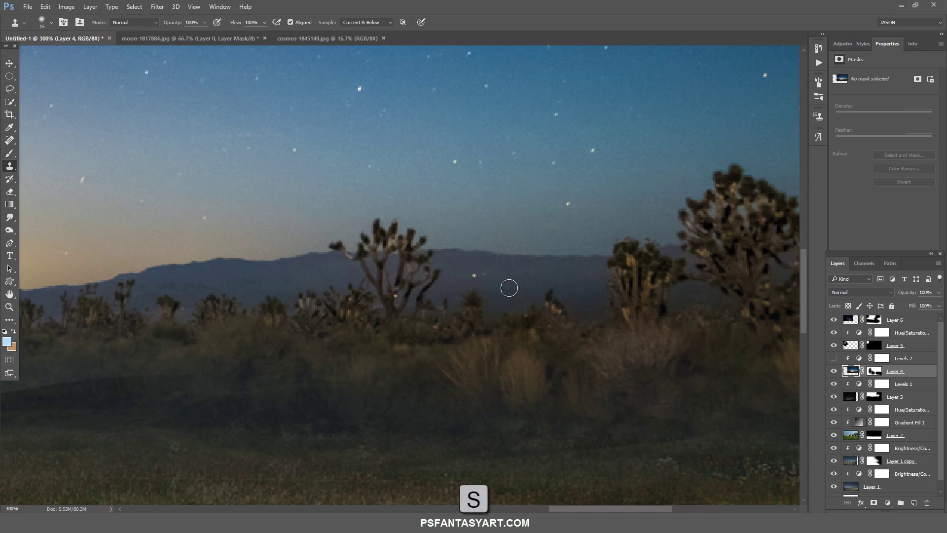
left_click(483, 275, "alt")
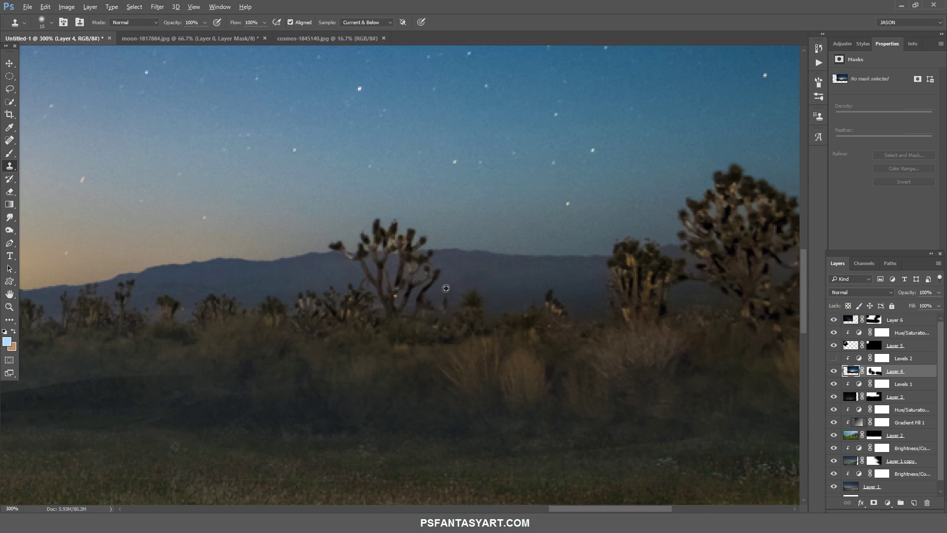
left_click(390, 302, "alt")
left_click(9, 306)
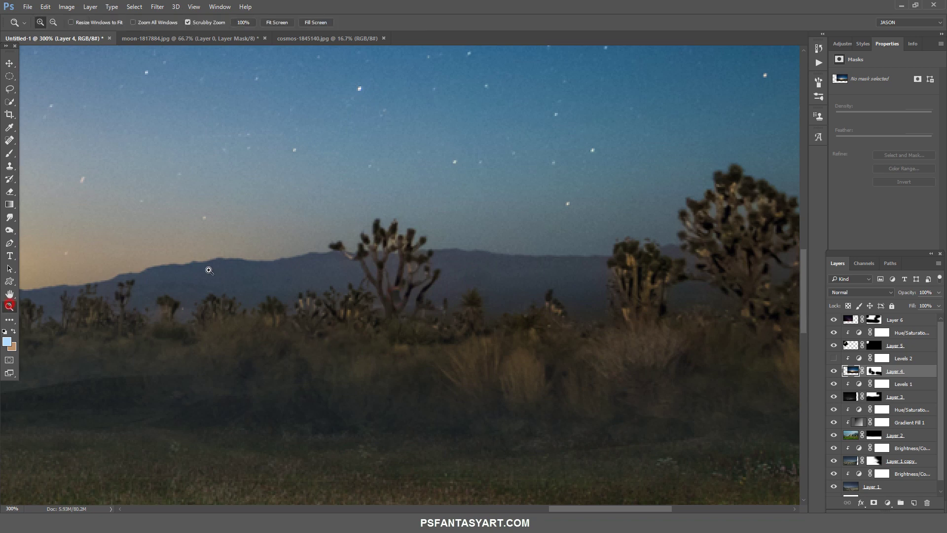
left_click(226, 277, "alt")
Return Layer 4 to Screen blending and show the Levels 2 adjustment again
left_click(849, 294)
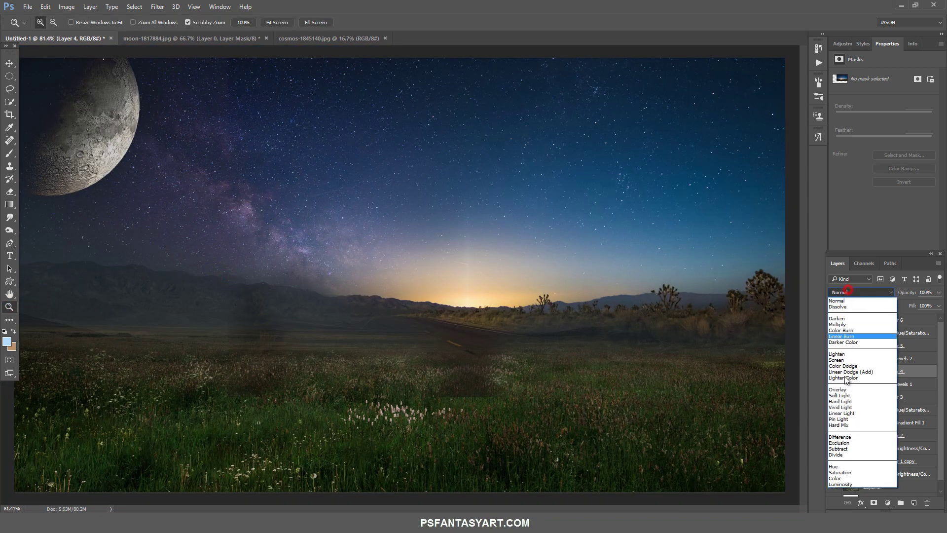
left_click(849, 368)
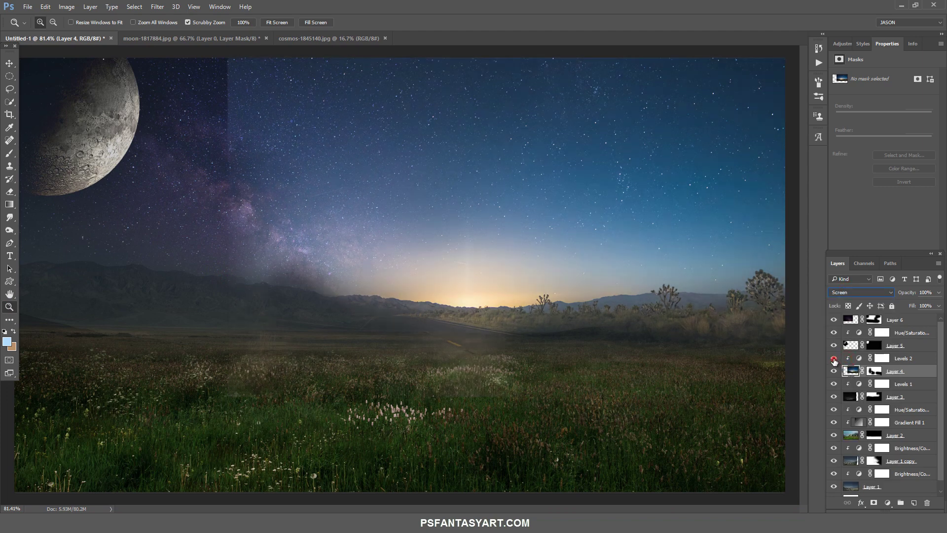
left_click(834, 359)
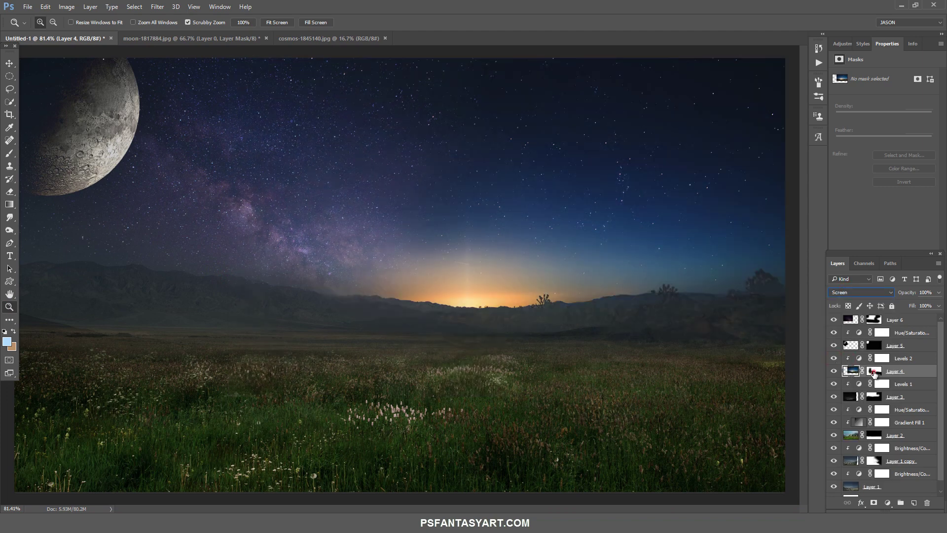
Paint Layer 4's mask with an enlarged brush to hide more sky and lower-right field
left_click(874, 371)
left_click(10, 153)
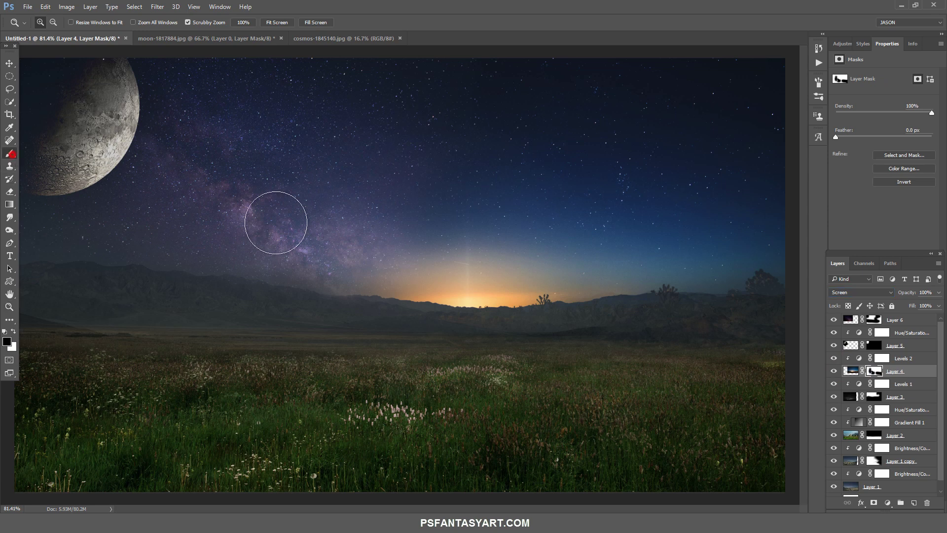
key("bracketright")
key("bracketright")
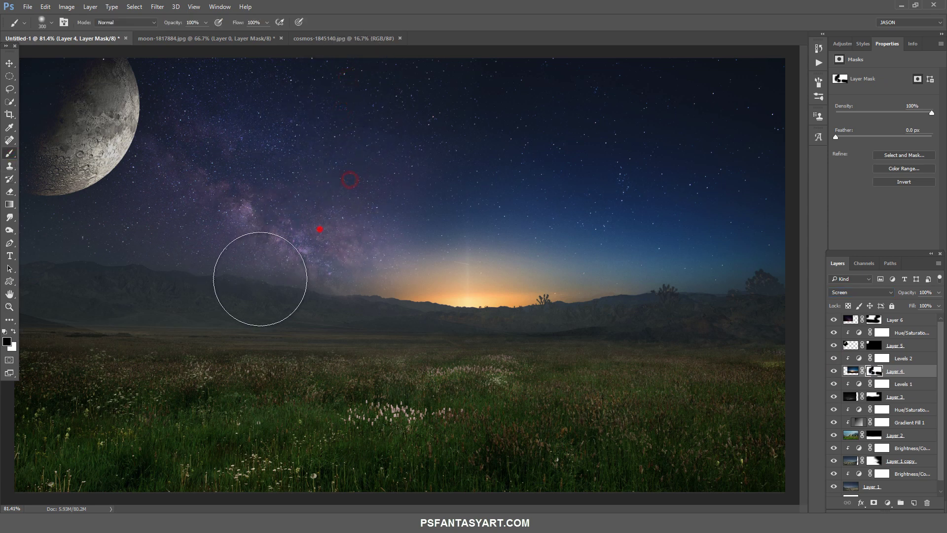
left_click(277, 292)
left_click(309, 319)
left_click(315, 368)
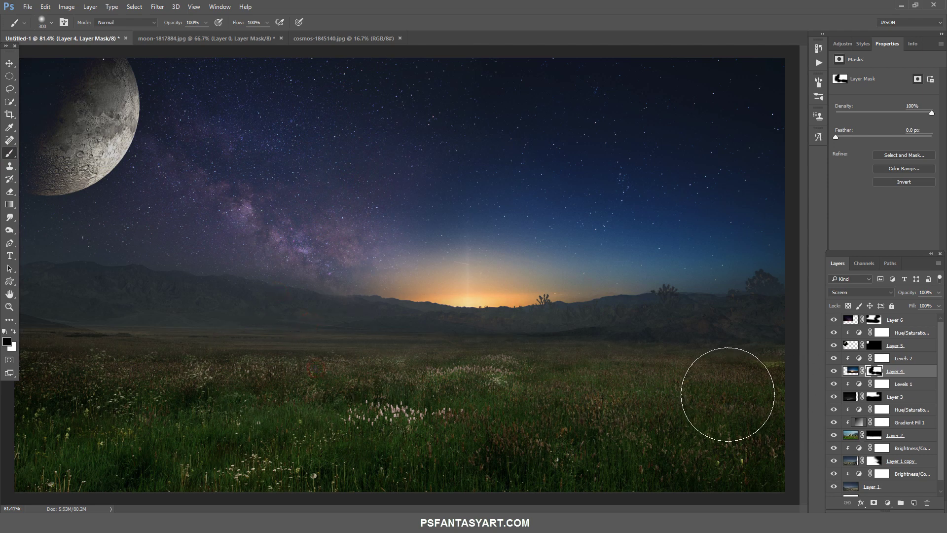
left_click(756, 393)
left_click(918, 321)
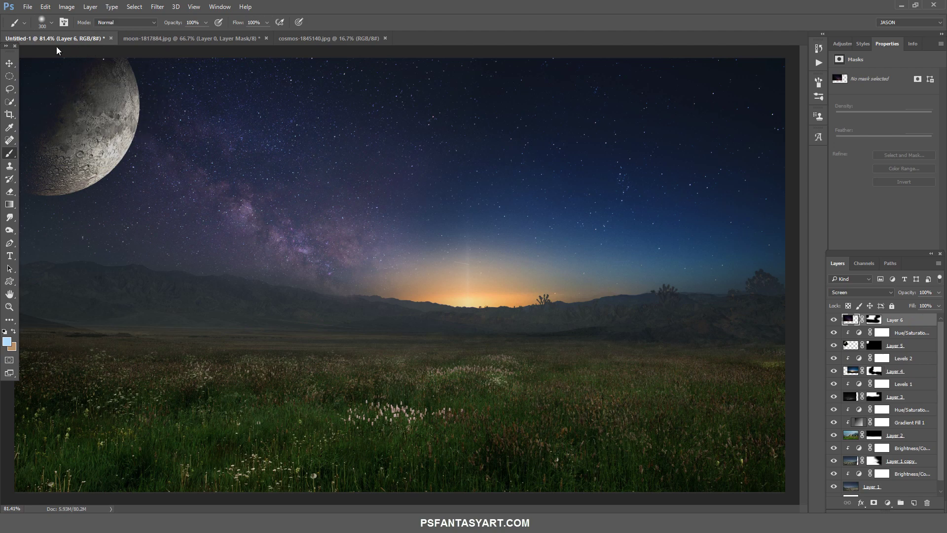
Open the dark-1853877 moon photo
left_click(28, 7)
left_click(39, 27)
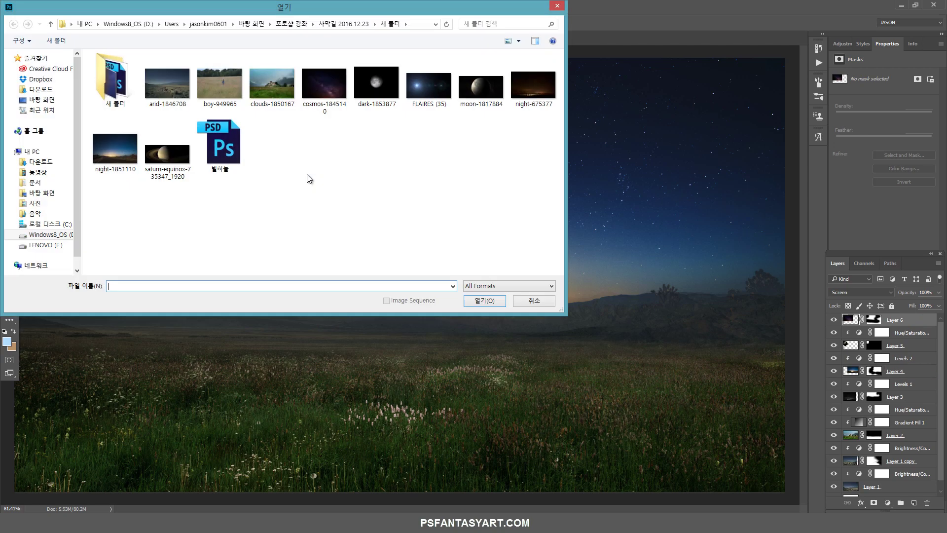
left_click(365, 94)
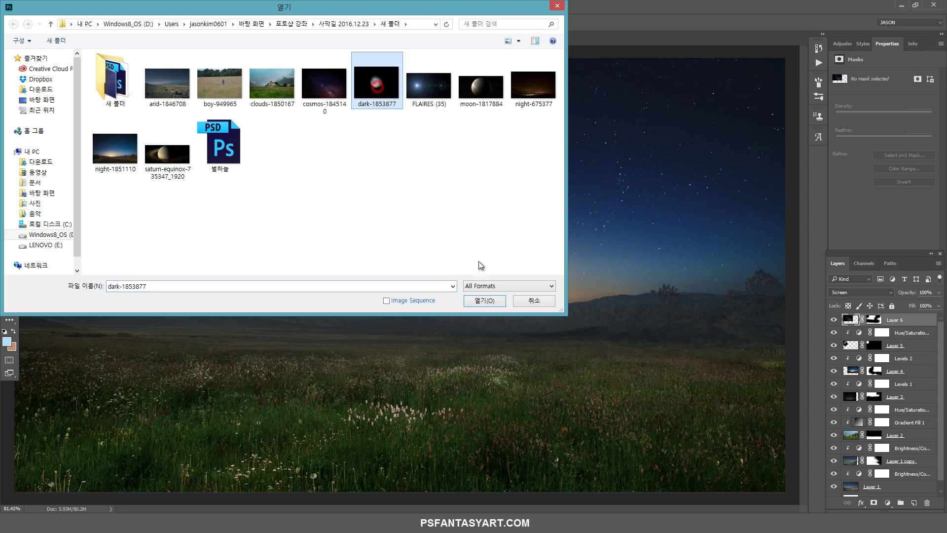
left_click(483, 301)
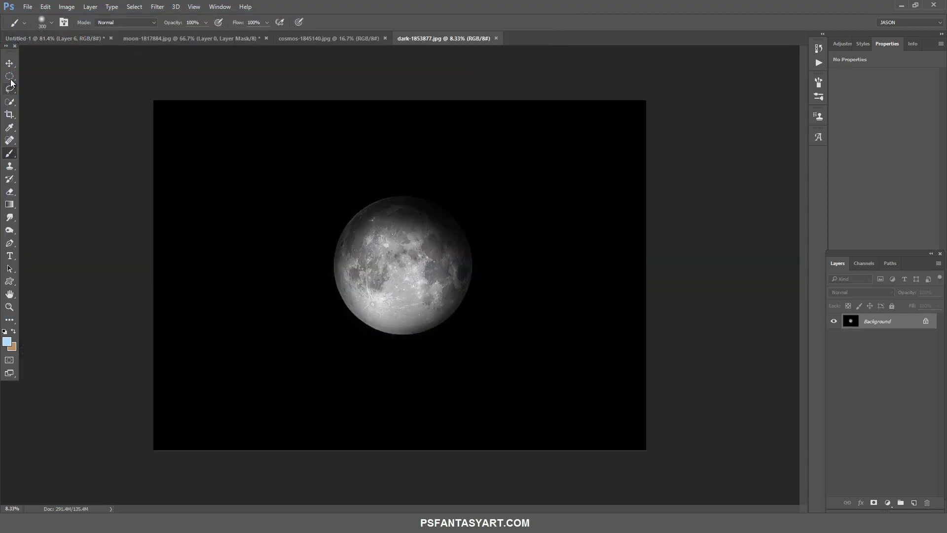
Cut out the moon with an elliptical selection and an applied layer mask
left_click(9, 76)
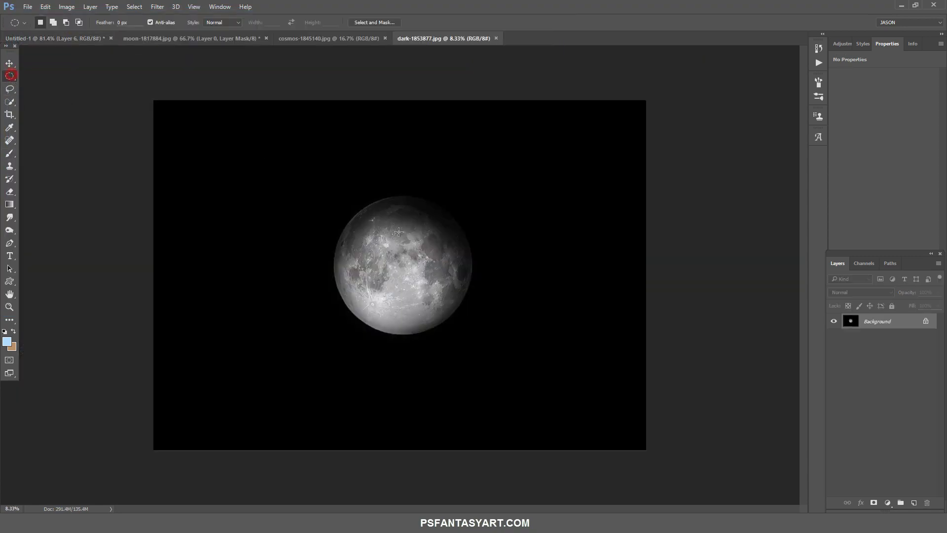
left_click_drag(353, 205, 480, 358)
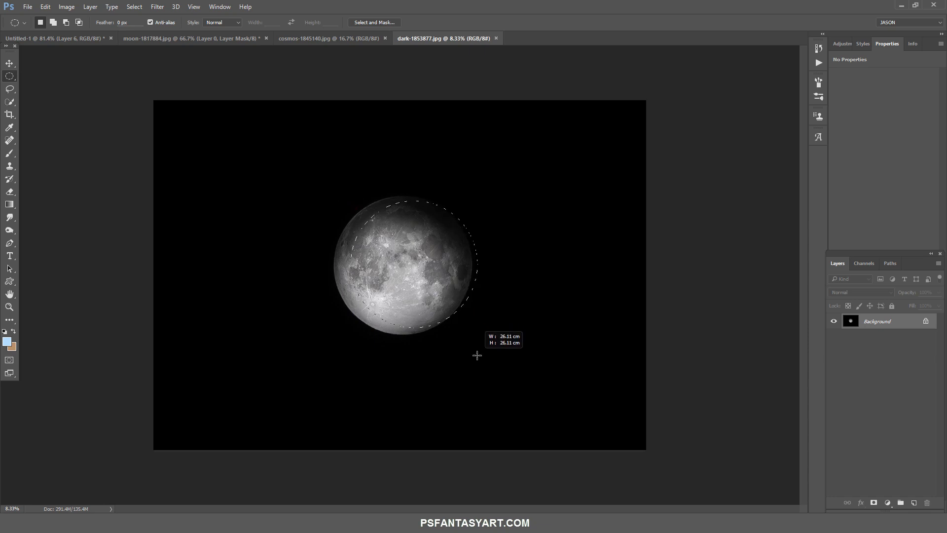
left_click_drag(455, 285, 445, 284)
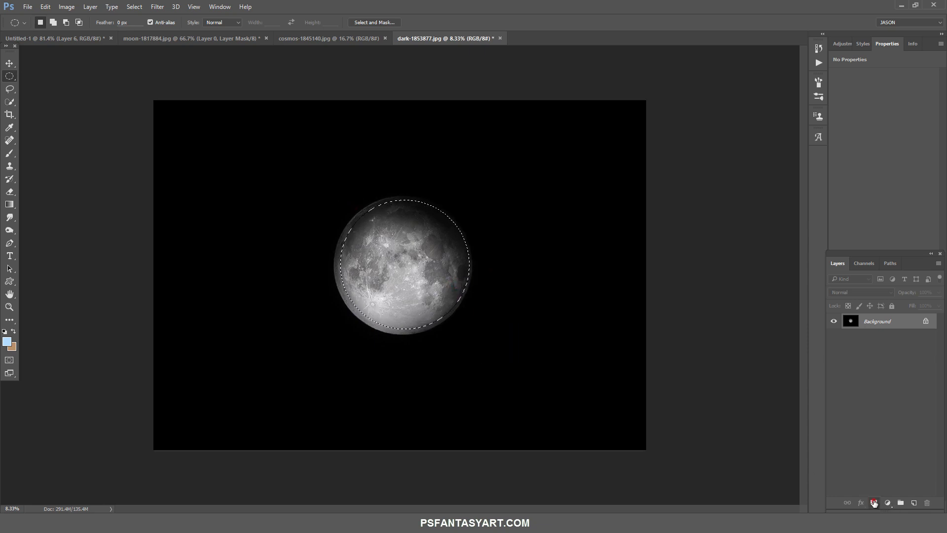
left_click(874, 502)
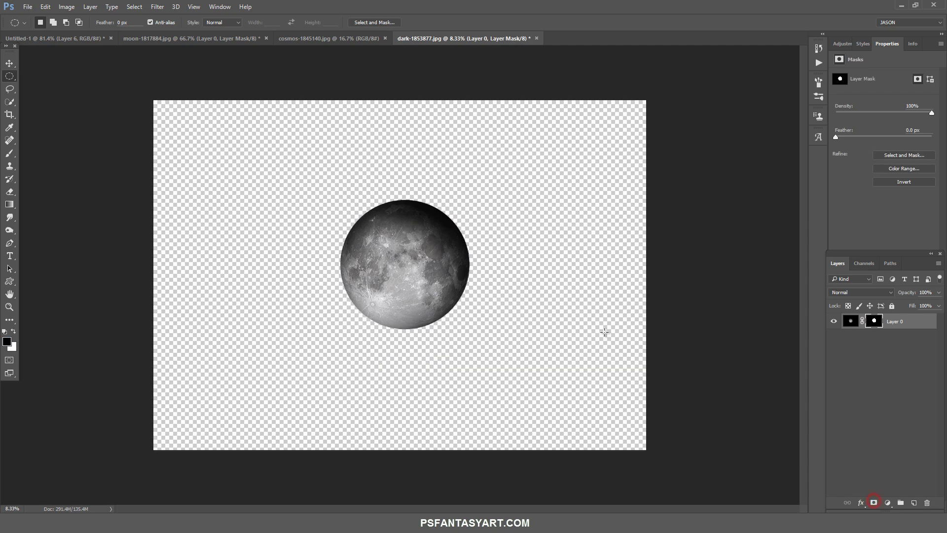
right_click(874, 323)
left_click(850, 352)
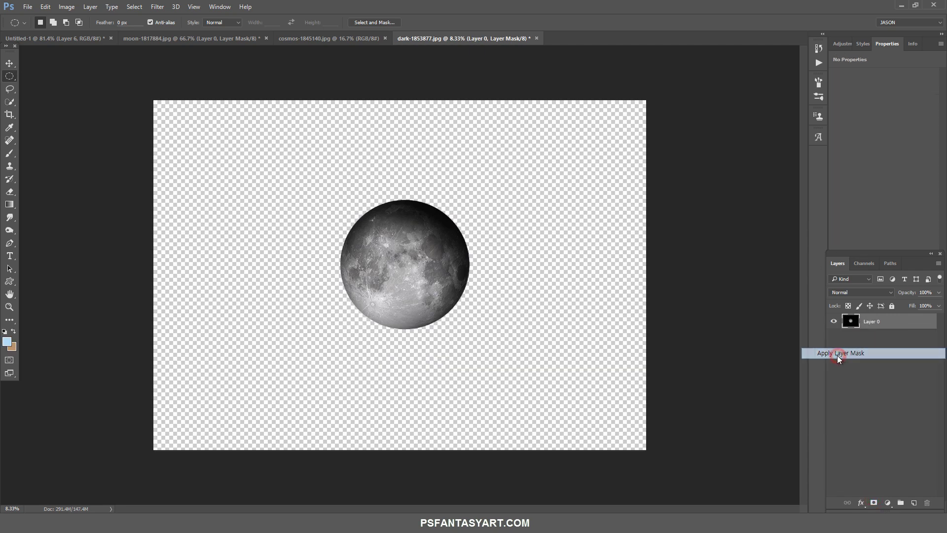
Bring the moon into Untitled-1, scaled to 3% near the top of the sky
left_click(10, 63)
mouse_move(381, 203)
left_mouse_down()
mouse_move(48, 41)
mouse_move(429, 239)
left_mouse_up()
key("ctrl+t")
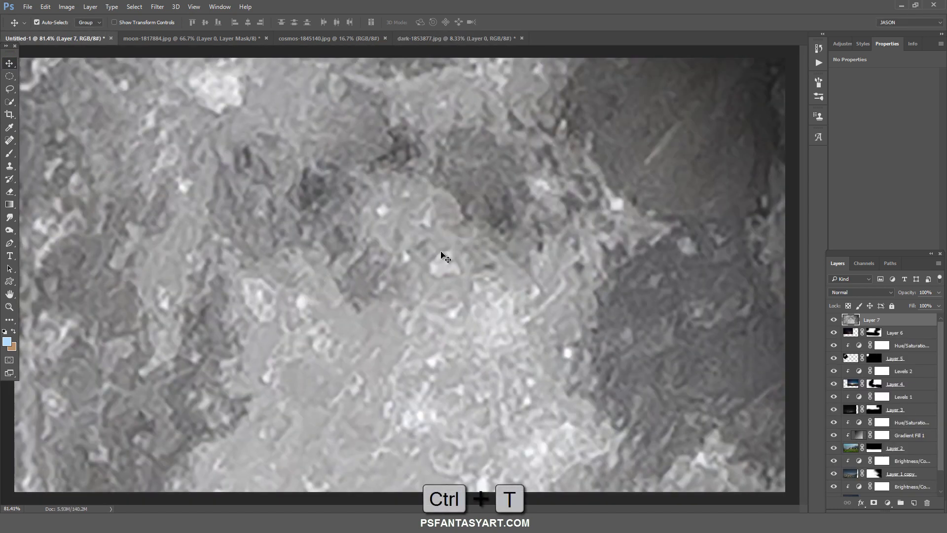
left_click(147, 22)
type("13")
key("Return")
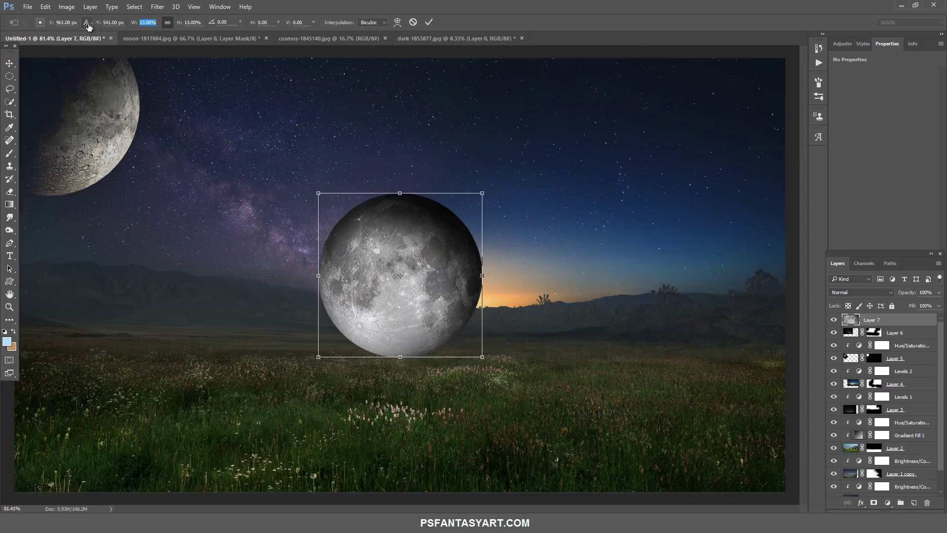
type("3")
key("Return")
mouse_move(410, 288)
left_mouse_down()
mouse_move(581, 83)
mouse_move(583, 98)
left_mouse_up()
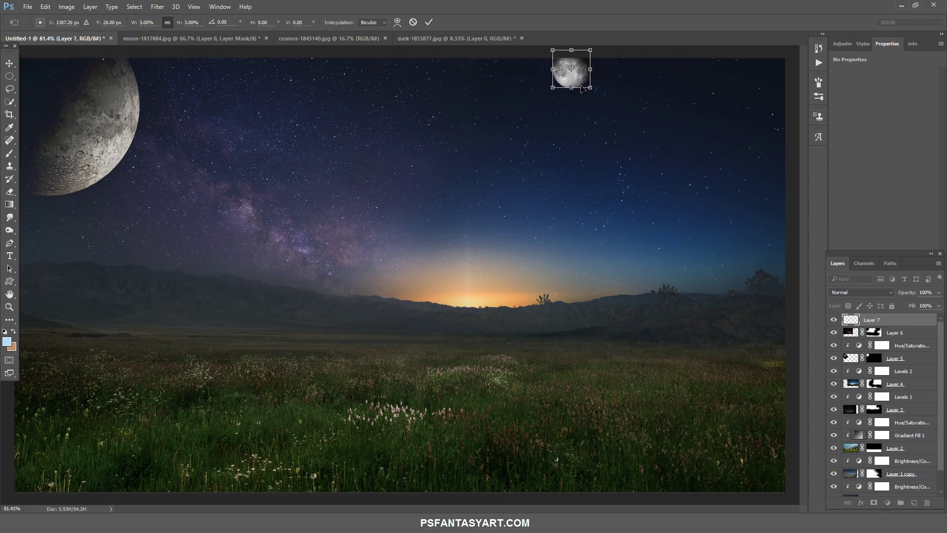
left_click(430, 22)
Set the small moon layer to Screen blending
left_click(853, 292)
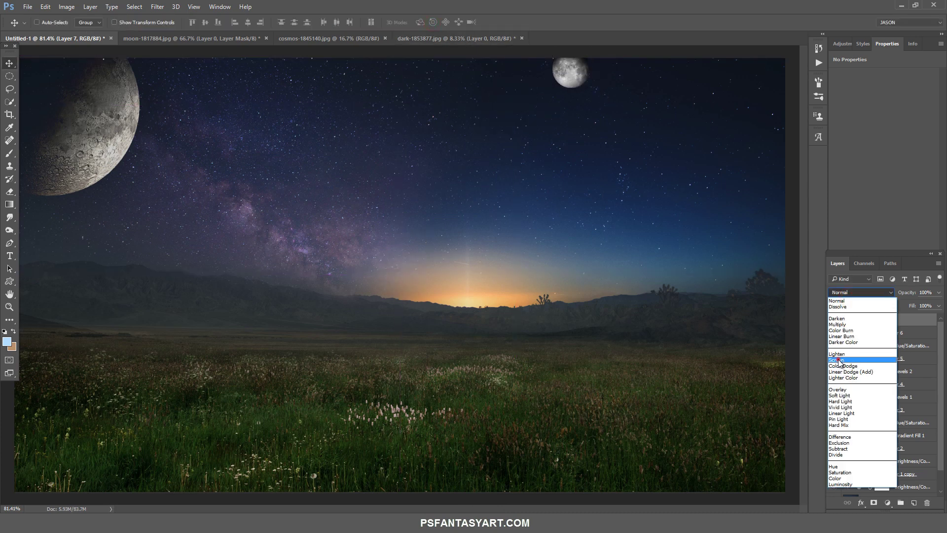
left_click(839, 360)
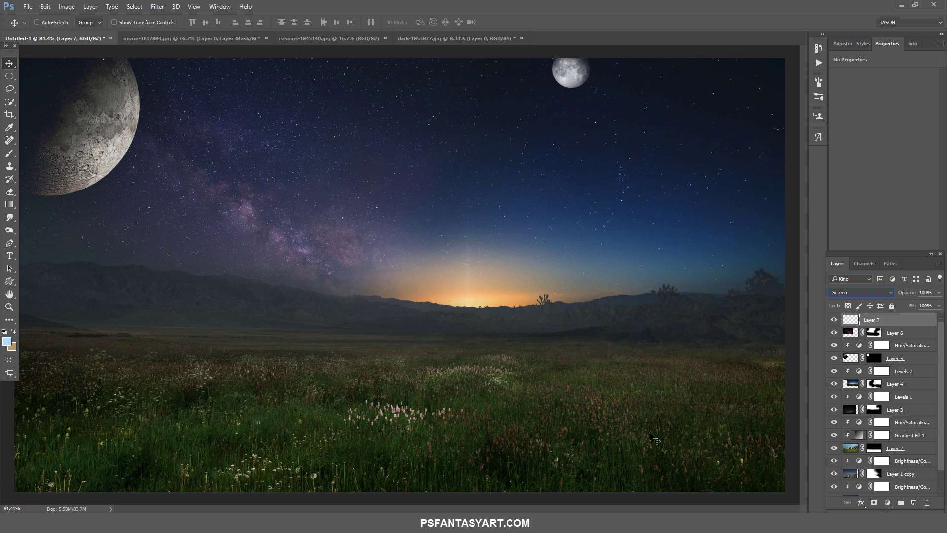
left_click(27, 7)
left_click(45, 24)
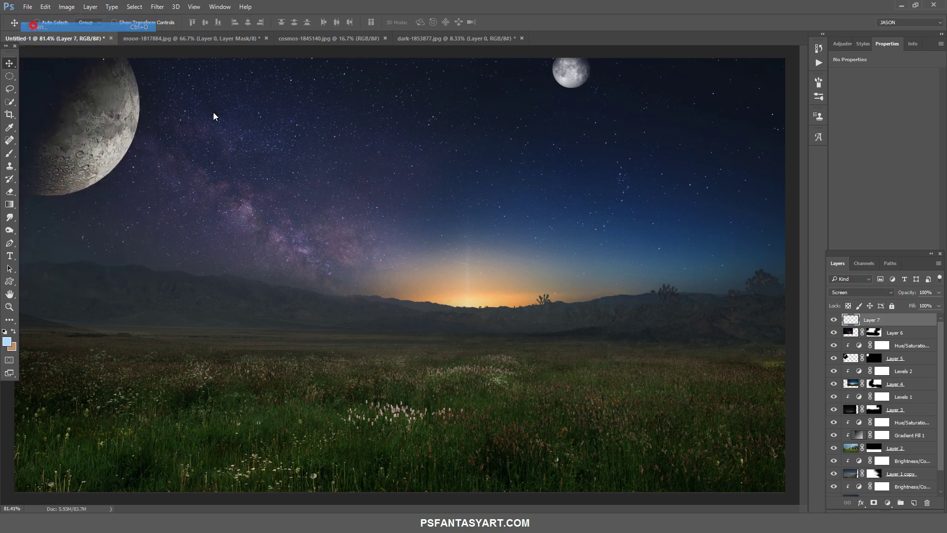
Open FLAIRES (35), bring it into Untitled-1, and blend it in Screen mode
left_click(417, 96)
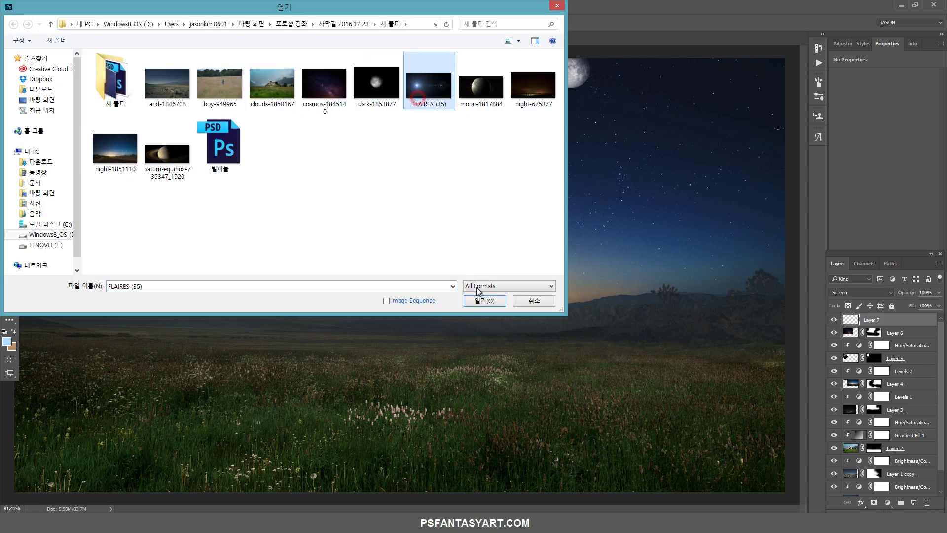
left_click(483, 300)
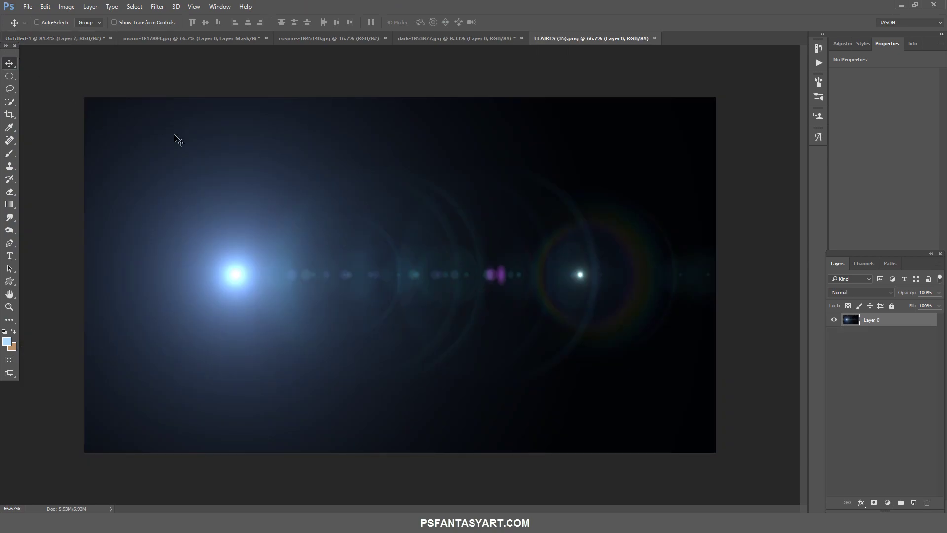
left_click_drag(175, 139, 83, 38)
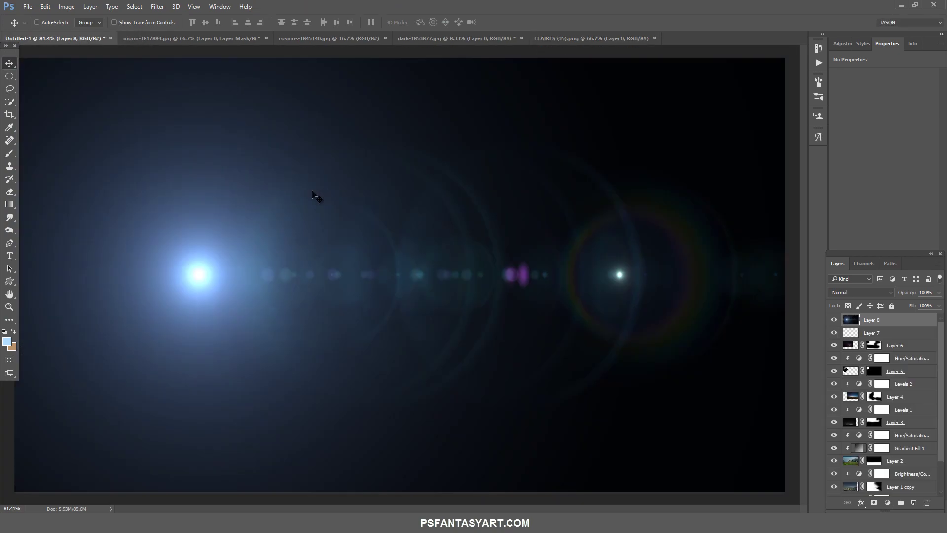
left_click(864, 295)
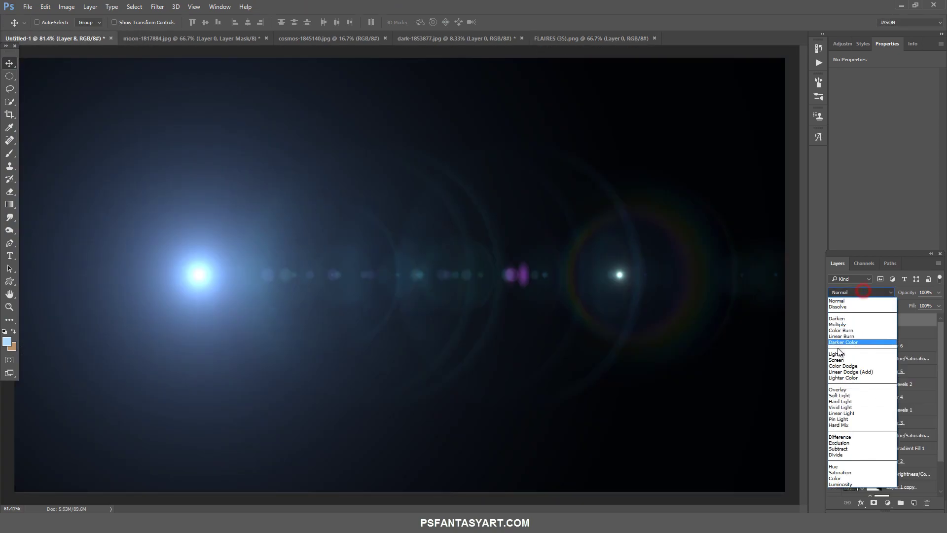
left_click(851, 350)
Scale the flare to 39%, rotate it, and place it in the upper-left sky
key("ctrl+t")
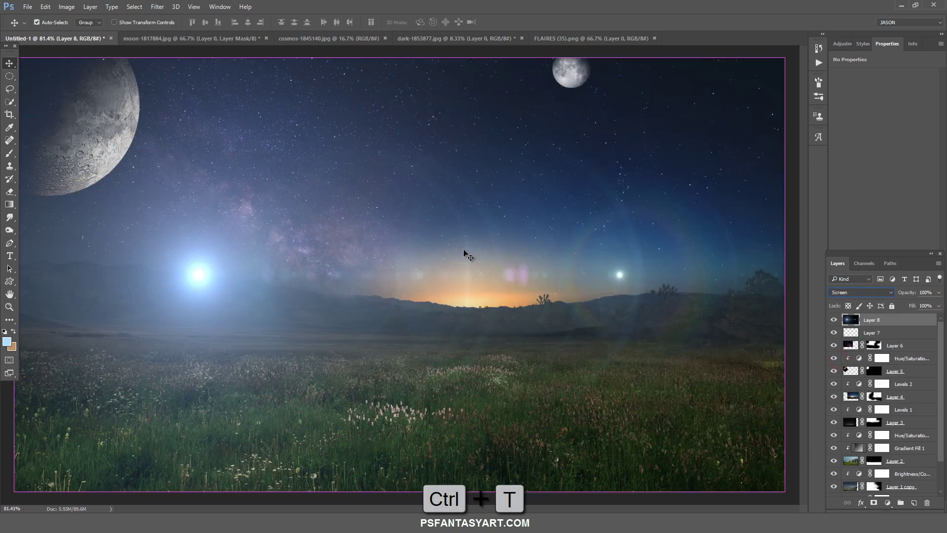
left_click(148, 22)
type("39")
key("Return")
left_click_drag(647, 228, 535, 411)
left_click_drag(438, 267, 339, 144)
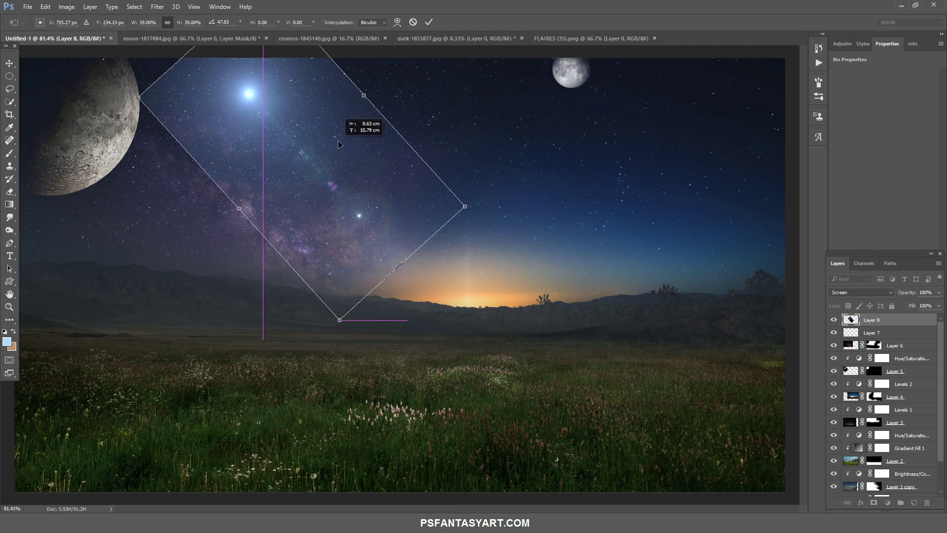
left_click(429, 22)
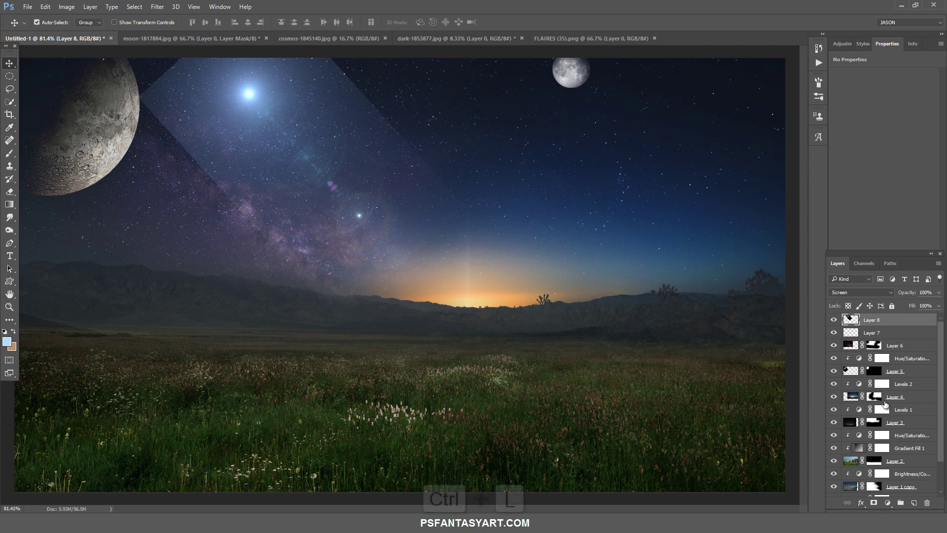
Set the flare's Levels black input to 30 to hide its edges
key("ctrl+l")
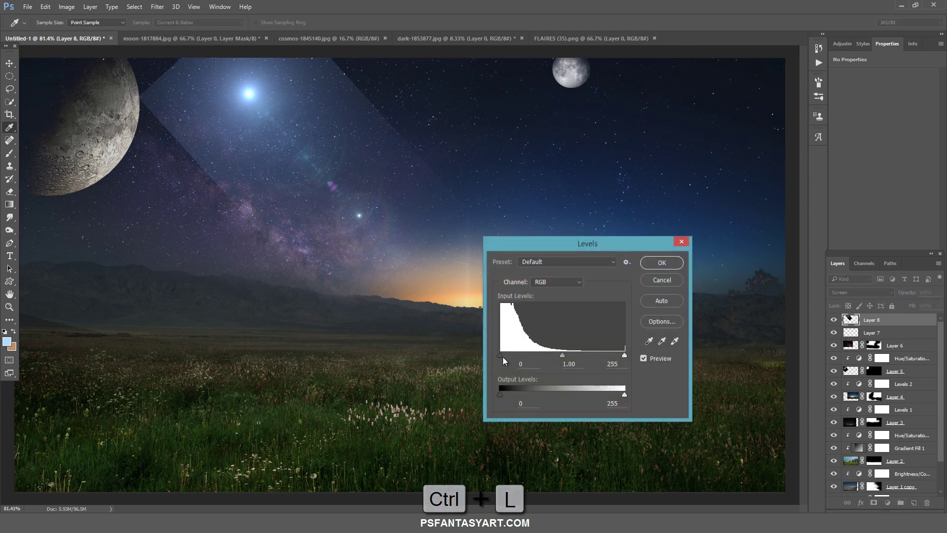
left_click_drag(500, 356, 511, 356)
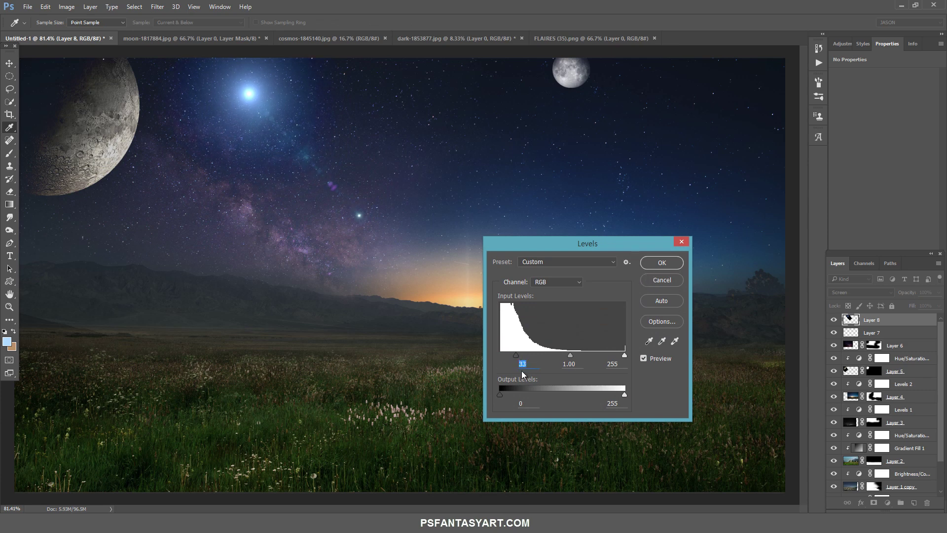
type("30")
Tint the flare teal with a clipped Hue/Saturation layer at Hue -29
left_click(662, 262)
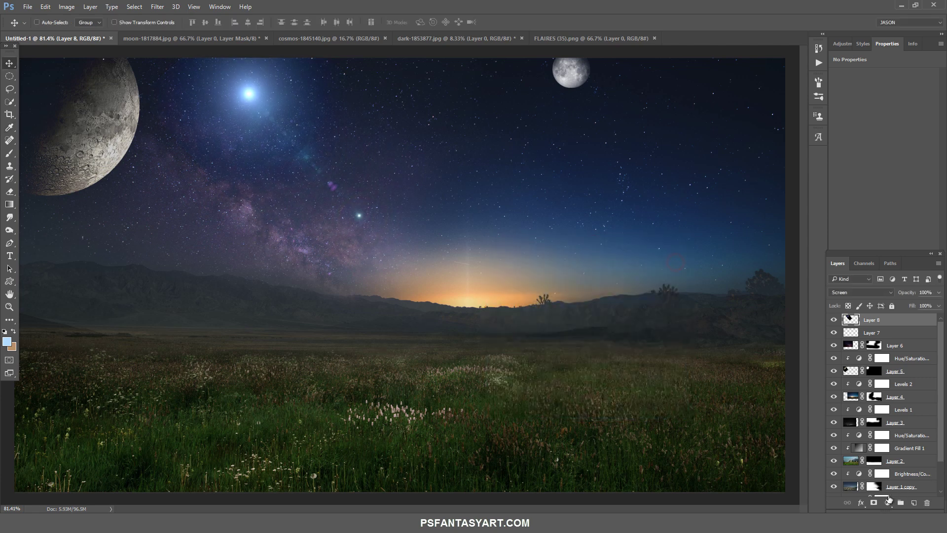
left_click(887, 502)
left_click(885, 380)
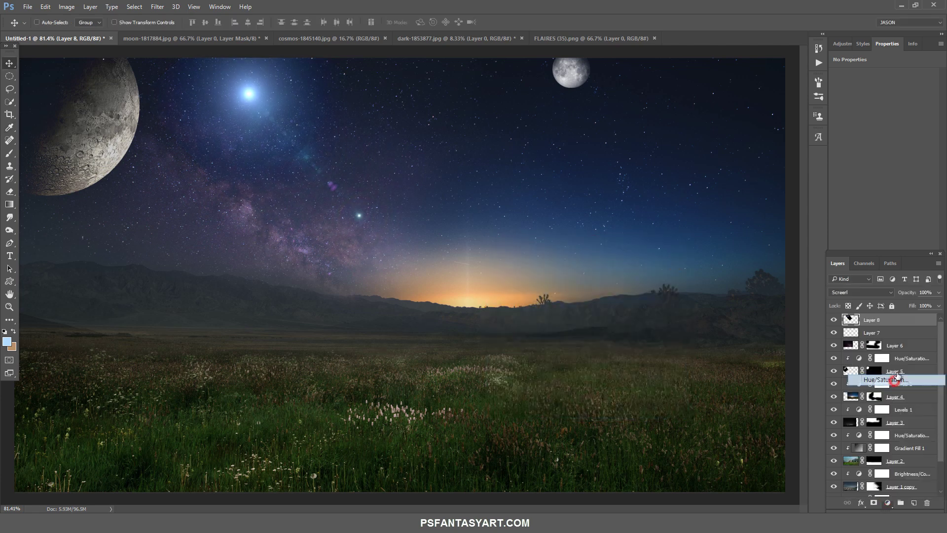
left_click(903, 324, "alt")
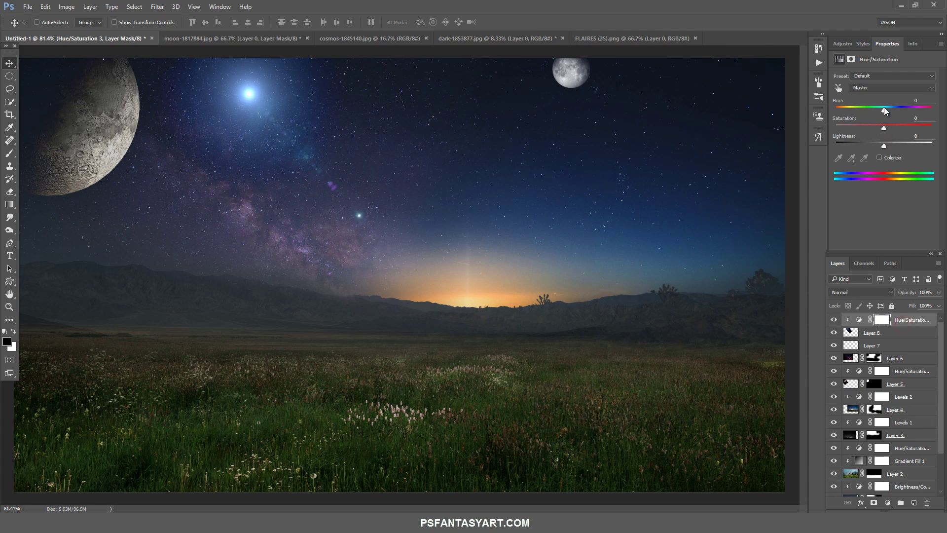
left_click_drag(884, 108, 872, 108)
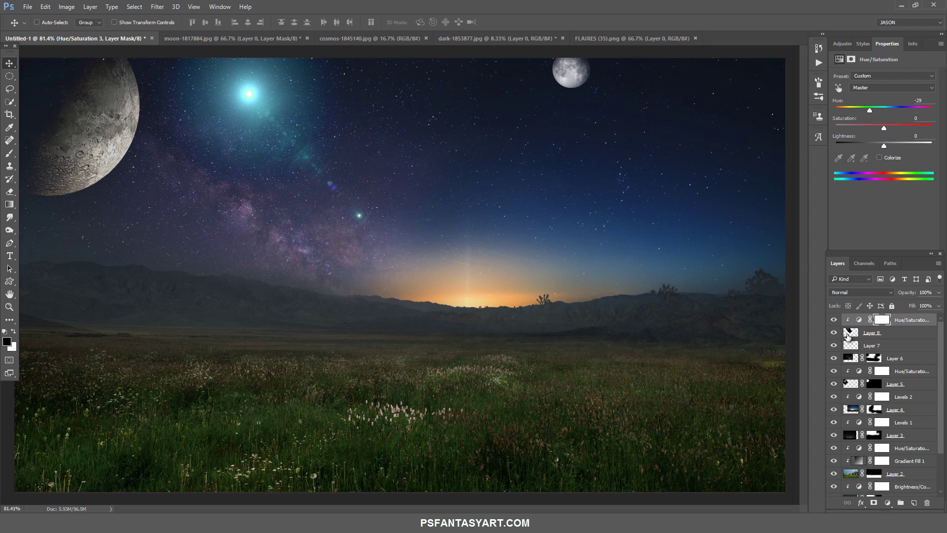
Shrink the flare on Layer 8 to about 71% and move it higher in the sky
left_click(848, 335)
key("ctrl+t")
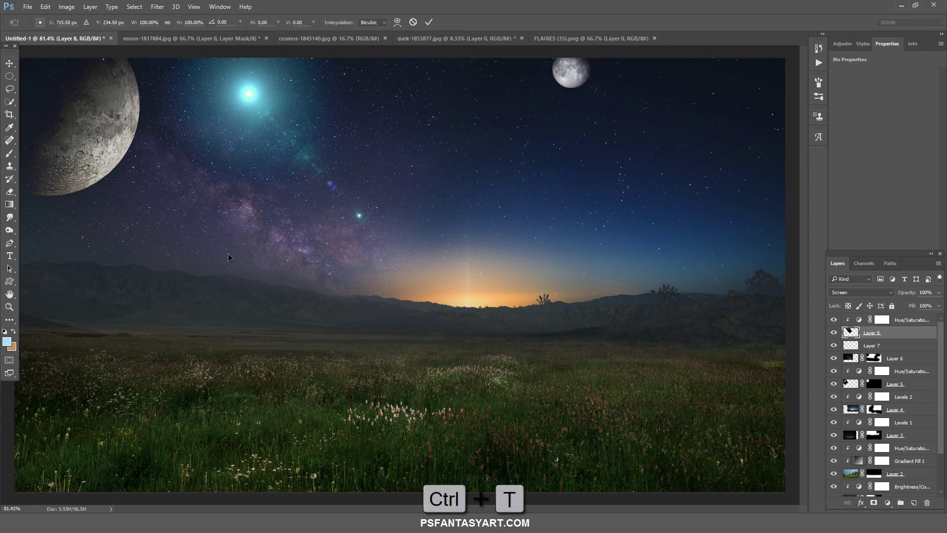
left_click_drag(465, 320, 423, 302)
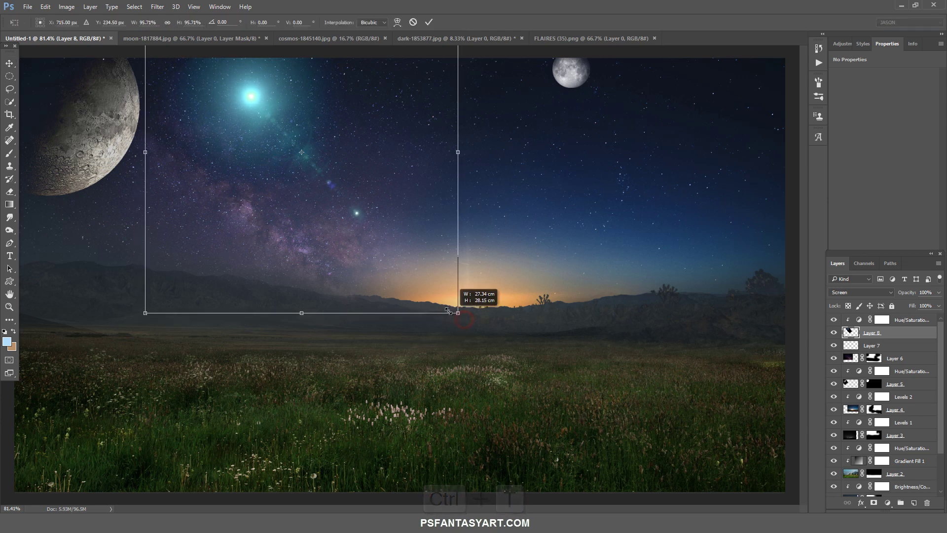
mouse_move(339, 244)
left_mouse_down()
mouse_move(349, 255)
mouse_move(337, 225)
left_mouse_up()
left_click_drag(432, 269, 409, 260)
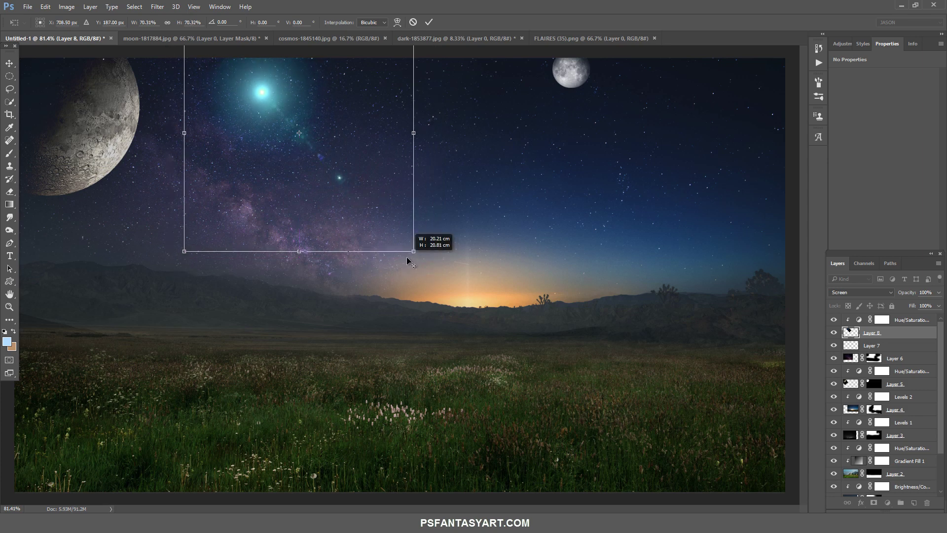
left_click_drag(370, 202, 376, 235)
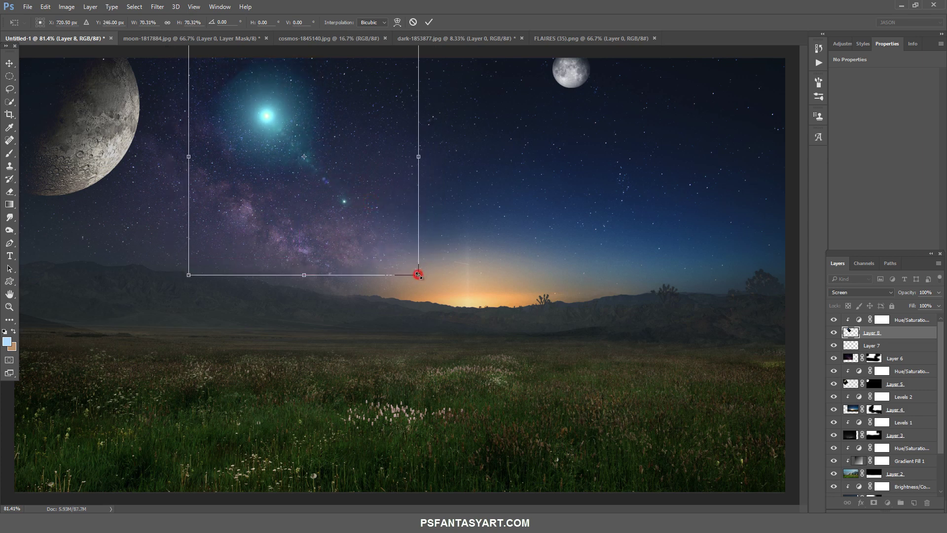
left_click_drag(418, 274, 423, 276)
left_click_drag(332, 211, 345, 179)
left_click(428, 22)
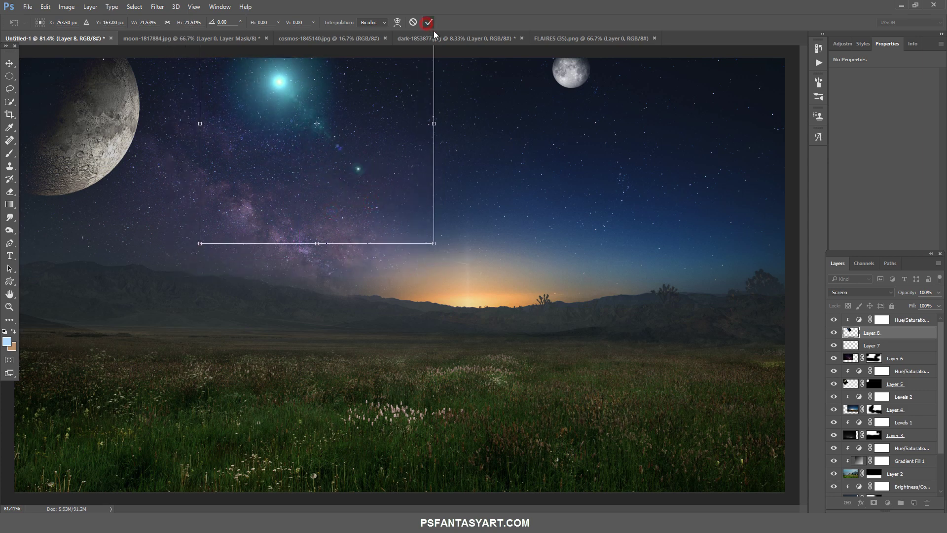
Apply a Levels pass with black input 5 to the flare
key("ctrl+l")
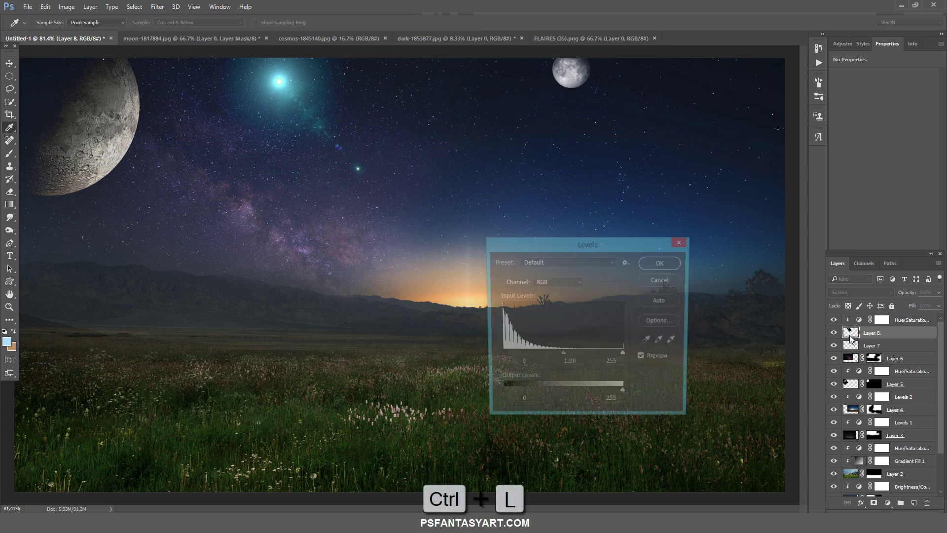
mouse_move(625, 355)
left_mouse_down()
mouse_move(607, 354)
mouse_move(629, 355)
left_mouse_up()
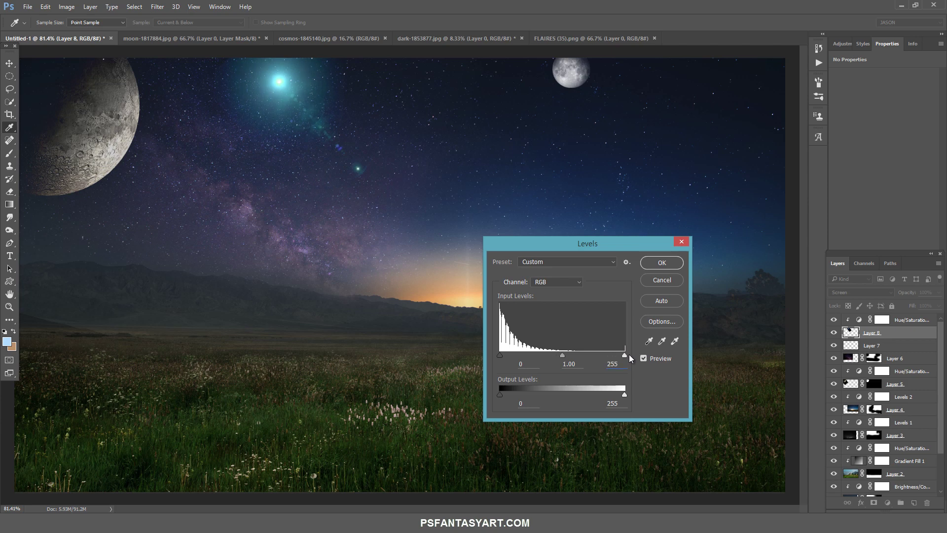
left_click(502, 353)
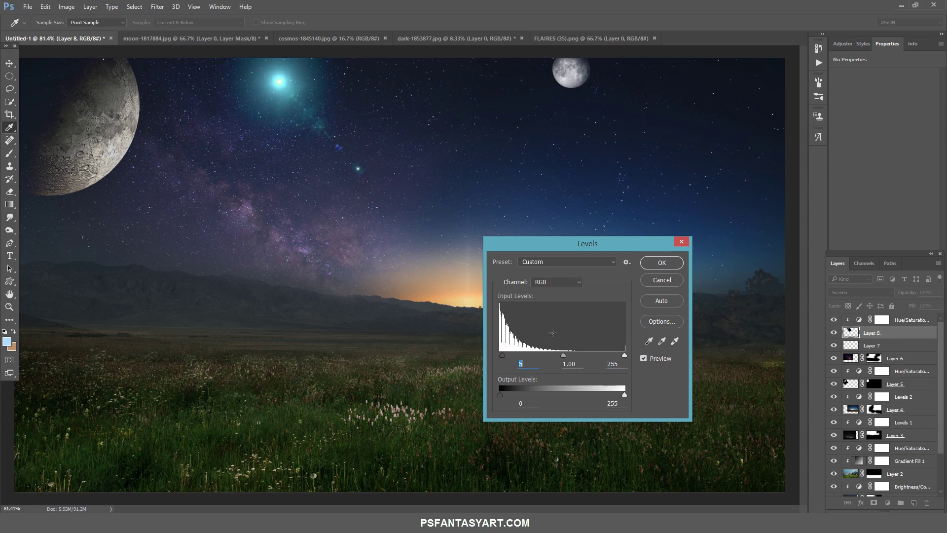
left_click(650, 263)
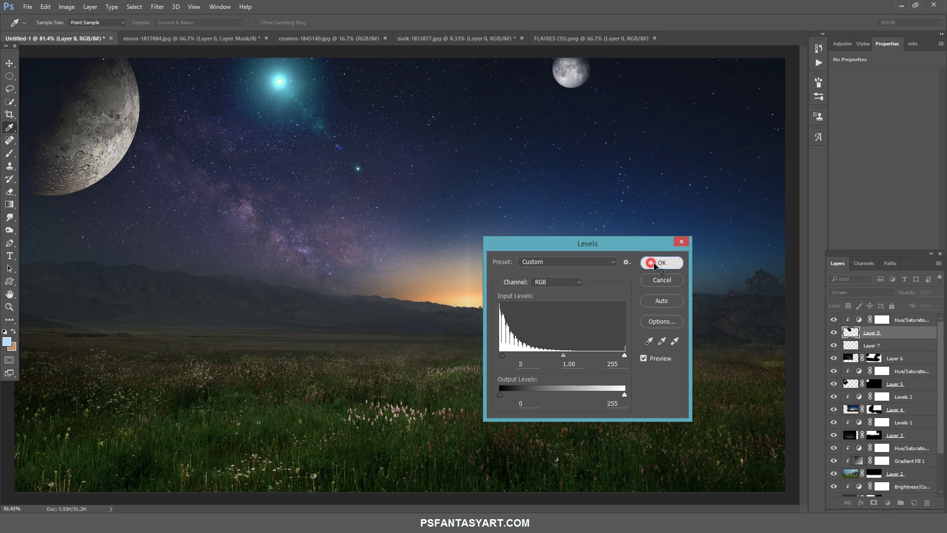
Erase the stray flare dot below the teal star with an enlarged Eraser
left_click(10, 191)
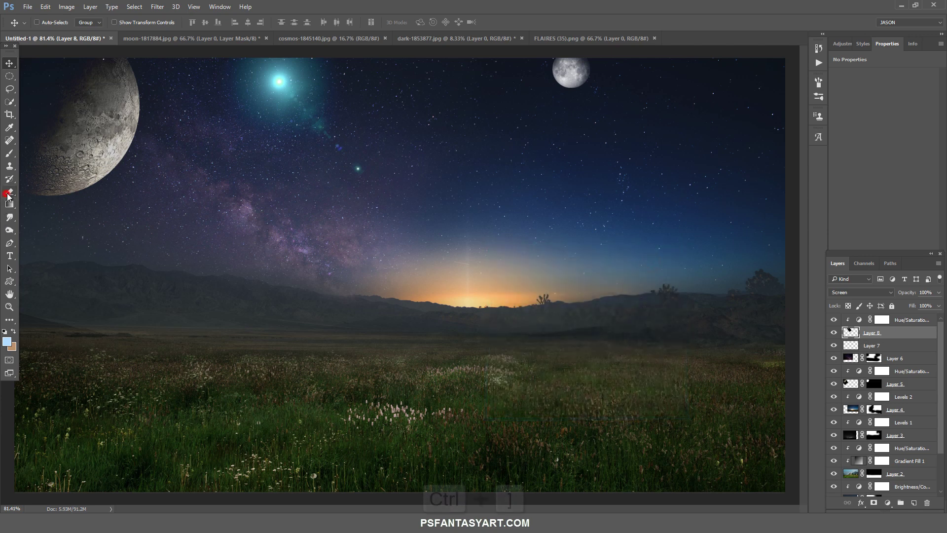
key("bracketright")
key("bracketright")
key("bracketright")
key("bracketright")
key("bracketright")
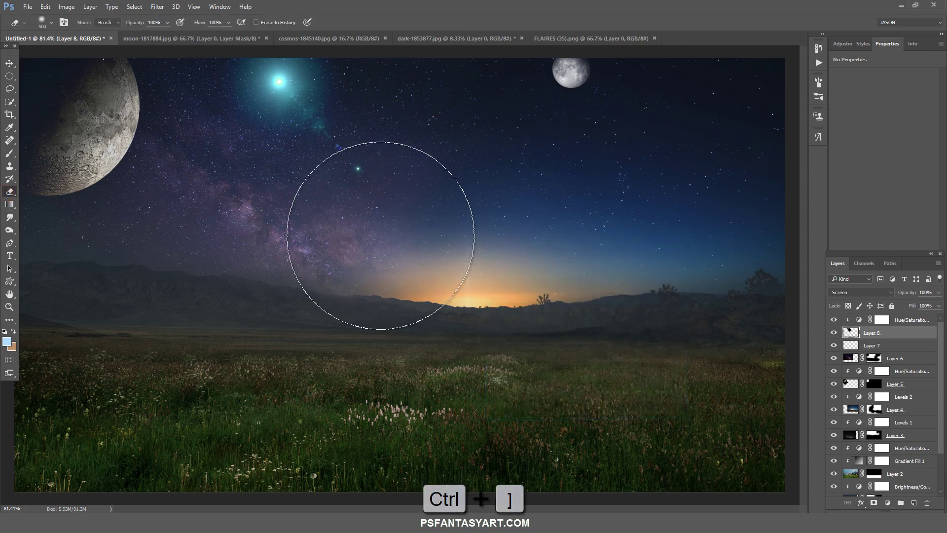
key("bracketright")
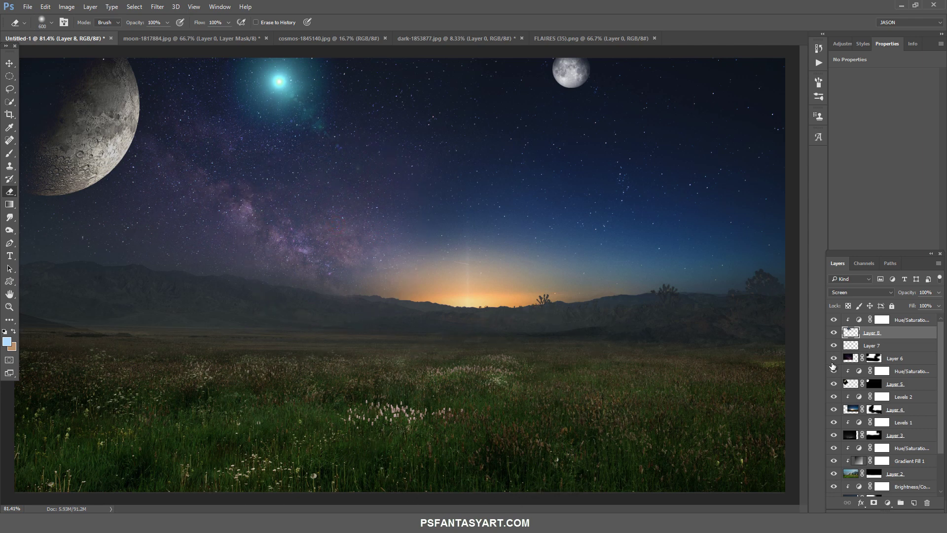
left_click(900, 321)
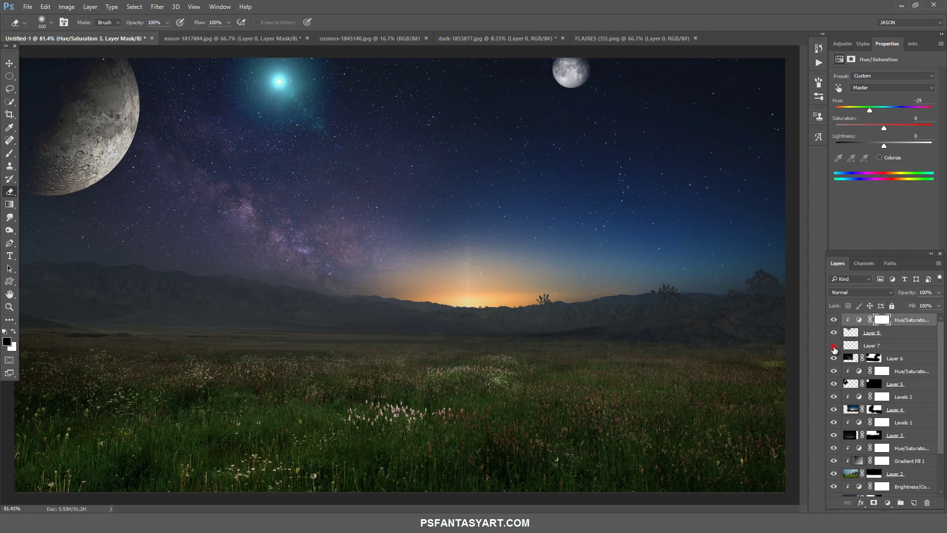
left_click(835, 345)
Replace Layer 7's Inner Shadow with an Inner Glow of 15 px size and 65% range
double_click(908, 346)
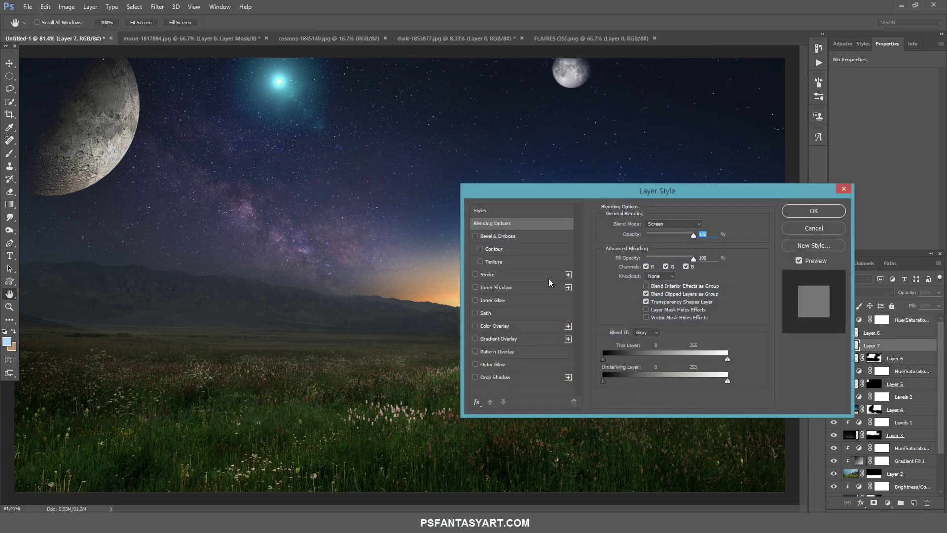
left_click(476, 288)
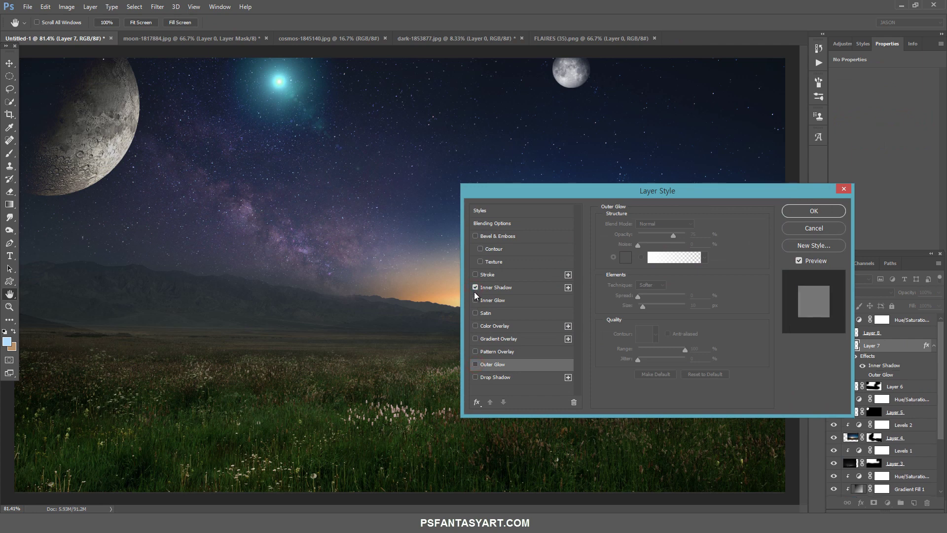
left_click(475, 288)
left_click(475, 301)
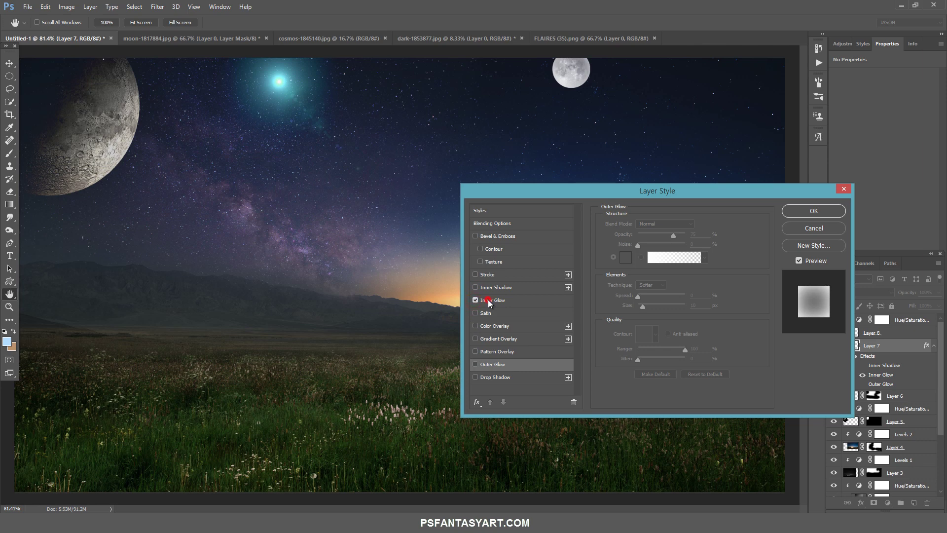
left_click(489, 300)
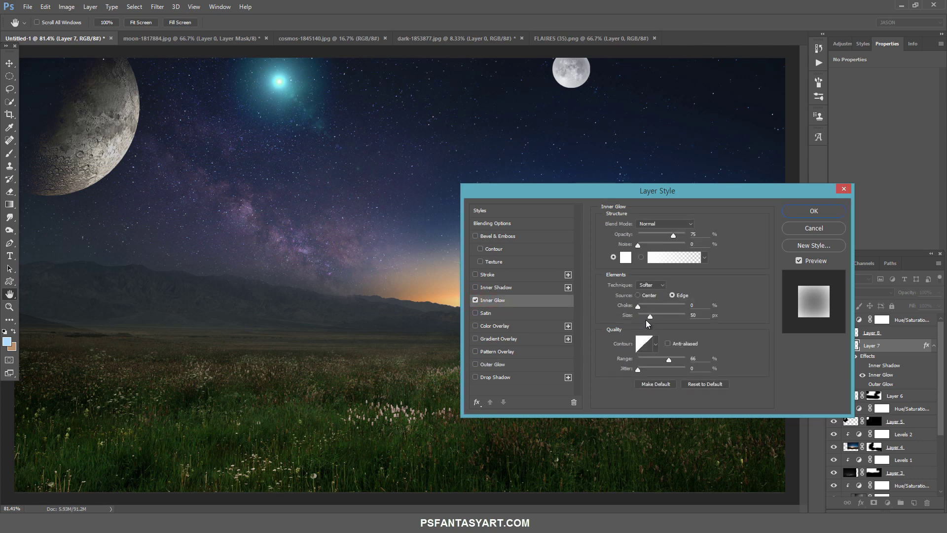
left_click_drag(646, 316, 644, 316)
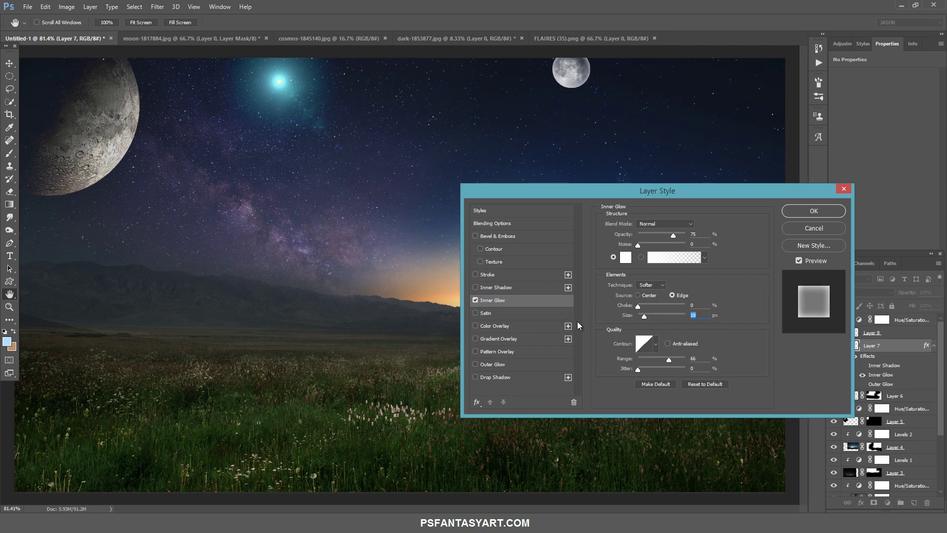
type("15")
type("65")
left_click(803, 216)
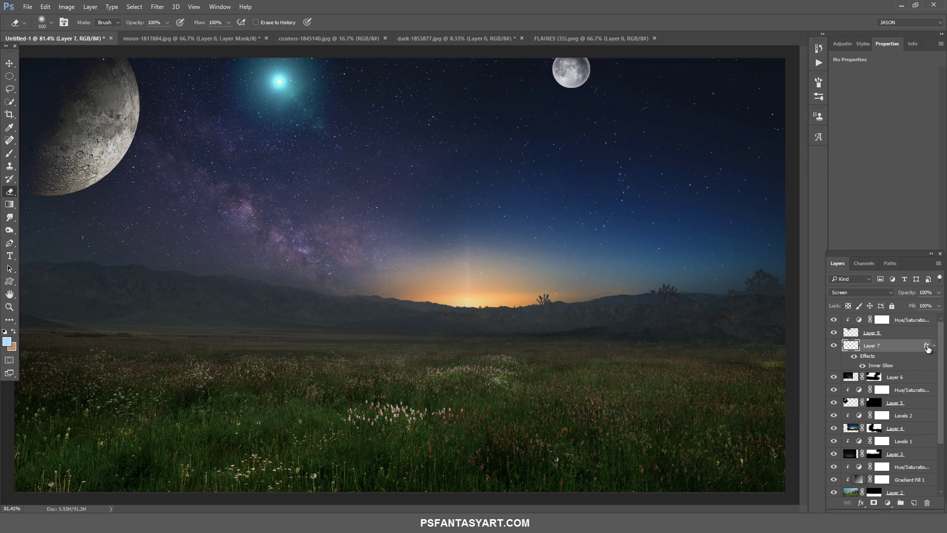
Split Layer 7's Inner Glow into its own clipped layer and select it
right_click(927, 345)
left_click(845, 316)
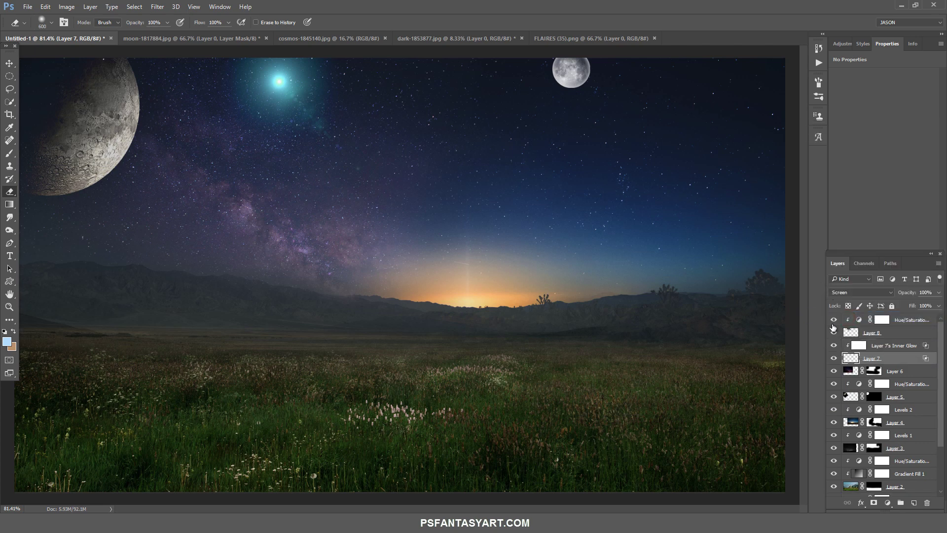
left_click(859, 345)
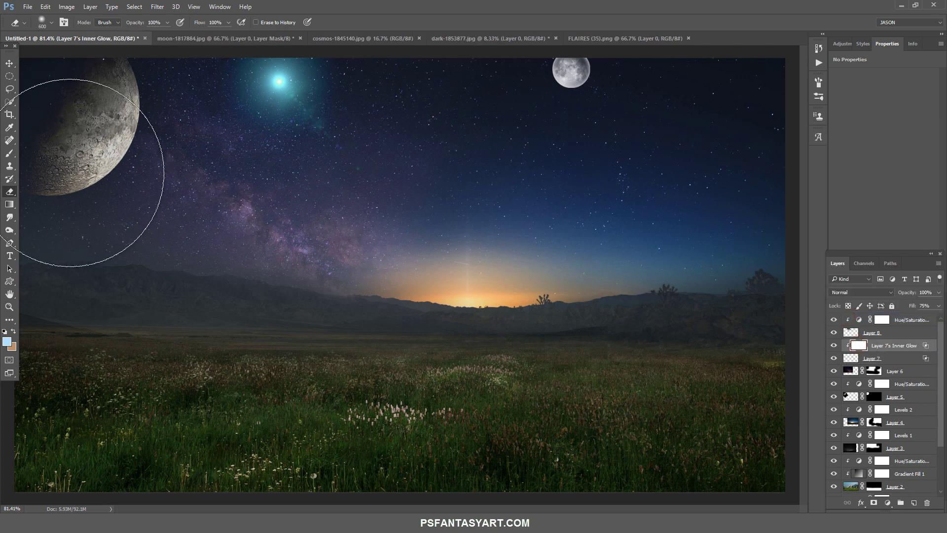
Shrink the eraser brush twice, then select the top Hue/Saturation 3 adjustment layer
key("ctrl+bracketleft")
key("ctrl+bracketleft")
key("ctrl+bracketleft")
key("ctrl+bracketleft")
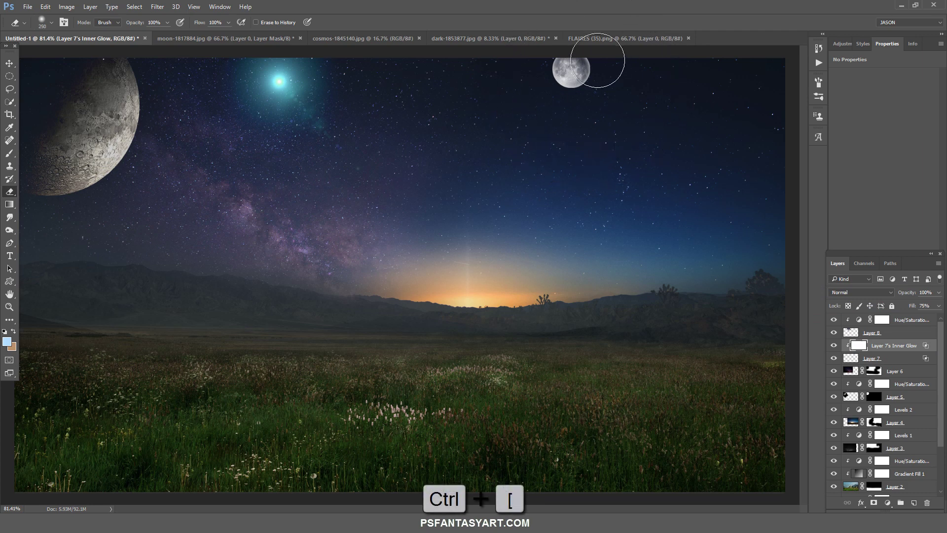
key("ctrl+bracketleft")
key("ctrl+bracketleft")
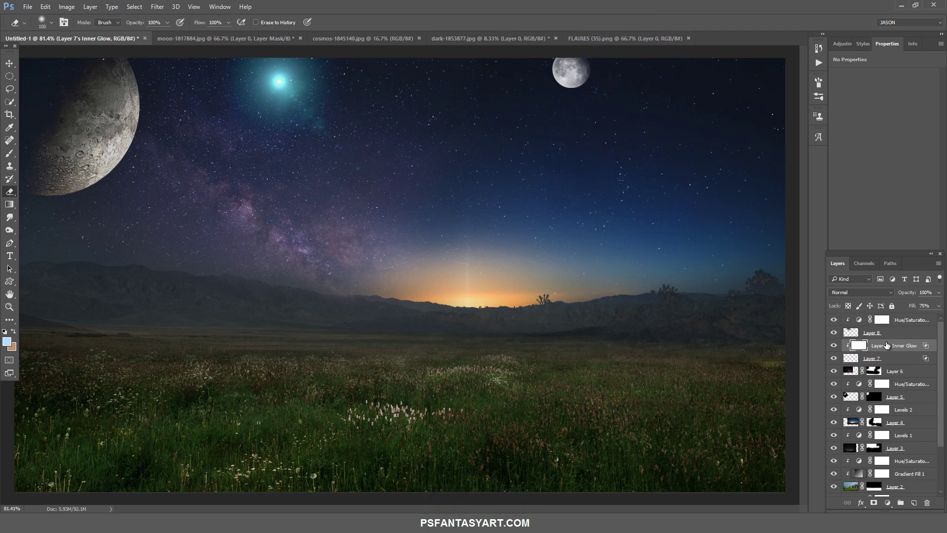
left_click(901, 325)
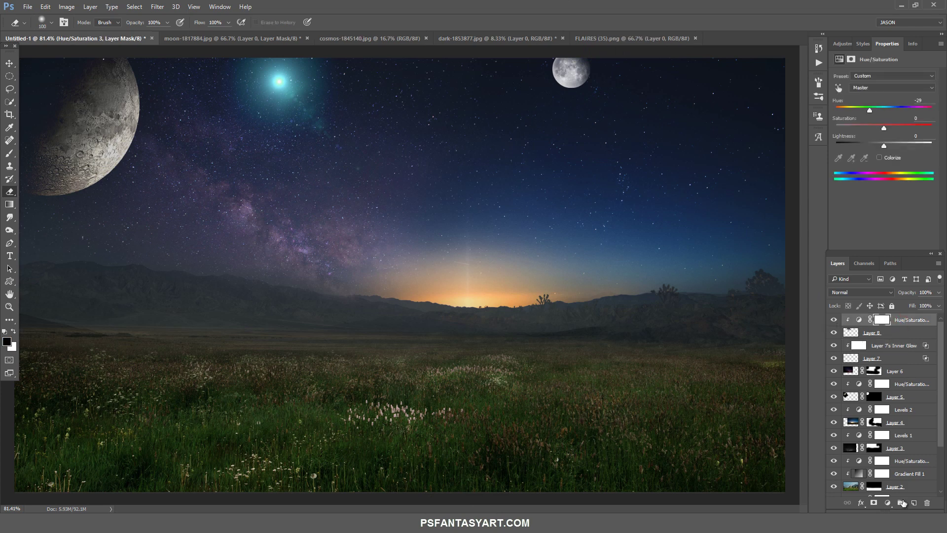
Add empty Layer 9 on top and ready the Brush tool with white foreground colour
left_click(914, 503)
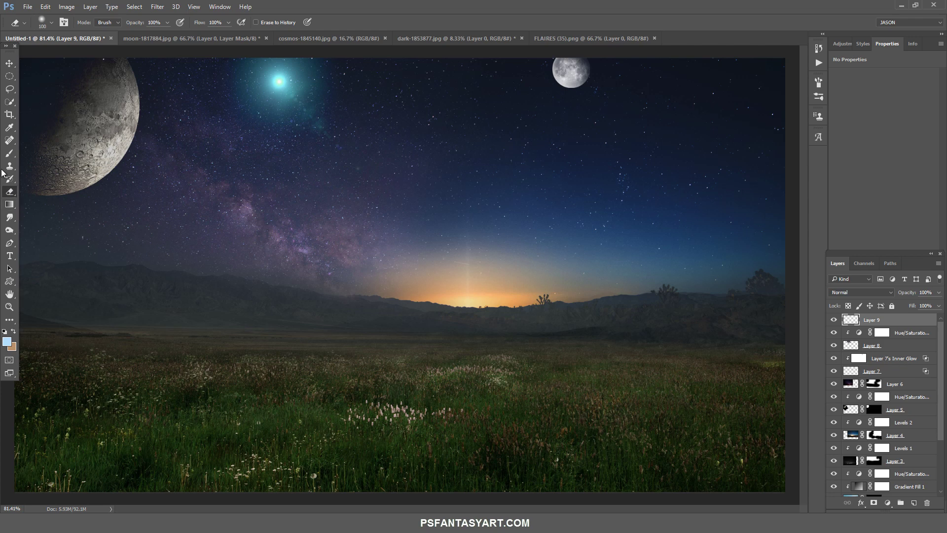
left_click(10, 153)
left_click(7, 346)
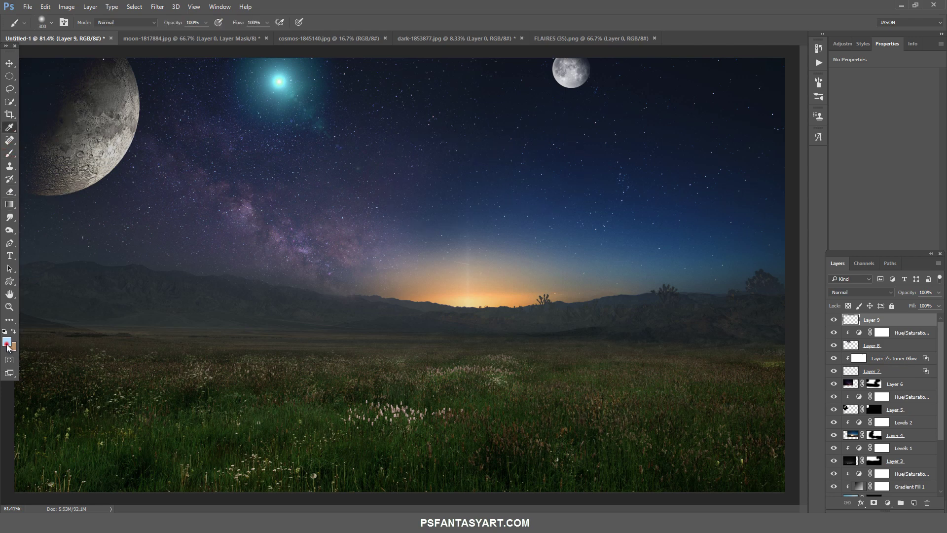
left_click(451, 197)
left_click(636, 169)
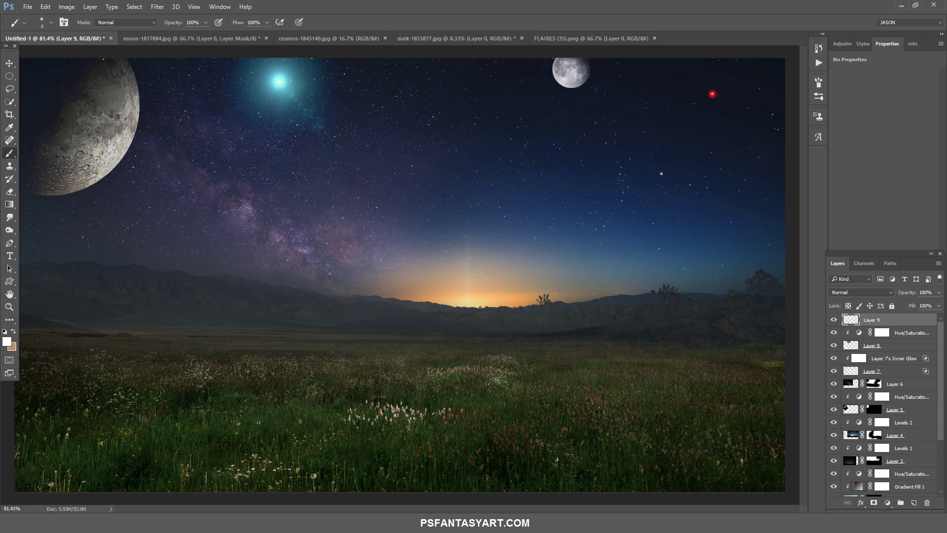
Paint small white star dots in the night sky on Layer 9
left_click(712, 94)
left_click(776, 123)
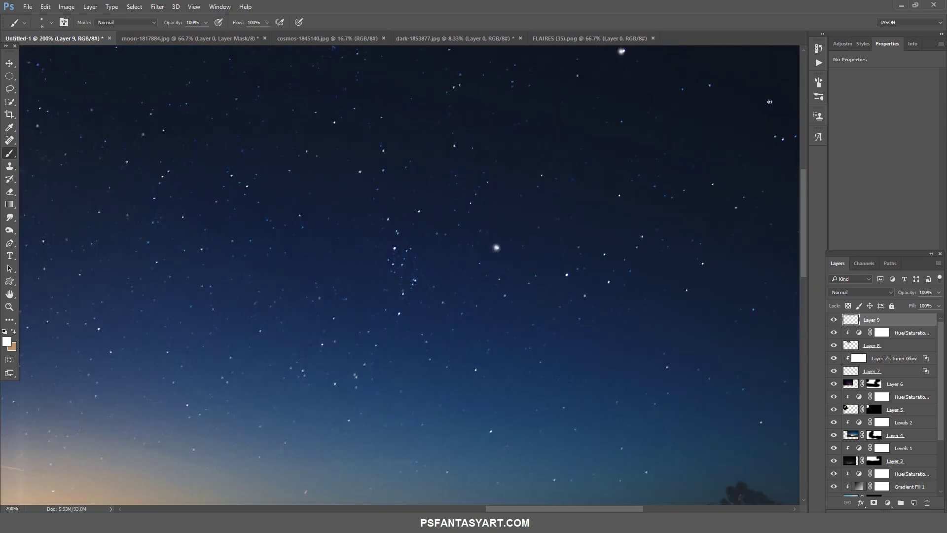
left_click(770, 101)
left_click(9, 306)
right_click(189, 306)
left_click(197, 310)
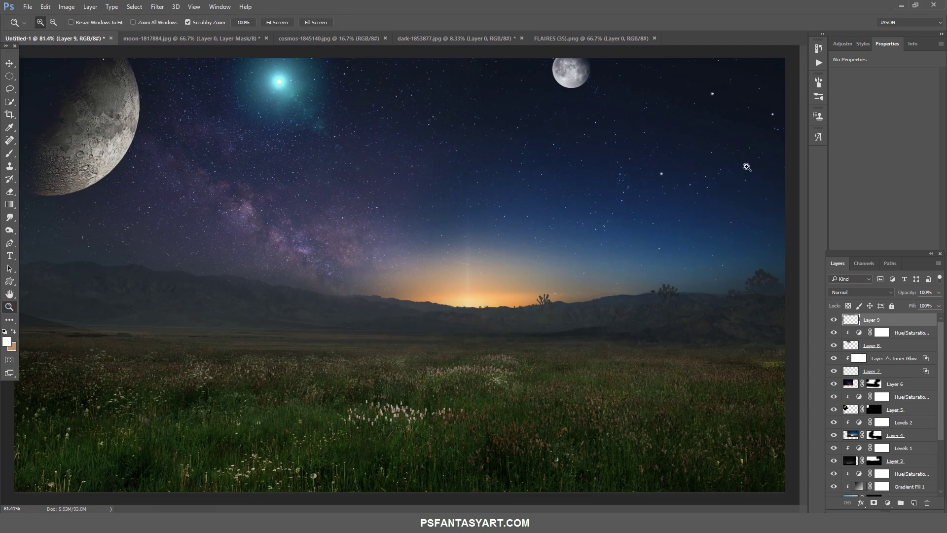
left_click(744, 147)
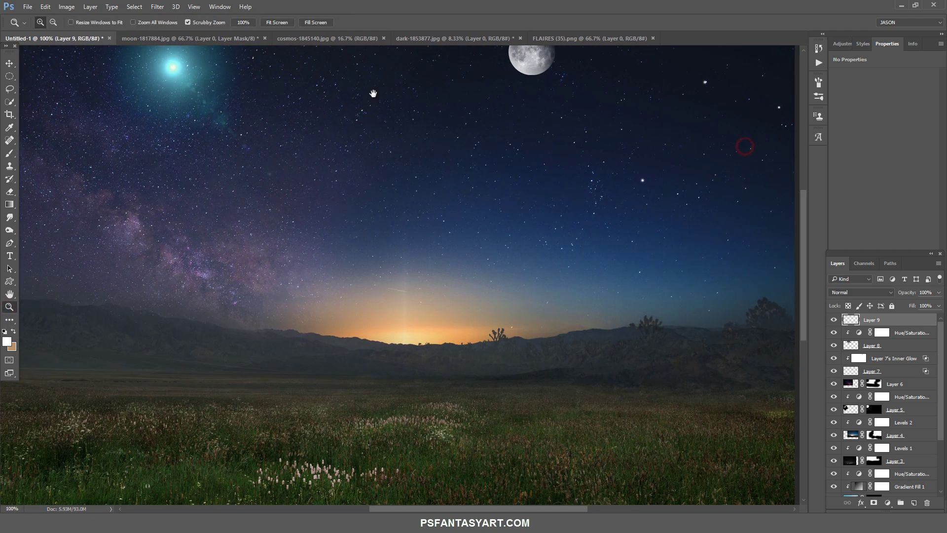
Stamp a four-pointed sparkle with the star brush at size 125, then fit the image on screen
left_click(9, 153)
right_click(246, 151)
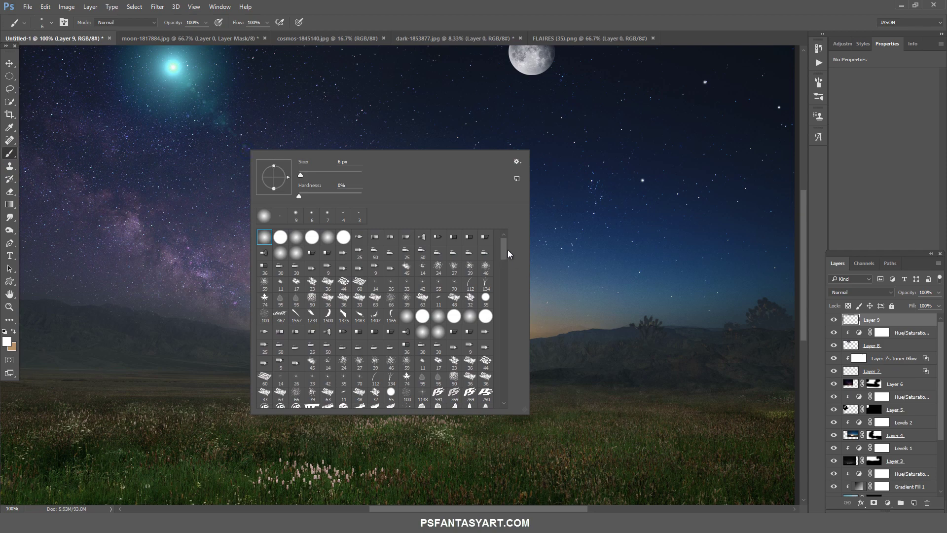
left_click_drag(507, 260, 511, 396)
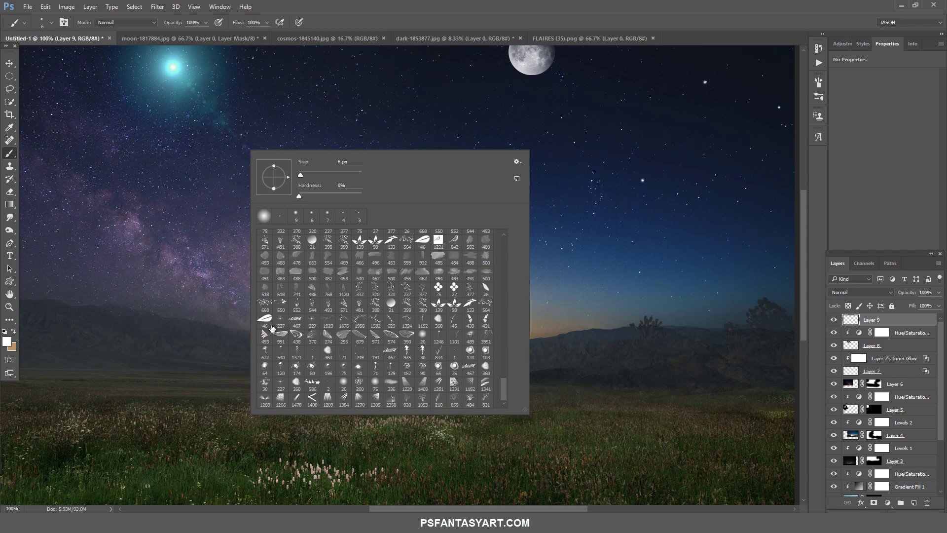
double_click(312, 320)
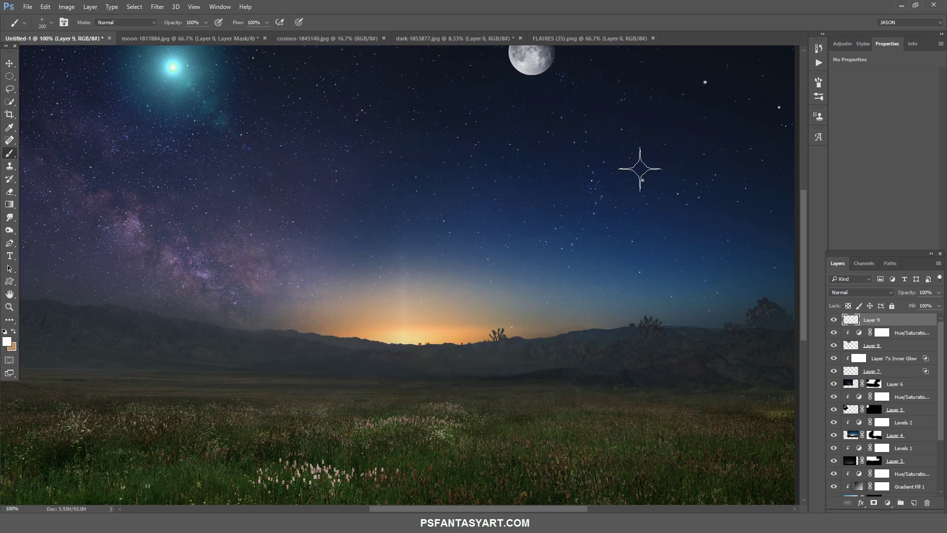
key("bracketleft")
key("bracketleft")
key("bracketleft")
left_click(9, 307)
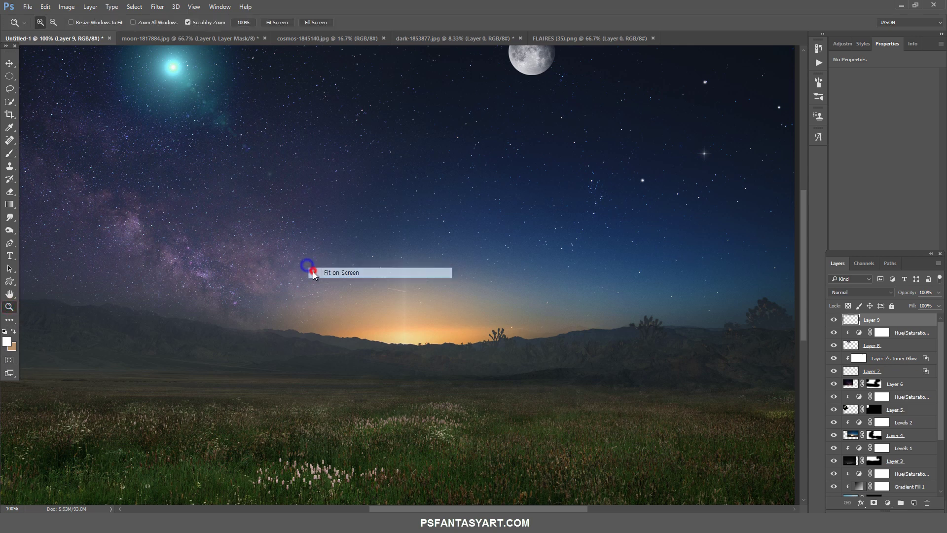
left_click_drag(346, 276, 317, 277)
Open boy-949965.jpg and zoom in on the boy
left_click(27, 7)
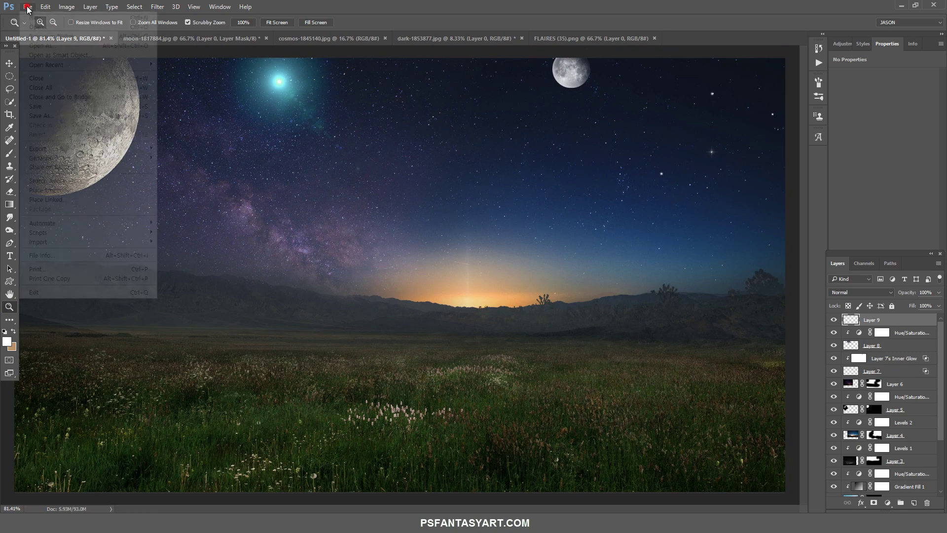
left_click(30, 26)
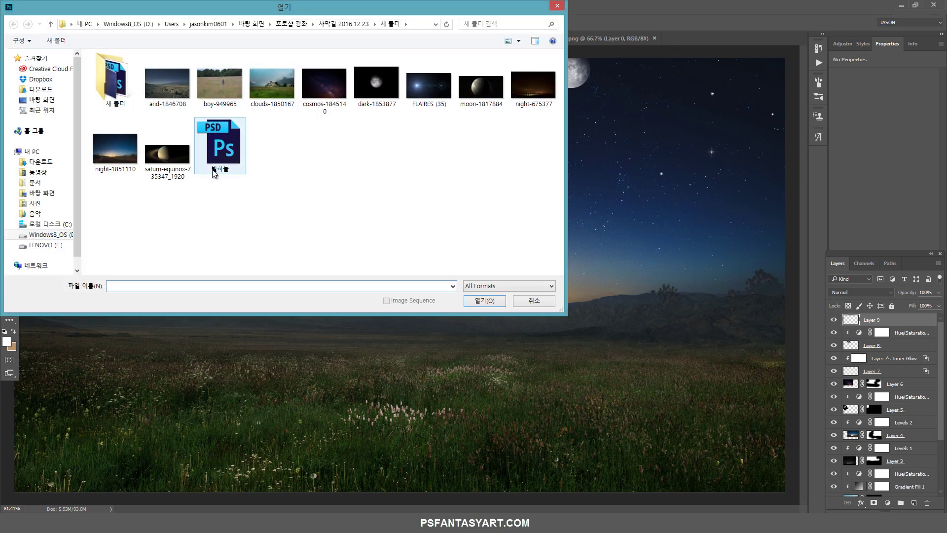
left_click(217, 92)
left_click(484, 301)
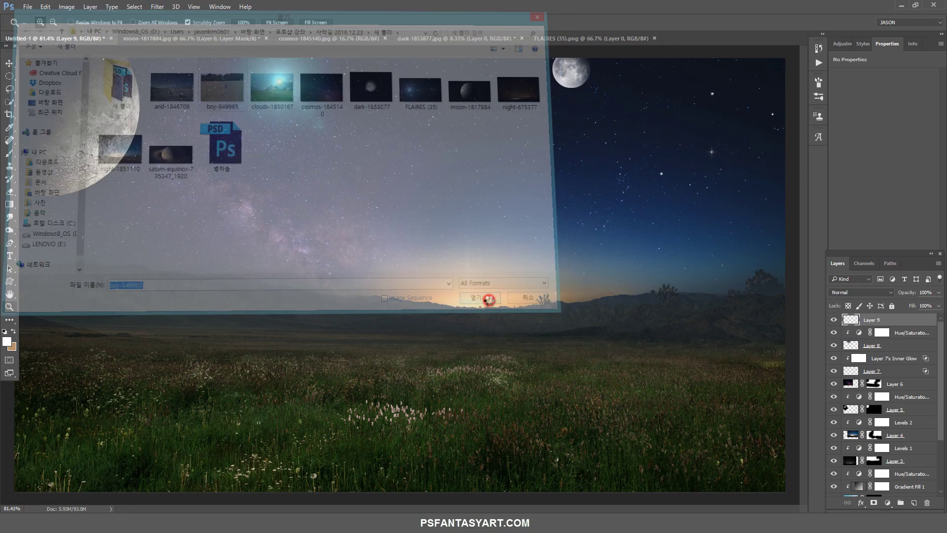
left_click(406, 271)
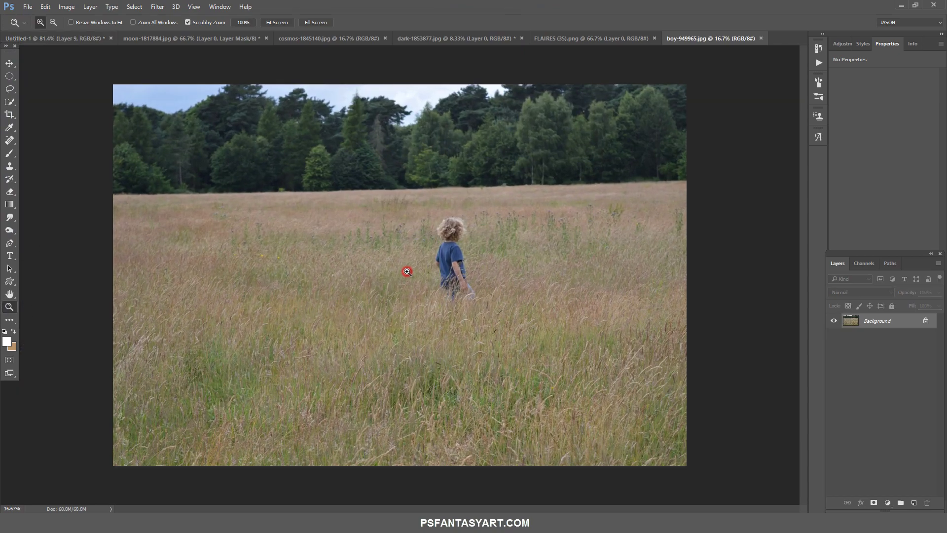
left_click(640, 201)
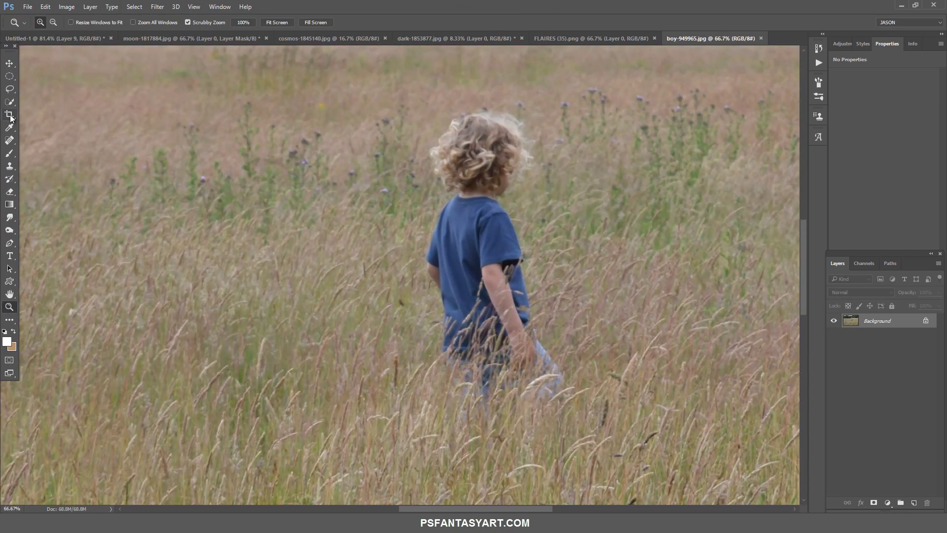
Quick-select the boy's hair, shirt and arm, copy him, and return to the composite
left_click(9, 102)
mouse_move(459, 169)
left_mouse_down()
mouse_move(466, 133)
mouse_move(500, 170)
mouse_move(537, 174)
mouse_move(506, 181)
left_mouse_up()
key("bracketleft")
key("bracketleft")
key("bracketleft")
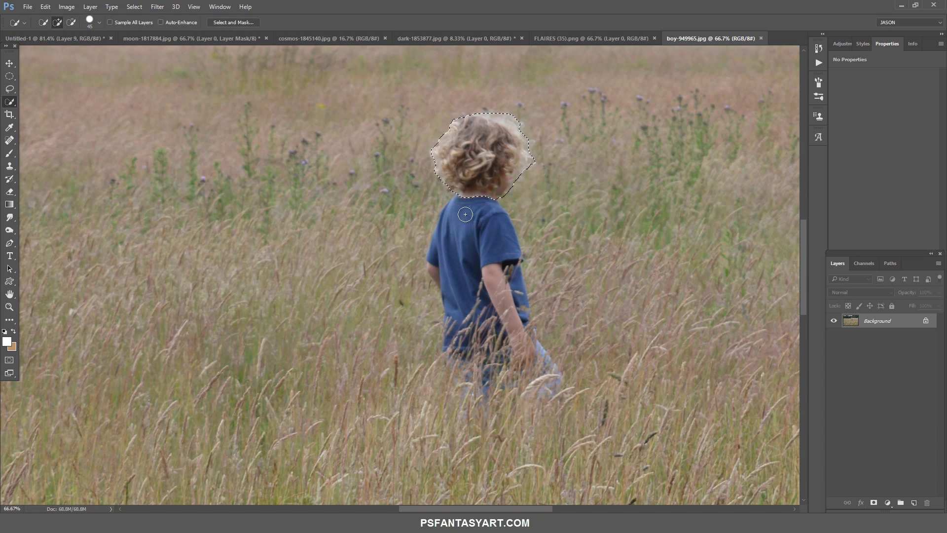
left_click_drag(465, 214, 447, 267)
mouse_move(512, 266)
left_mouse_down()
mouse_move(508, 316)
mouse_move(535, 402)
mouse_move(444, 231)
left_mouse_up()
key("bracketleft")
key("bracketleft")
key("bracketleft")
key("alt")
key("ctrl+c")
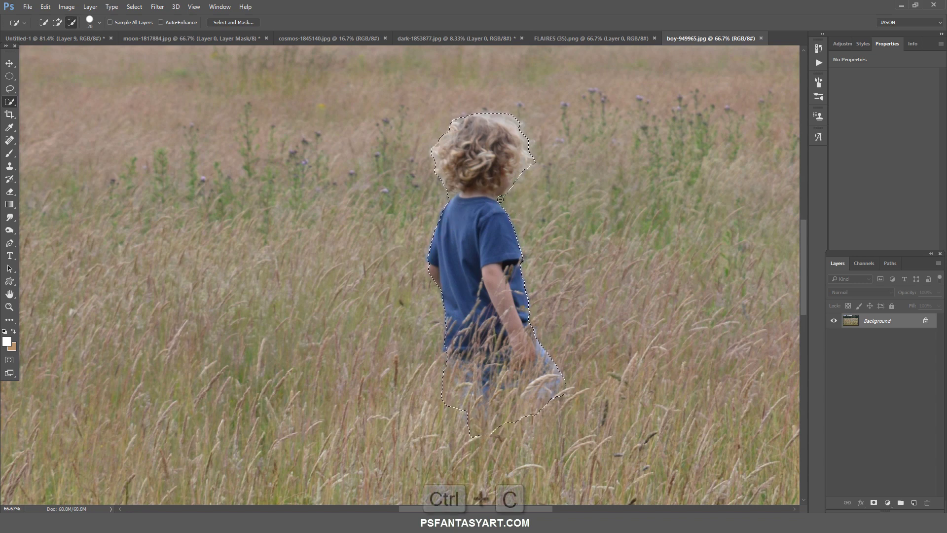
key("ctrl+Tab")
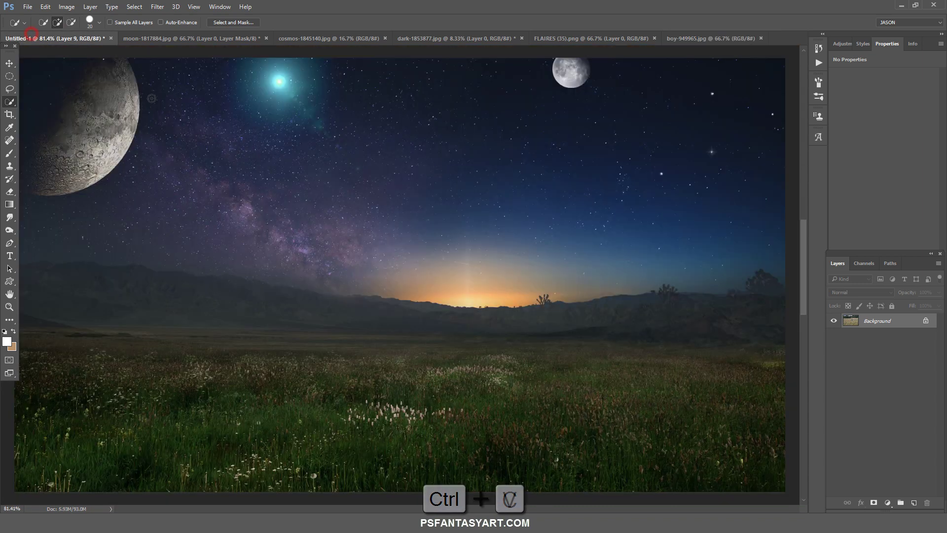
Paste the boy as Layer 10, scale him to about 26%, and place him on the grass left of centre
key("ctrl+v")
key("ctrl+t")
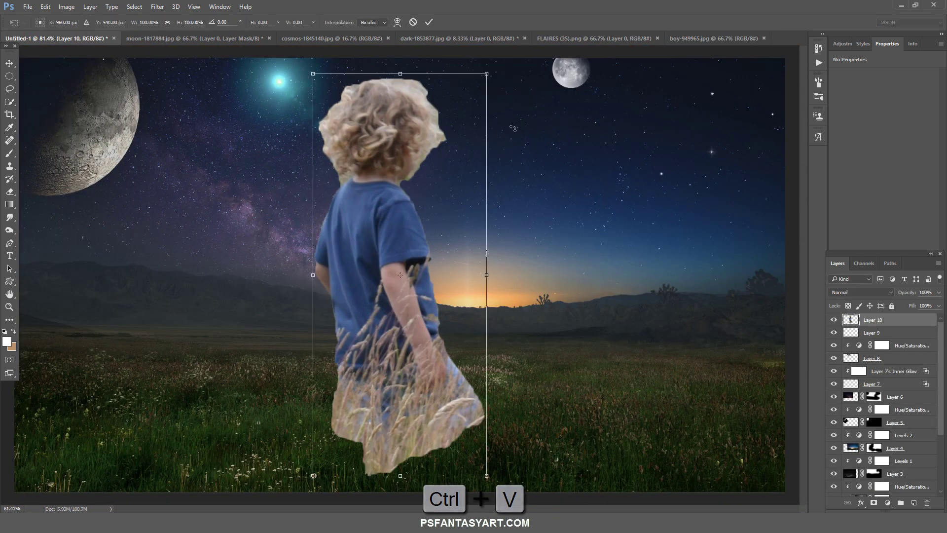
left_click_drag(489, 73, 419, 219)
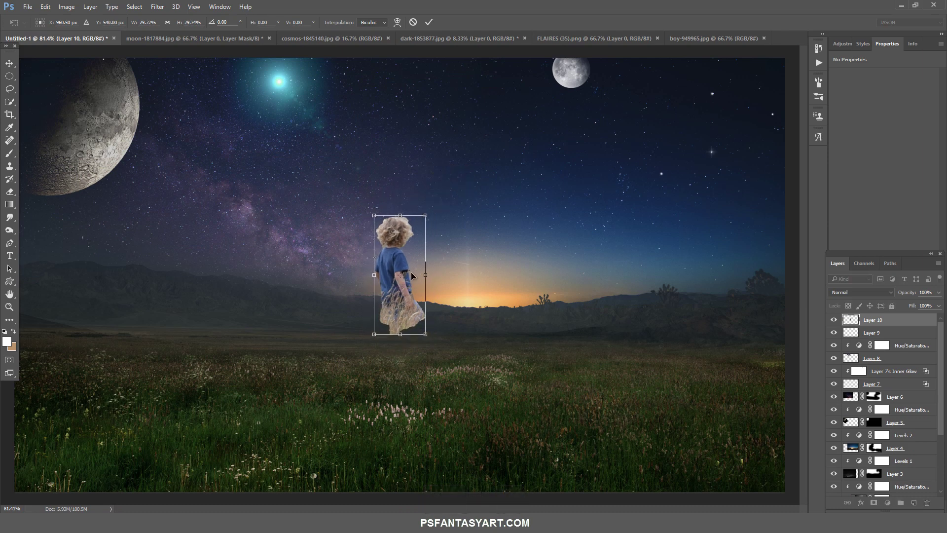
left_click_drag(405, 265, 350, 332)
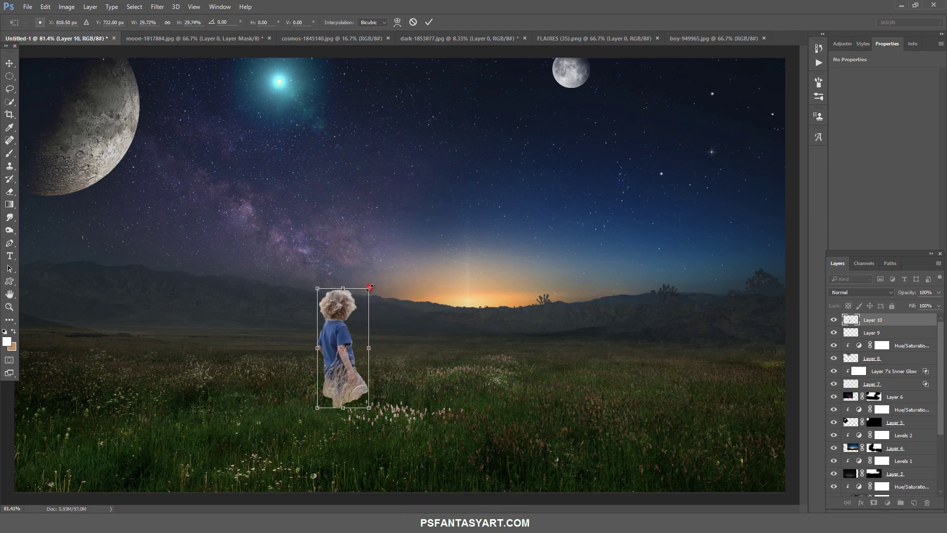
left_click_drag(371, 284, 368, 295)
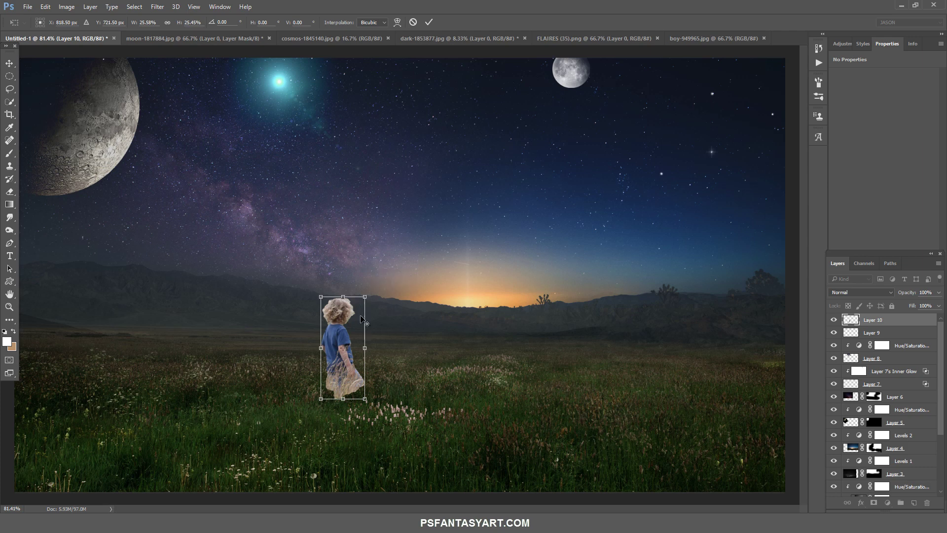
left_click_drag(355, 339, 333, 337)
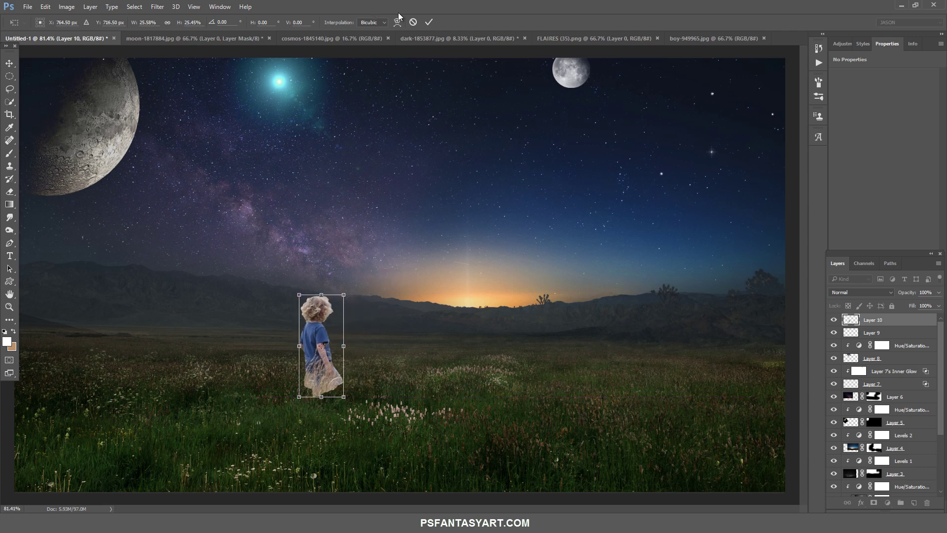
left_click(428, 22)
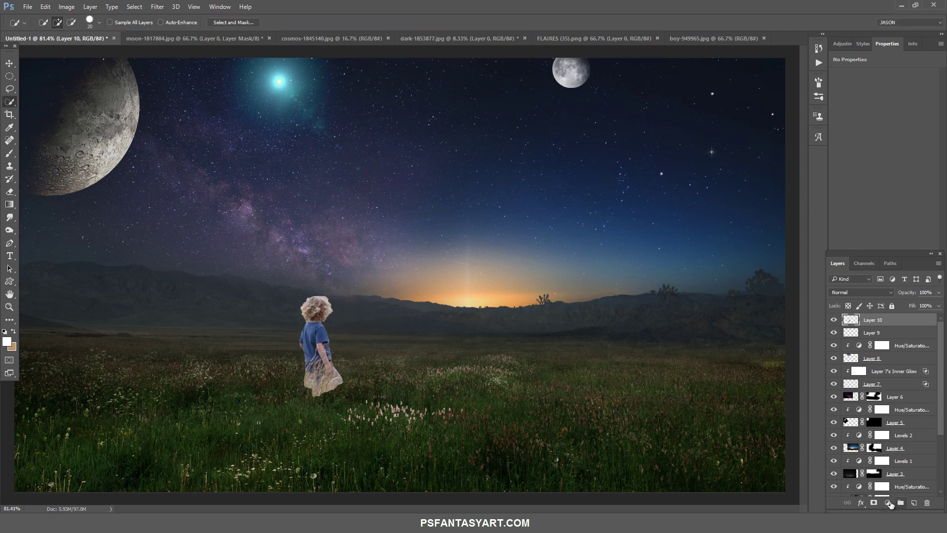
left_click(886, 502)
Clip a Brightness/Contrast adjustment to the boy at Brightness -105 and Contrast -48
left_click(896, 326)
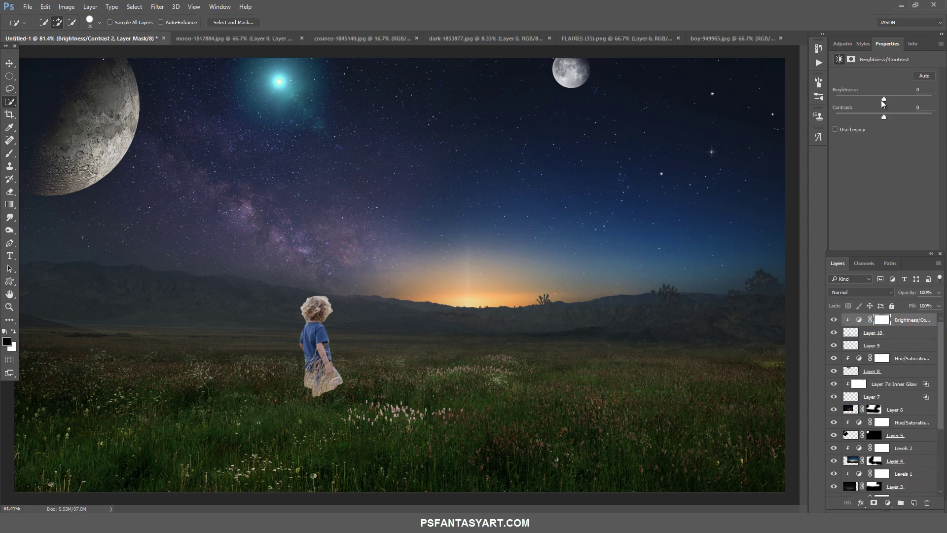
left_click_drag(884, 100, 855, 102)
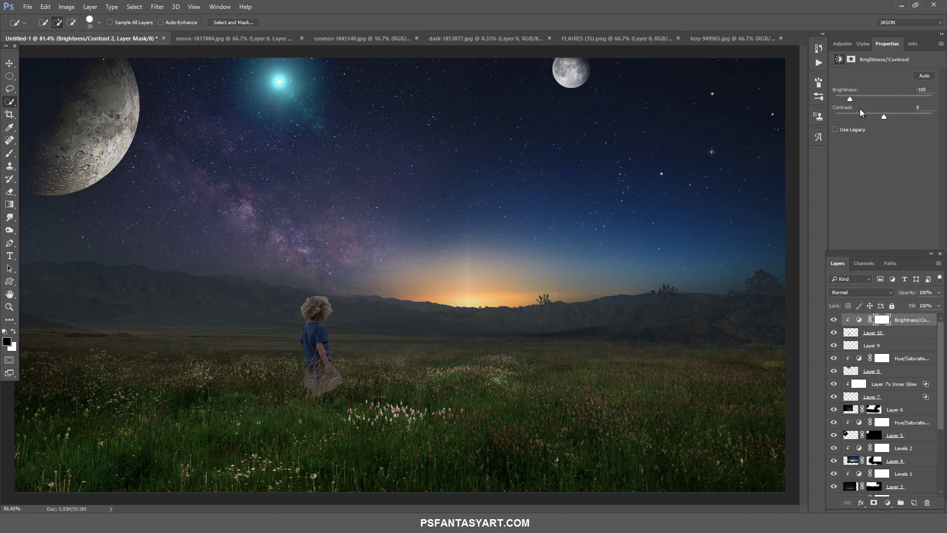
left_click_drag(885, 117, 852, 117)
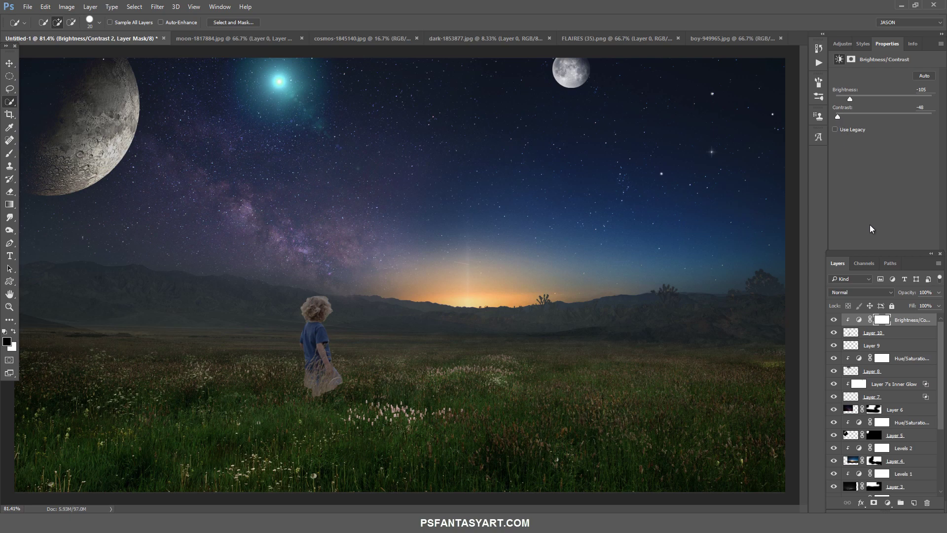
left_click(9, 306)
left_click(294, 312)
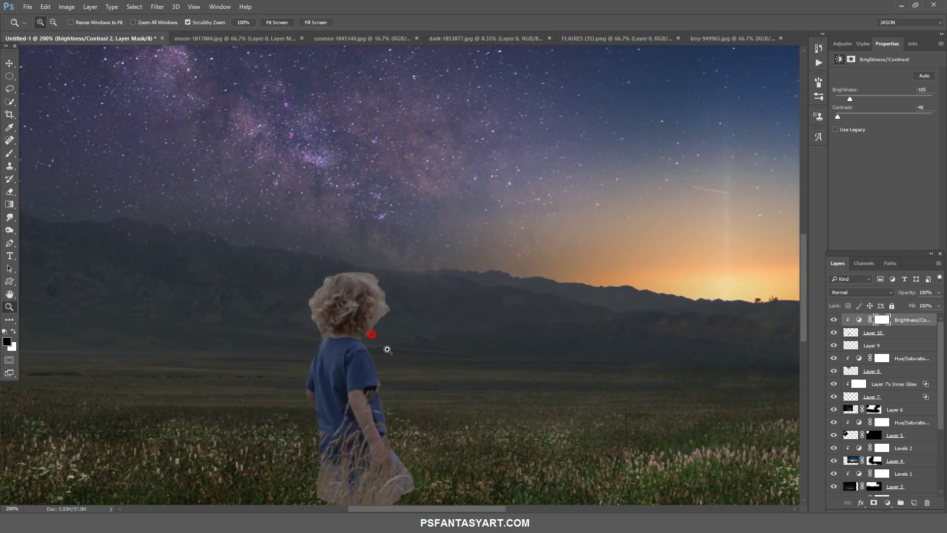
Erase stray edge pixels at the boy's neck on Layer 10 with a soft 4 px eraser
left_click(344, 354)
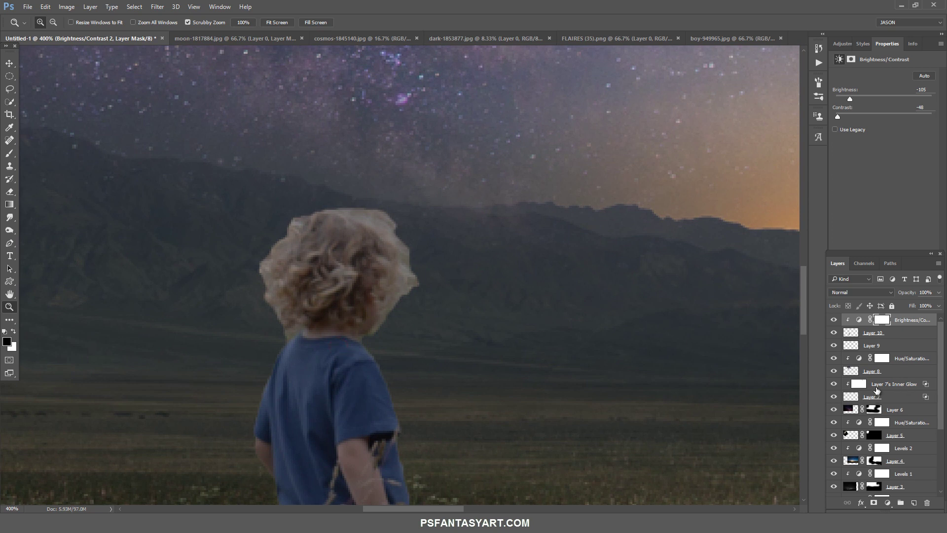
left_click(874, 333)
key("e")
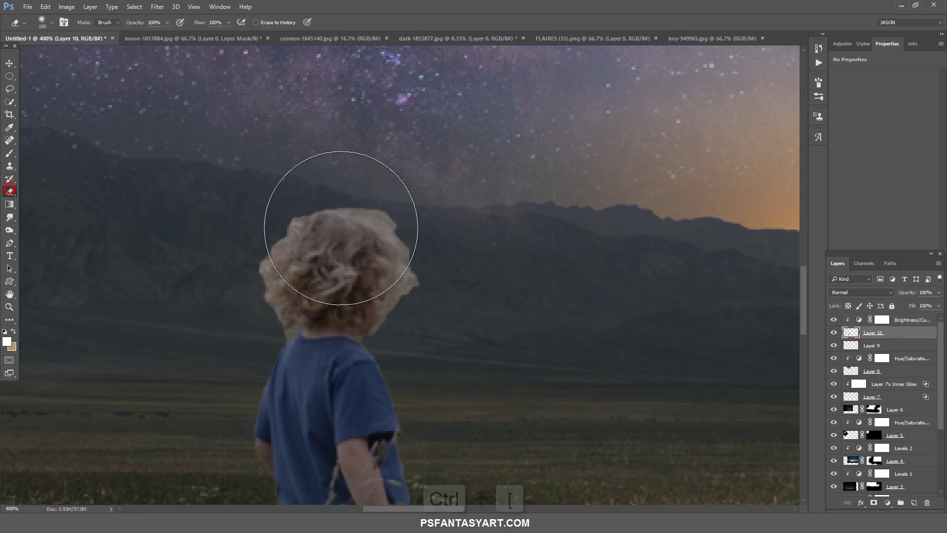
key("bracketleft")
key("bracketleft")
key("bracketleft")
key("bracketleft")
key("bracketleft")
key("bracketleft")
key("bracketleft")
key("bracketleft")
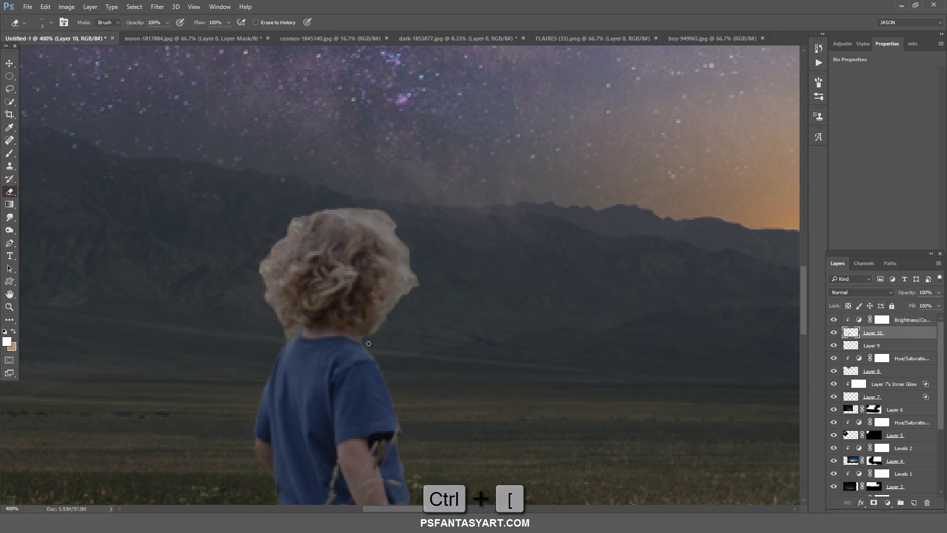
key("bracketright")
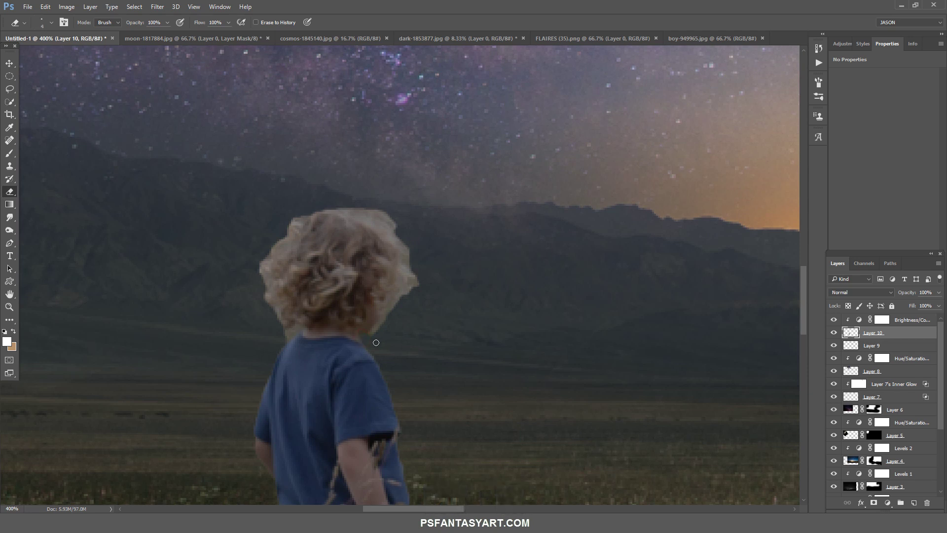
right_click(492, 327)
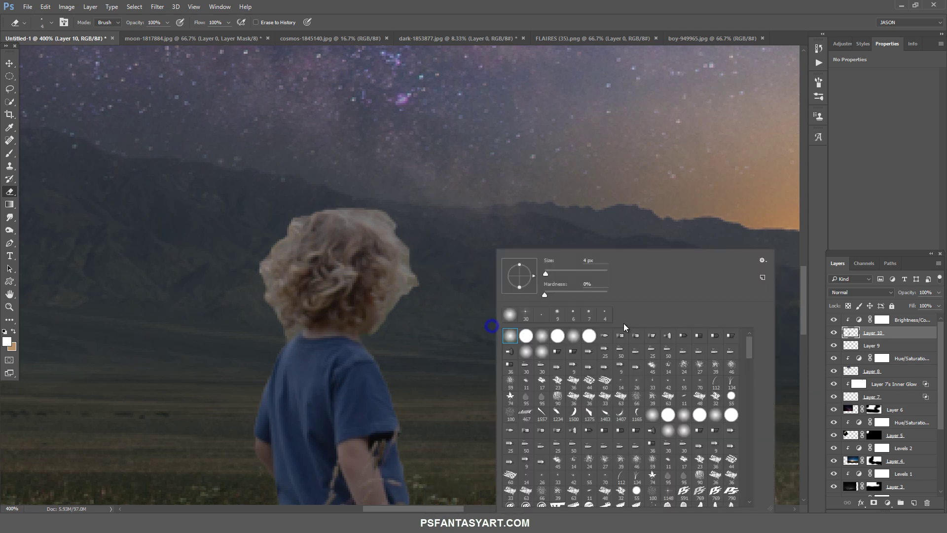
key("Return")
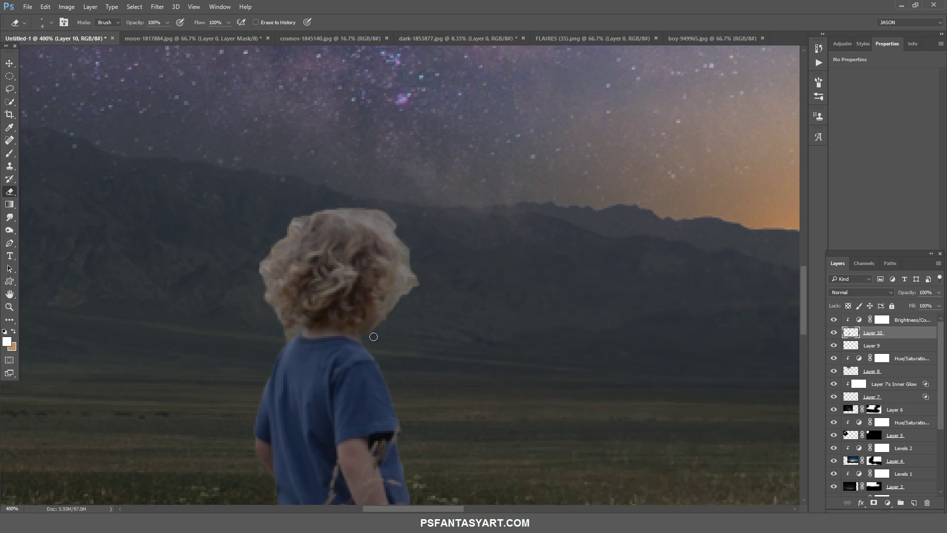
left_click(372, 338)
Set up a tiny Smudge brush with adjusted strength for the hair edges
left_click(10, 219)
right_click(169, 185)
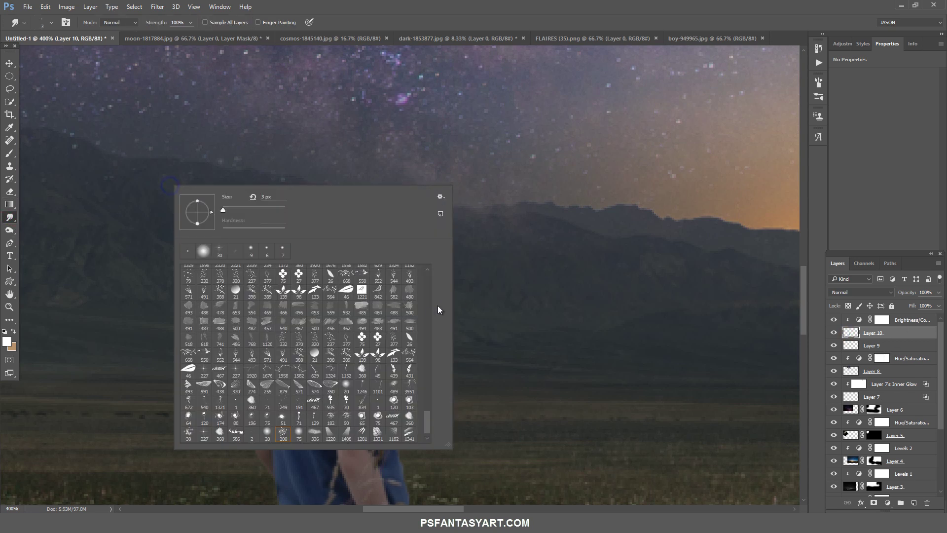
left_click_drag(431, 418, 429, 427)
double_click(279, 434)
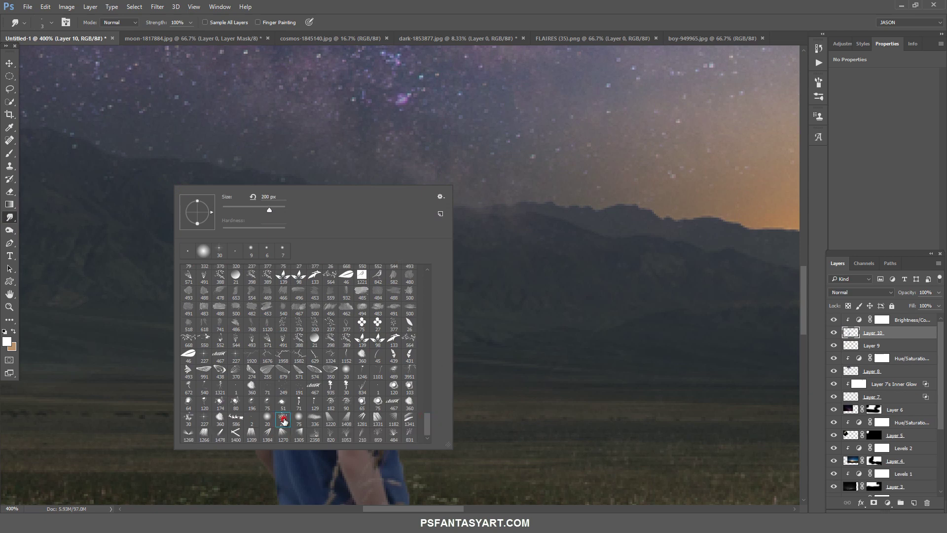
key("ctrl+bracketleft")
key("bracketleft")
key("bracketleft")
key("bracketleft")
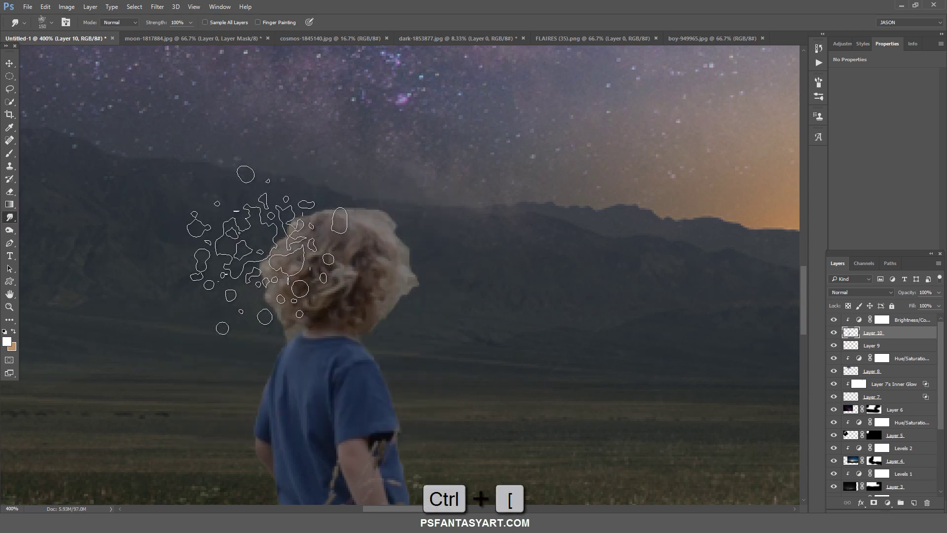
key("bracketleft")
key("bracketleft")
key("bracketleft")
left_click(190, 22)
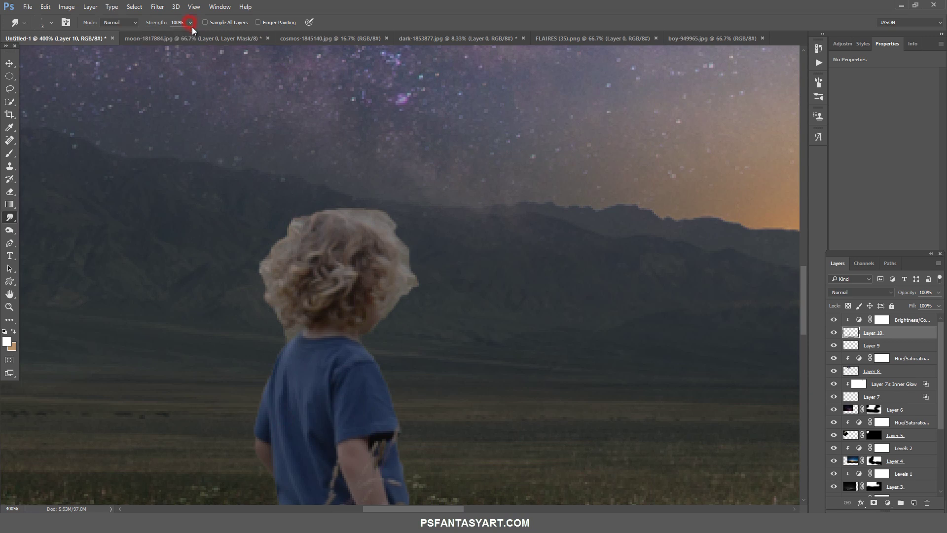
key("bracketright")
key("bracketright")
key("bracketright")
Smudge the left, top and right hair edges into wisps with Brightness/Contrast hidden
mouse_move(266, 289)
left_mouse_down()
mouse_move(268, 280)
mouse_move(281, 314)
left_mouse_up()
left_click(834, 320)
key("bracketleft")
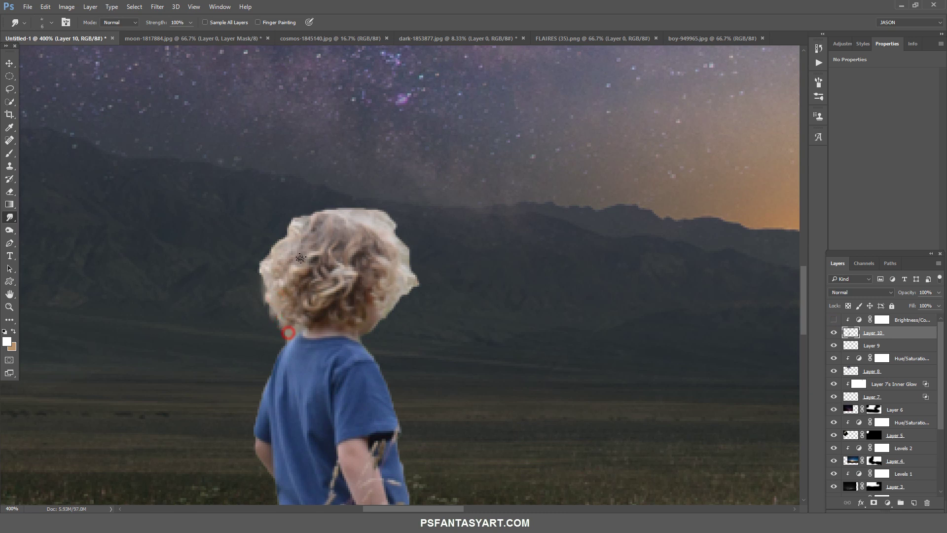
left_click_drag(277, 257, 265, 259)
mouse_move(302, 222)
left_mouse_down()
mouse_move(297, 212)
mouse_move(363, 203)
mouse_move(399, 244)
mouse_move(406, 276)
mouse_move(390, 321)
left_mouse_up()
key("bracketleft")
key("bracketleft")
key("bracketleft")
key("bracketright")
key("bracketright")
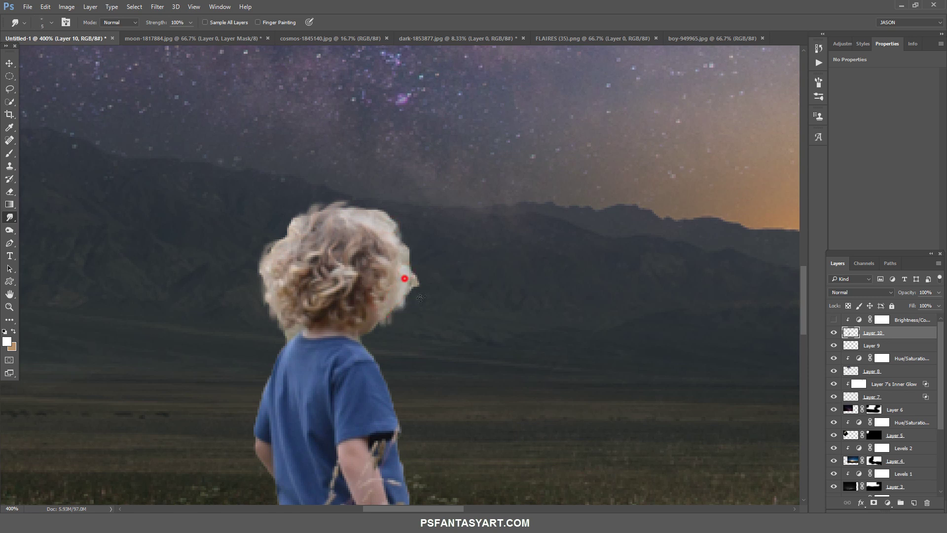
left_click_drag(415, 277, 419, 304)
Soften the remaining right and upper hair strands, then show Brightness/Contrast again
left_click_drag(395, 269, 412, 284)
mouse_move(286, 232)
left_mouse_down()
mouse_move(295, 221)
mouse_move(286, 241)
mouse_move(294, 221)
left_mouse_up()
left_click_drag(400, 299, 399, 315)
left_click_drag(409, 251, 407, 261)
left_click_drag(371, 211, 392, 228)
left_click(834, 320)
left_click(9, 306)
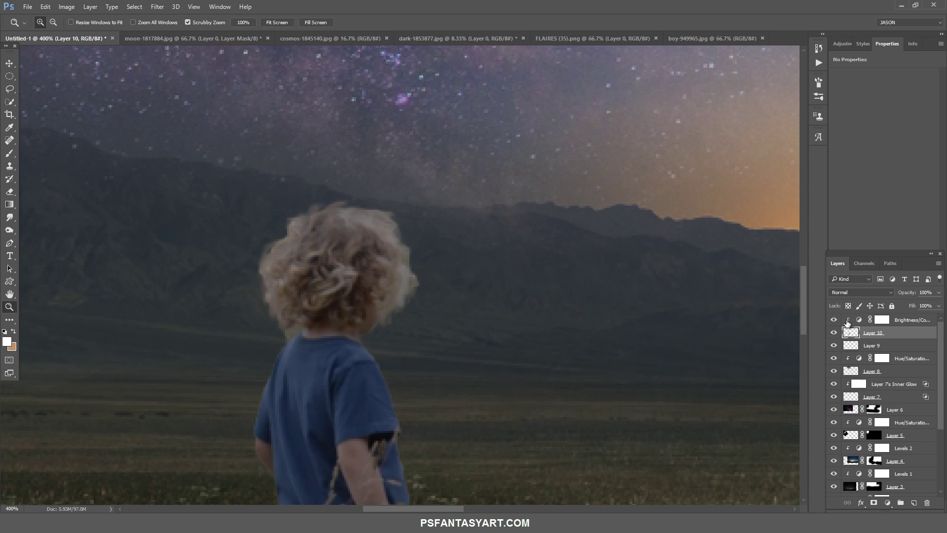
left_click(835, 320)
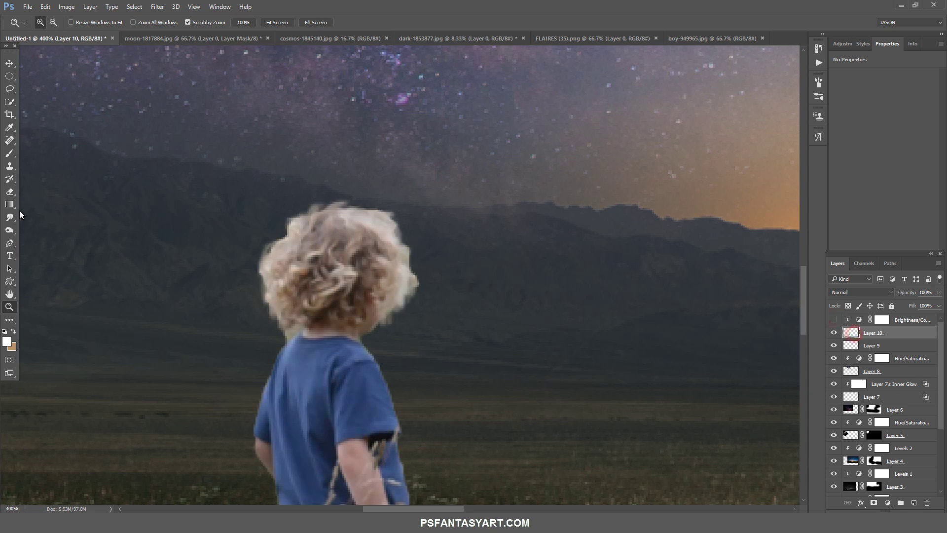
left_click(10, 191)
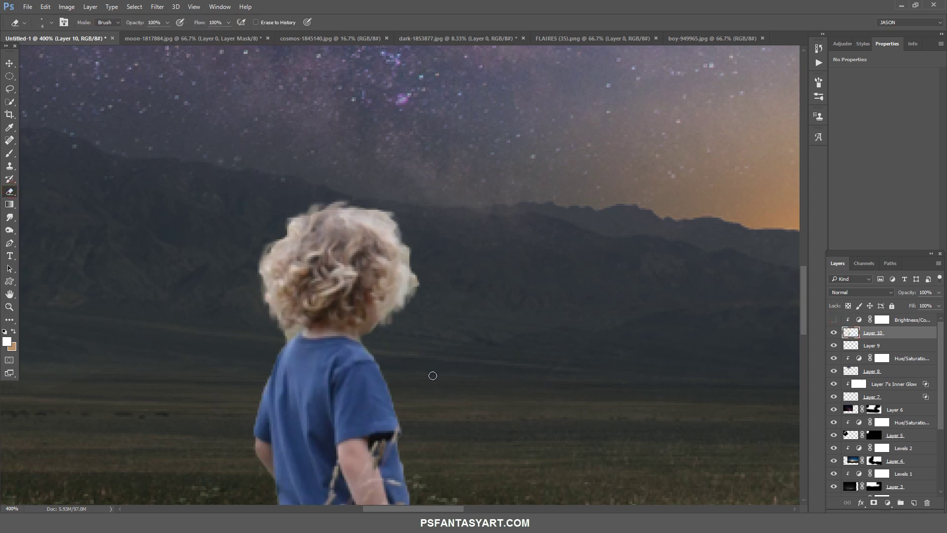
right_click(466, 369)
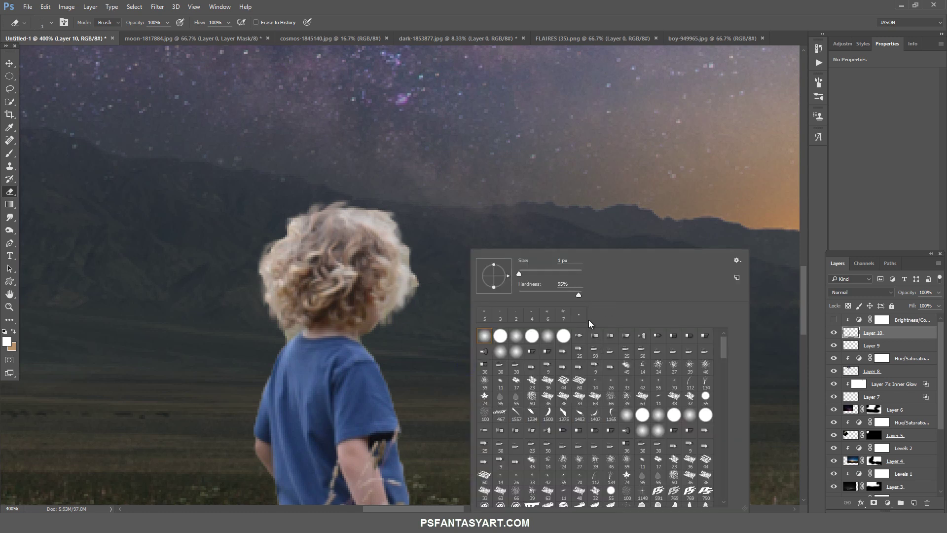
key("Return")
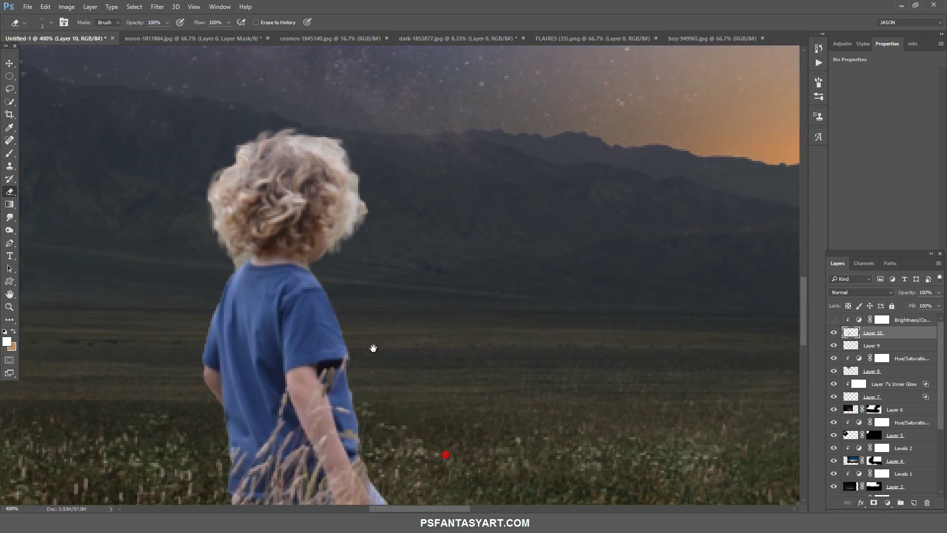
left_click_drag(446, 466, 373, 368)
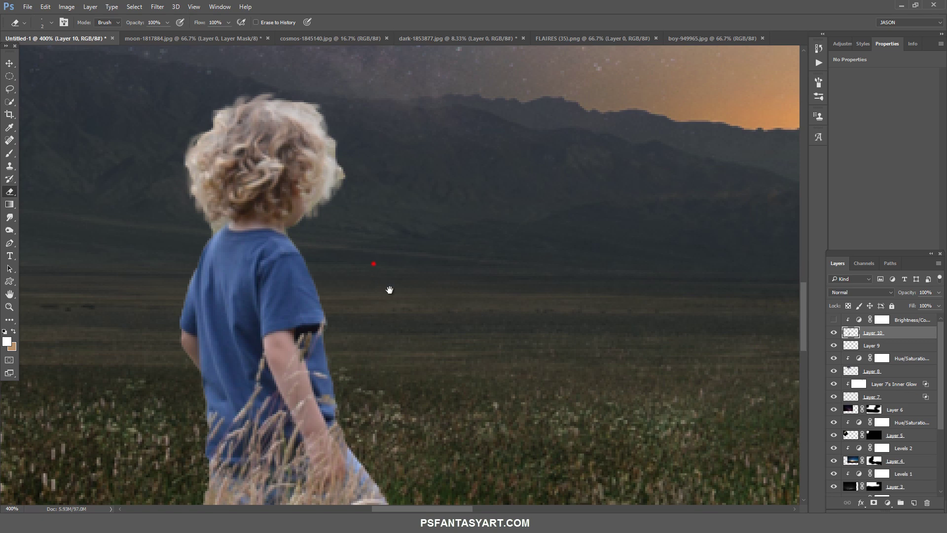
left_click_drag(389, 290, 474, 381)
key("z")
right_click(411, 286)
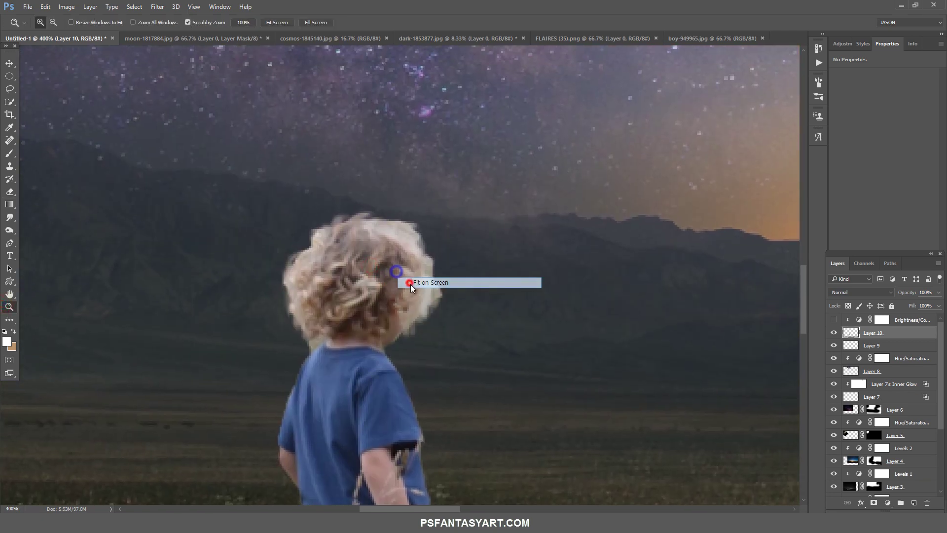
left_click(424, 282)
key("ctrl+1")
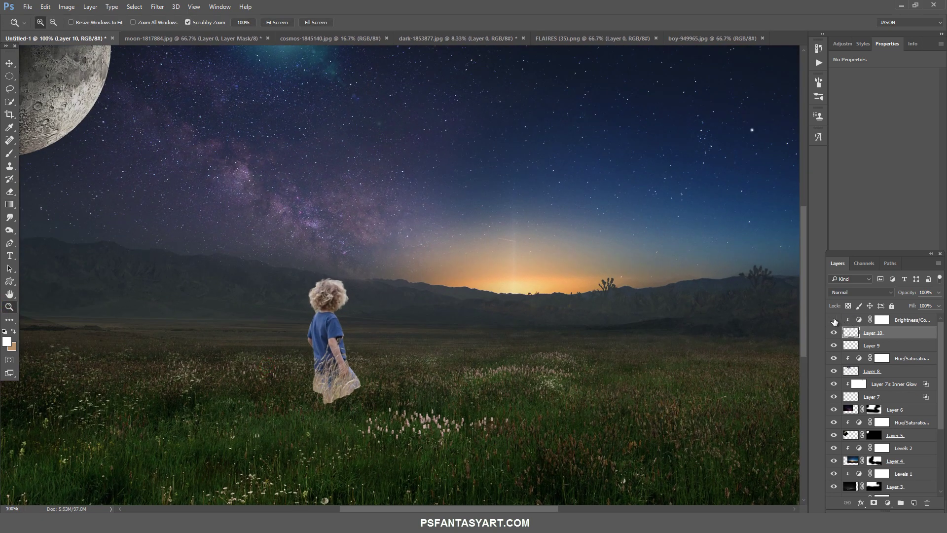
Add a layer mask to Layer 10 and choose the large grass brush
left_click(834, 320)
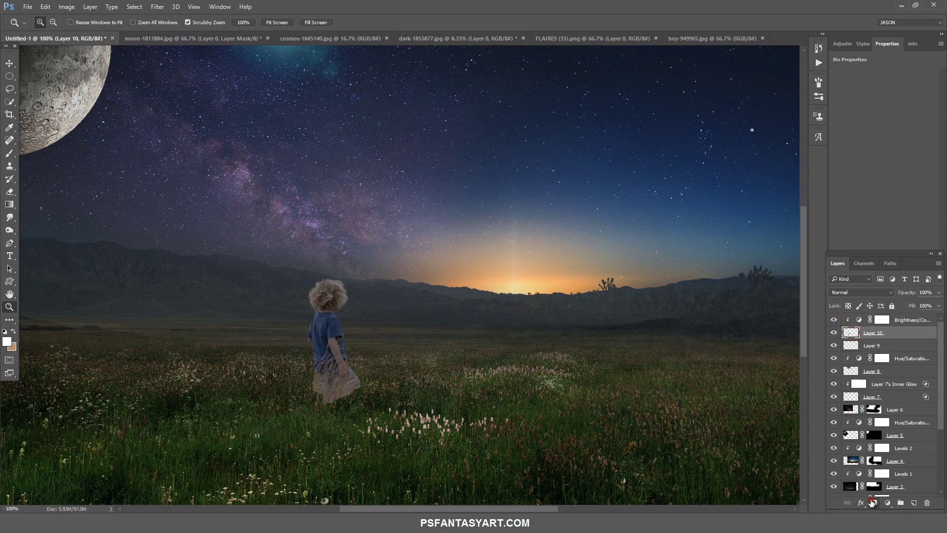
left_click(872, 502)
left_click(10, 152)
right_click(288, 155)
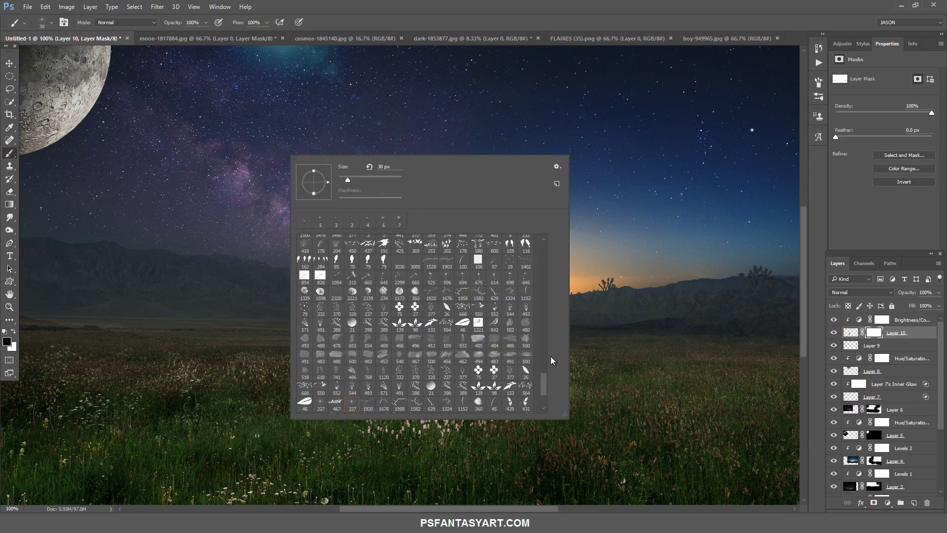
scroll(548, 375, "down", 5)
double_click(526, 404)
Set the grass brush angle to 35° with Shape Dynamics on and Color Dynamics off
key("F5")
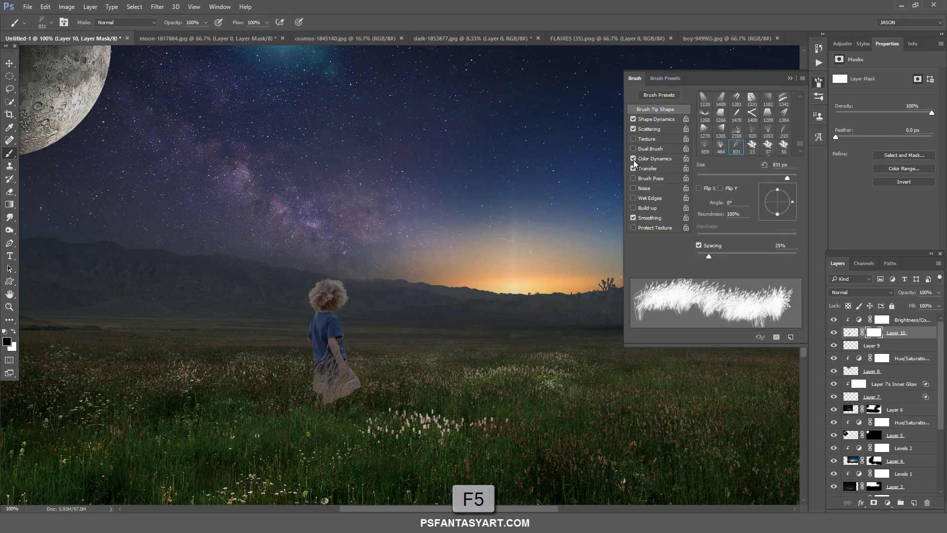
left_click(634, 158)
left_click(634, 119)
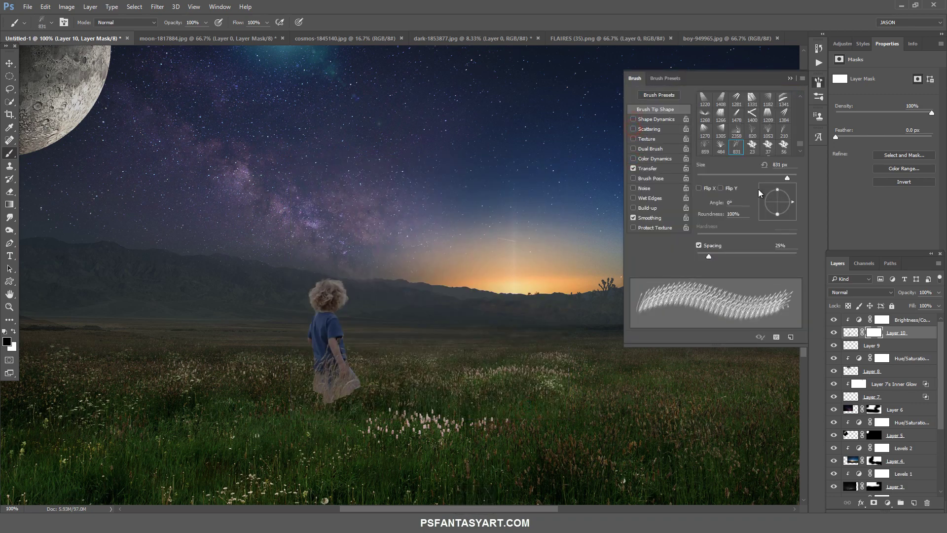
left_click_drag(792, 205, 791, 193)
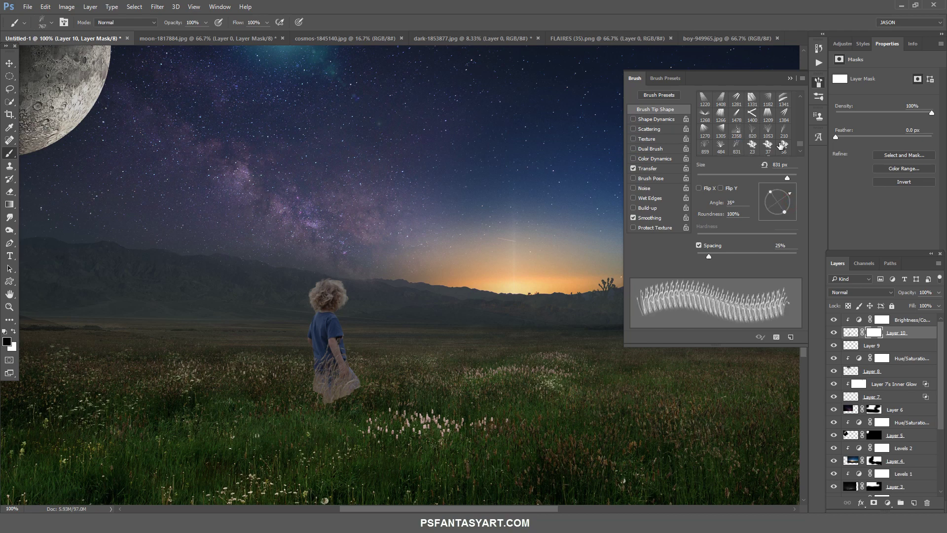
left_click(633, 119)
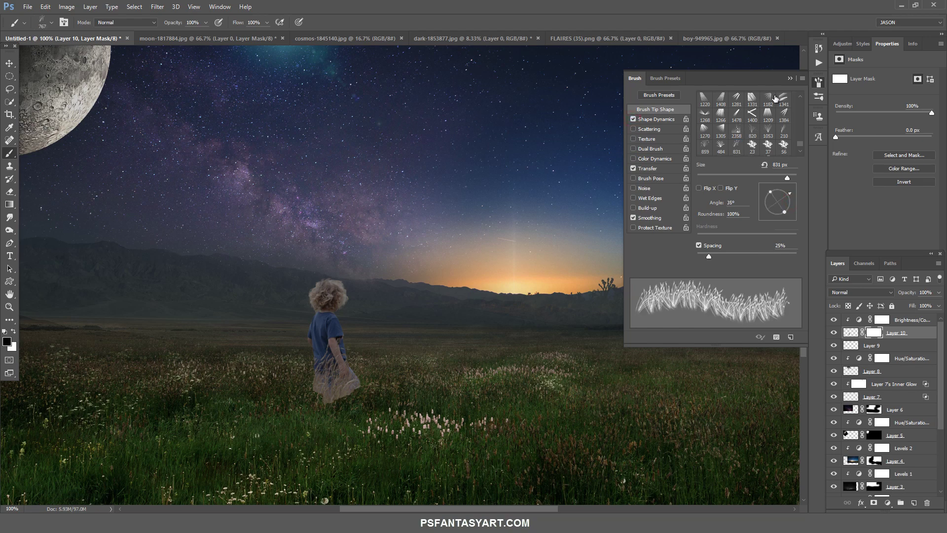
Paint black grass strokes at 100 px over the boy's legs in the mask
key("bracketleft")
key("bracketleft")
key("bracketleft")
key("bracketleft")
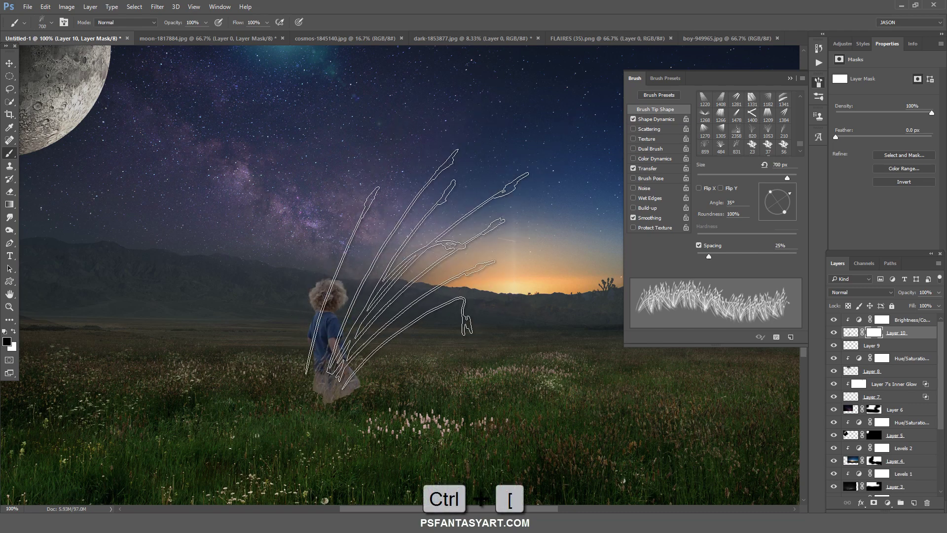
key("bracketleft")
key("bracketleft")
key("bracketleft")
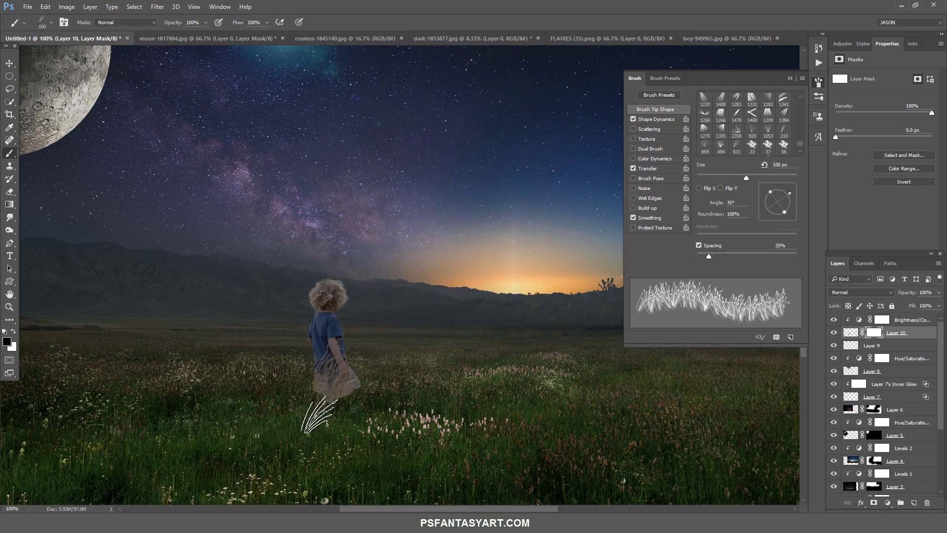
key("bracketleft")
mouse_move(343, 407)
left_mouse_down()
mouse_move(363, 398)
mouse_move(314, 387)
mouse_move(298, 405)
left_mouse_up()
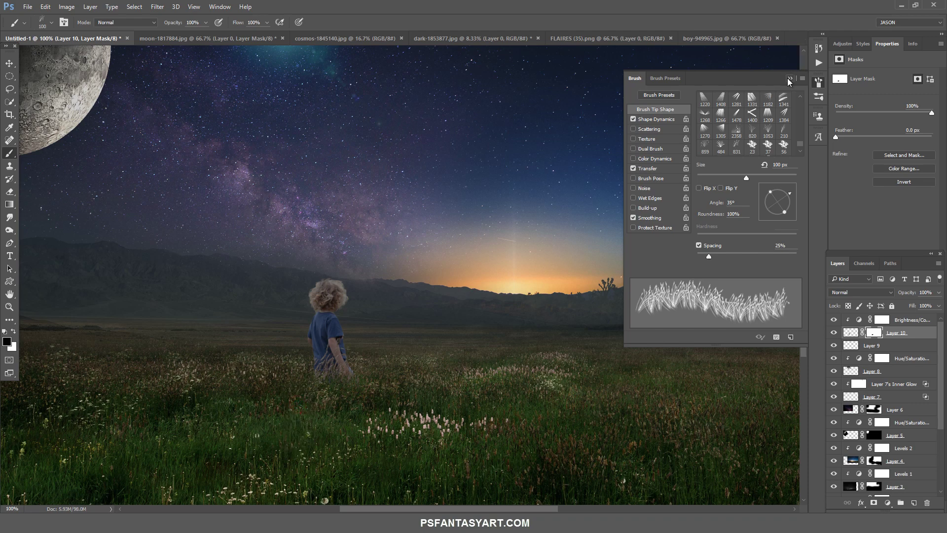
Fit the image on screen and shift the boy about 54 px left, reselecting Layer 10
left_click(789, 78)
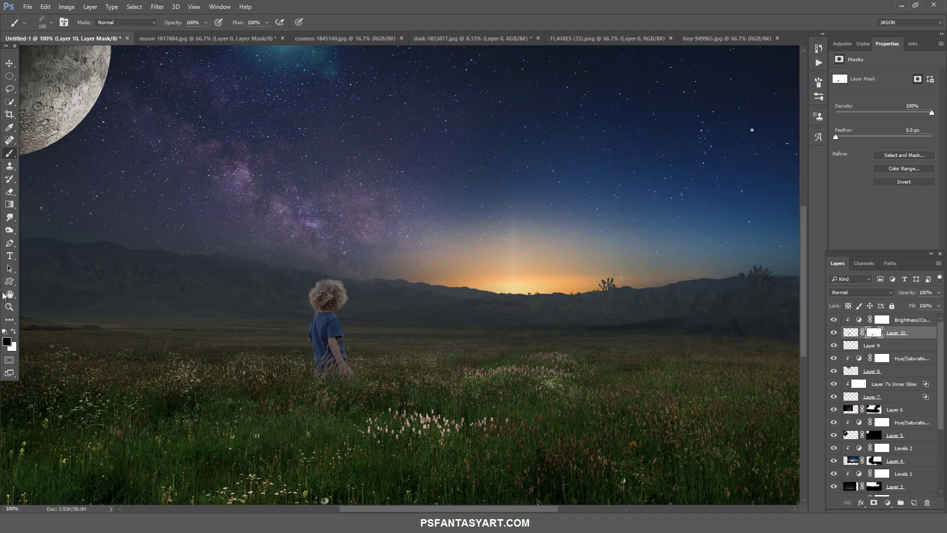
left_click(8, 306)
right_click(290, 332)
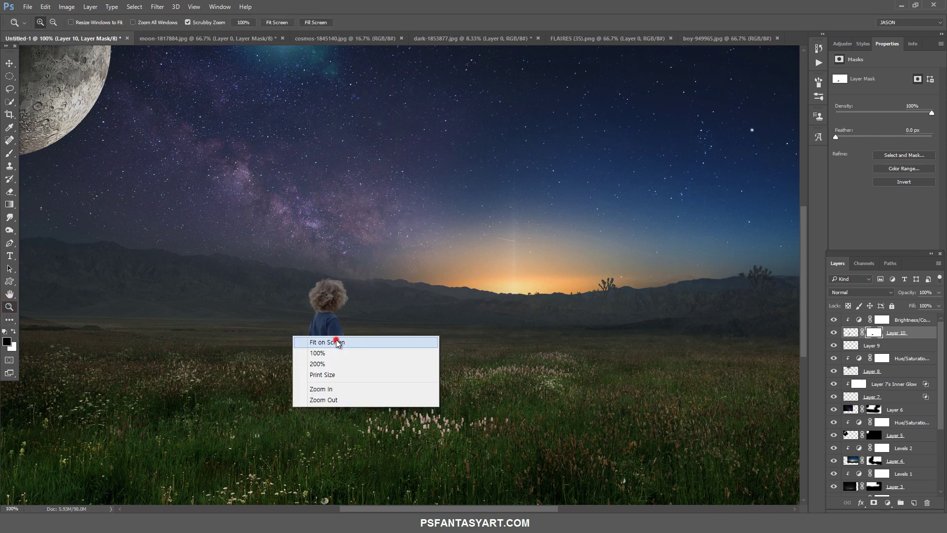
left_click(336, 340)
right_click(354, 375)
left_click(350, 393)
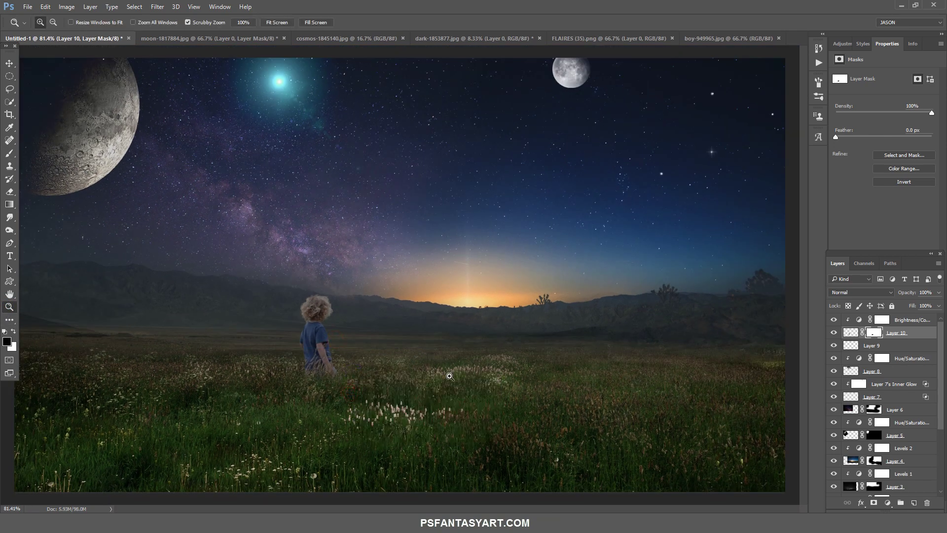
left_click(10, 63)
mouse_move(363, 367)
left_mouse_down()
mouse_move(336, 368)
mouse_move(342, 385)
left_mouse_up()
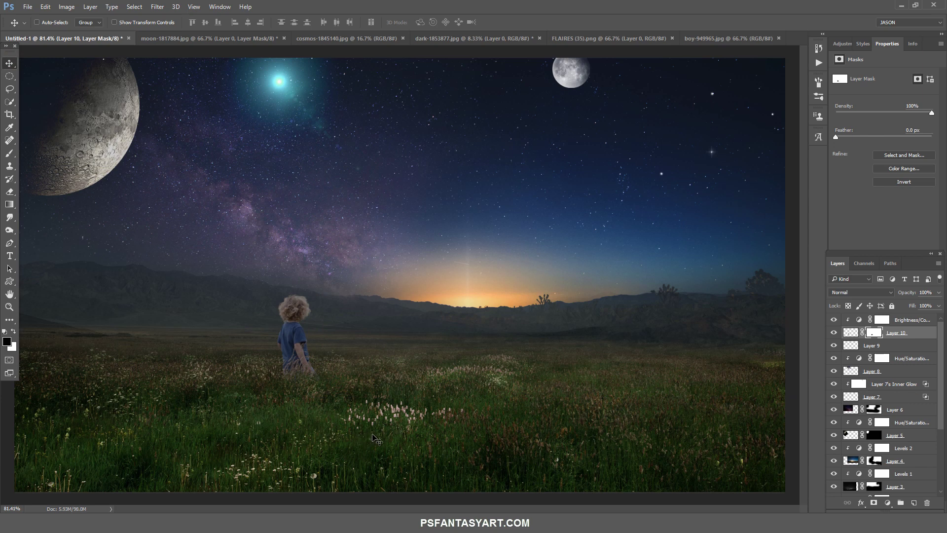
left_click(903, 321)
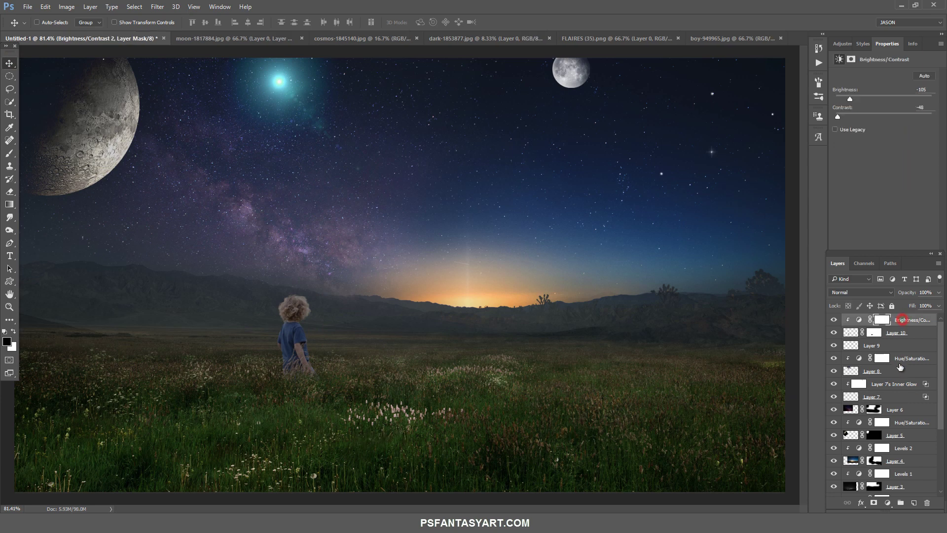
left_click(901, 334)
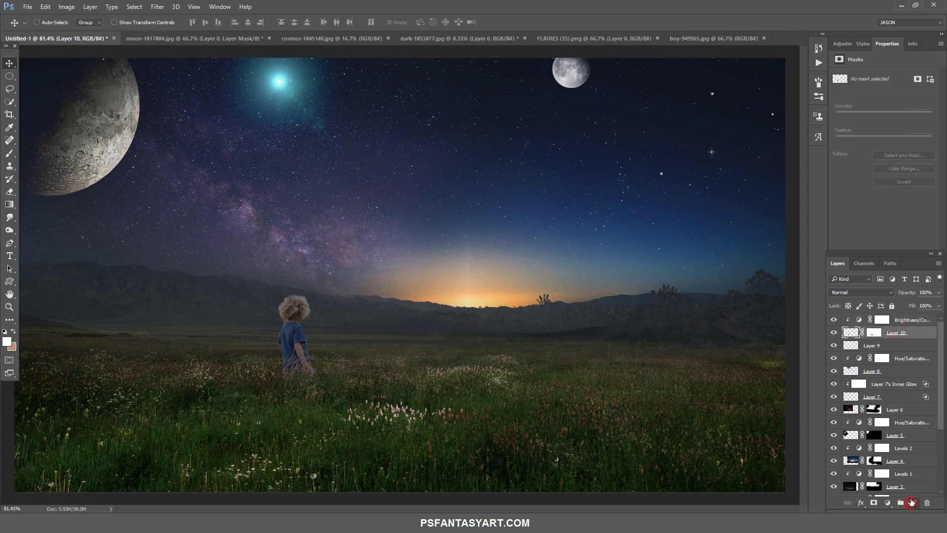
Add Layer 11 clipped to the boy, filled with 50% gray, in Overlay mode
left_click(914, 503)
key("ctrl+alt+g")
key("shift+F5")
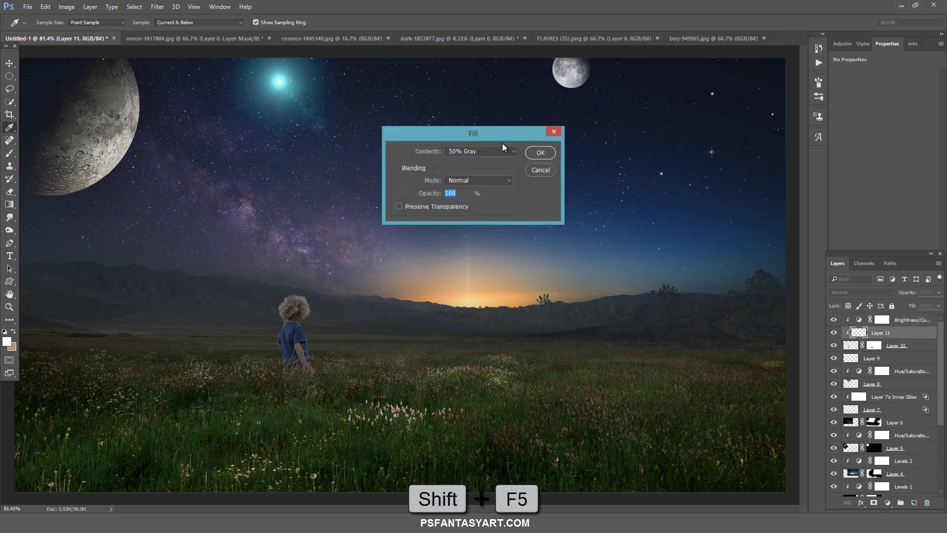
left_click(502, 151)
left_click(485, 222)
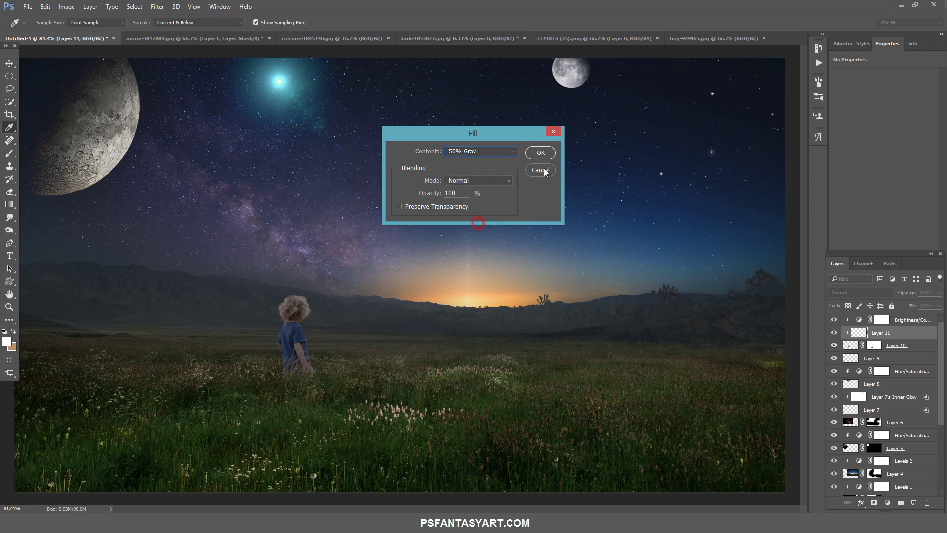
left_click(541, 152)
key("v")
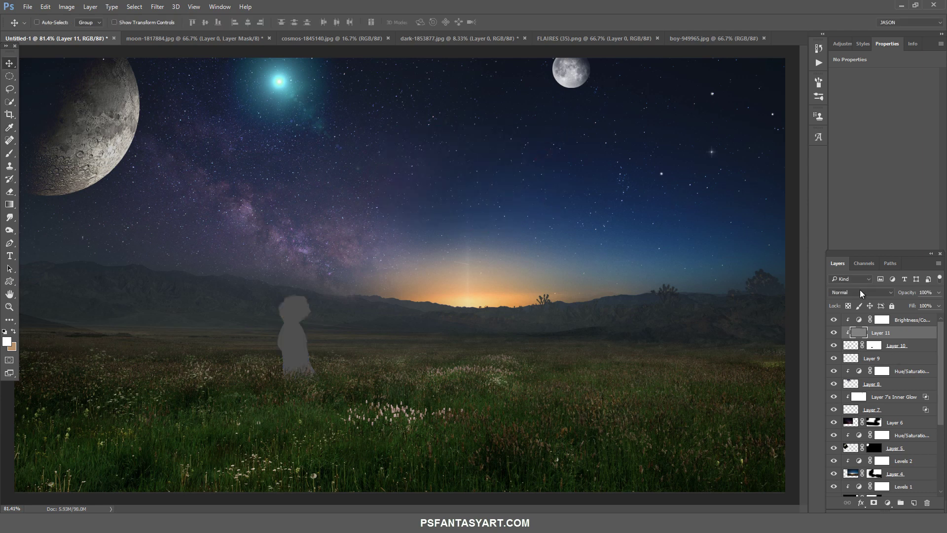
left_click(861, 293)
left_click(844, 390)
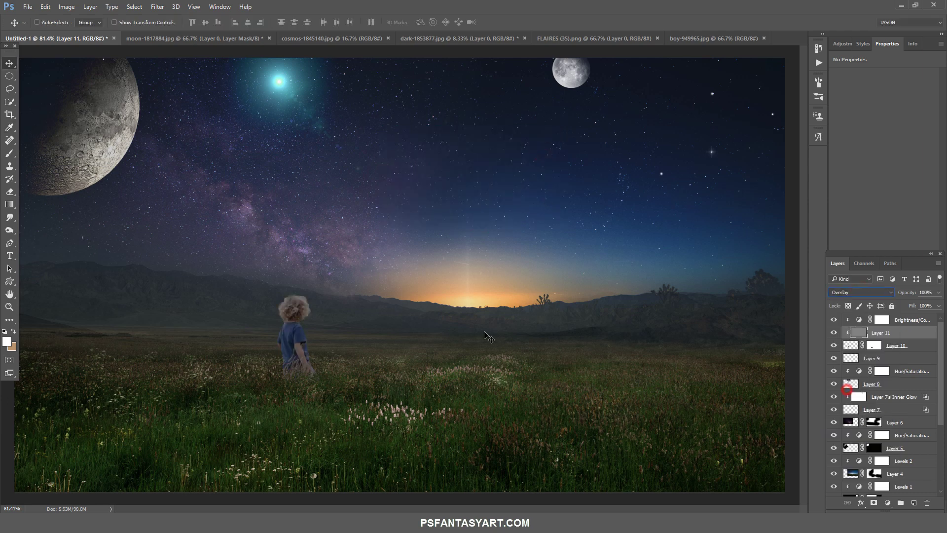
Zoom in to 300% around the boy
left_click(9, 307)
left_click(351, 356)
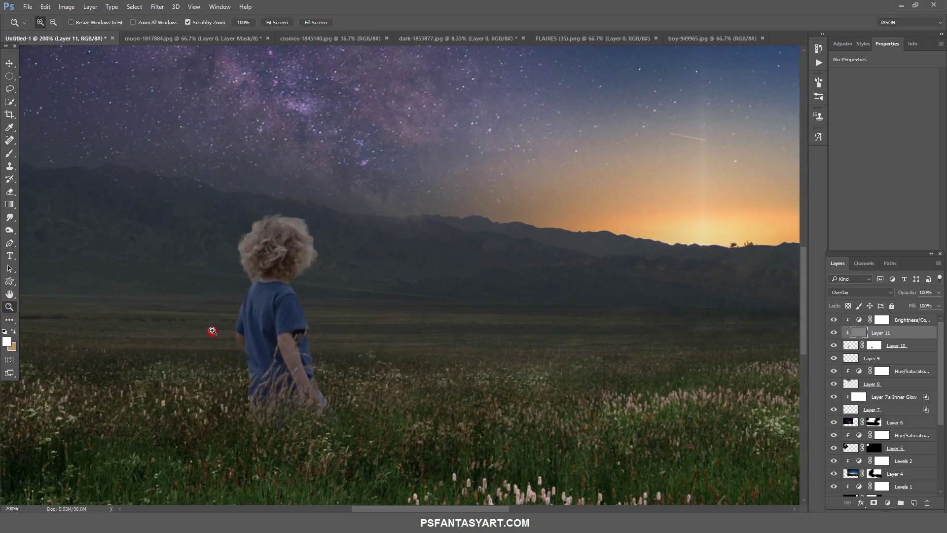
left_click(212, 331)
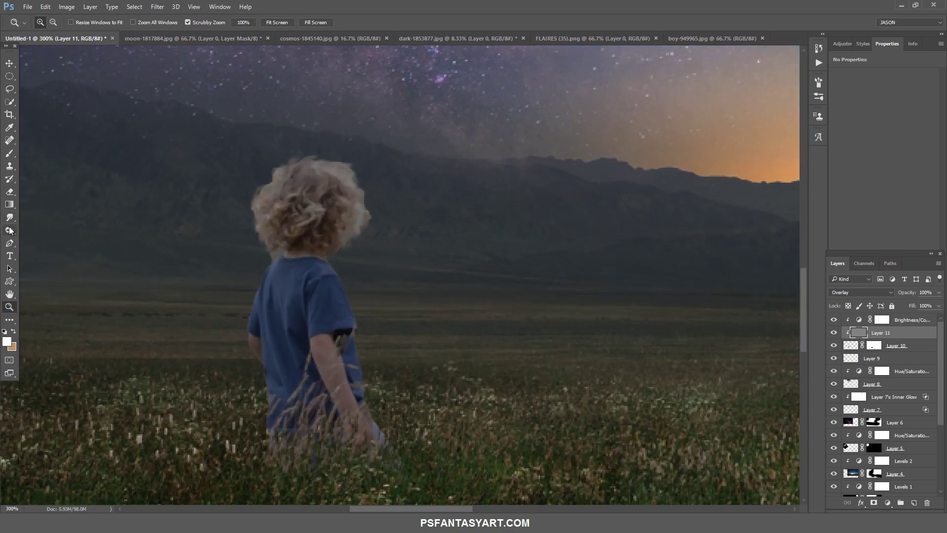
left_click(10, 231)
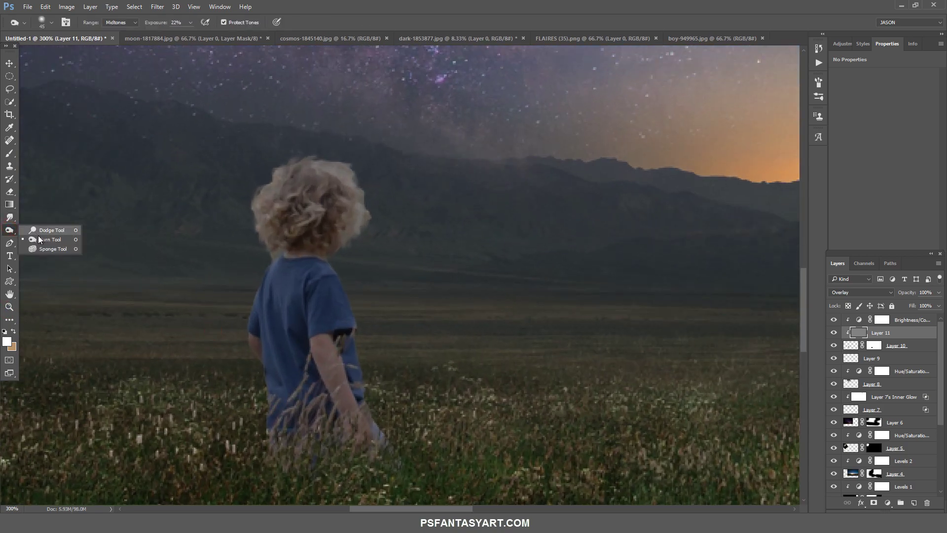
Dodge the boy's shirt edge, shoulder and arm at 20% exposure on Layer 11
left_click(49, 231)
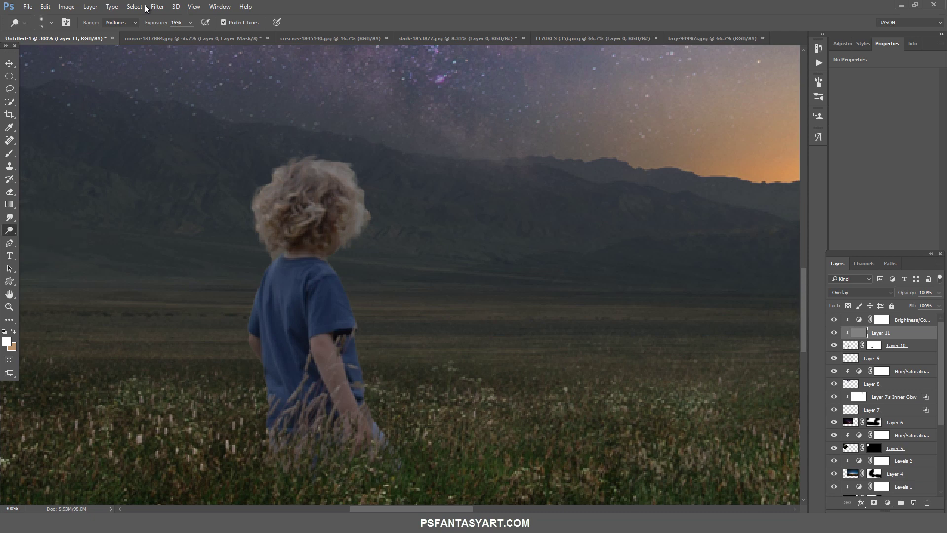
left_click(182, 22)
left_click_drag(151, 23, 157, 23)
left_click_drag(257, 293, 280, 373)
left_click_drag(312, 312, 348, 359)
left_click_drag(333, 269, 354, 313)
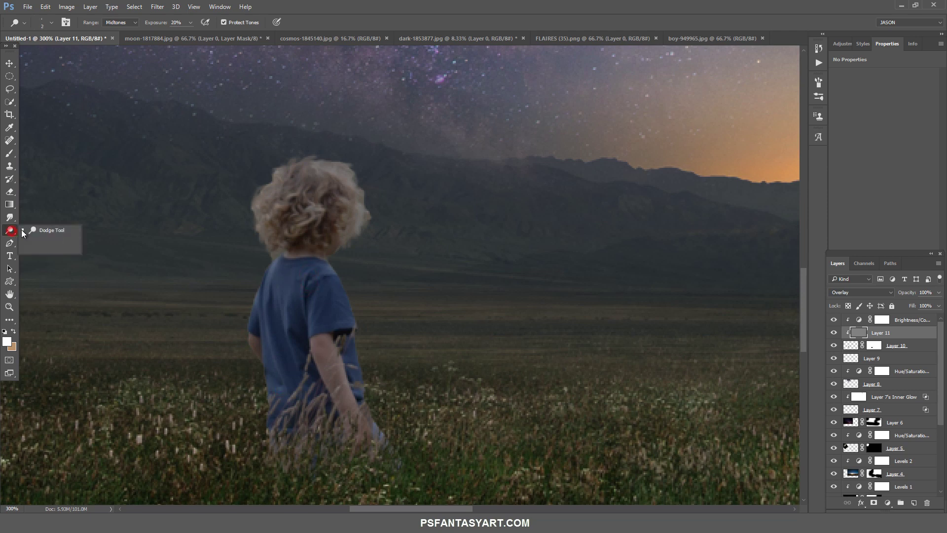
Burn the boy's arm, a shirt patch and his neck at 20% exposure with small brushes
right_click(9, 230)
left_click(49, 241)
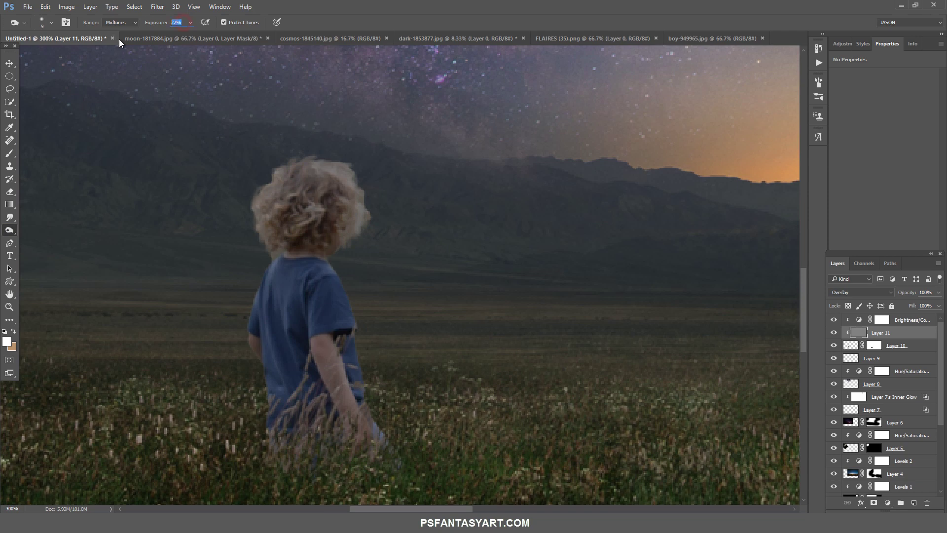
type("20")
key("Return")
key("bracketright")
key("bracketright")
key("bracketright")
key("bracketright")
key("bracketright")
key("bracketright")
key("bracketright")
key("bracketright")
key("bracketleft")
key("bracketleft")
key("bracketleft")
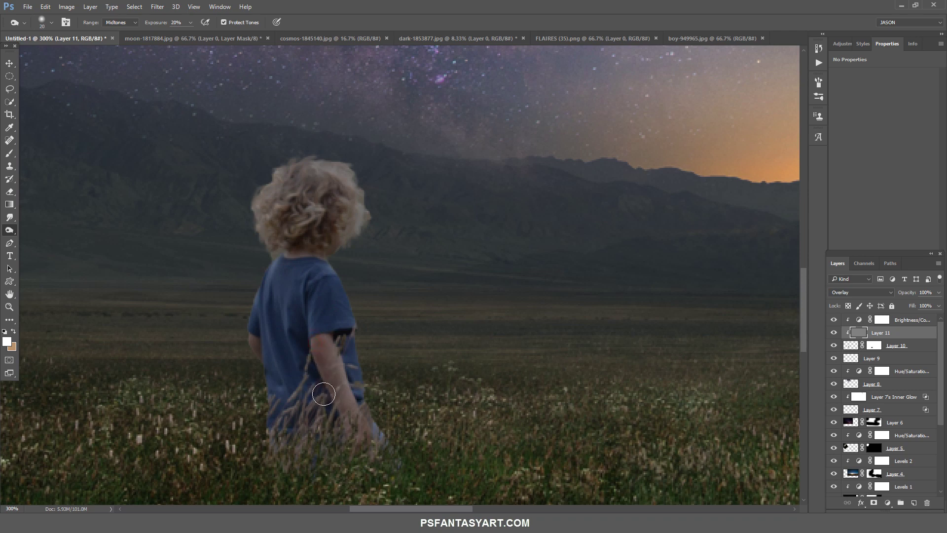
left_click_drag(341, 400, 350, 429)
key("bracketright")
left_click_drag(275, 325, 280, 338)
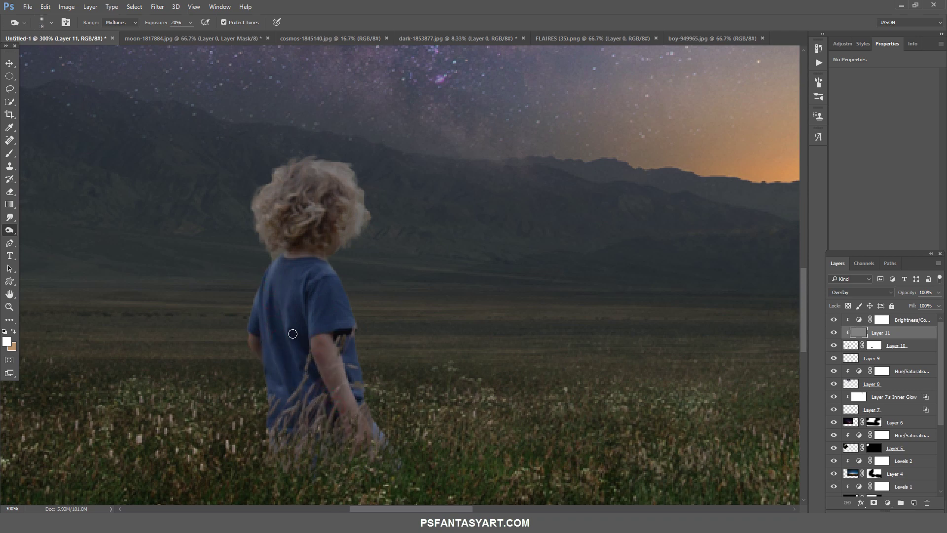
key("bracketright")
left_click_drag(294, 245, 296, 256)
Burn the shirt shoulder, hair, arm and lower shirt darker, comparing Layer 11 on and off
key("bracketright")
left_click_drag(326, 291, 319, 340)
left_click_drag(280, 366, 284, 402)
key("bracketright")
key("bracketright")
key("bracketright")
left_click(288, 207)
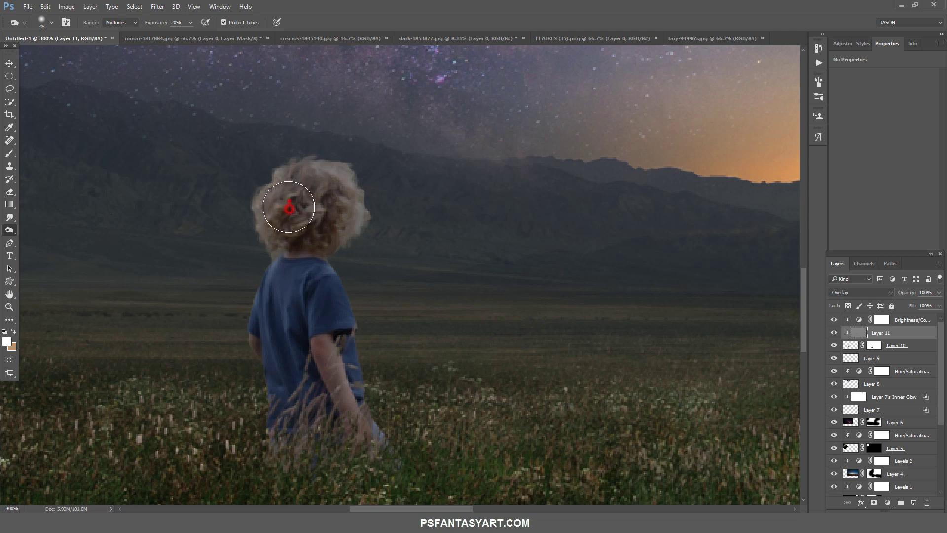
left_click_drag(289, 208, 307, 200)
key("bracketleft")
key("bracketleft")
left_click_drag(342, 410, 351, 471)
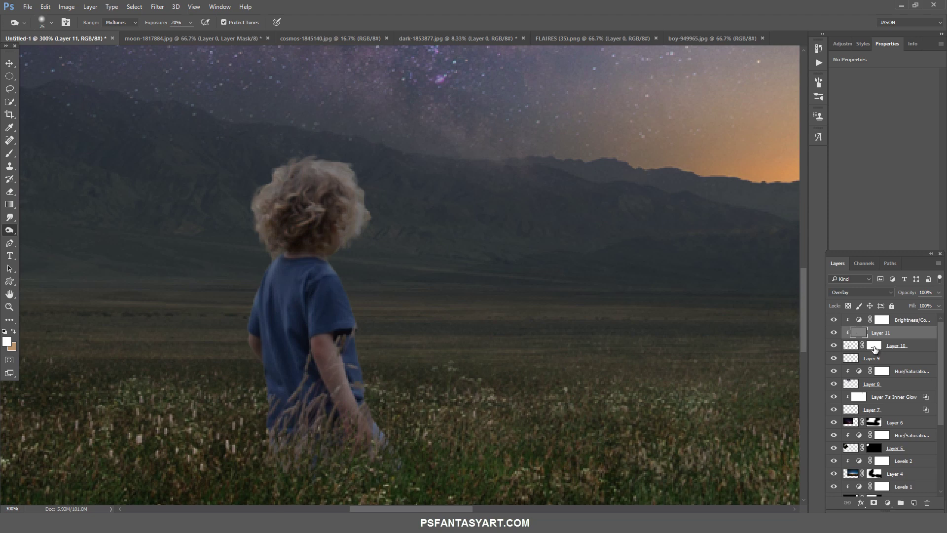
left_click(834, 334)
key("bracketright")
key("bracketright")
key("bracketright")
key("bracketright")
left_click_drag(280, 391, 334, 391)
key("bracketleft")
key("bracketleft")
key("bracketleft")
key("bracketleft")
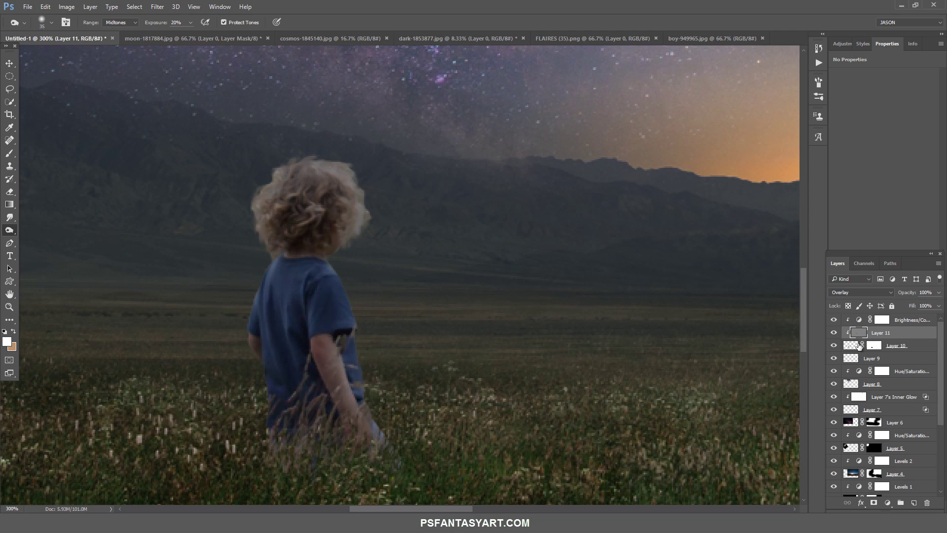
Paint grass blades into Layer 10's mask around the boy's legs with a size-50 grass brush
left_click(869, 345)
left_click(10, 153)
key("d")
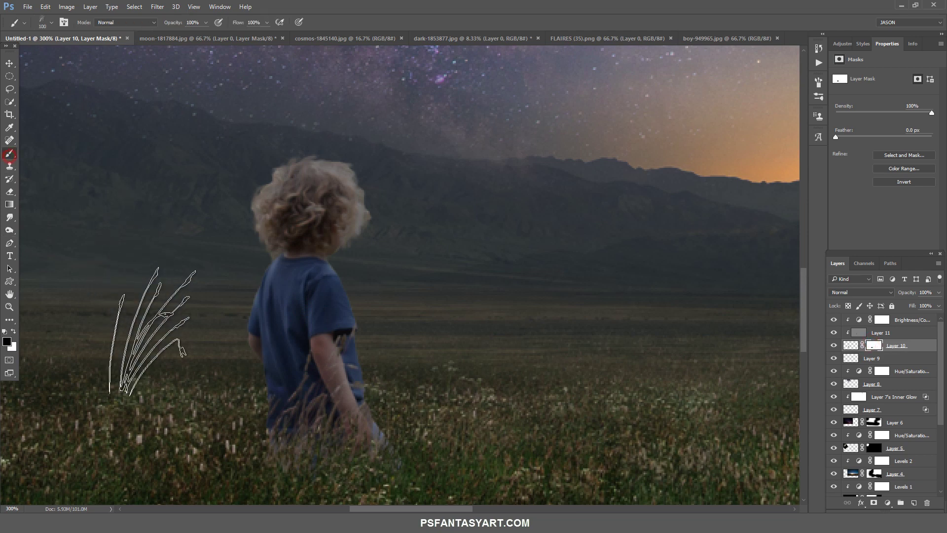
key("bracketleft")
key("bracketleft")
key("bracketleft")
key("bracketleft")
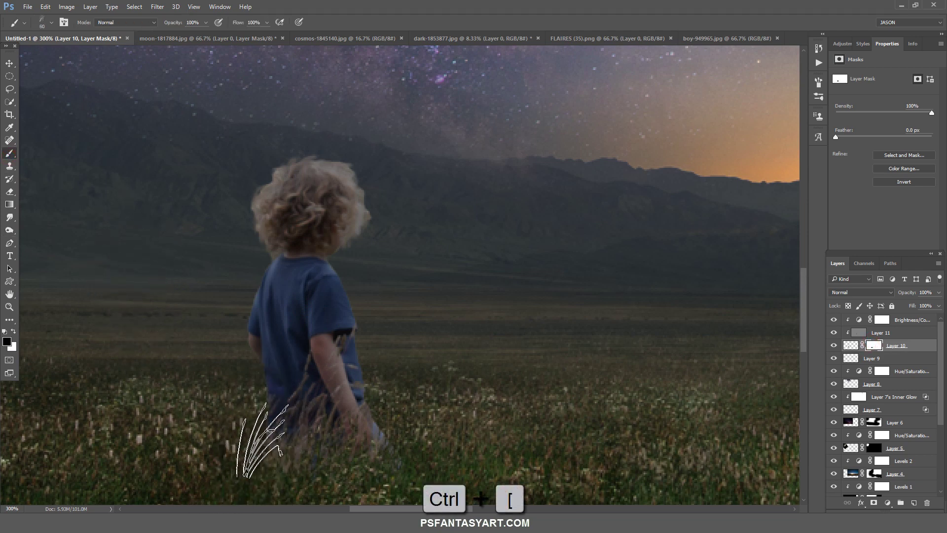
key("bracketleft")
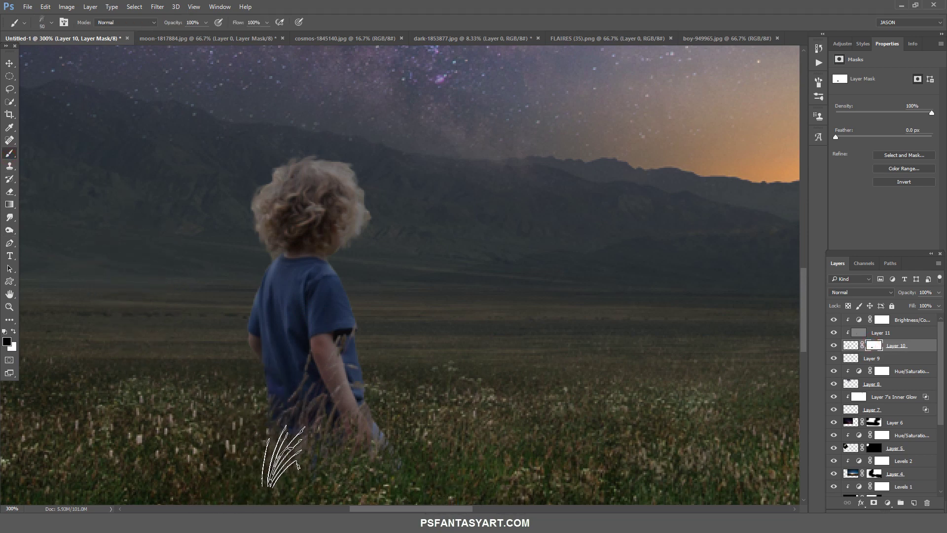
left_click_drag(296, 444, 281, 438)
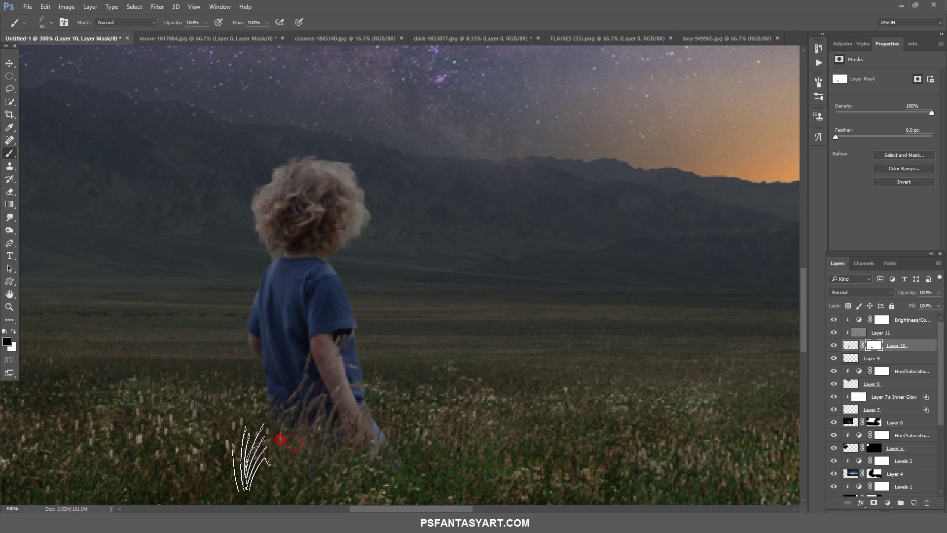
left_click(397, 461)
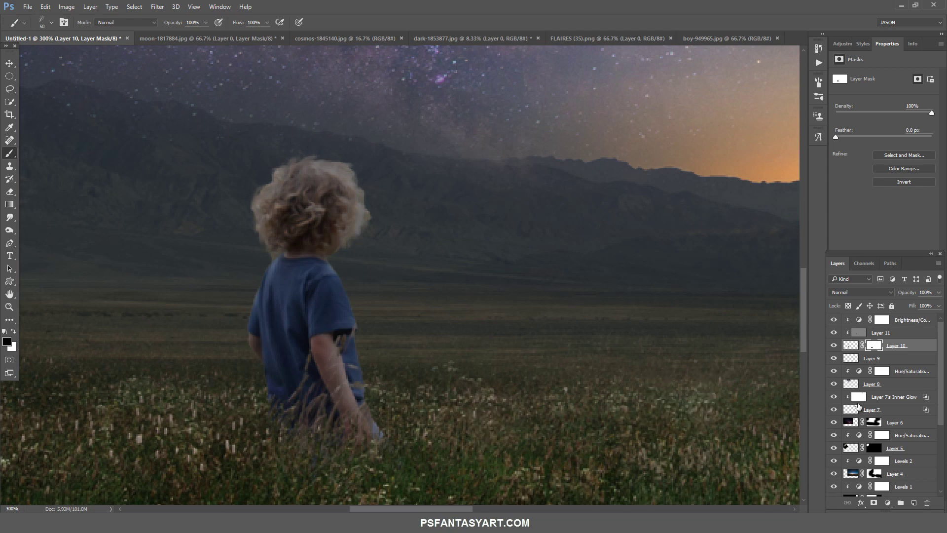
left_click(901, 320)
Add a new Layer 12 clipped to the layer below and set the foreground to tan b89169
left_click(915, 502)
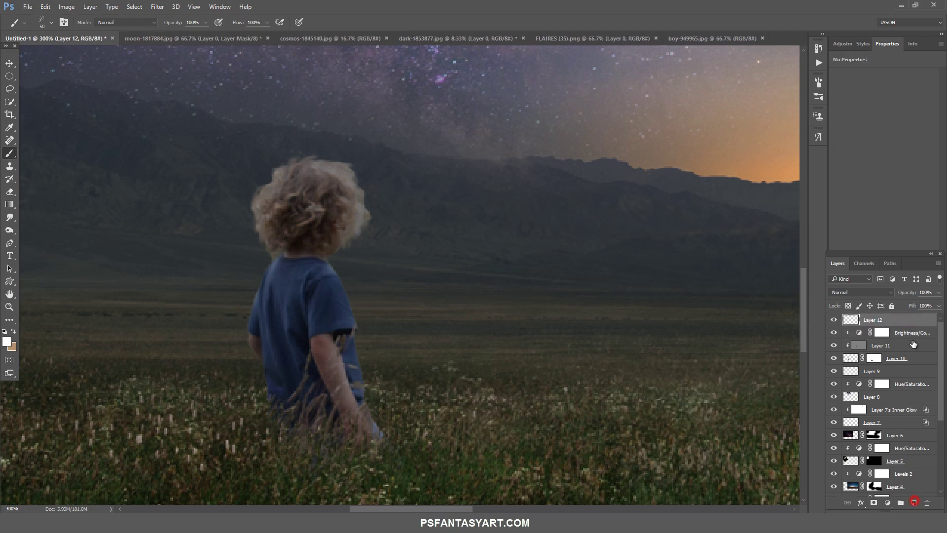
left_click(912, 323, "alt")
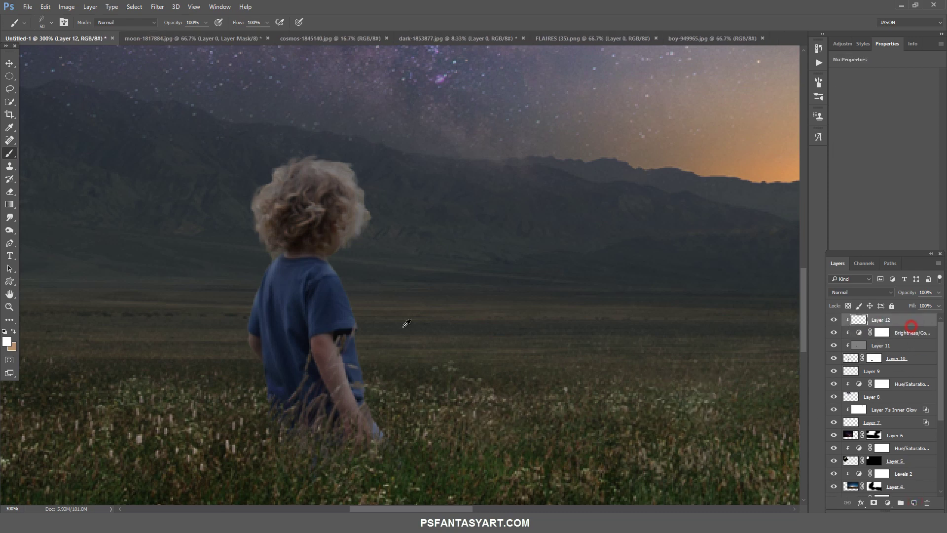
key("x")
left_click(7, 342)
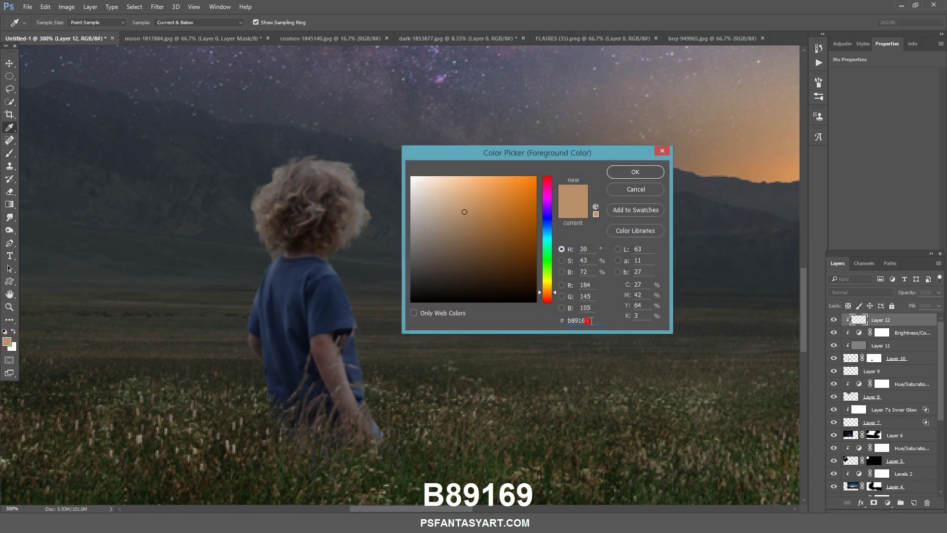
double_click(596, 321)
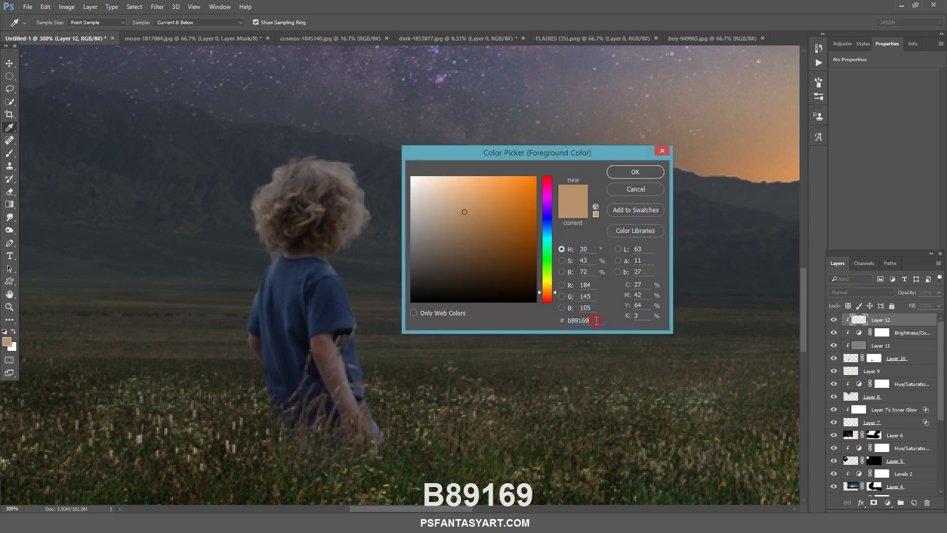
left_click(636, 172)
Paint a soft tan glow along the right edge of the boy's hair and arm
key("b")
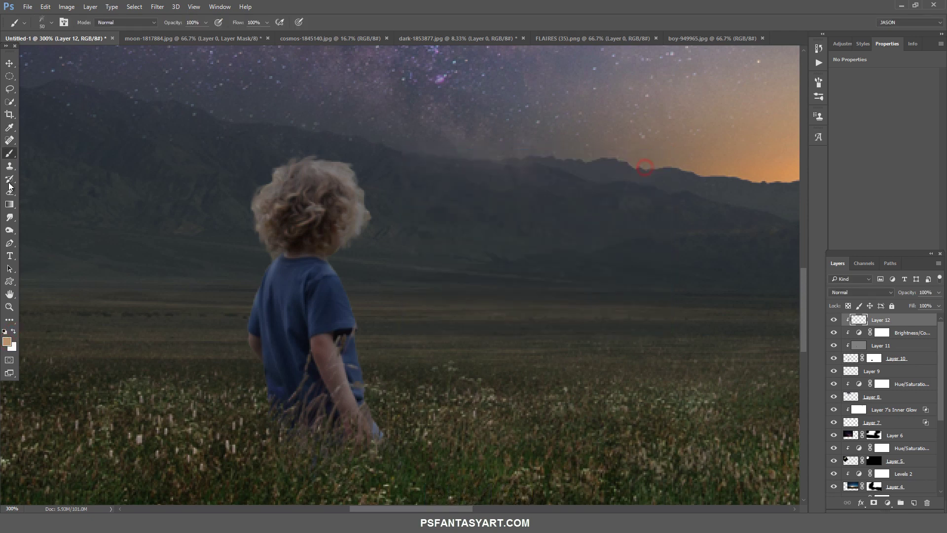
right_click(275, 234)
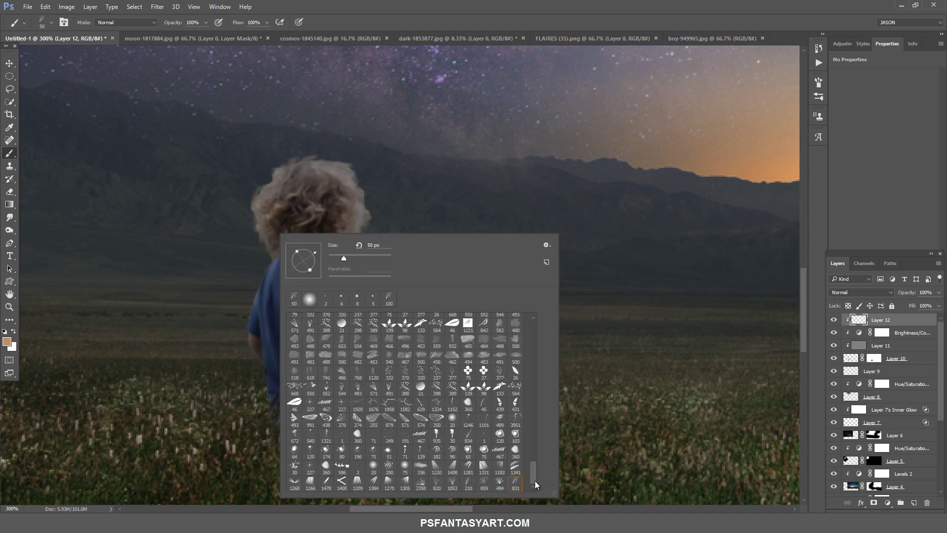
left_click_drag(537, 476, 536, 326)
double_click(294, 320)
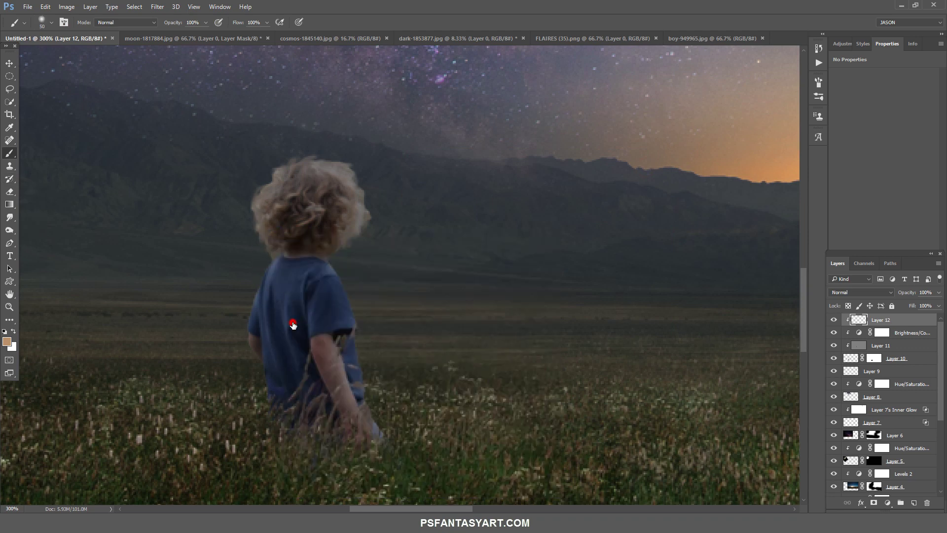
left_click(349, 160)
left_click_drag(377, 200, 373, 292)
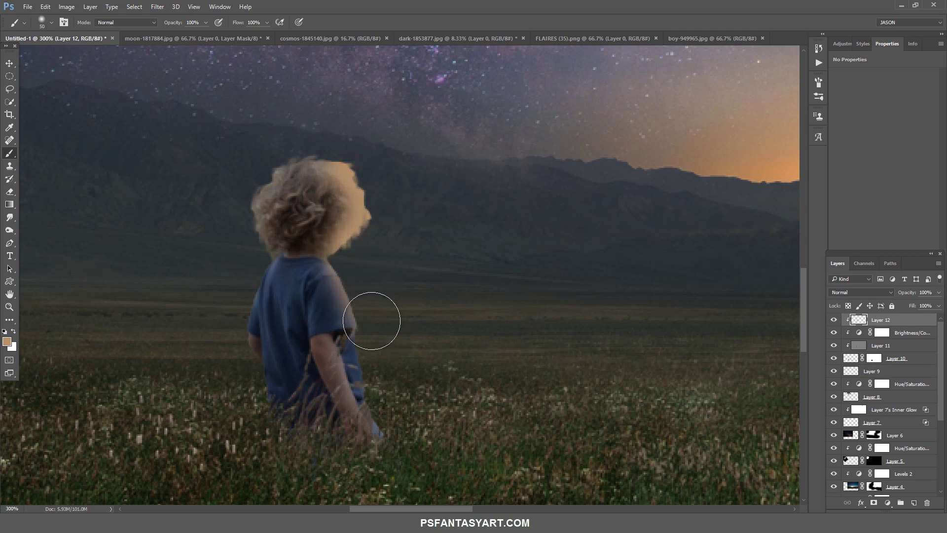
left_click_drag(376, 324, 392, 397)
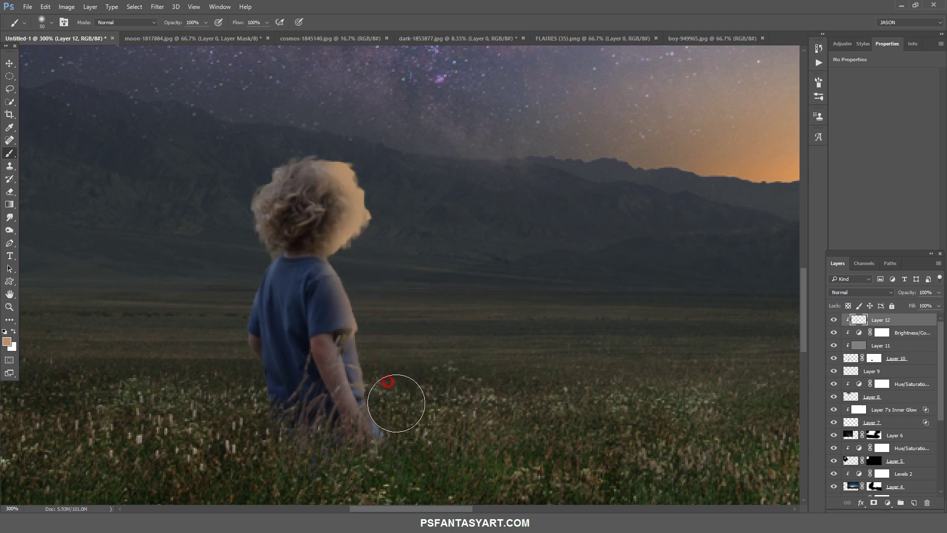
Set Layer 12 to Color Dodge and fit the whole composite on screen
left_click(844, 292)
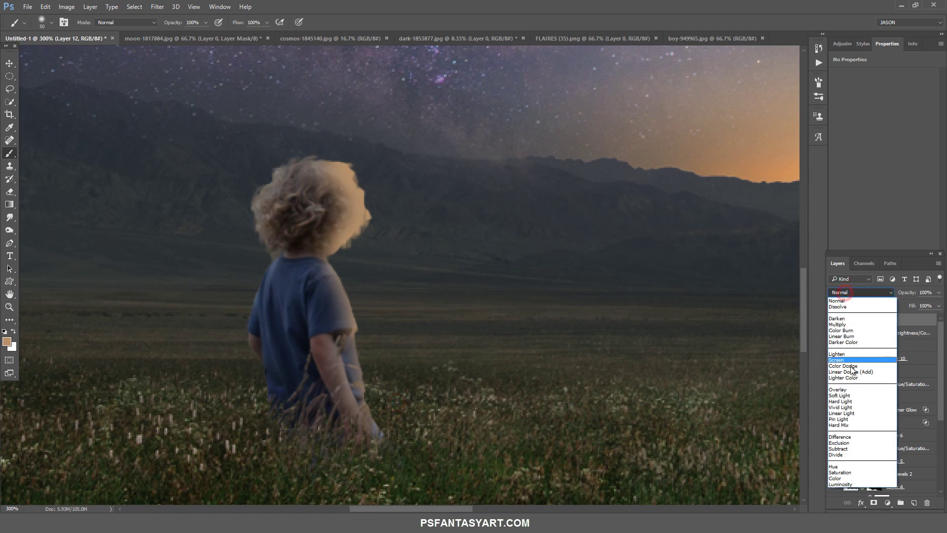
left_click(850, 364)
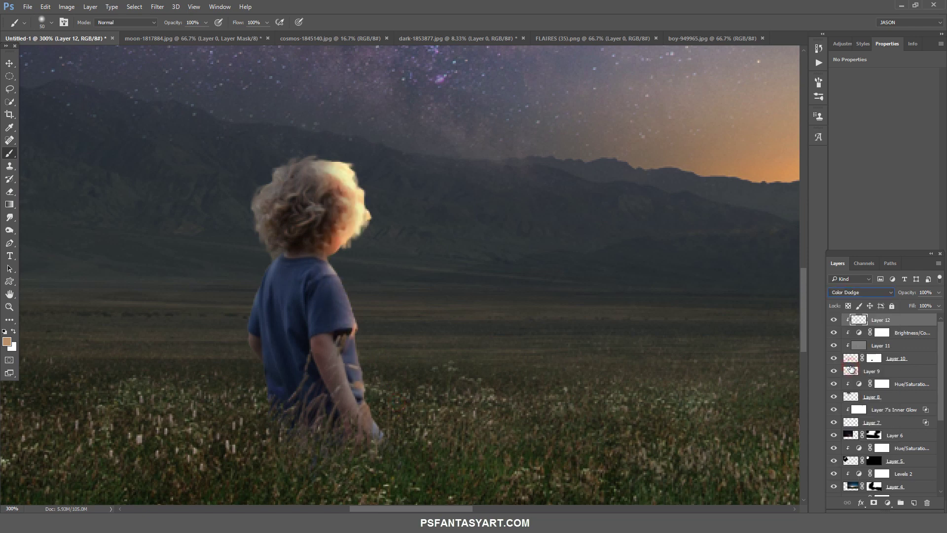
left_click(10, 307)
right_click(419, 305)
left_click(434, 313)
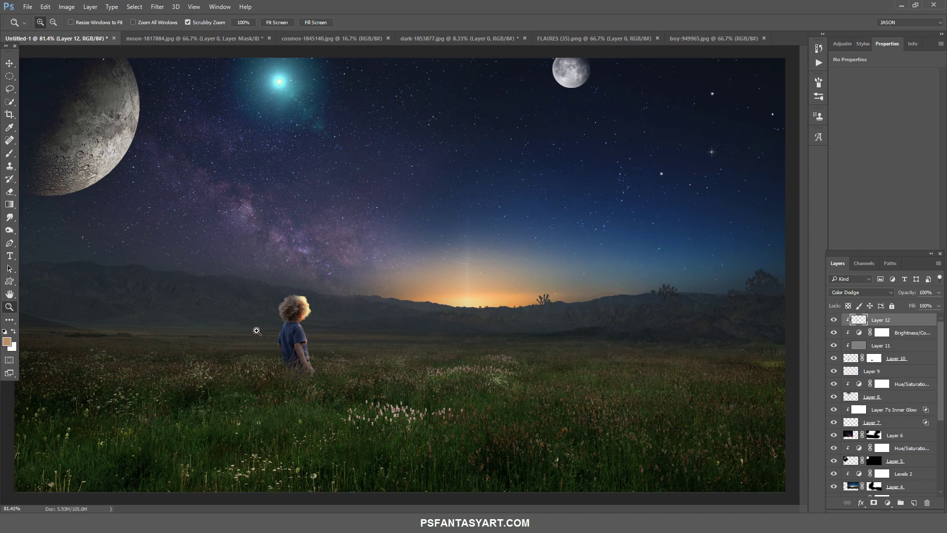
Brighten the boy's shoulder edge, then duplicate Layer 10 and darken it to Lightness -100
left_click(10, 153)
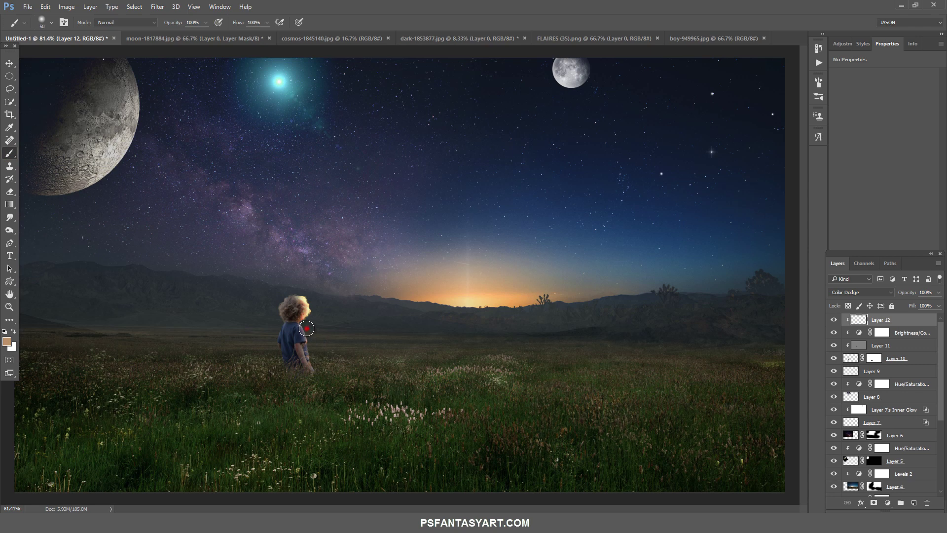
left_click_drag(309, 336, 326, 359)
key("ctrl+j")
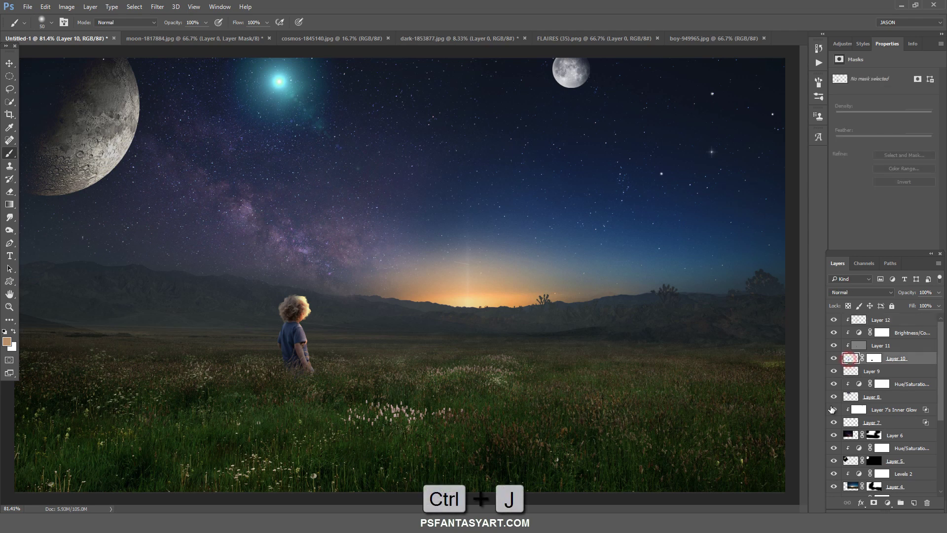
key("ctrl+u")
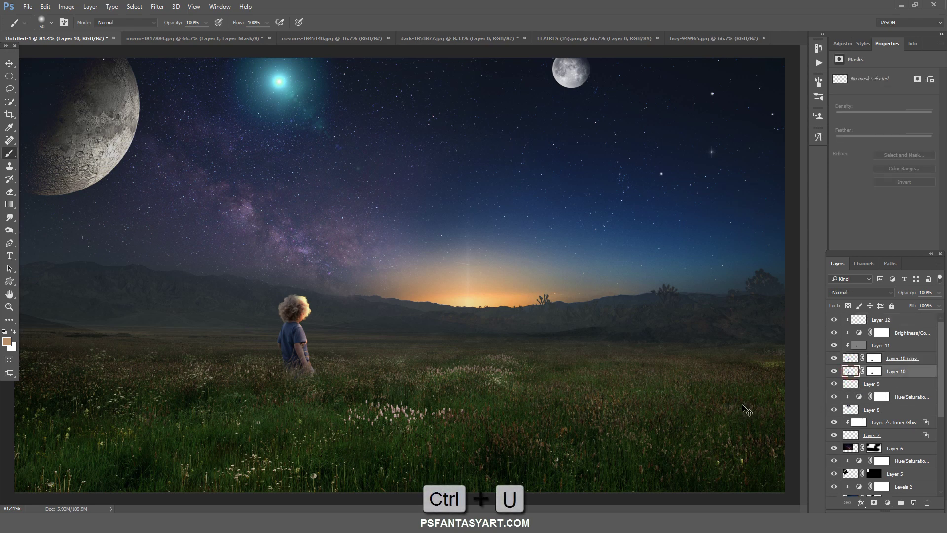
left_click_drag(283, 323, 235, 323)
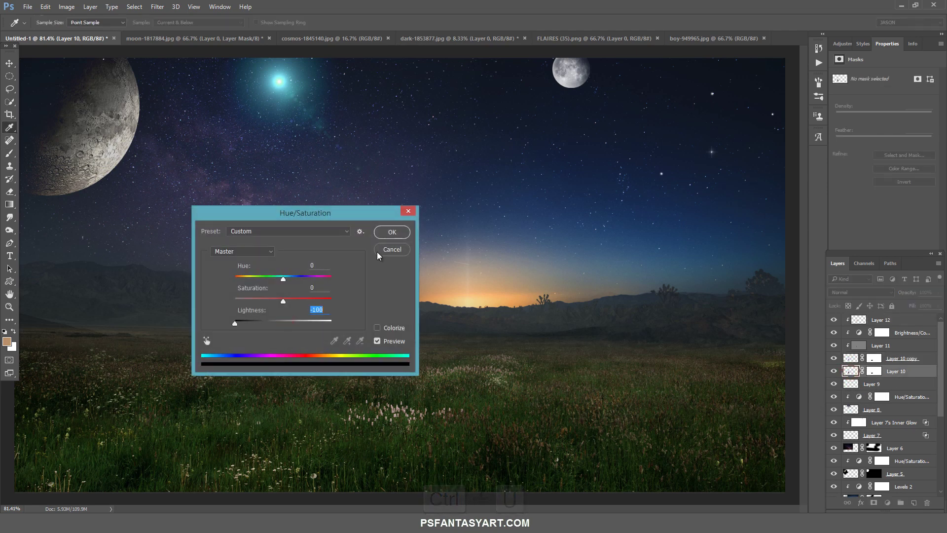
left_click(382, 237)
key("ctrl+t")
Flip the black boy copy vertically, move it below his feet and stretch it across the grass
right_click(464, 312)
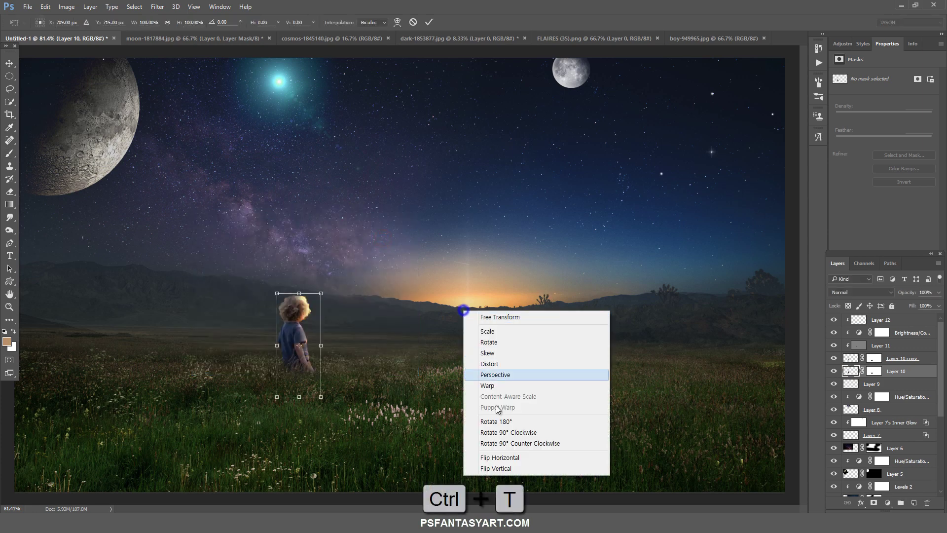
left_click(506, 467)
mouse_move(298, 357)
left_mouse_down()
mouse_move(298, 418)
mouse_move(299, 410)
left_mouse_up()
left_click_drag(321, 449, 380, 479)
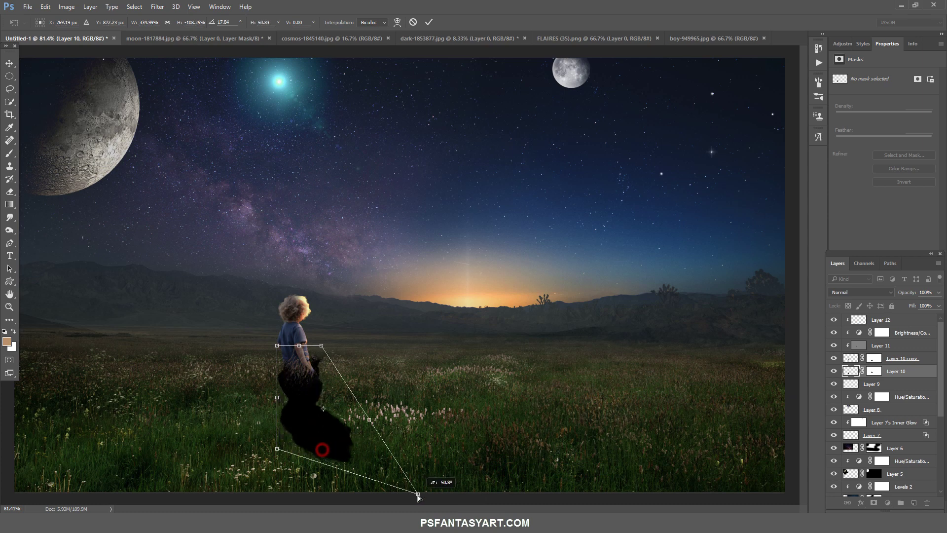
left_click_drag(277, 449, 271, 507)
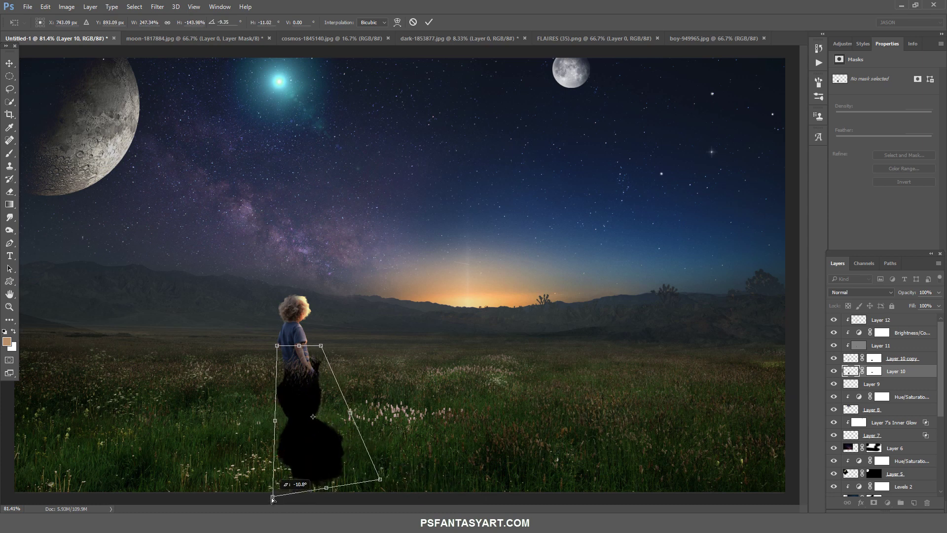
Refine the shadow's corners to meet the boy's feet, commit, and lower its opacity to 37%
left_click_drag(321, 346, 314, 352)
left_click_drag(275, 499, 255, 513)
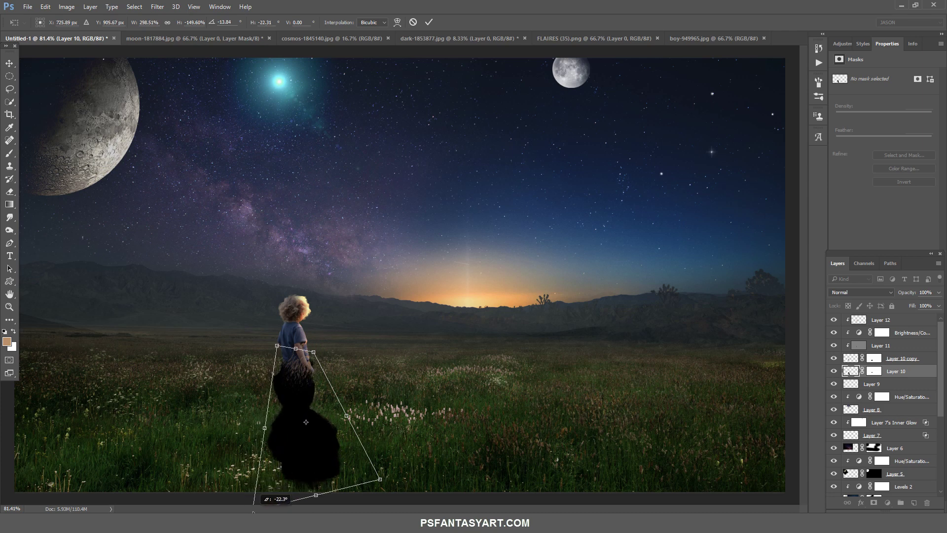
left_click_drag(313, 360, 315, 369)
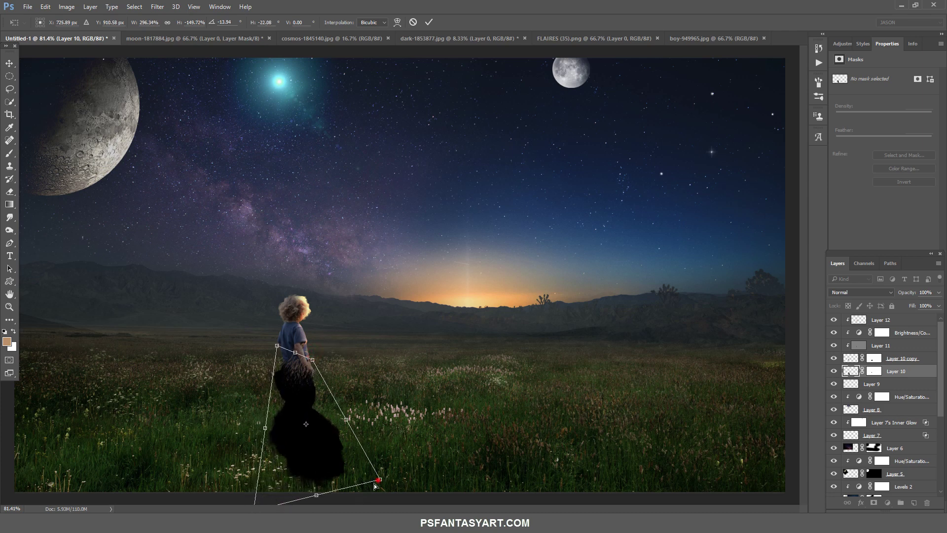
left_click_drag(374, 485, 347, 495)
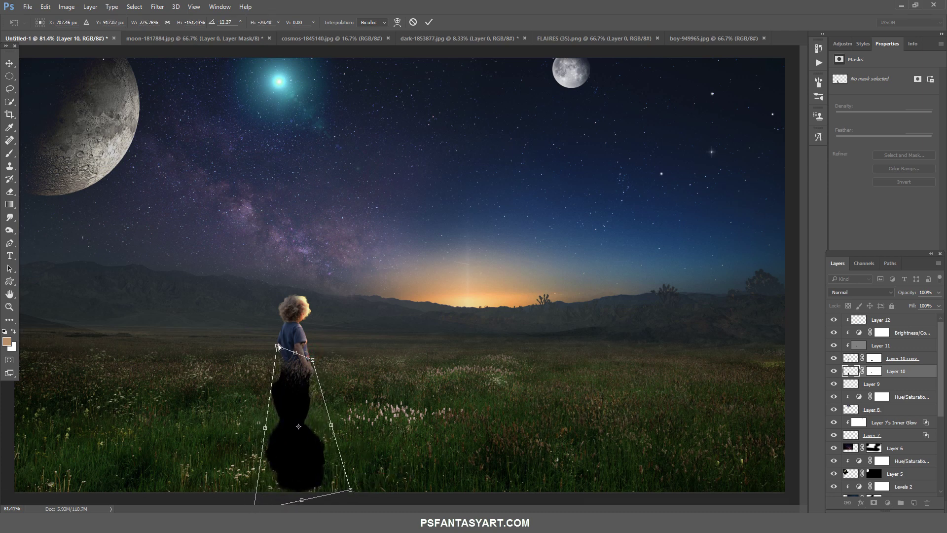
left_click_drag(279, 347, 281, 350)
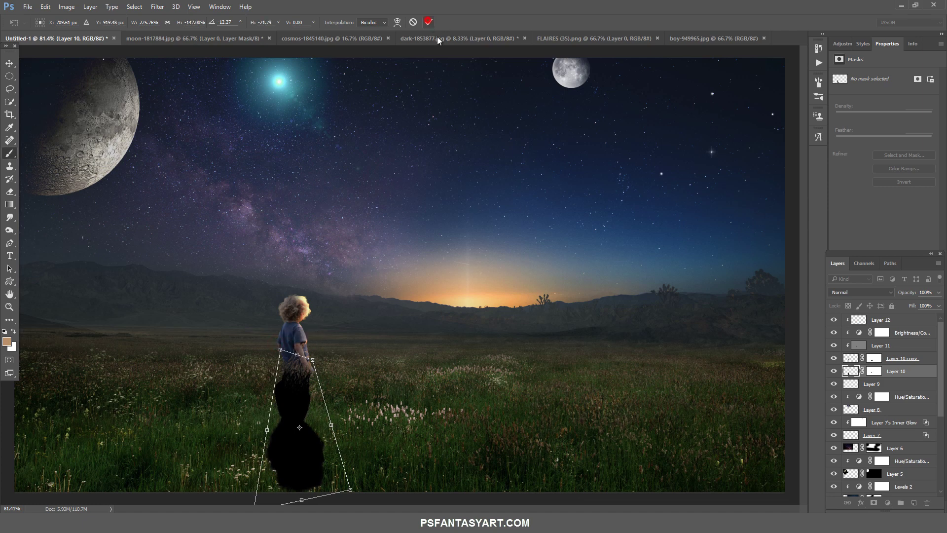
left_click(428, 21)
left_click(938, 292)
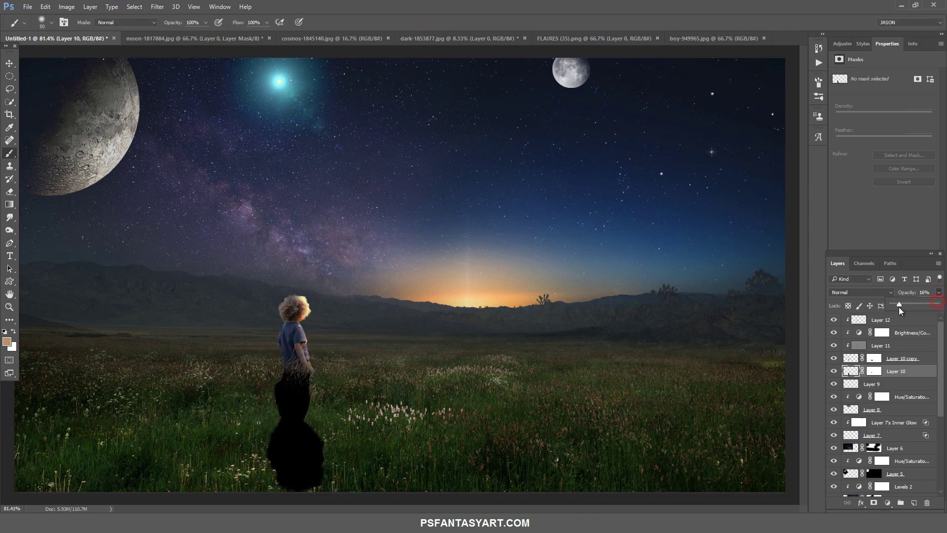
left_click_drag(900, 310, 899, 310)
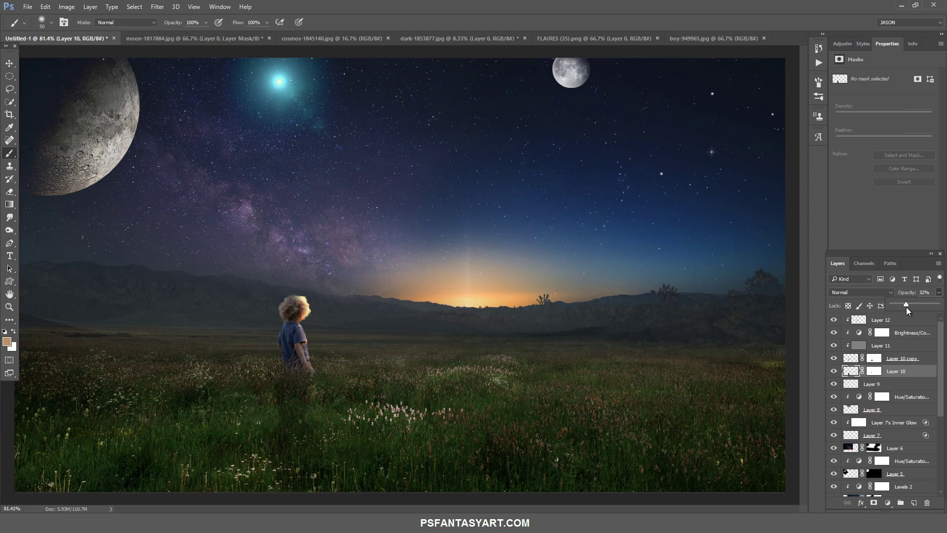
Apply a 3 px Gaussian Blur to the shadow and move its layer to the top
left_click(157, 7)
left_click(119, 152)
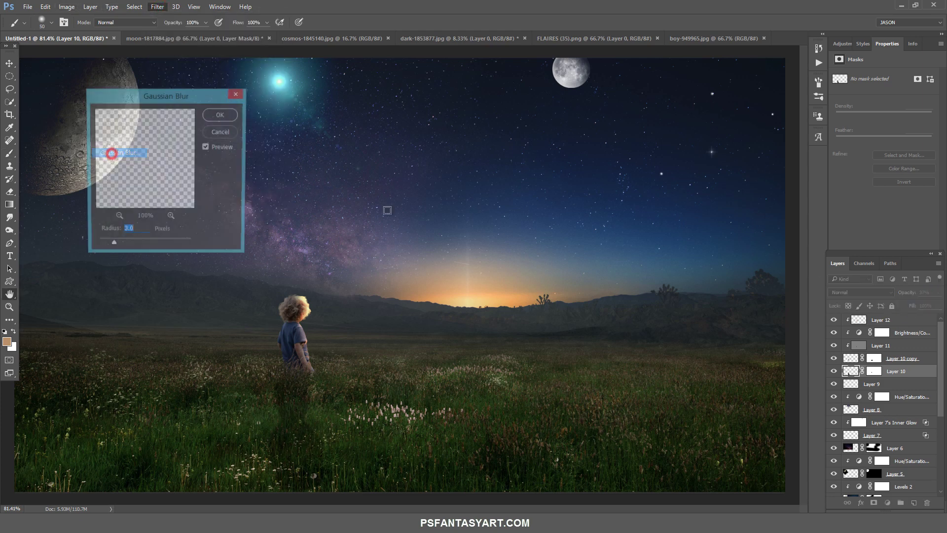
left_click(221, 115)
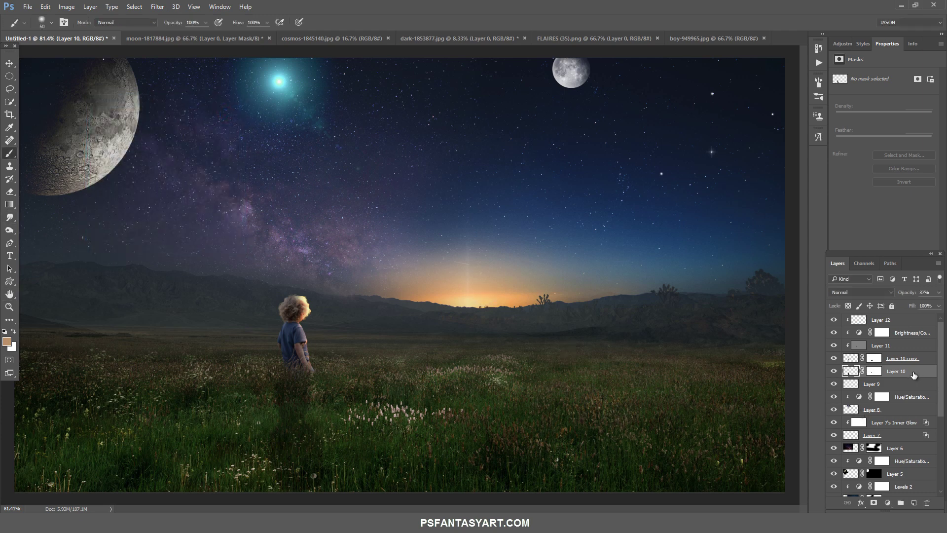
left_click_drag(909, 374, 918, 321)
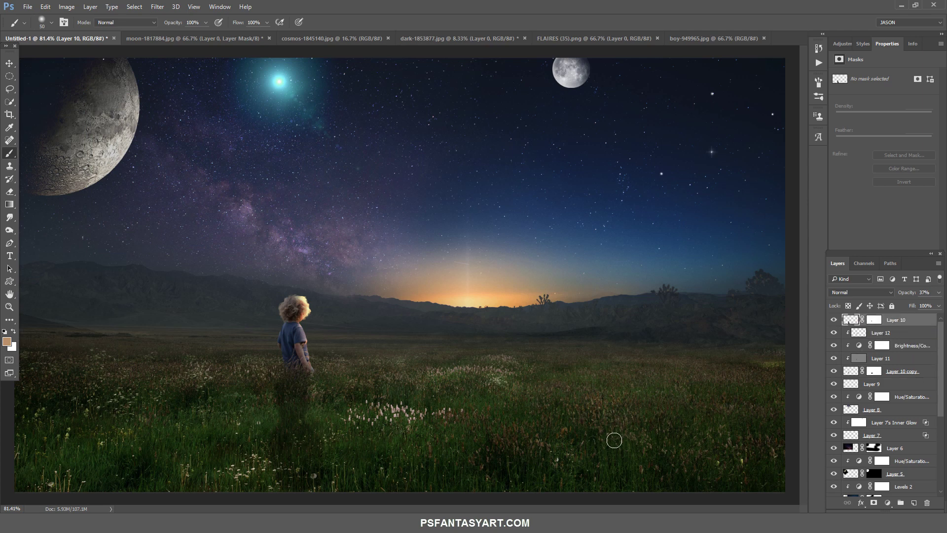
Fade the shadow's end with a soft 200 px eraser, then duplicate the shadow layer
left_click(9, 306)
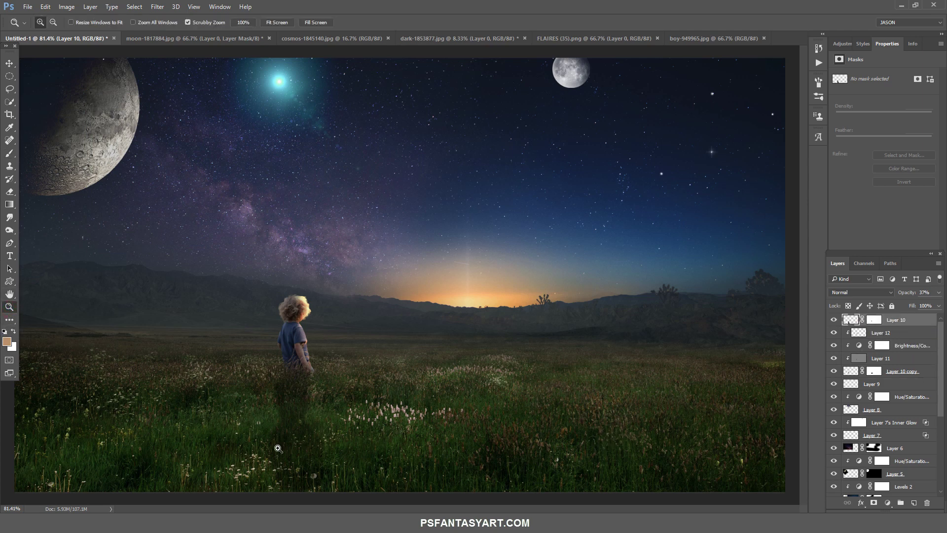
left_click_drag(274, 453, 768, 395)
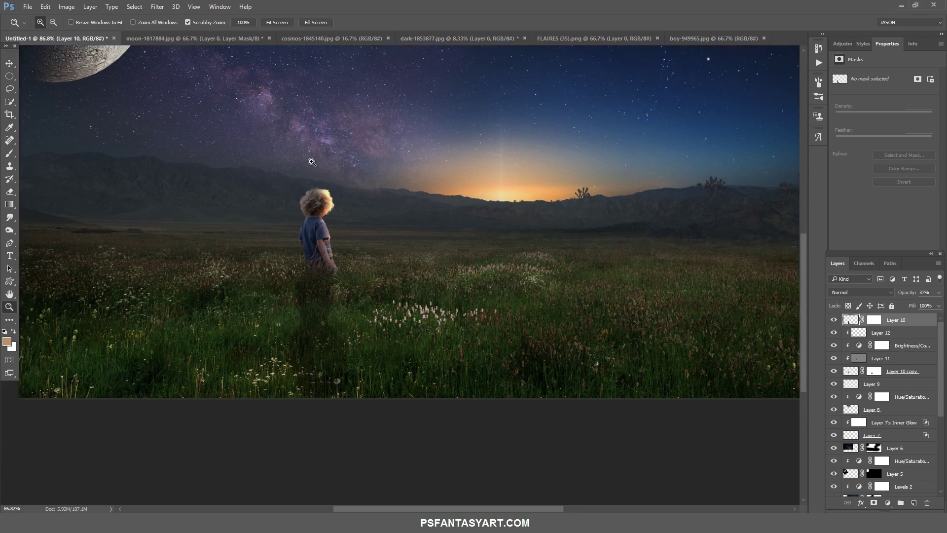
left_click(11, 154)
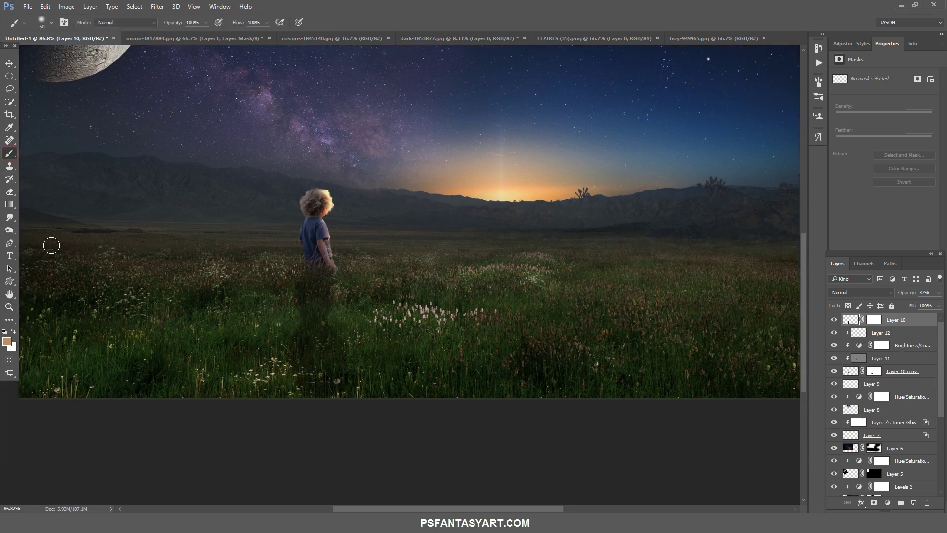
left_click(10, 191)
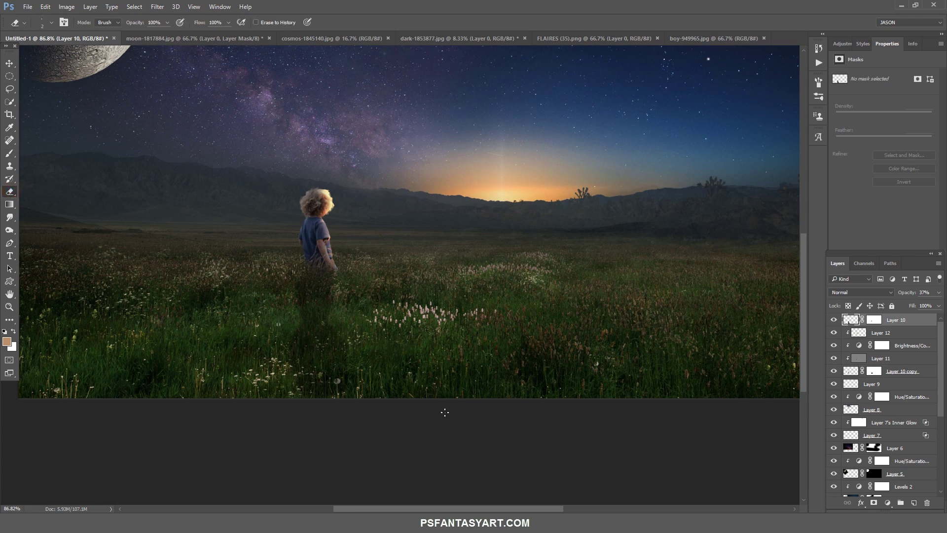
key("bracketright")
key("bracketright")
key("bracketright")
key("bracketright")
key("bracketright")
key("bracketright")
right_click(531, 255)
double_click(550, 335)
left_click(378, 370)
left_click_drag(354, 414, 264, 389)
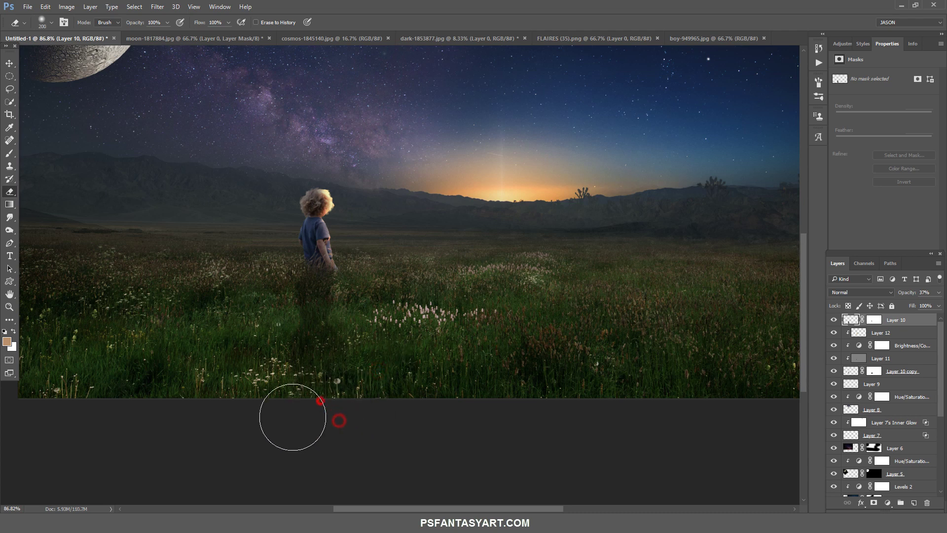
left_click(266, 388)
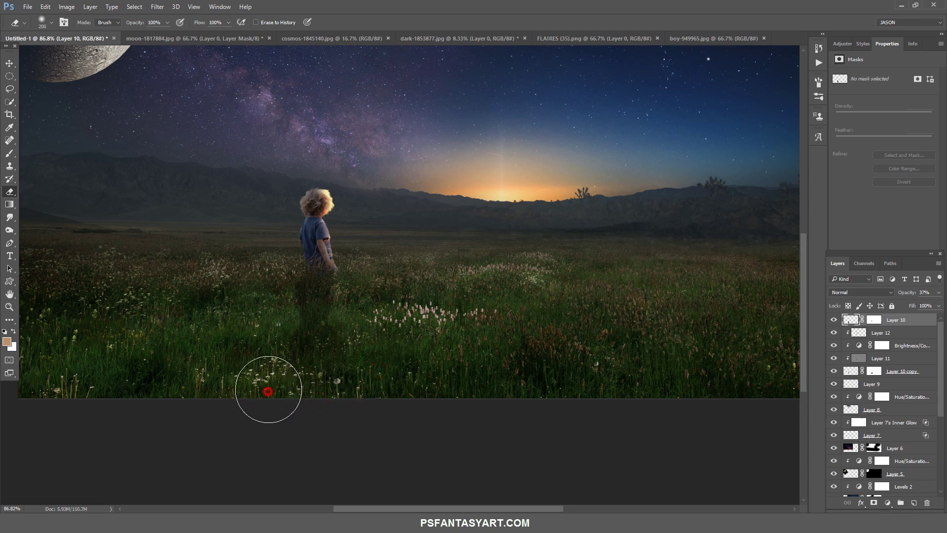
left_click(389, 409)
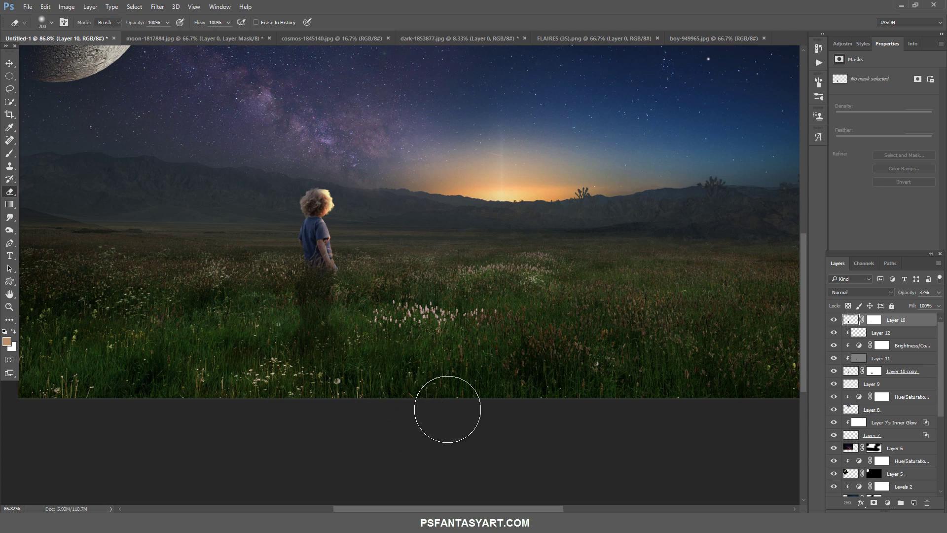
key("ctrl+j")
key("ctrl+j")
Rotate and skew the copied shadow so it stretches left from the boy's feet
key("ctrl+t")
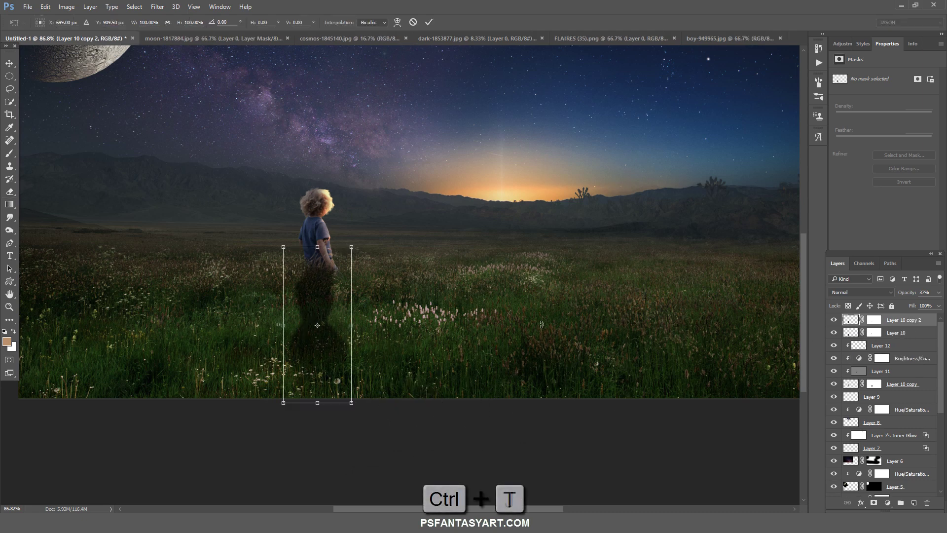
mouse_move(517, 305)
left_mouse_down()
mouse_move(359, 281)
mouse_move(303, 295)
left_mouse_up()
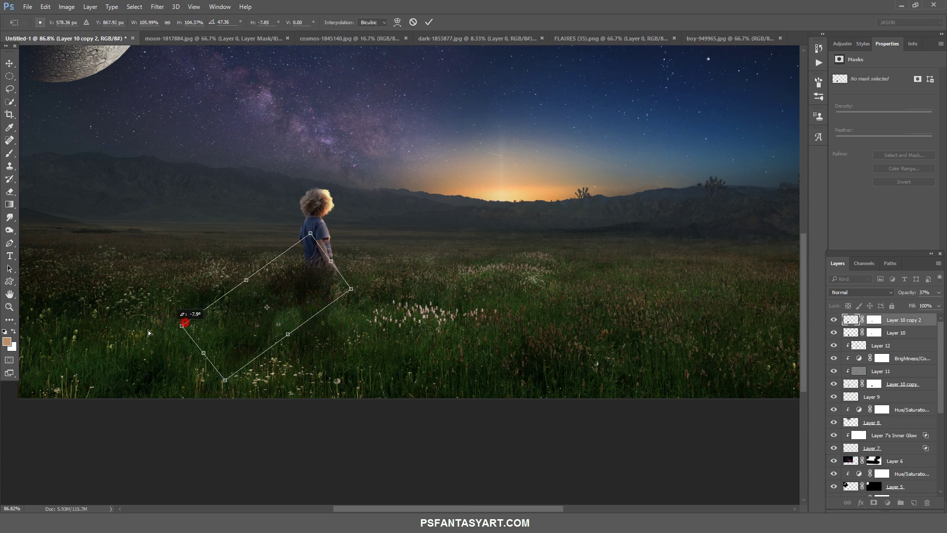
left_click_drag(184, 325, 142, 336)
left_click_drag(225, 380, 202, 363)
left_click_drag(310, 232, 345, 230)
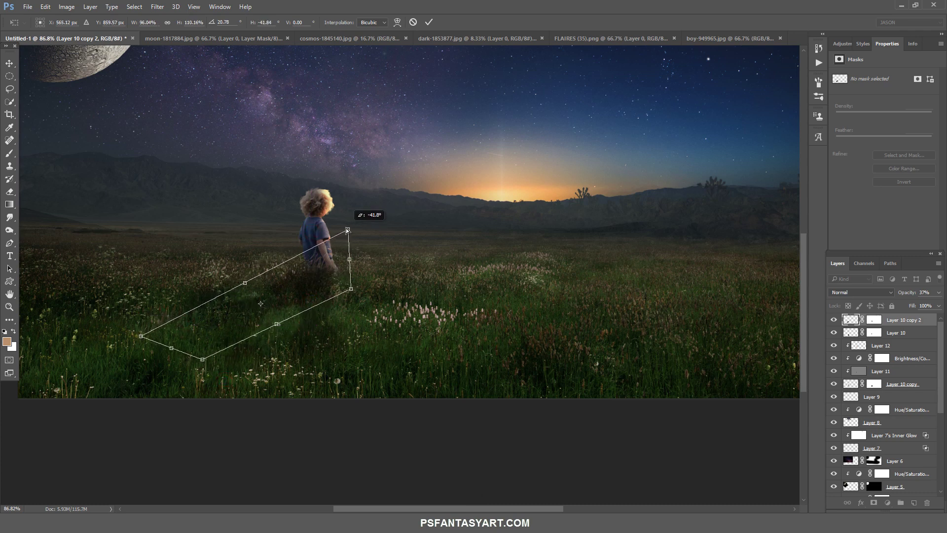
left_click_drag(350, 289, 349, 282)
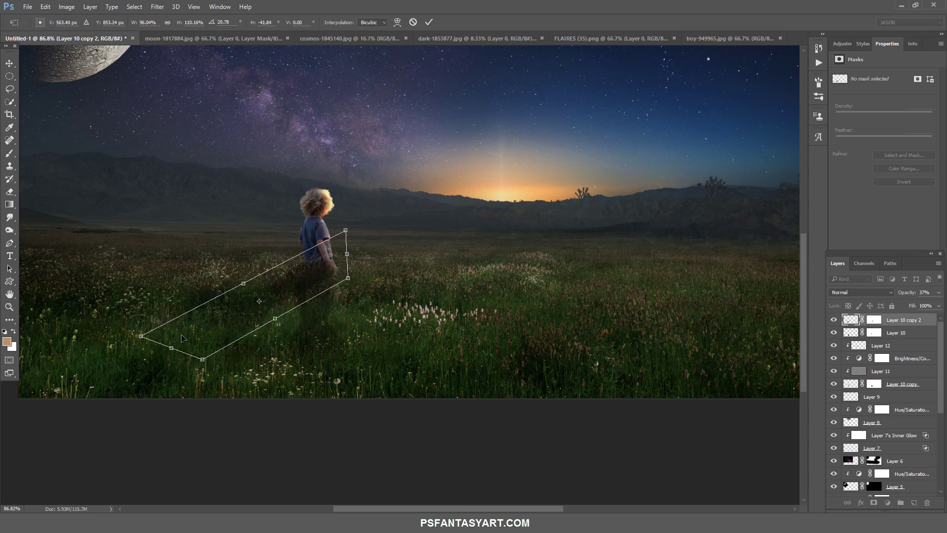
left_click_drag(141, 338, 128, 336)
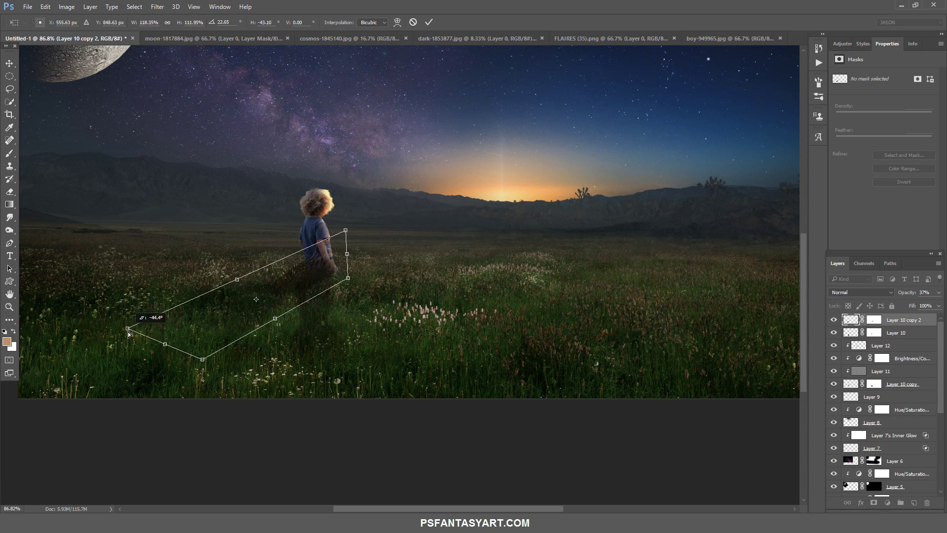
left_click_drag(203, 359, 170, 367)
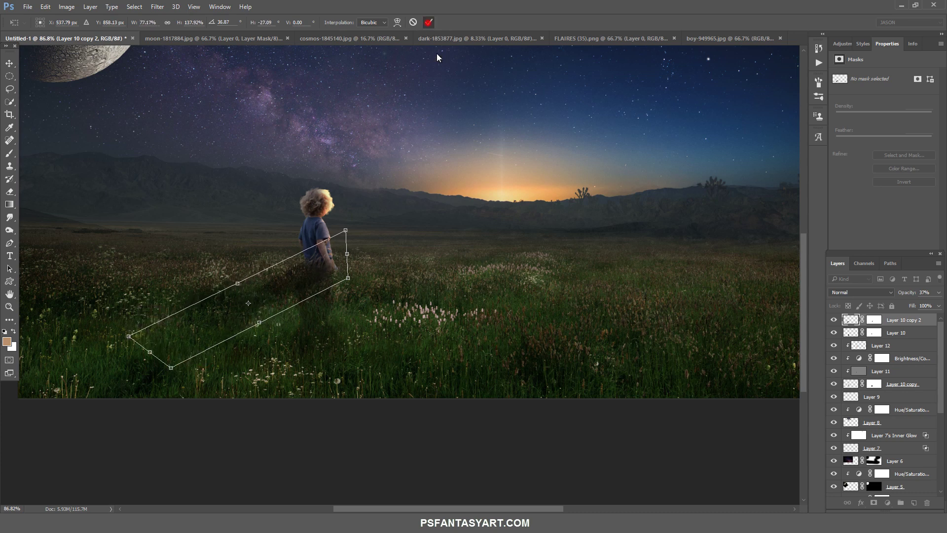
left_click(429, 21)
Fade part of the second shadow with a smaller eraser and fit the image on screen
key("e")
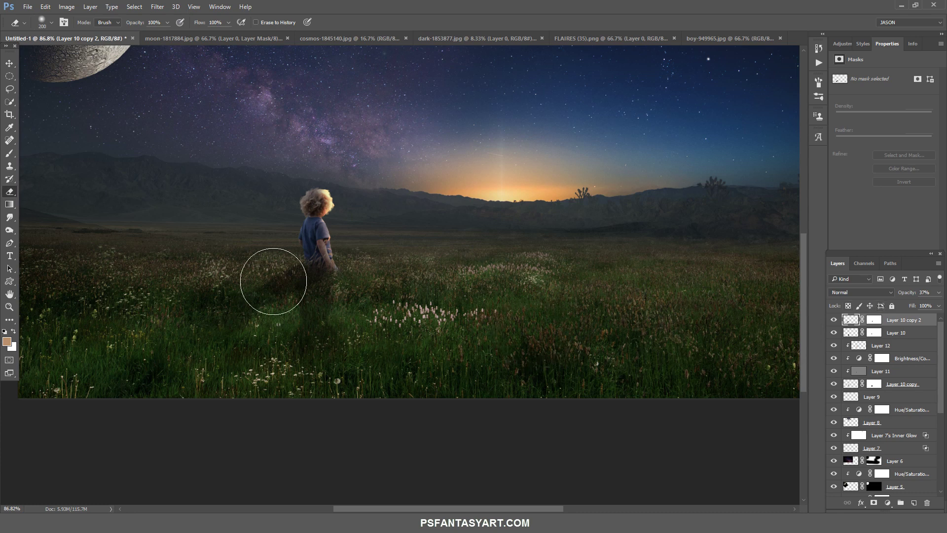
key("bracketleft")
key("bracketleft")
left_click_drag(237, 345, 186, 355)
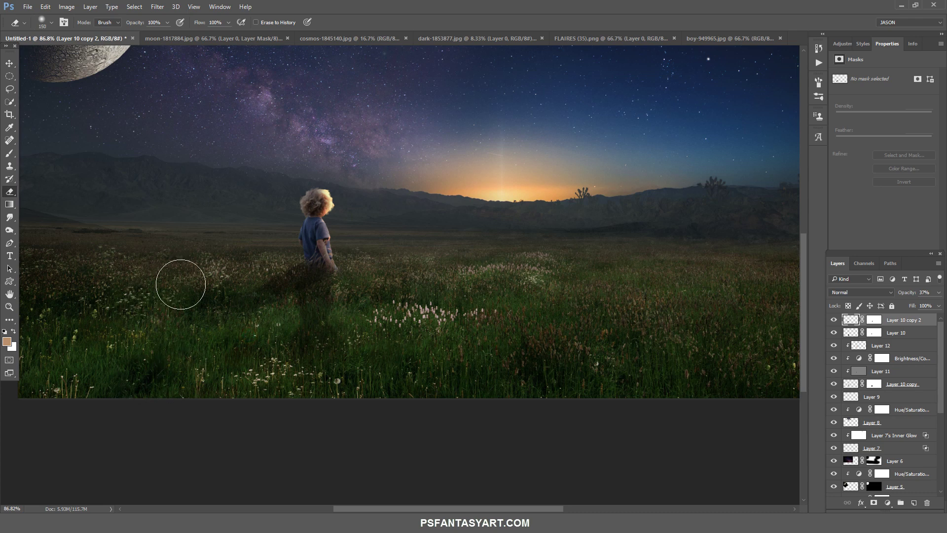
left_click(9, 306)
right_click(216, 306)
left_click(229, 307)
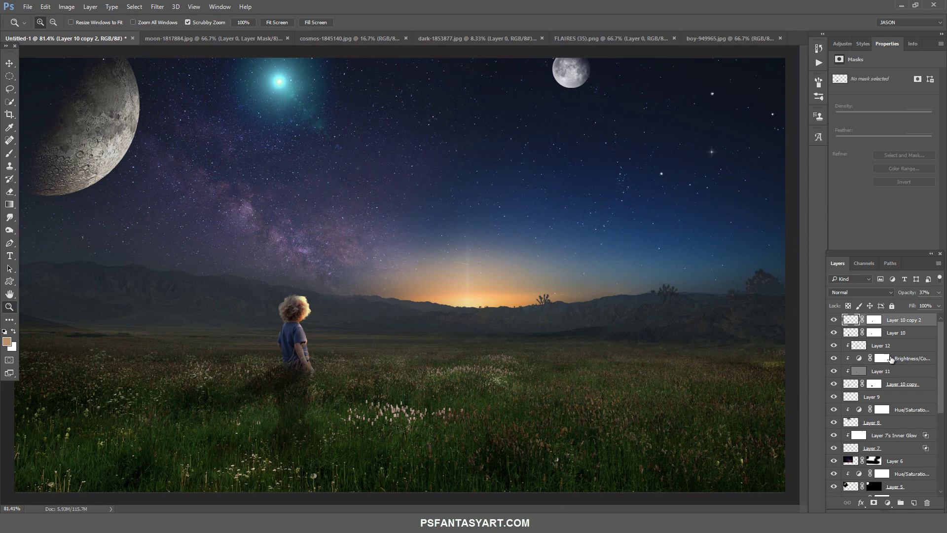
left_click(851, 335)
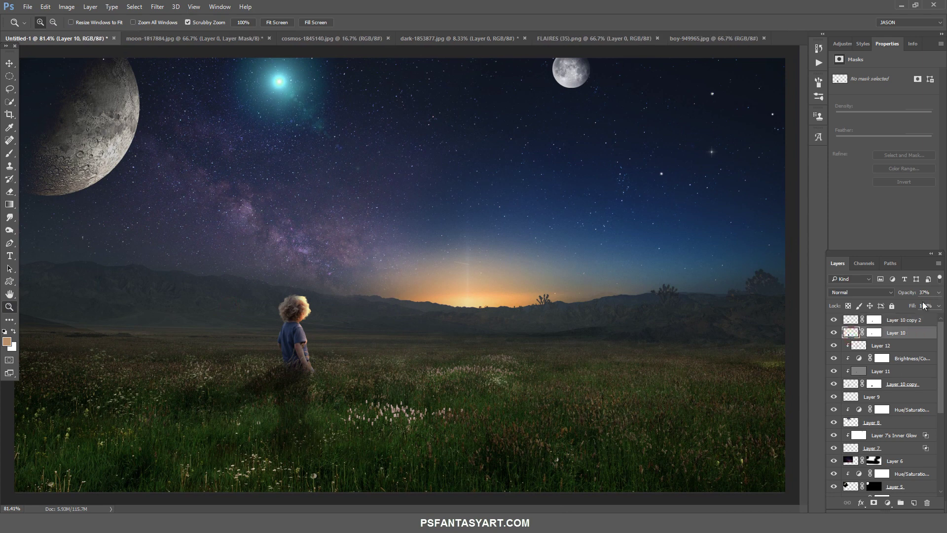
Skew the Layer 10 shadow's top corners slightly so it meets the boy's feet
key("ctrl+t")
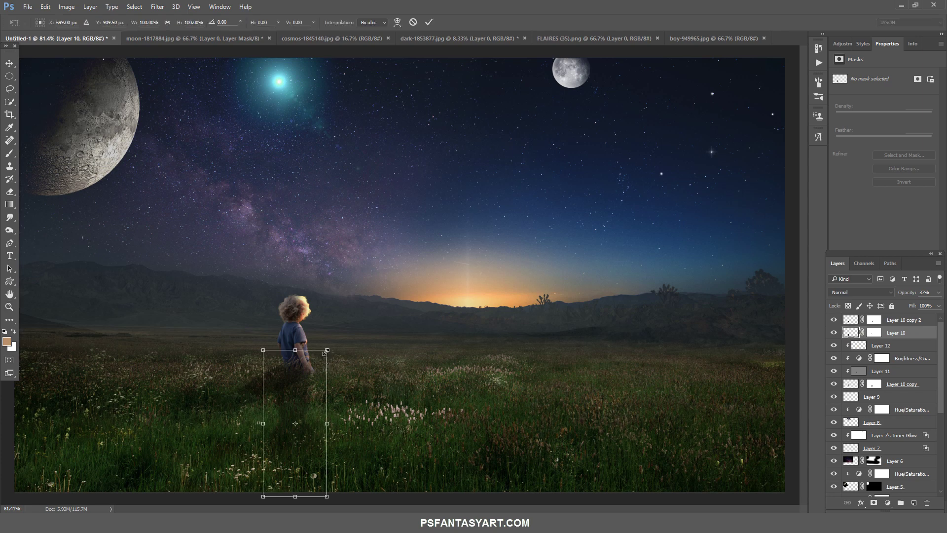
left_click_drag(329, 353, 328, 352)
left_click_drag(267, 352, 270, 355)
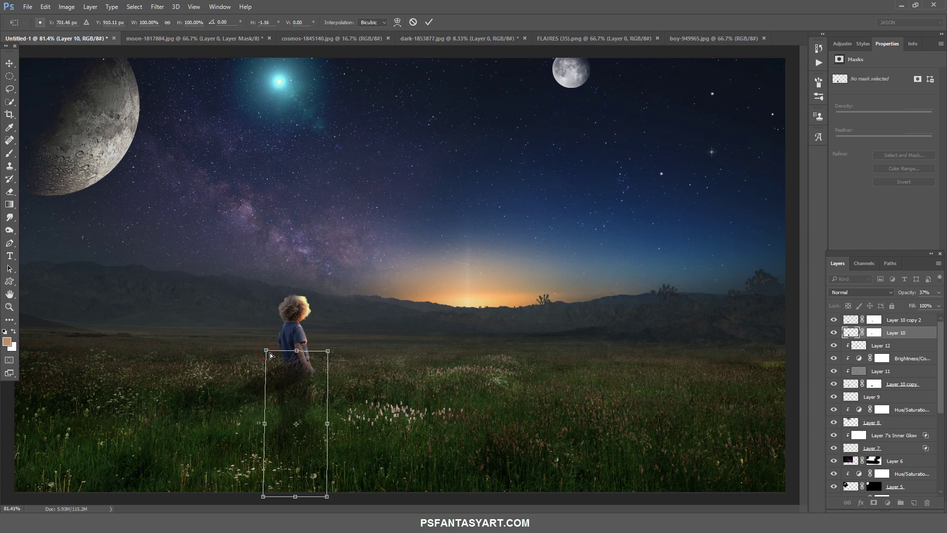
left_click(428, 21)
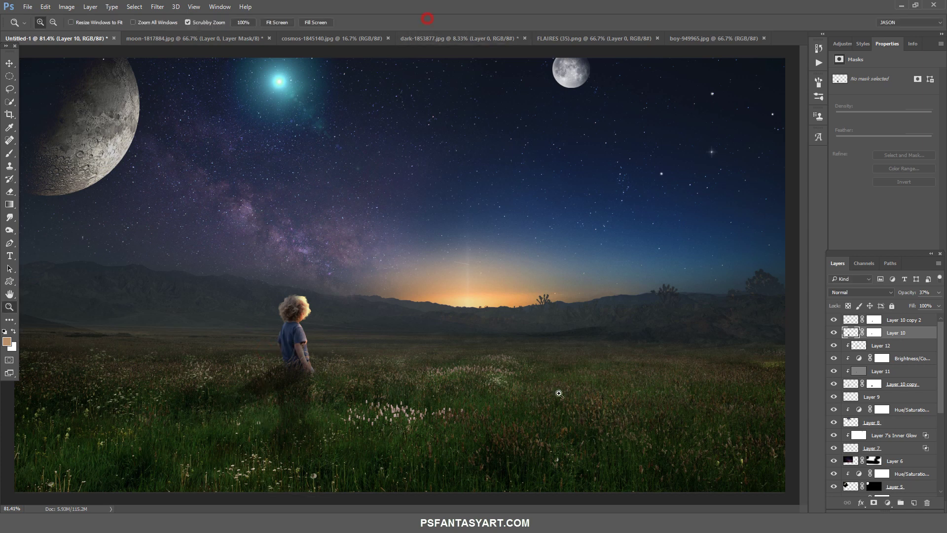
Compare the shadow hidden and shown, and set a size-70 eraser for its edges
left_click(833, 334)
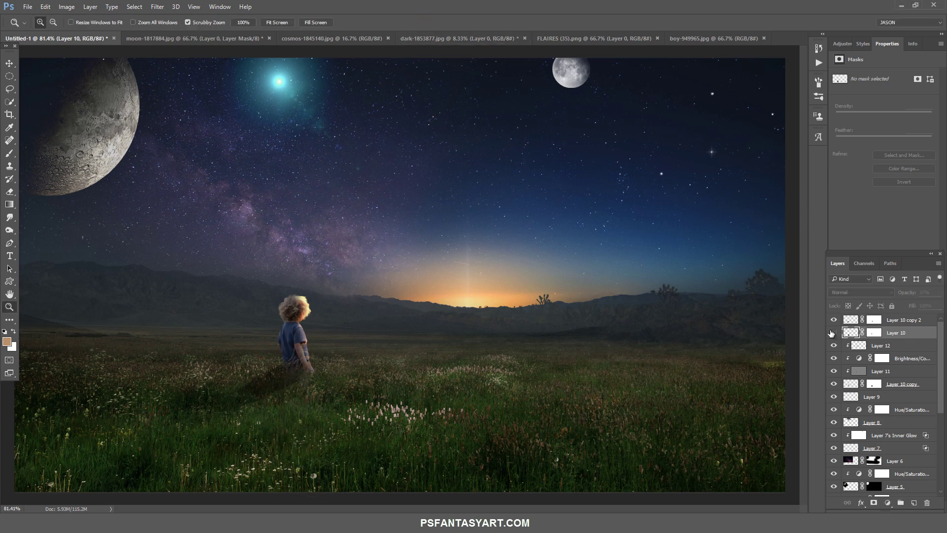
left_click(833, 333)
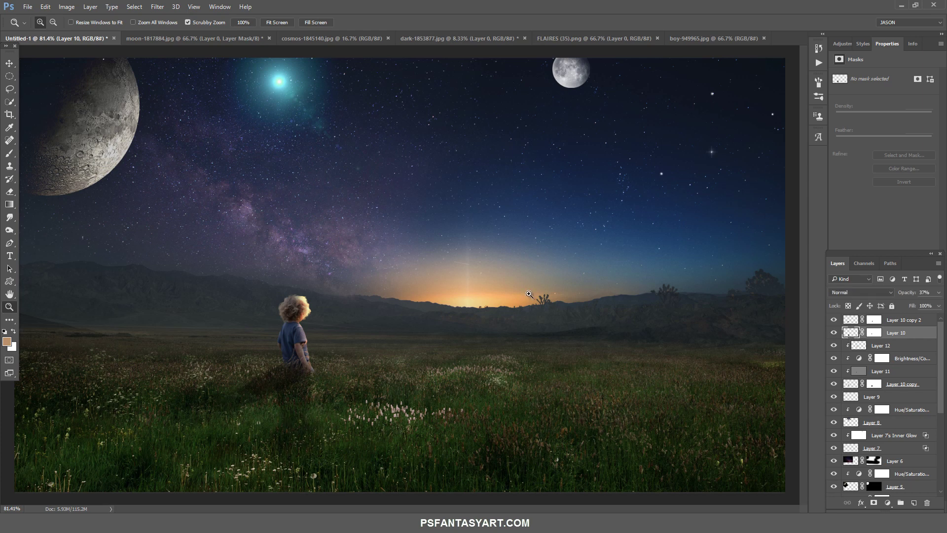
left_click(9, 192)
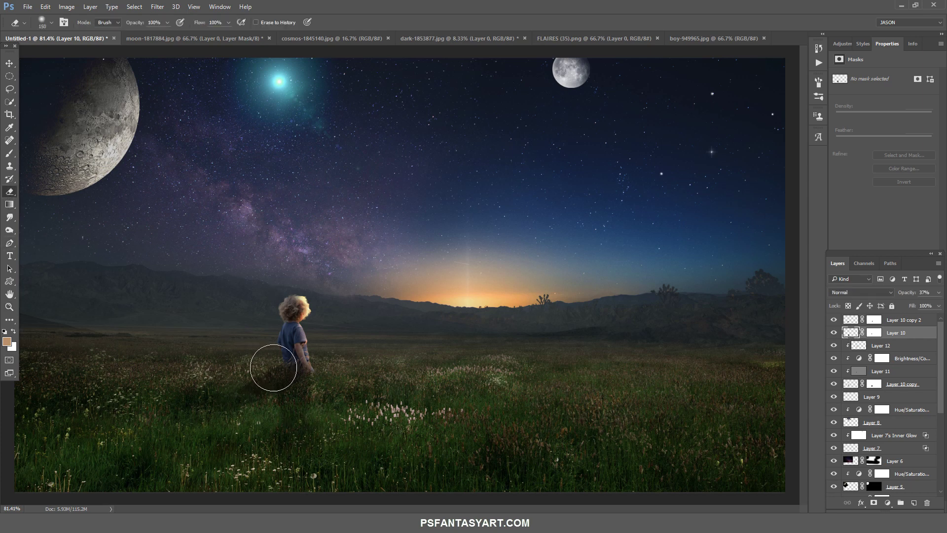
key("bracketleft")
key("bracketleft")
key("bracketleft")
key("bracketleft")
key("bracketleft")
left_click(839, 320)
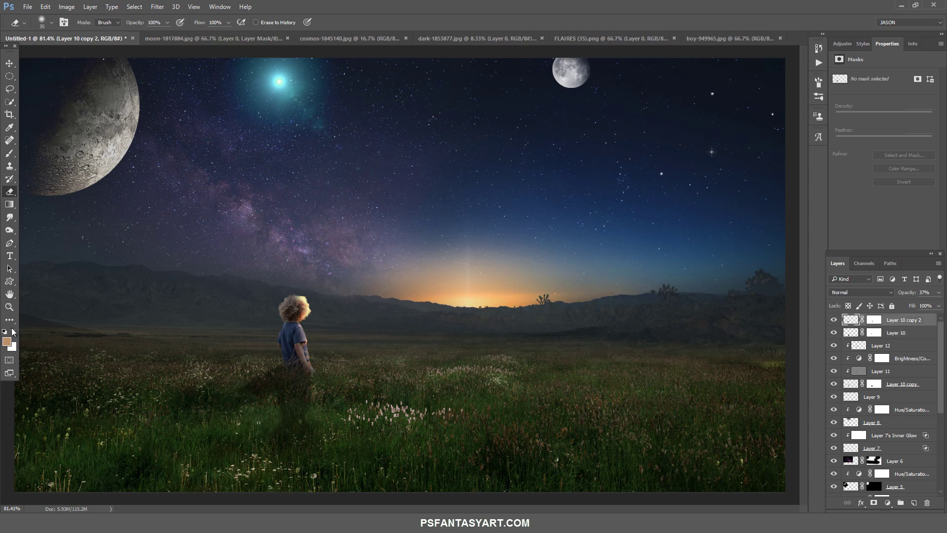
Distort Layer 10 copy 2's shadow to slant diagonally left across the grass
left_click(223, 336)
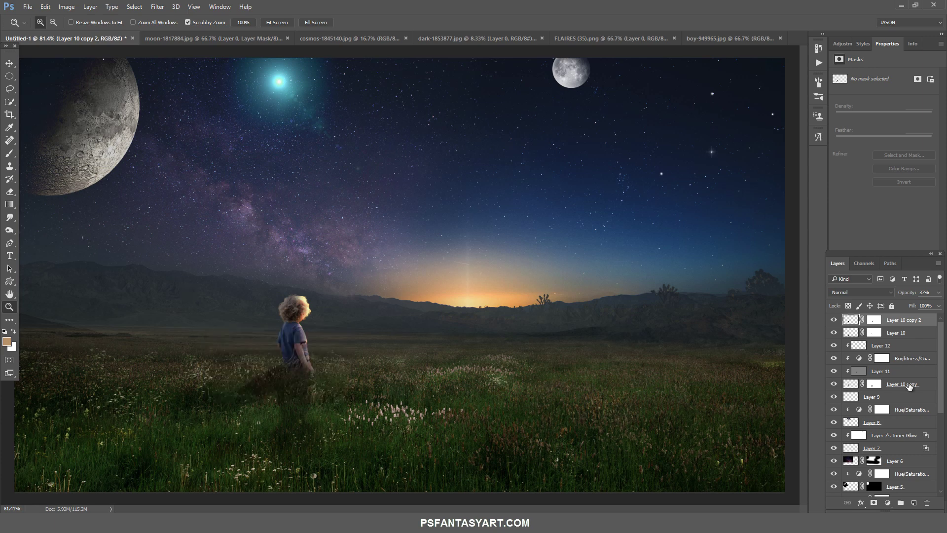
key("ctrl+t")
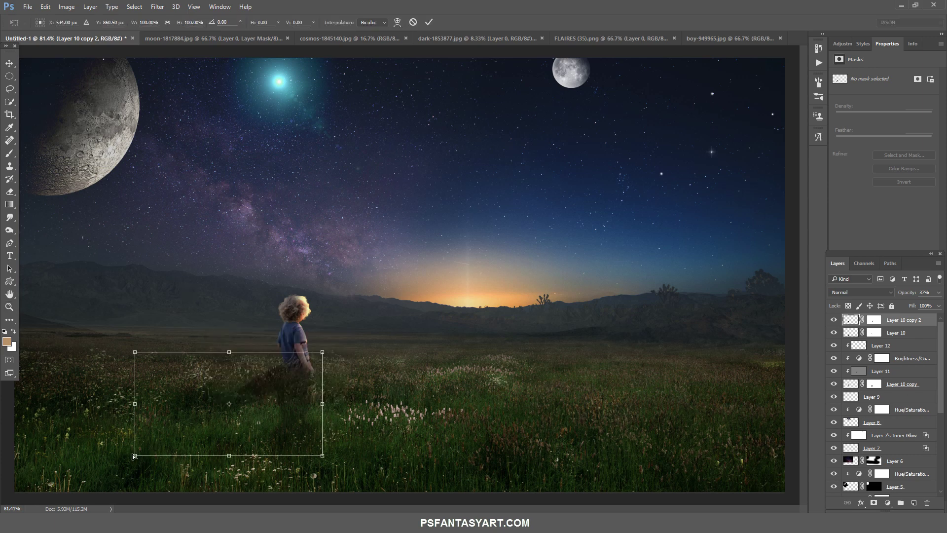
mouse_move(133, 456)
left_mouse_down()
mouse_move(99, 449)
mouse_move(61, 463)
left_mouse_up()
left_click_drag(134, 352, 86, 377)
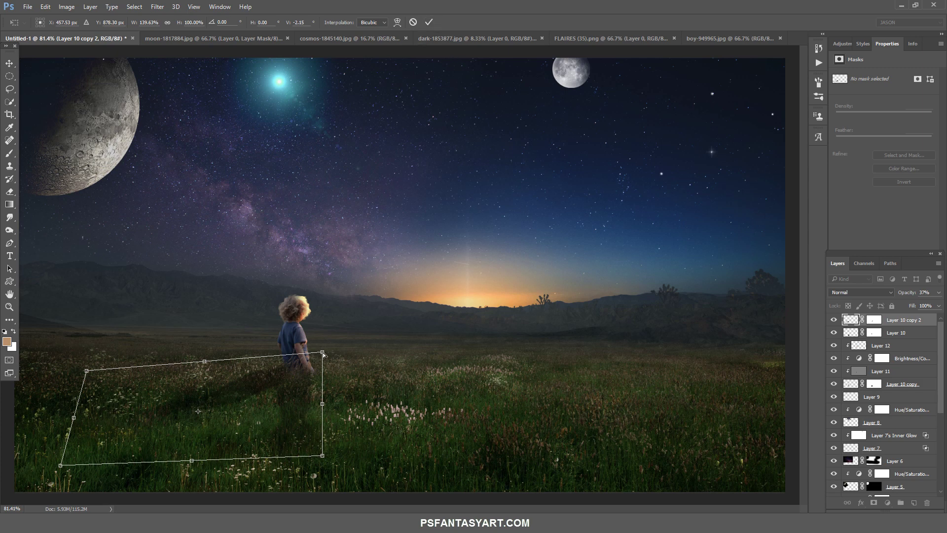
left_click_drag(323, 352, 334, 349)
left_click(428, 22)
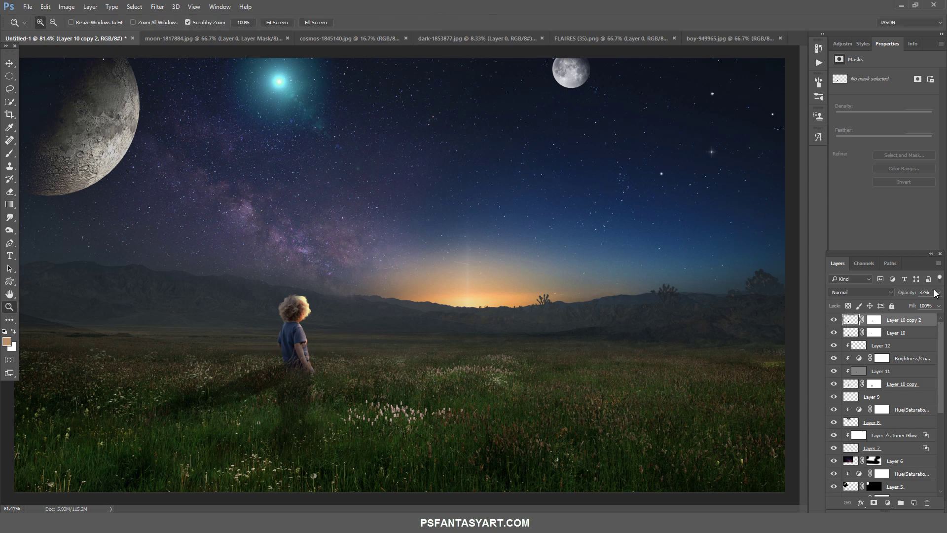
Narrow the Layer 10 downward shadow to 89% width and set the eraser to 125
left_click(851, 332)
key("ctrl+t")
left_click_drag(263, 432, 269, 431)
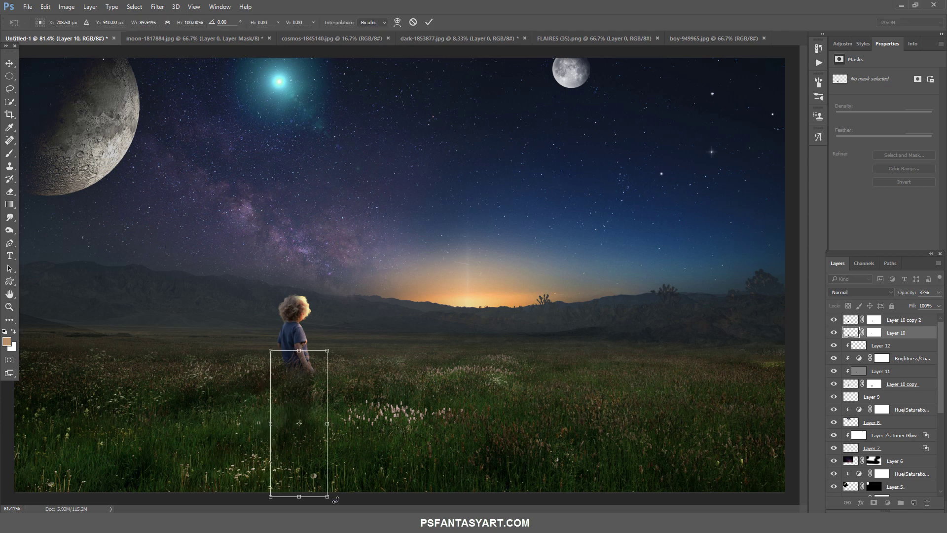
left_click(429, 22)
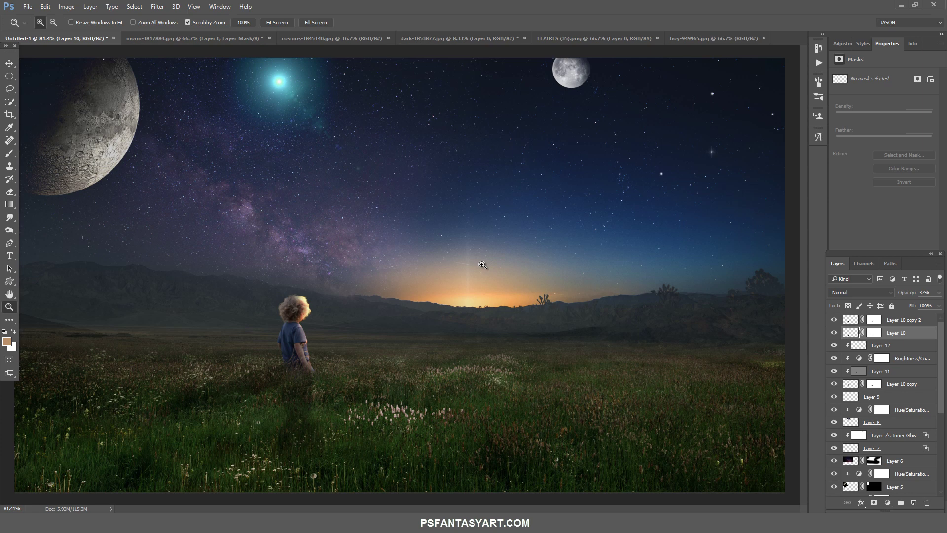
key("e")
key("bracketright")
key("bracketright")
key("bracketright")
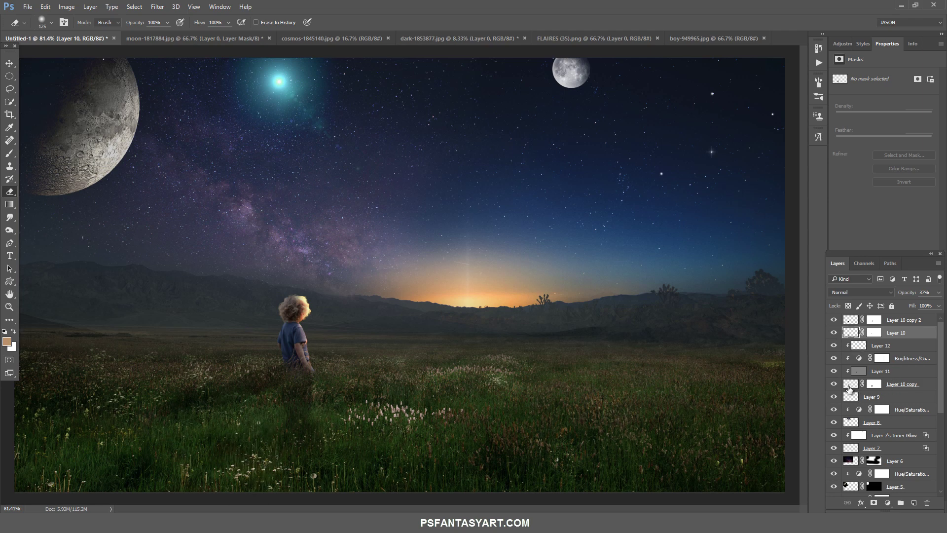
Select Overlay Layer 11 with the Dodge tool at brush size 70
left_click(860, 371)
left_click(8, 230)
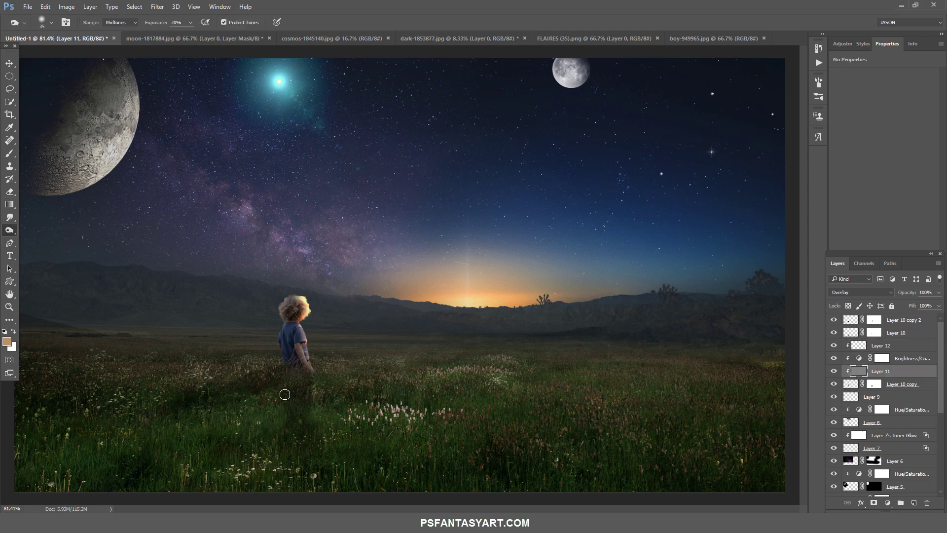
key("bracketright")
key("bracketright")
key("bracketright")
Lower Color Dodge Layer 12's opacity to 75%
left_click(882, 347)
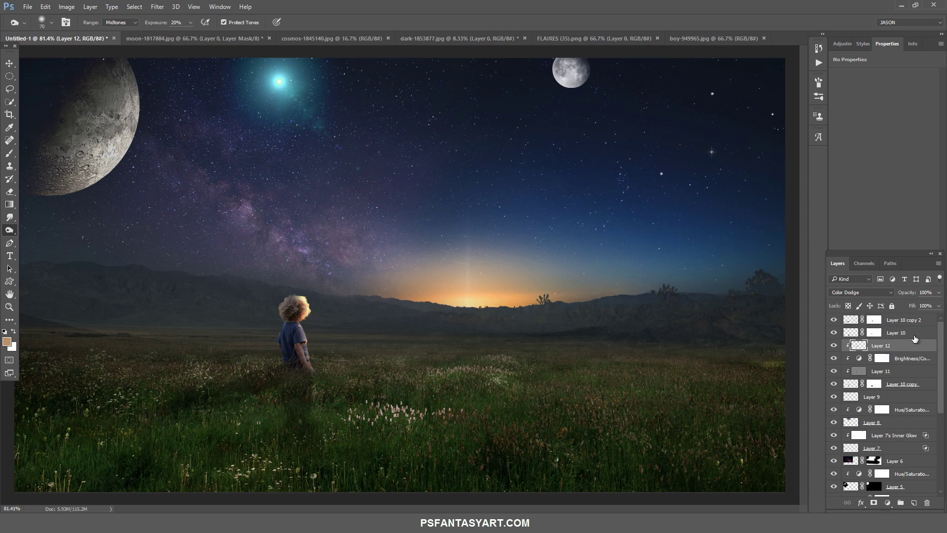
left_click(939, 295)
left_click_drag(939, 306, 927, 306)
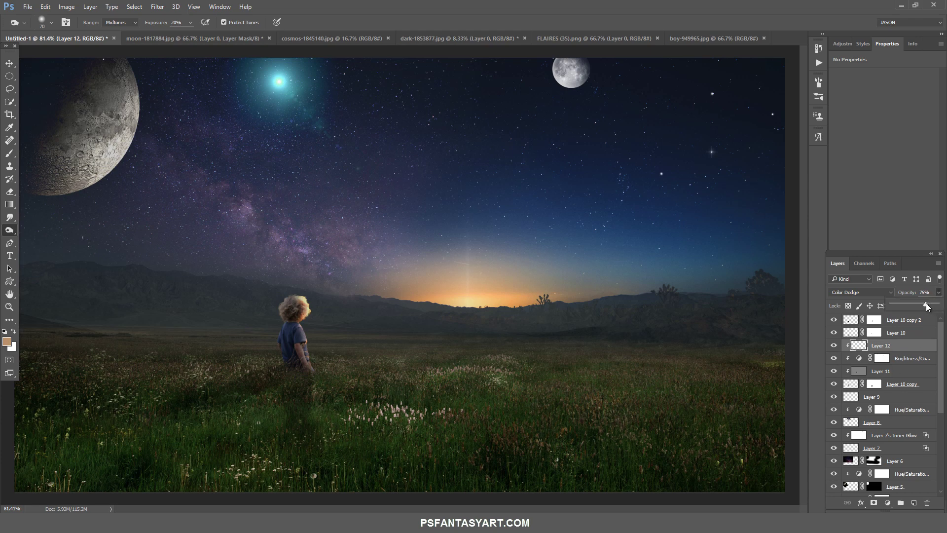
left_click(894, 320)
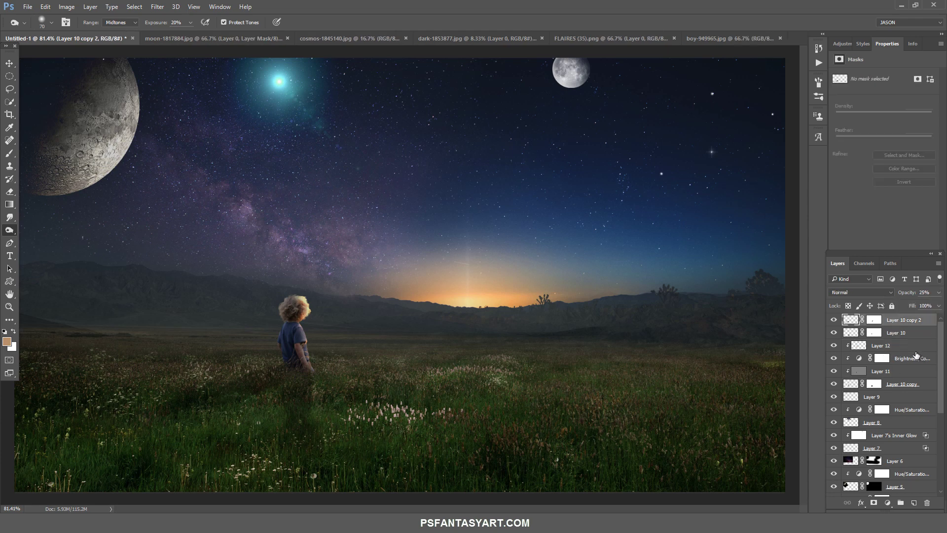
Add a Curves adjustment layer with an S-curve that darkens and adds contrast
left_click(892, 504)
left_click(868, 346)
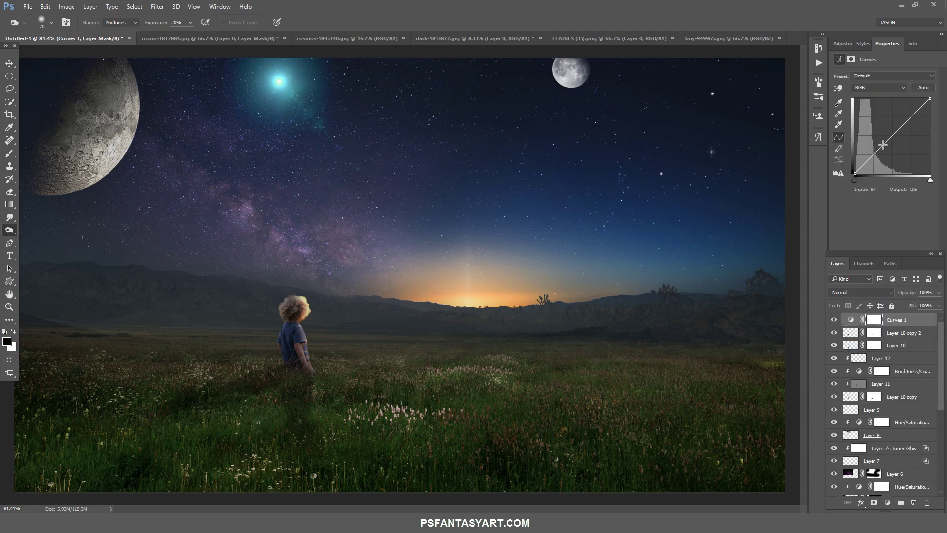
left_click_drag(883, 145, 906, 119)
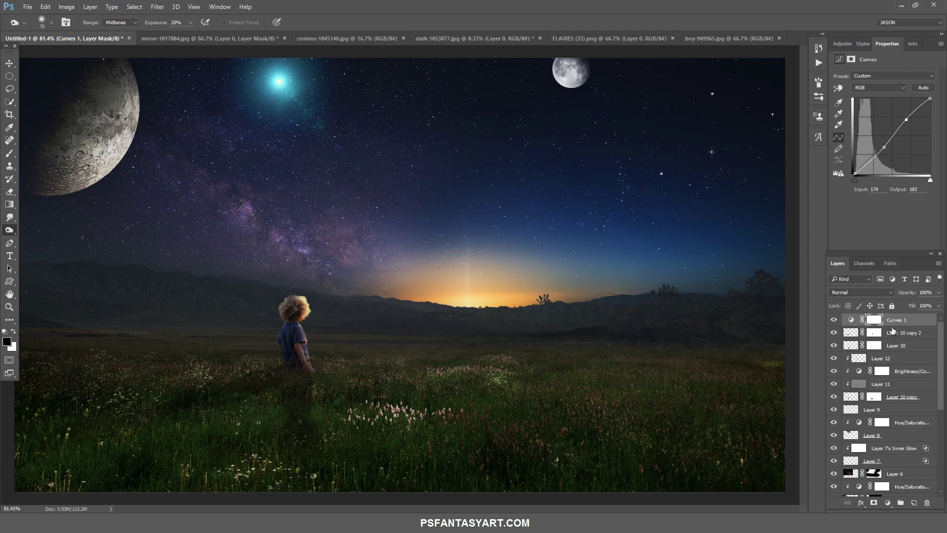
Add a Selective Color layer with Neutrals at Cyan +10, Magenta -9, Yellow +13
left_click(888, 503)
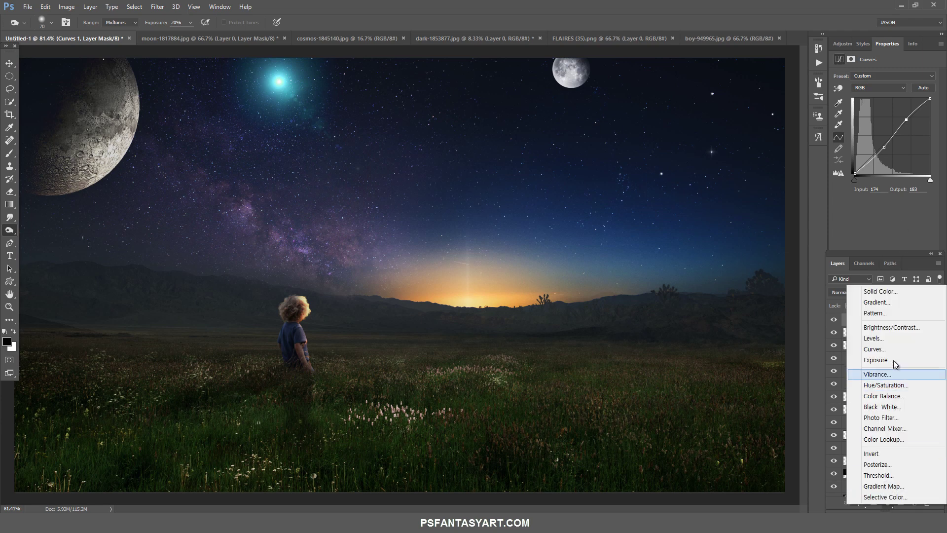
left_click(889, 497)
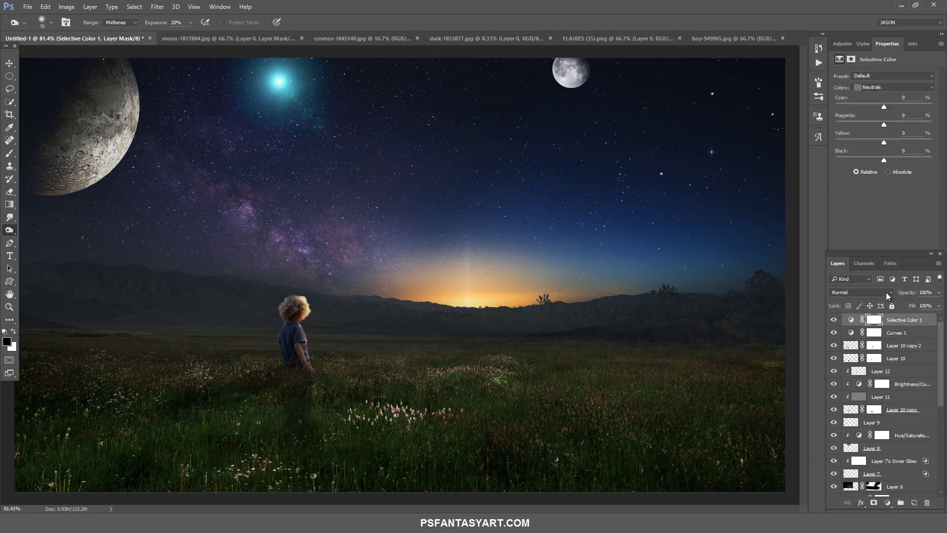
left_click(881, 88)
left_click(885, 151)
left_click_drag(889, 144, 891, 144)
left_click(834, 321)
key("z")
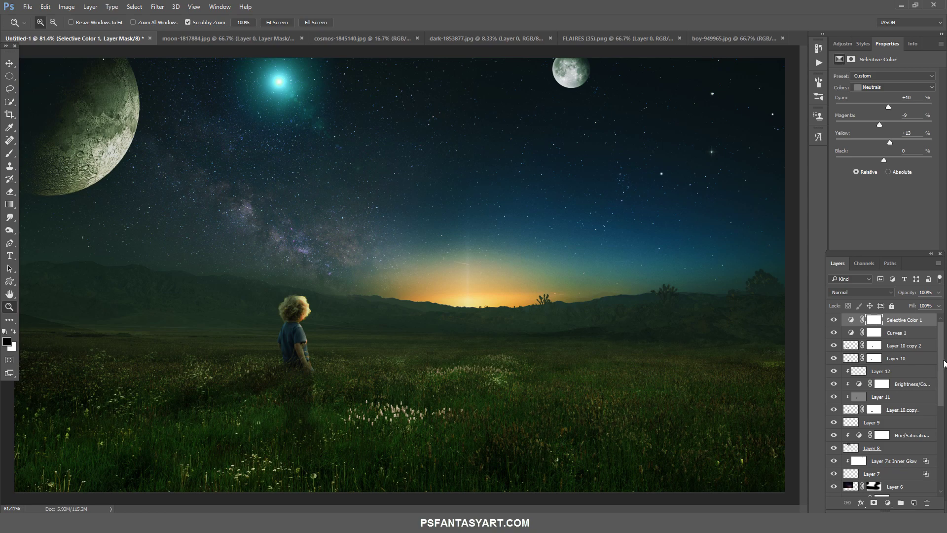
left_click_drag(942, 364, 940, 461)
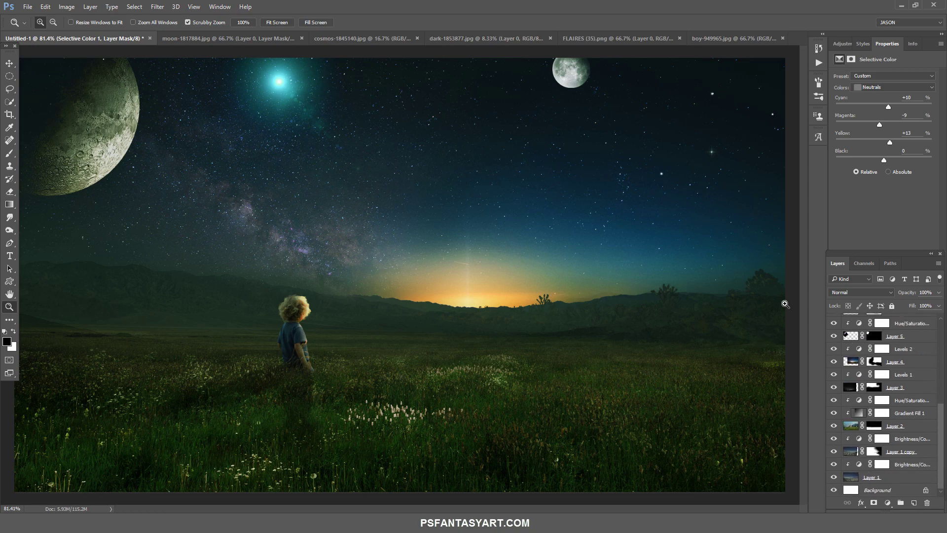
Copy a sky patch from Layer 1 onto a new layer, position it at the horizon, and erase to blend
left_click(785, 304)
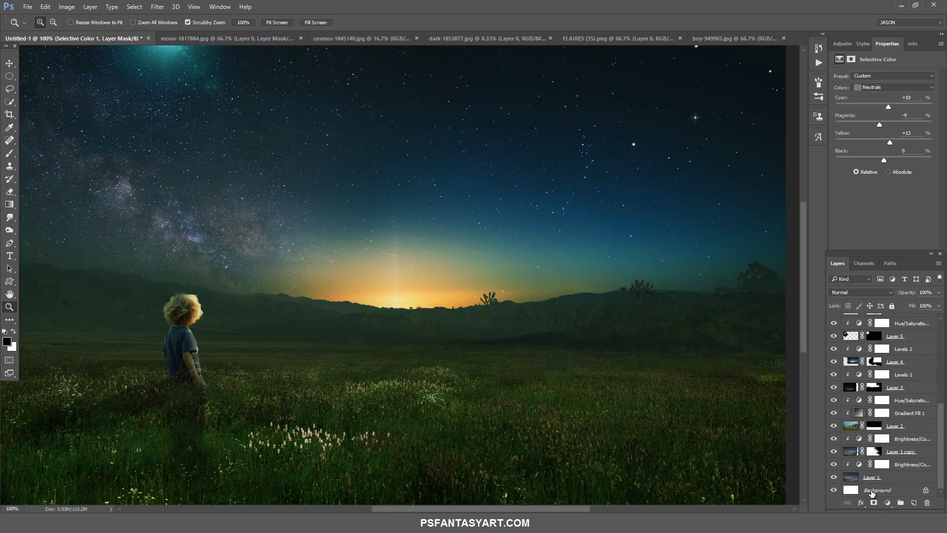
left_click(872, 477)
key("l")
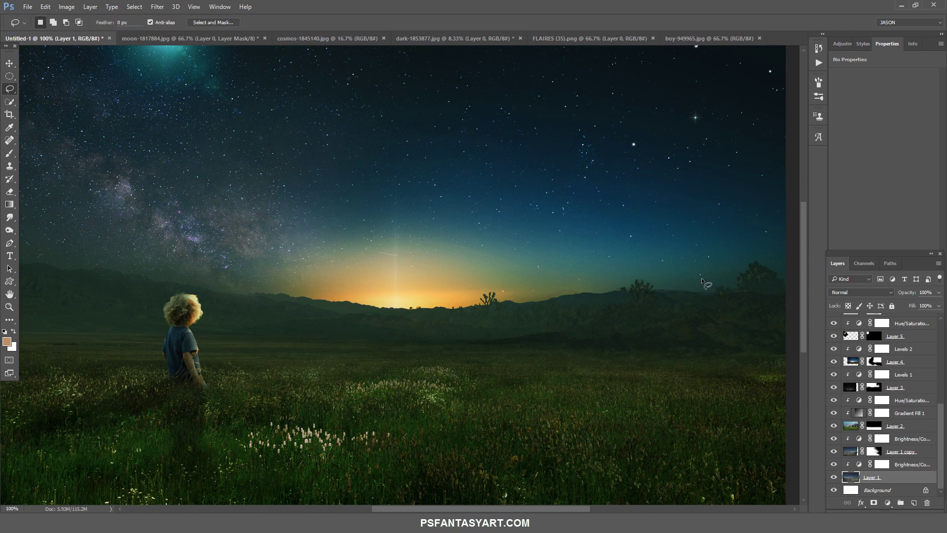
mouse_move(700, 276)
left_mouse_down()
mouse_move(773, 208)
mouse_move(715, 272)
left_mouse_up()
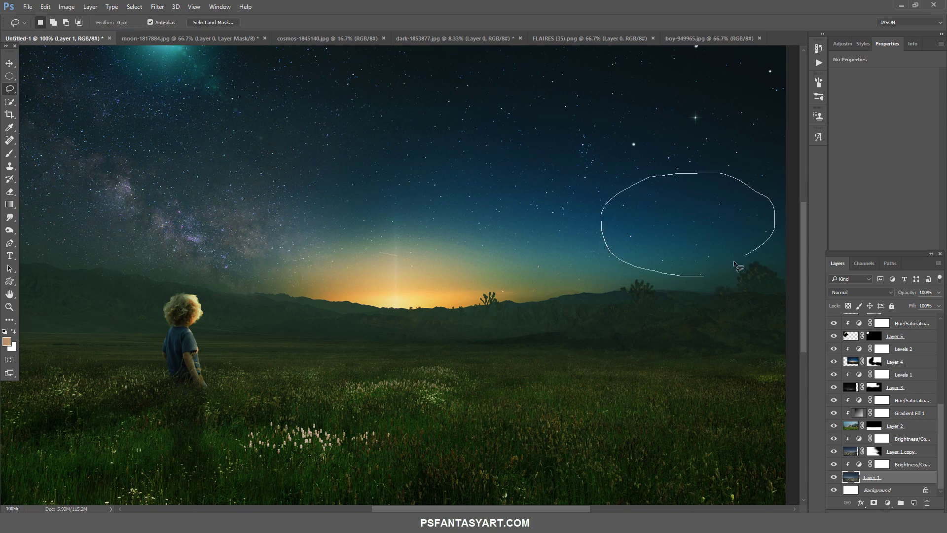
key("ctrl+c")
key("ctrl+v")
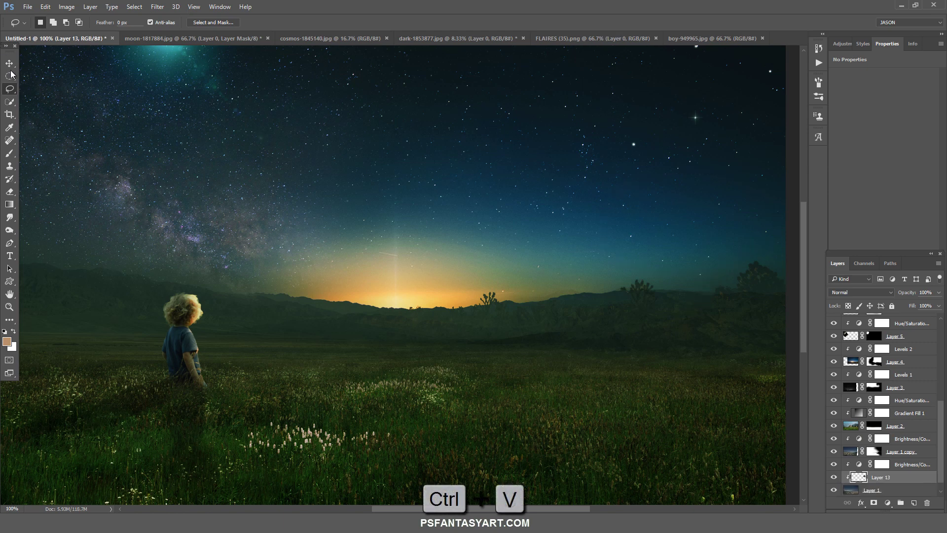
key("v")
mouse_move(701, 300)
left_mouse_down()
mouse_move(749, 280)
mouse_move(752, 316)
left_mouse_up()
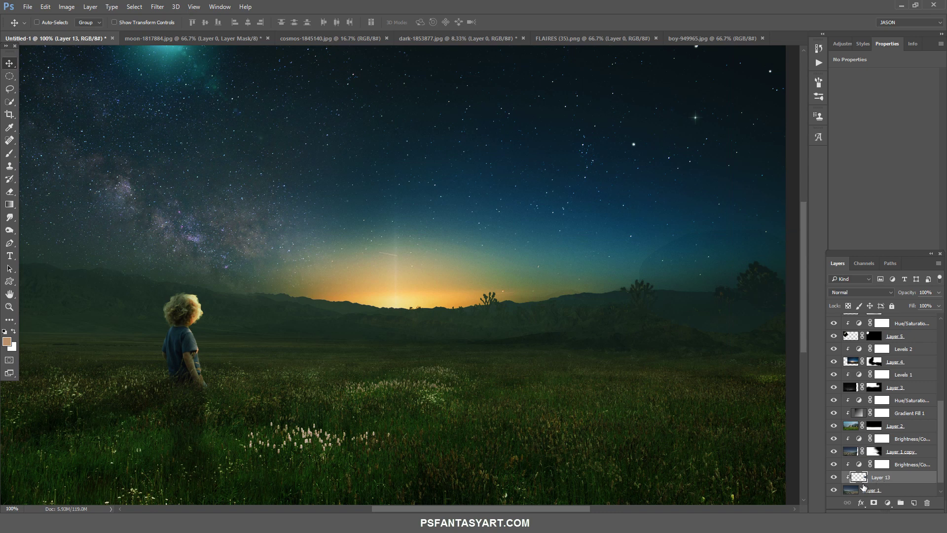
left_click(9, 192)
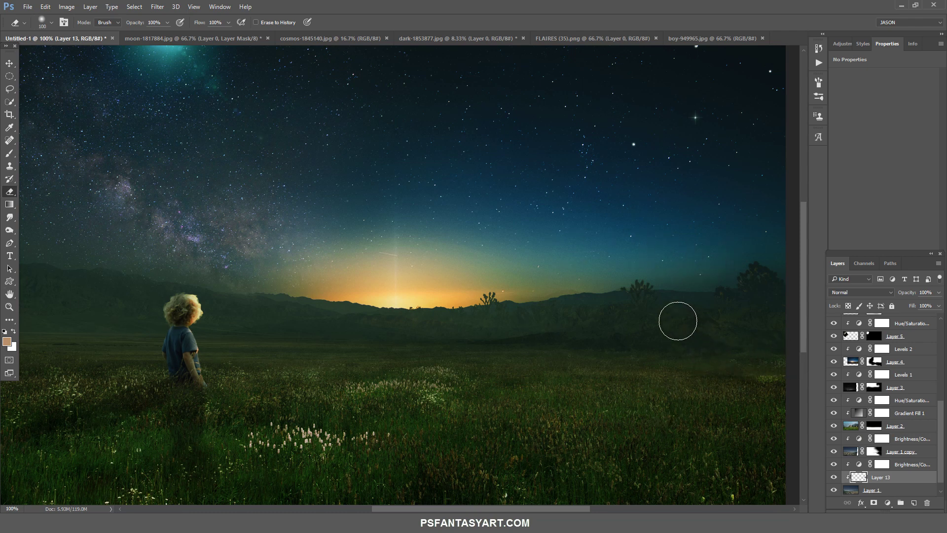
Fit the whole composite to the screen with the Zoom tool's Fit Screen
left_click(9, 306)
right_click(126, 302)
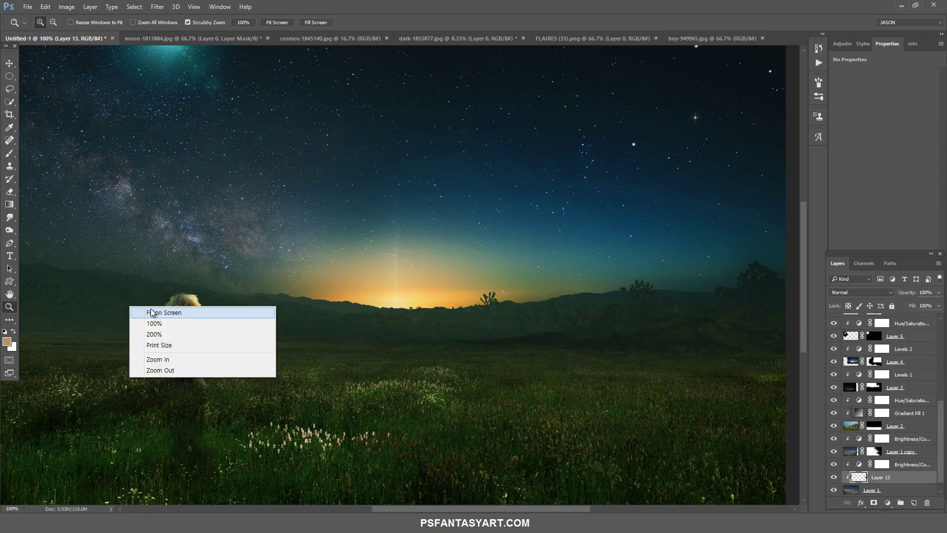
left_click(144, 310)
scroll(922, 388, "up", 3)
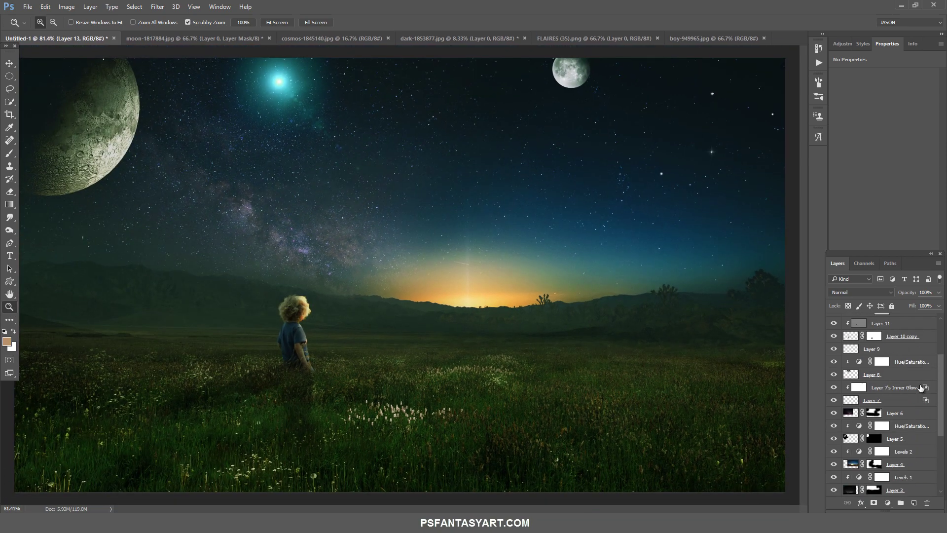
scroll(915, 382, "up", 2)
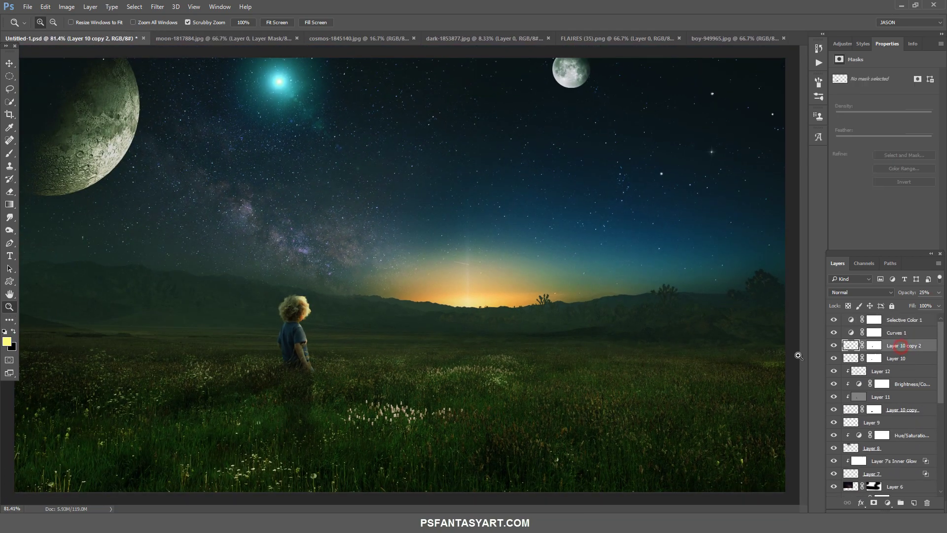
Open bike-962693.psd and drag the bike into the Untitled-1 composite
left_click(28, 6)
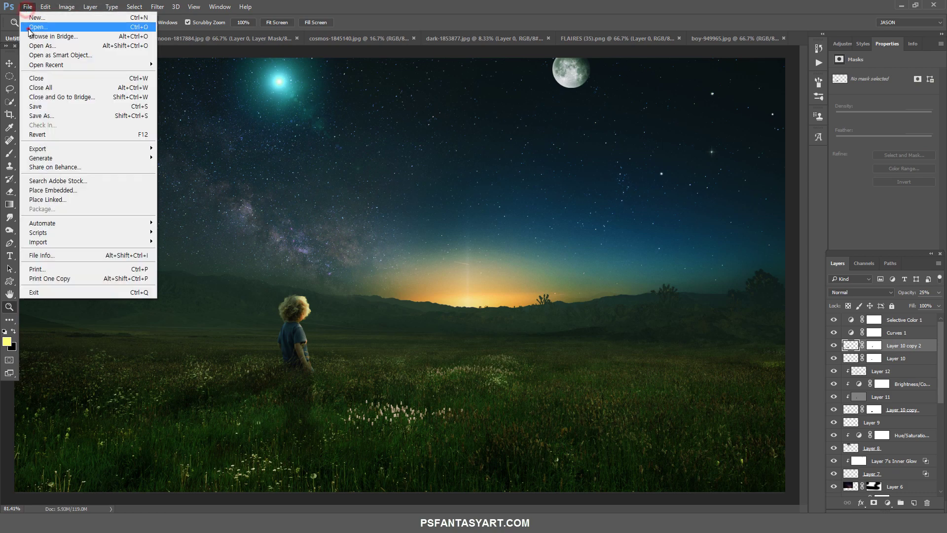
left_click(30, 22)
left_click(274, 97)
left_click(494, 302)
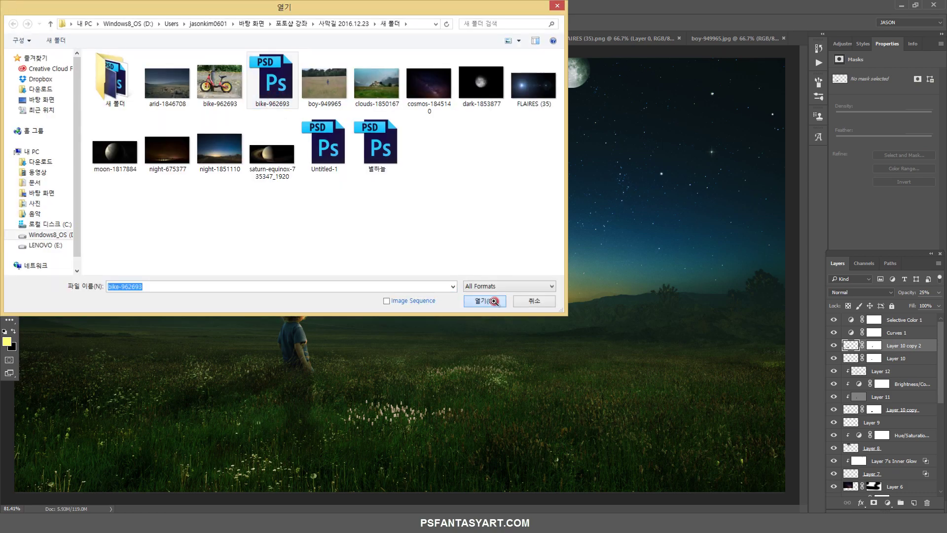
left_click(9, 63)
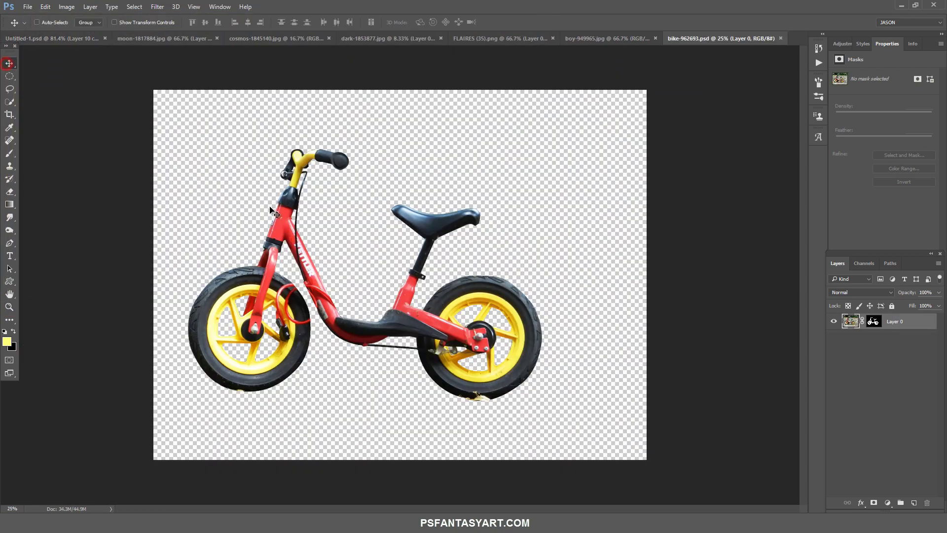
mouse_move(276, 212)
left_mouse_down()
mouse_move(68, 41)
mouse_move(271, 233)
left_mouse_up()
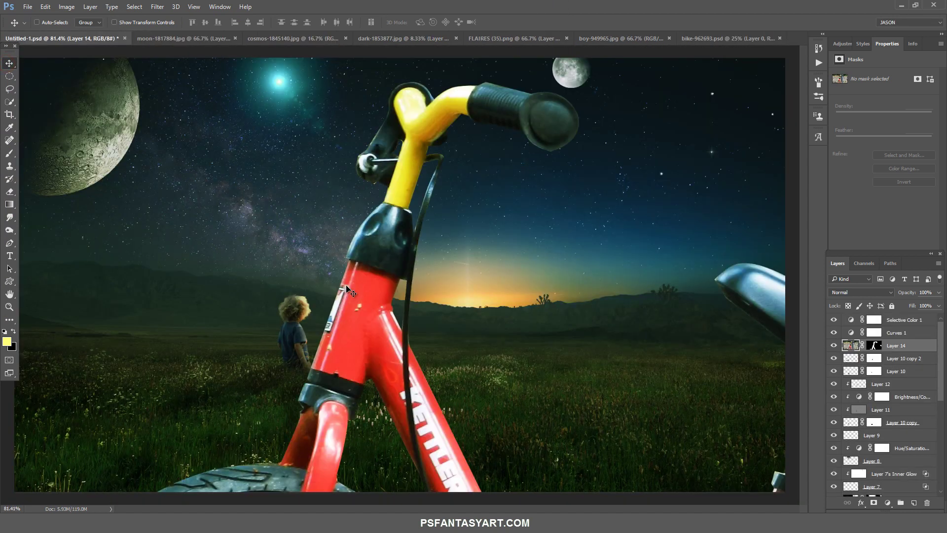
Scale the bike proportionally to 31% and shrink it further
key("ctrl+t")
left_click(167, 22)
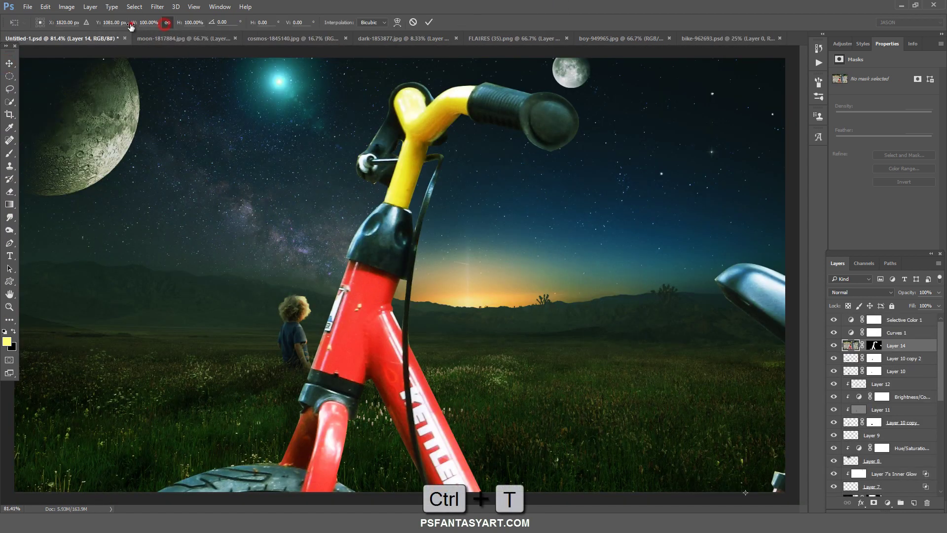
double_click(147, 23)
type("31")
key("Return")
left_click_drag(642, 419, 198, 283)
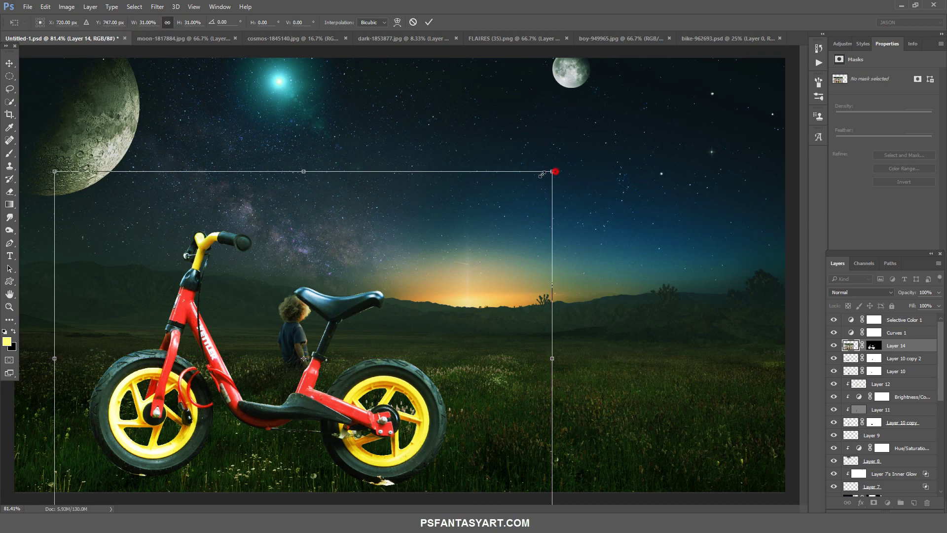
left_click_drag(555, 169, 413, 275)
Flip the bike horizontally, place it in the lower-left meadow with a slight tilt
right_click(383, 325)
left_click(406, 472)
left_click_drag(296, 370, 146, 370)
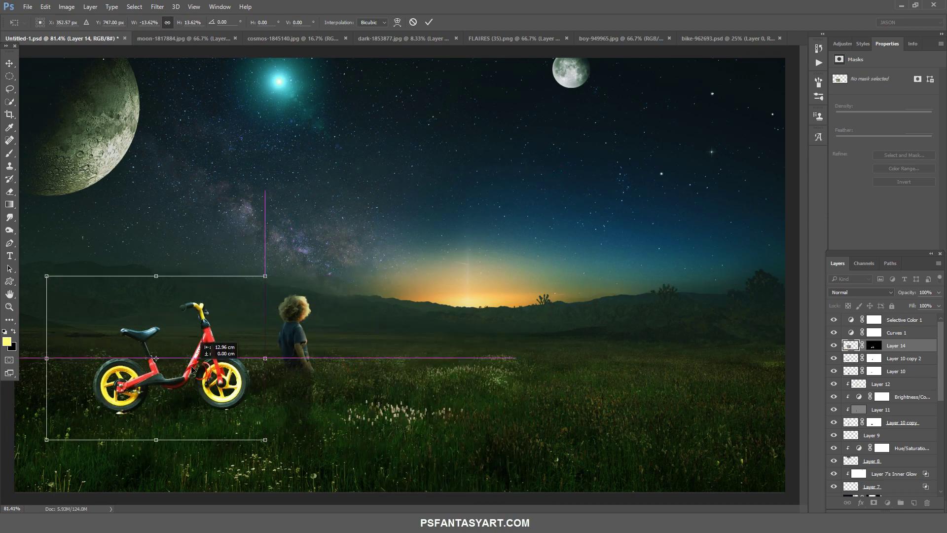
mouse_move(285, 304)
left_mouse_down()
mouse_move(290, 319)
mouse_move(252, 299)
left_mouse_up()
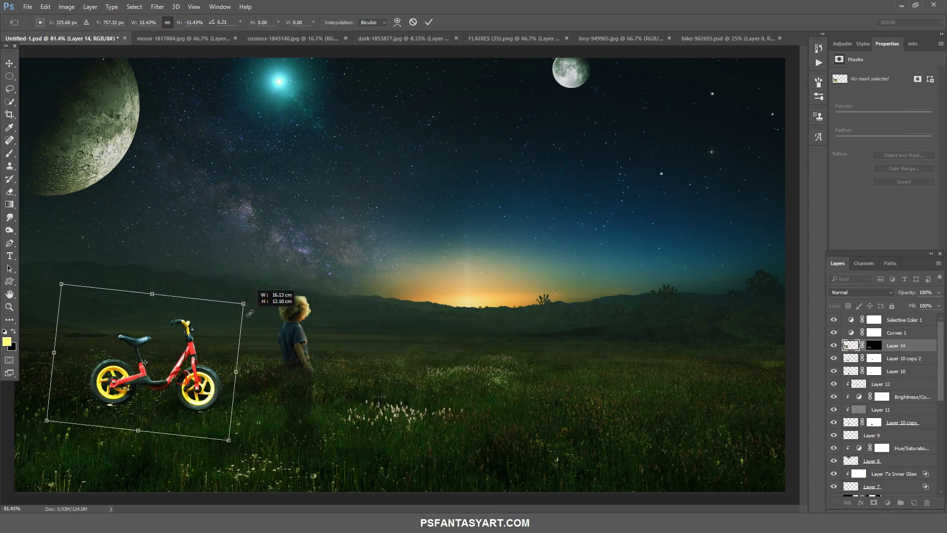
left_click(429, 22)
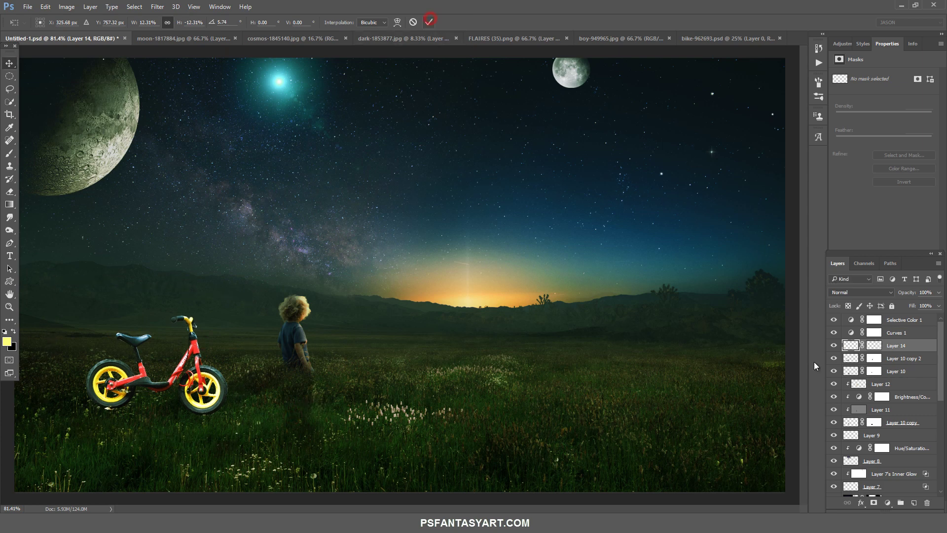
left_click(874, 345)
left_click(9, 153)
Paint the mask to hide the wheel bottoms and tilt the bike slightly counter-clockwise
key("bracketleft")
key("bracketleft")
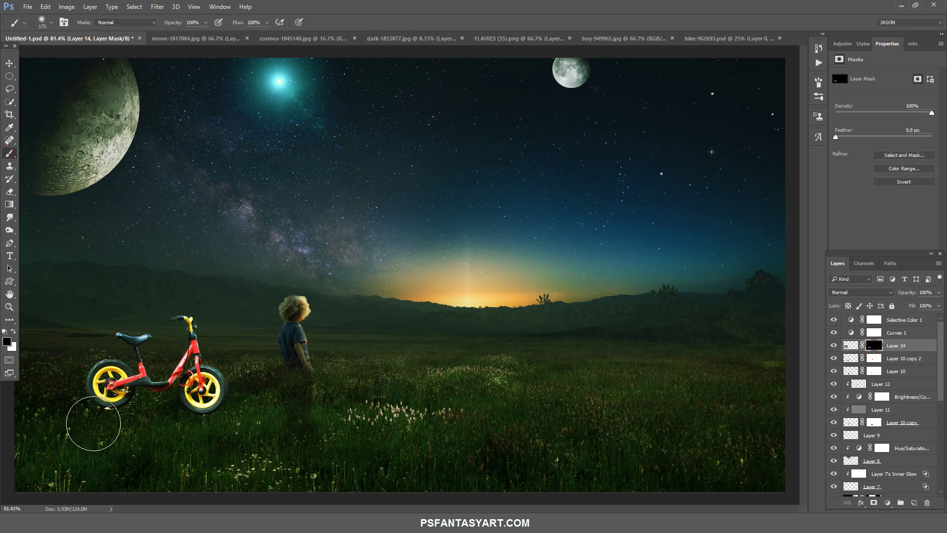
mouse_move(91, 413)
left_mouse_down()
mouse_move(96, 423)
mouse_move(185, 421)
mouse_move(225, 405)
left_mouse_up()
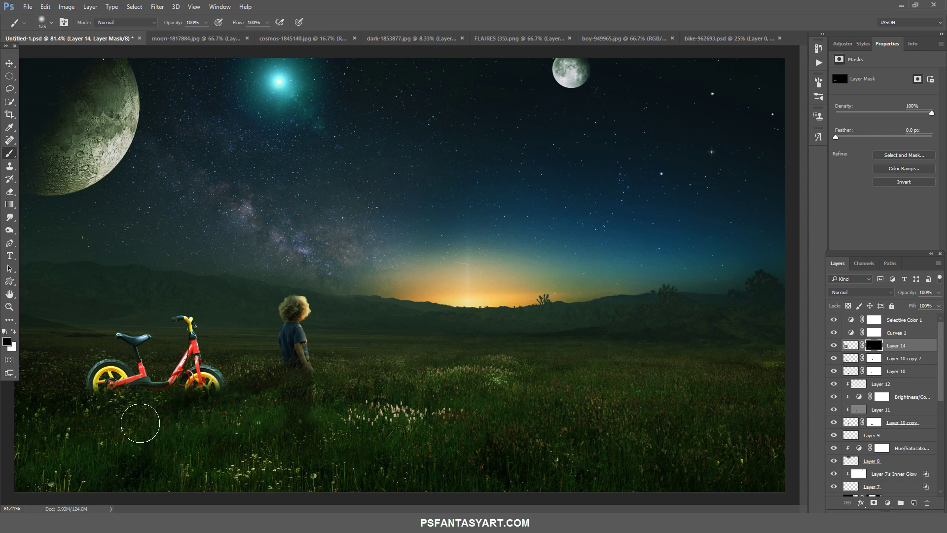
key("ctrl+t")
left_click_drag(241, 464, 311, 446)
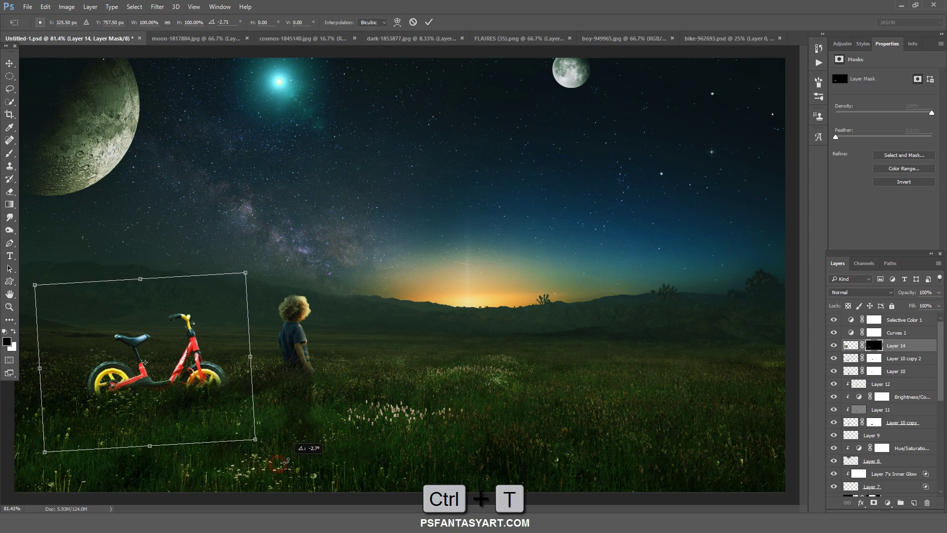
left_click(429, 22)
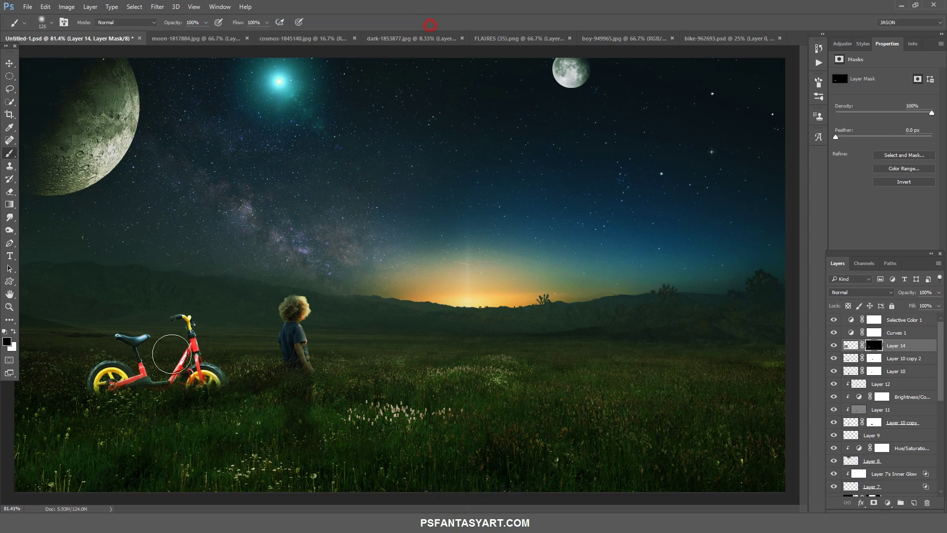
Paint more grass over both wheels, especially the front one
left_click(80, 396)
left_click_drag(72, 391, 196, 400)
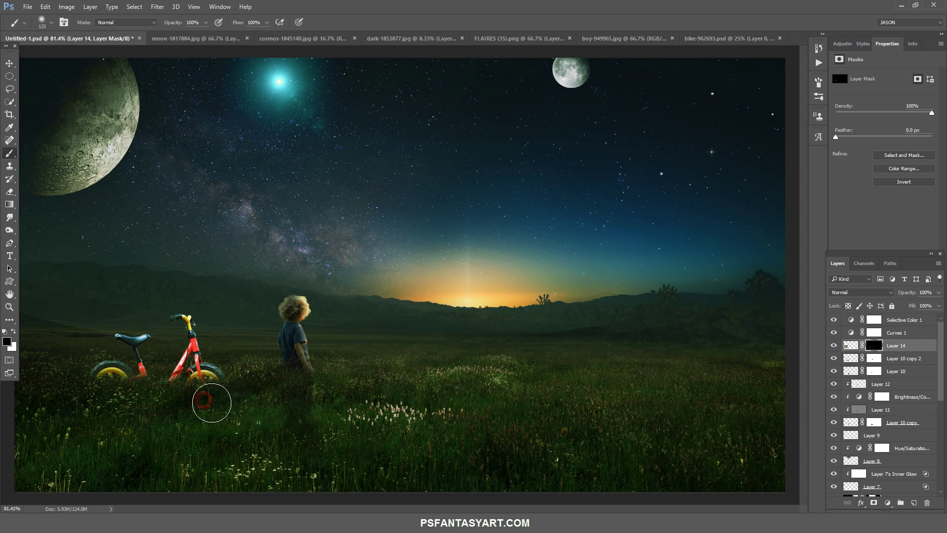
left_click_drag(190, 398, 223, 395)
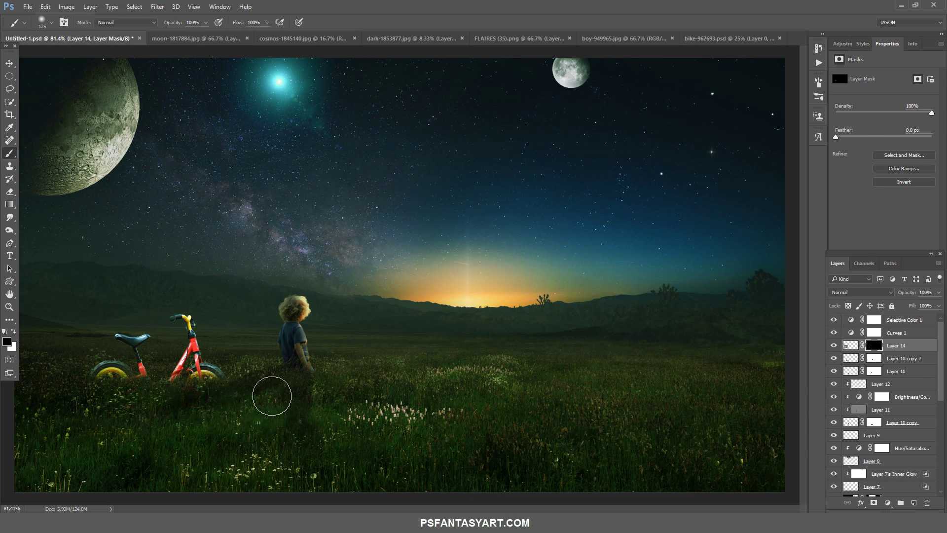
Nudge the bike down, shrink it to about 92% and tilt it slightly
left_click(10, 63)
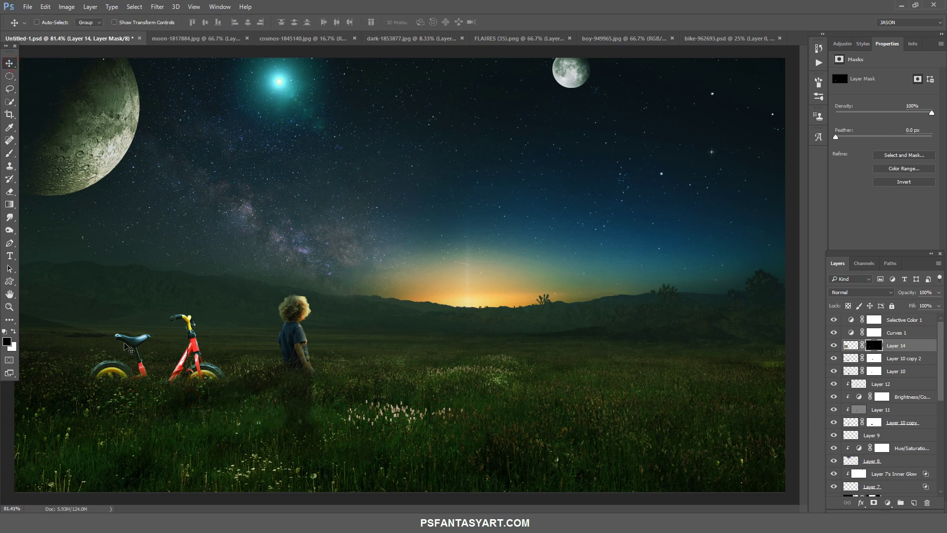
left_click_drag(163, 375, 162, 378)
key("ctrl+t")
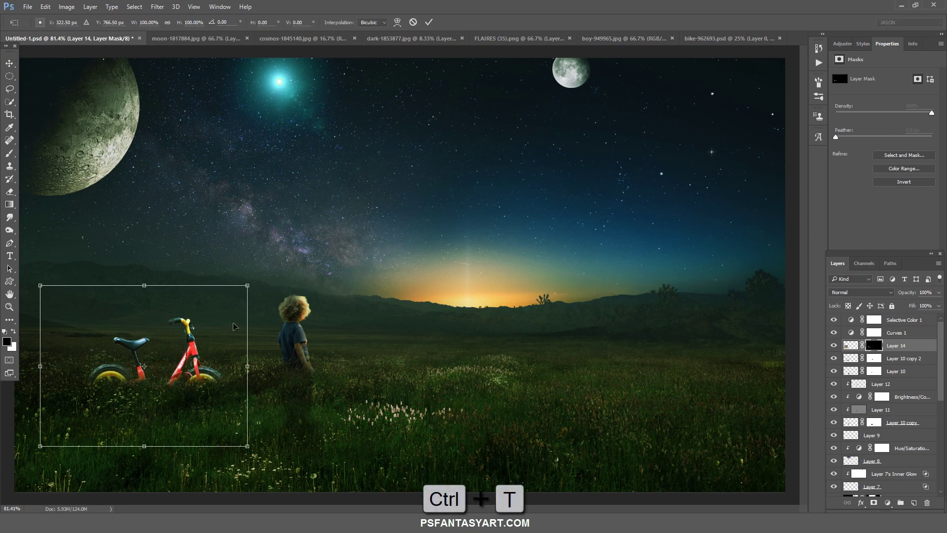
left_click_drag(247, 287, 239, 292)
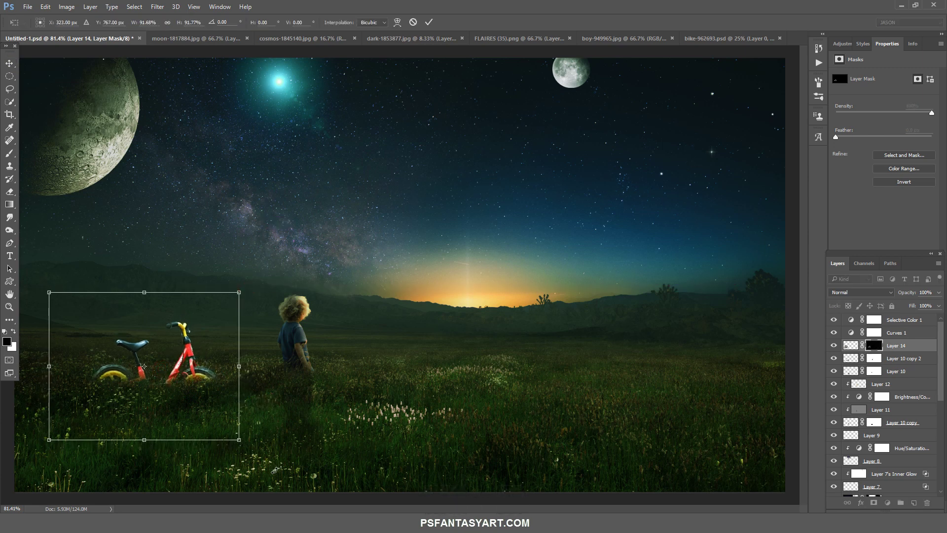
left_click_drag(273, 467, 275, 470)
left_click(429, 22)
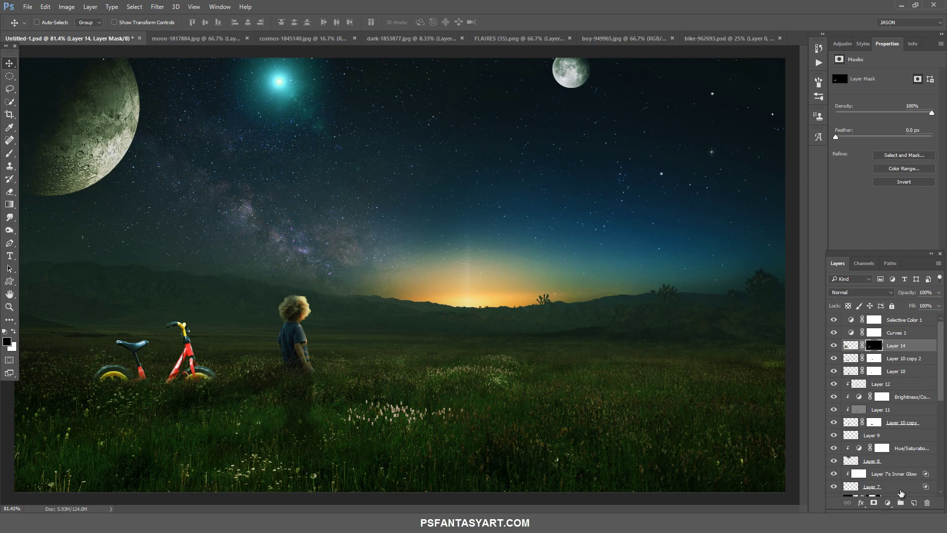
Add a Brightness/Contrast layer clipped to the bike at Brightness -110, Contrast -28
left_click(888, 502)
left_click(874, 323)
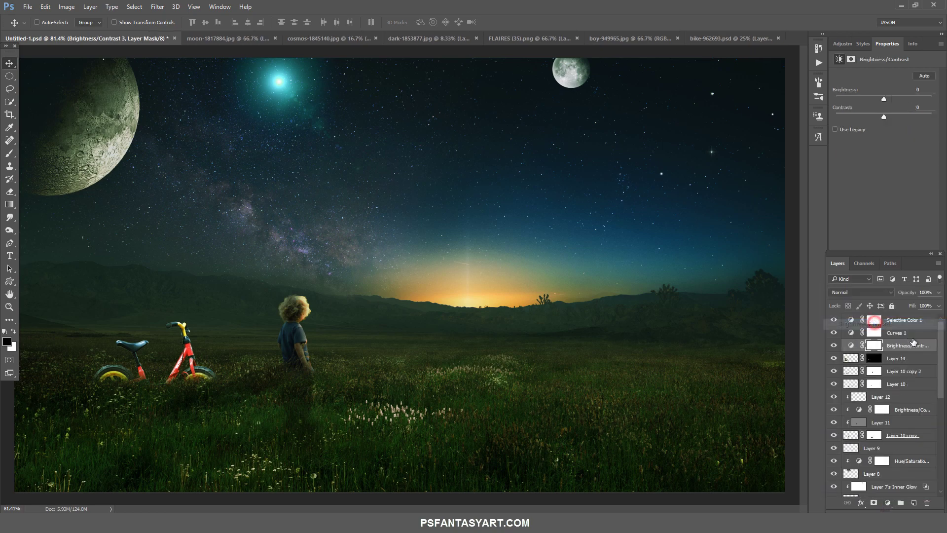
left_click_drag(914, 341, 914, 348)
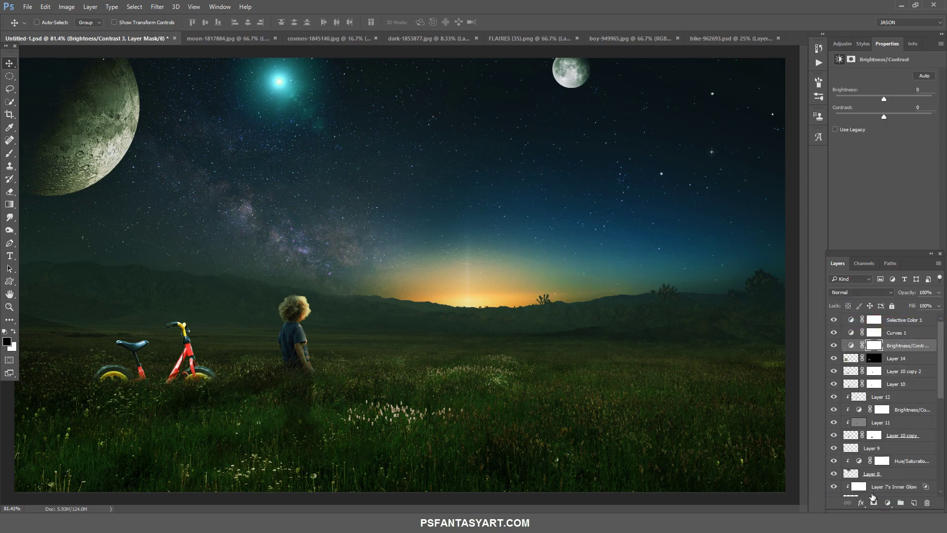
left_click(915, 350, "alt")
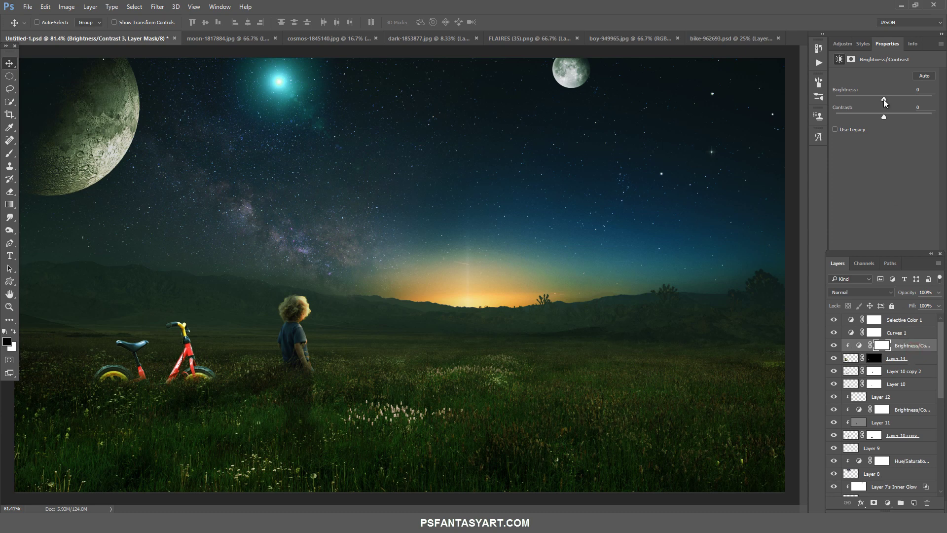
left_click_drag(883, 99, 854, 99)
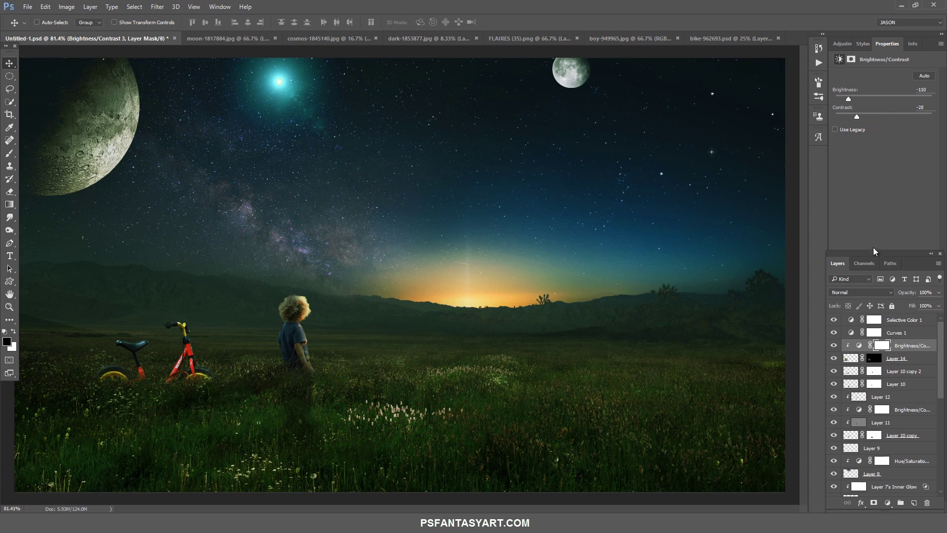
Add a Hue/Saturation layer for the bike with Saturation -25 and Lightness -46
left_click(853, 363)
left_click(887, 503)
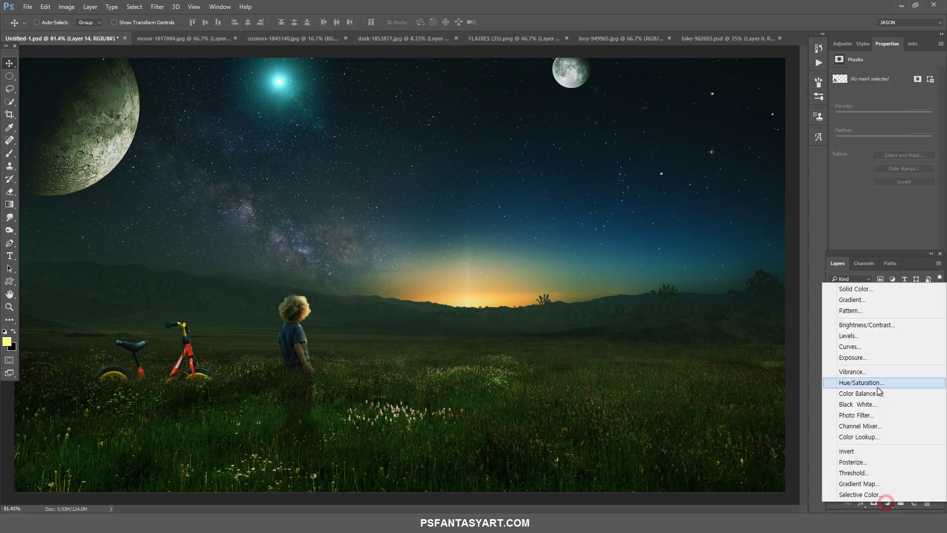
left_click(858, 329)
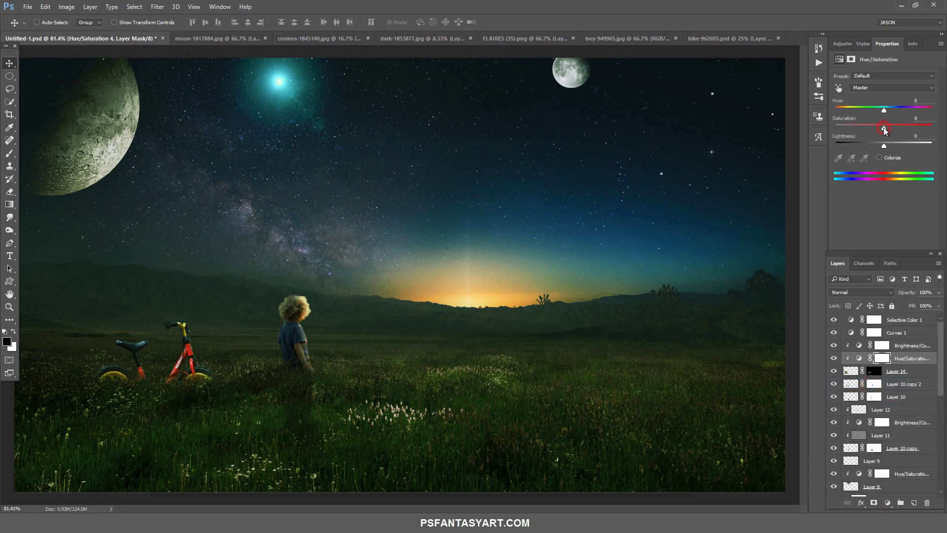
left_click_drag(883, 127, 867, 145)
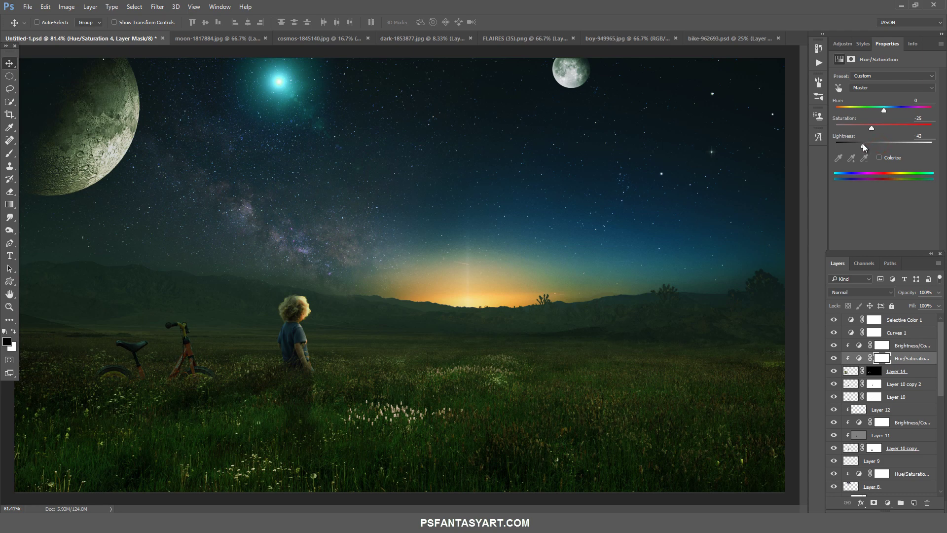
Brush the Brightness/Contrast mask so the handlebar stays brighter
left_click(881, 346)
left_click(10, 152)
left_click_drag(199, 328, 169, 310)
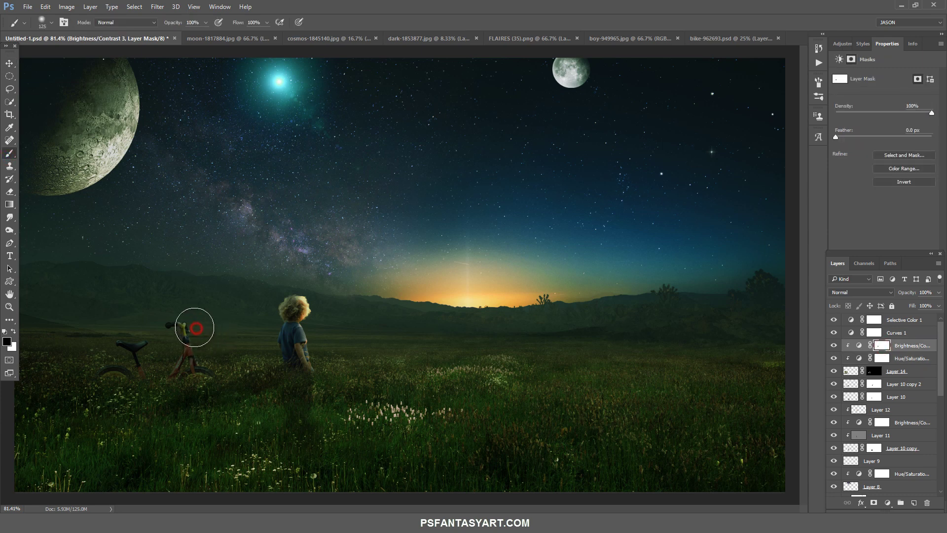
left_click(125, 327)
Give Layer 14 a Color Dodge Inner Shadow in F8B97B at 55% opacity, size 1 px
double_click(848, 372)
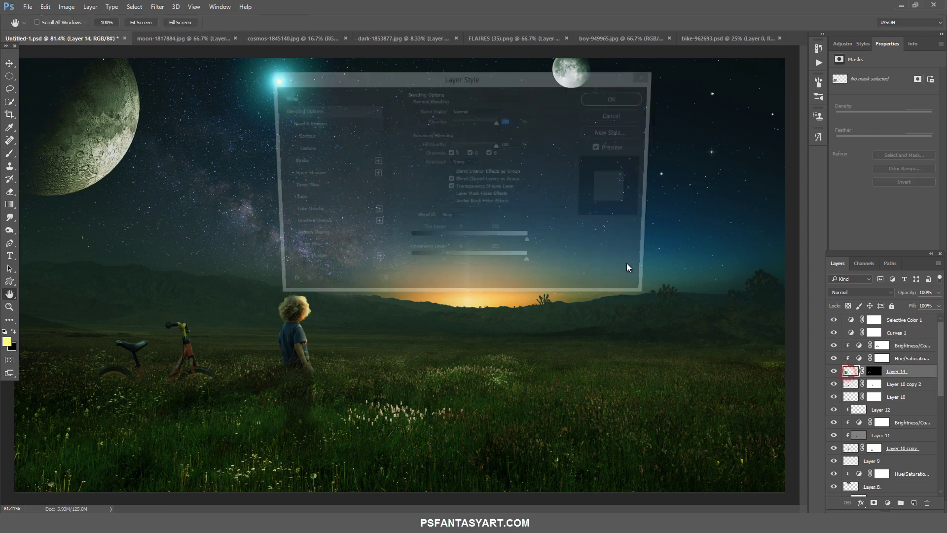
left_click_drag(410, 84, 448, 105)
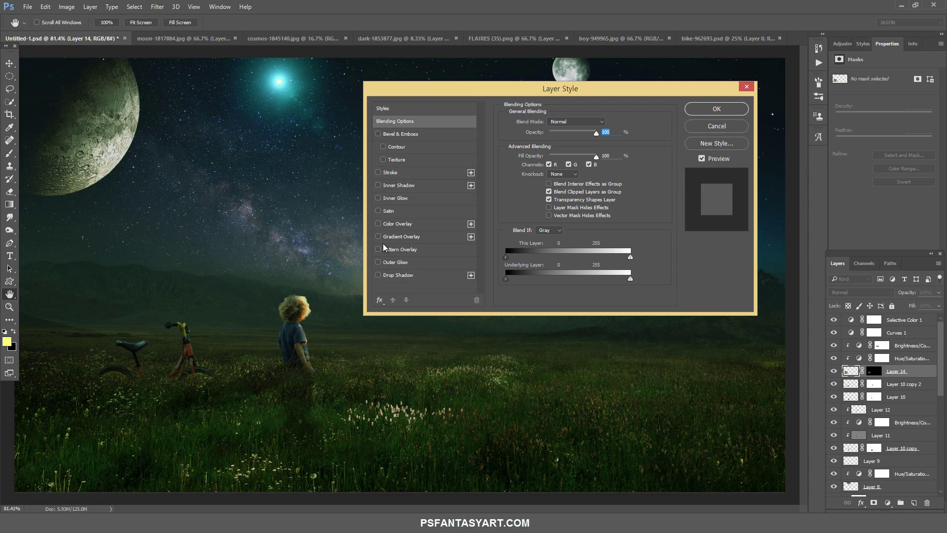
left_click(396, 186)
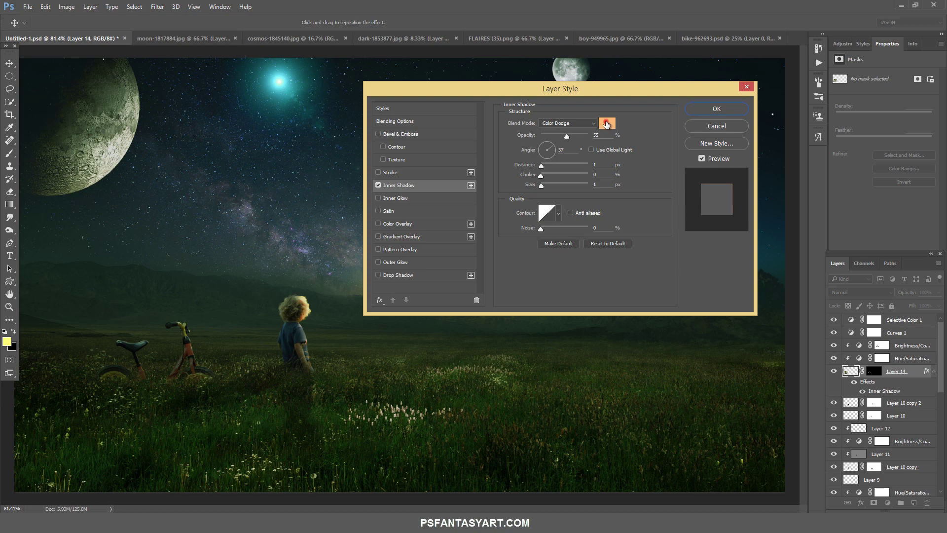
left_click(607, 124)
left_click(596, 319)
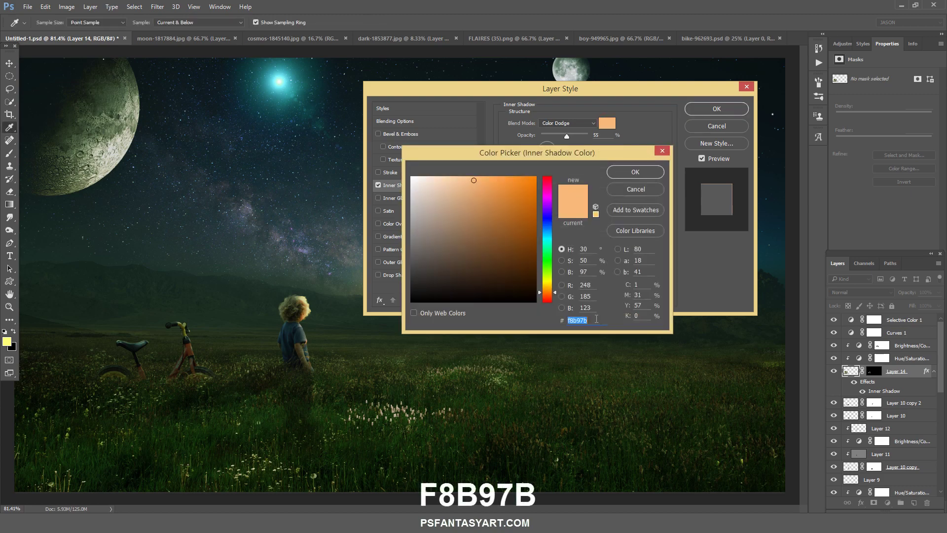
left_click_drag(597, 319, 537, 334)
left_click(636, 171)
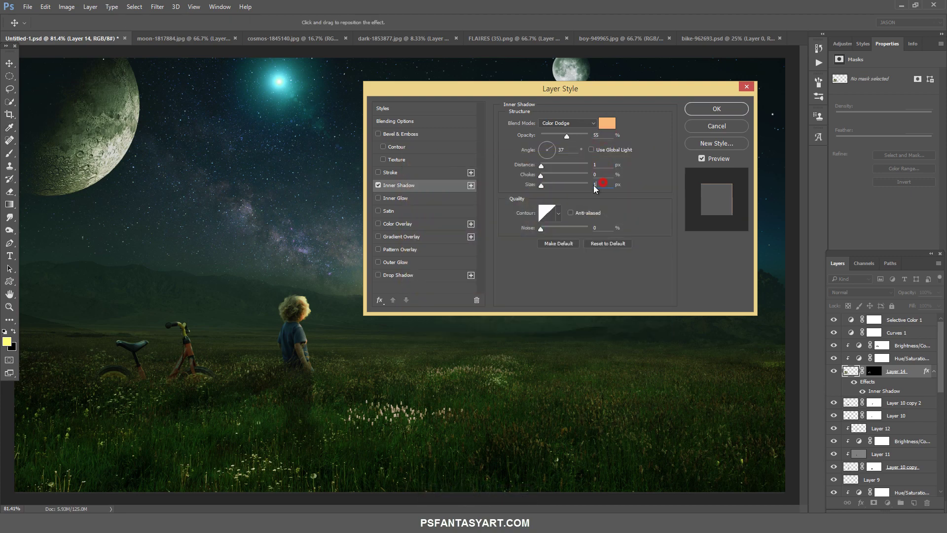
left_click(378, 185)
left_click(733, 107)
key("b")
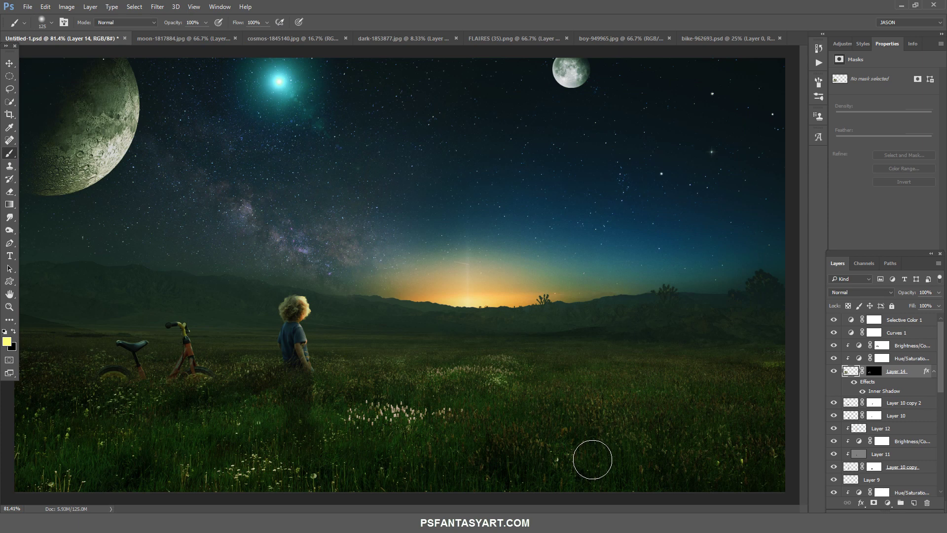
Nudge the bike and its adjustment layers slightly down, then duplicate Layer 14
left_click(9, 64)
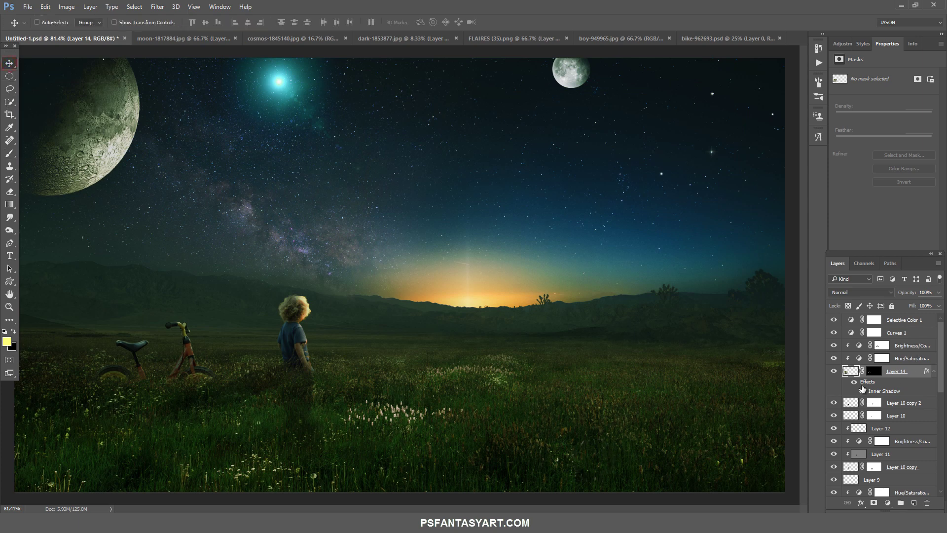
left_click(912, 349, "shift")
left_click_drag(209, 366, 208, 378)
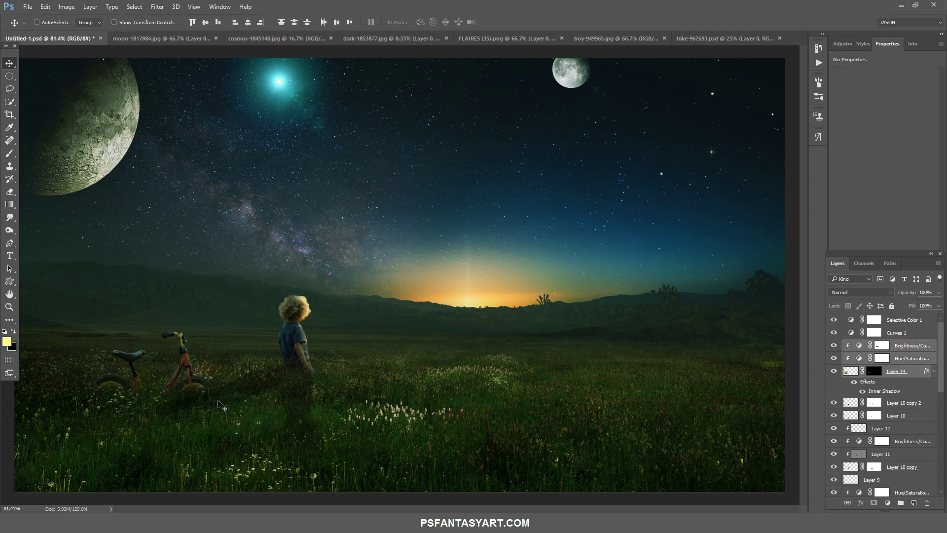
key("ctrl+j")
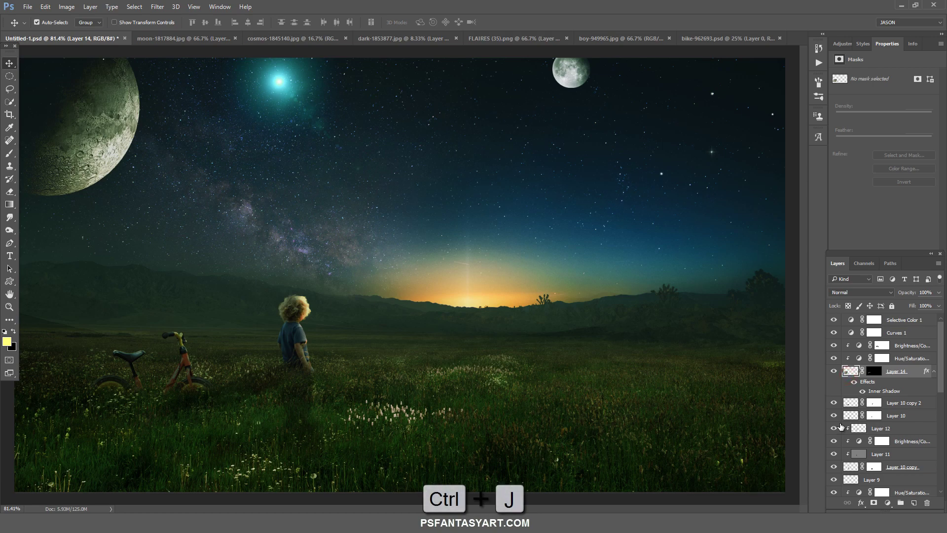
Rasterize Layer 14's style, darken it to Lightness -38, and hide it
left_click(902, 403)
right_click(903, 404)
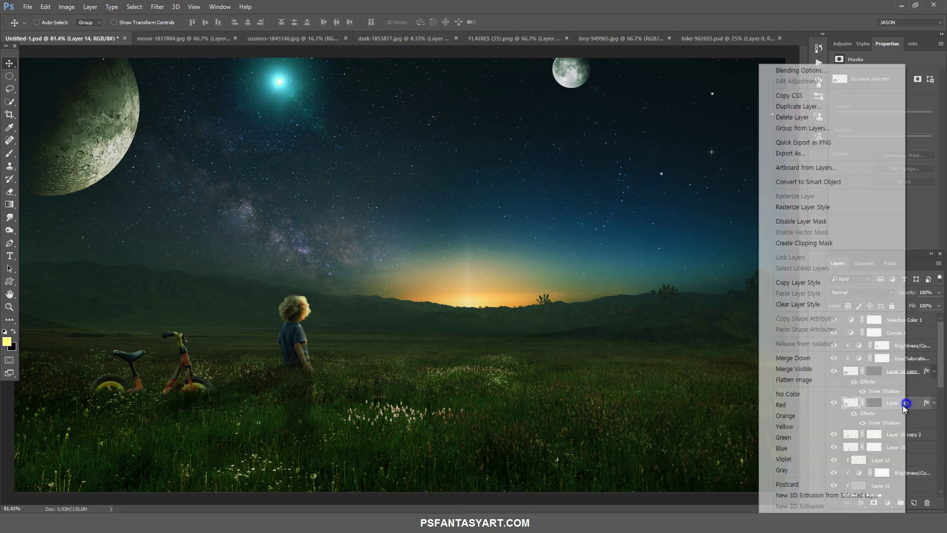
left_click(809, 210)
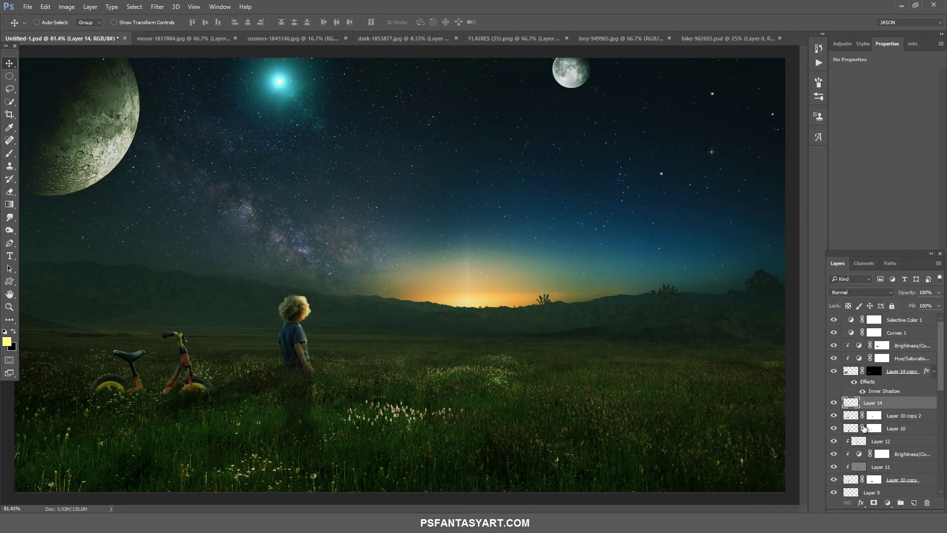
key("ctrl+u")
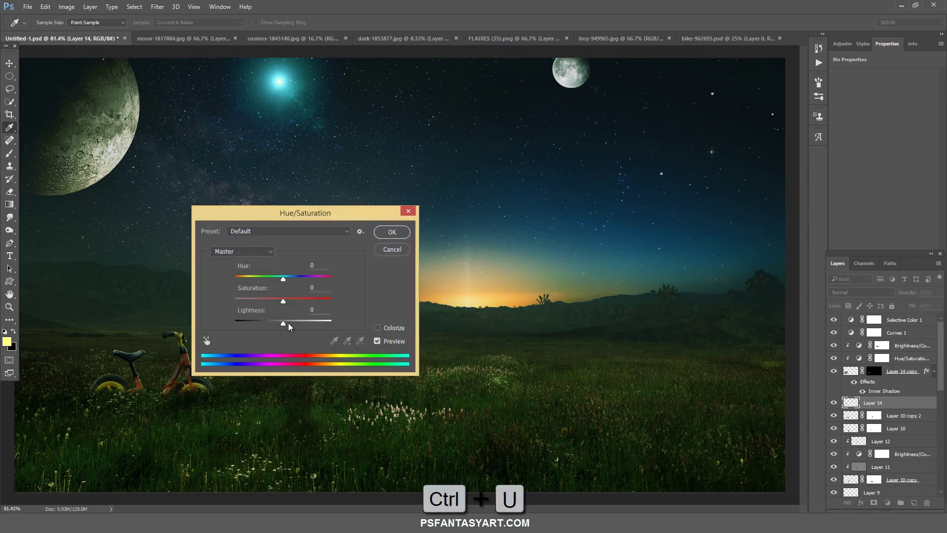
left_click_drag(284, 323, 265, 322)
left_click(392, 232)
key("v")
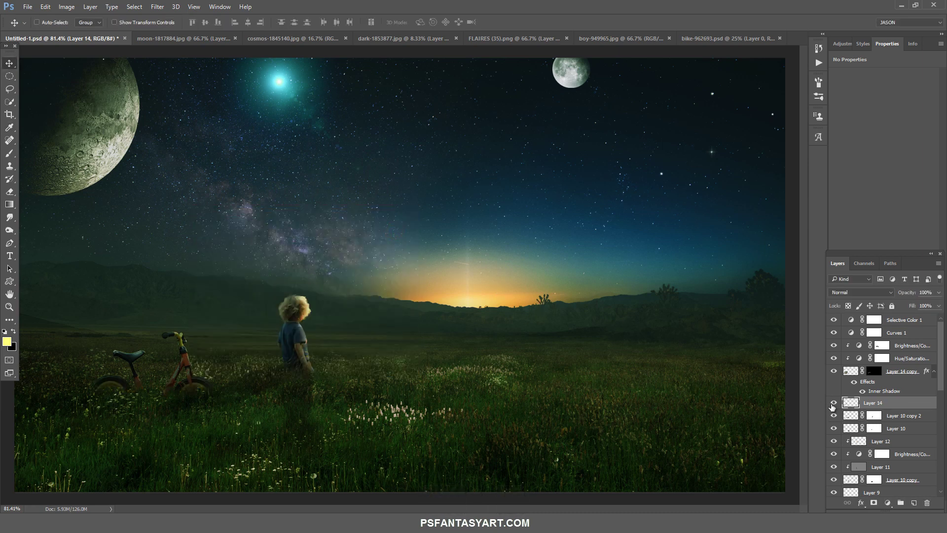
left_click(834, 404)
Duplicate the darkened bike as Layer 14 copy 2, flip it vertically and move it below the wheels
key("ctrl+j")
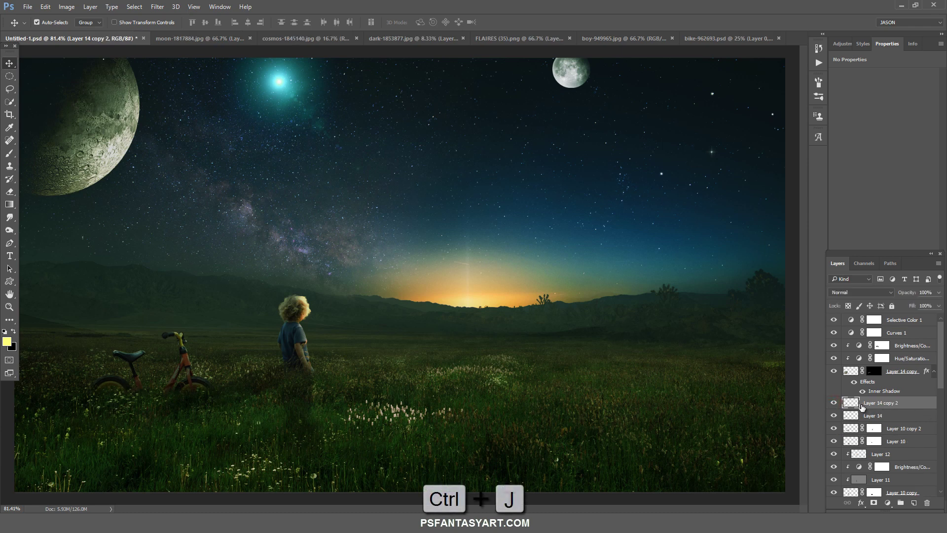
key("ctrl+t")
right_click(319, 386)
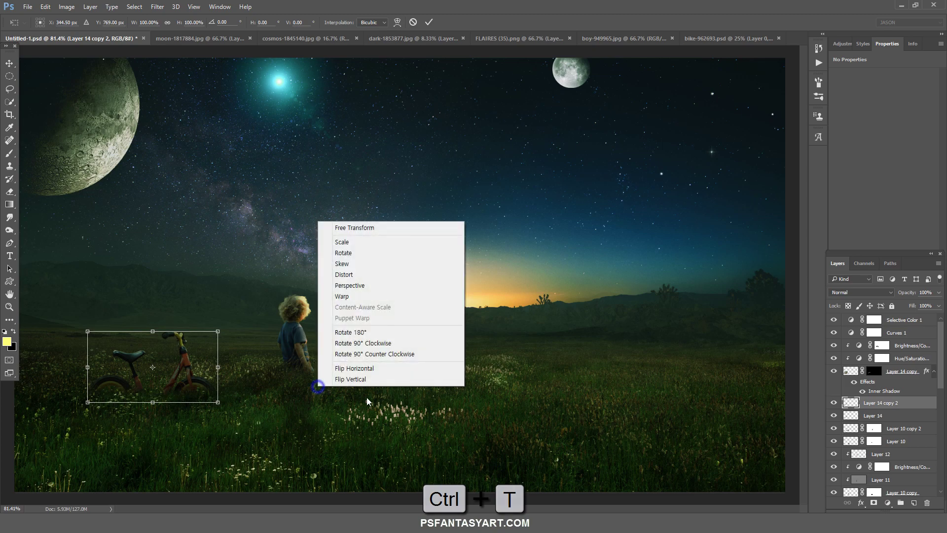
left_click(335, 383)
left_click_drag(189, 375, 189, 443)
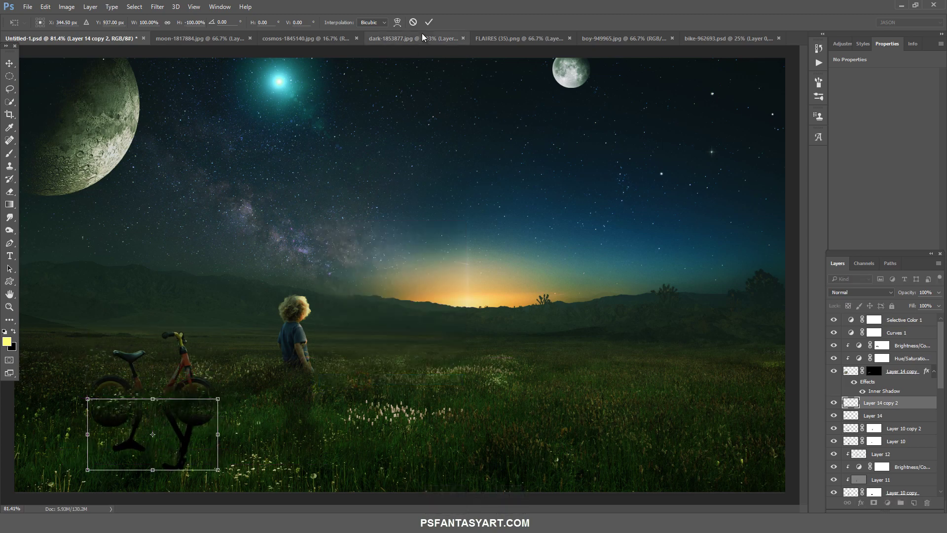
left_click(429, 22)
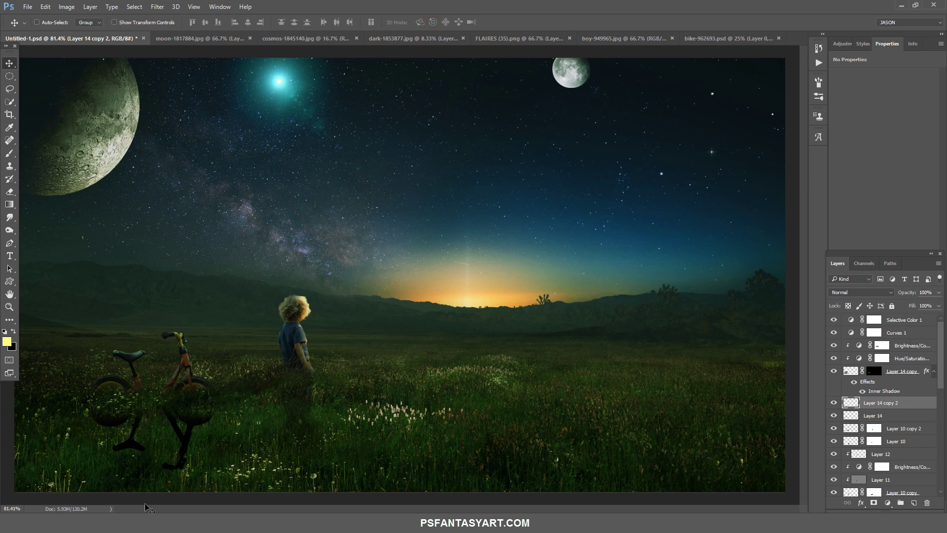
Skew the flipped bike's base leftward into a cast-shadow shape
left_click(9, 306)
left_click_drag(110, 430, 104, 436)
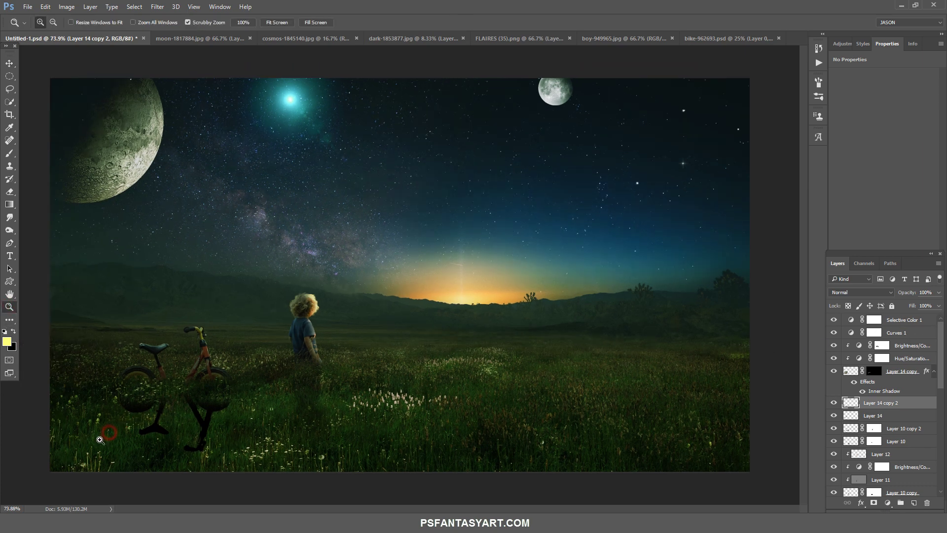
key("ctrl+t")
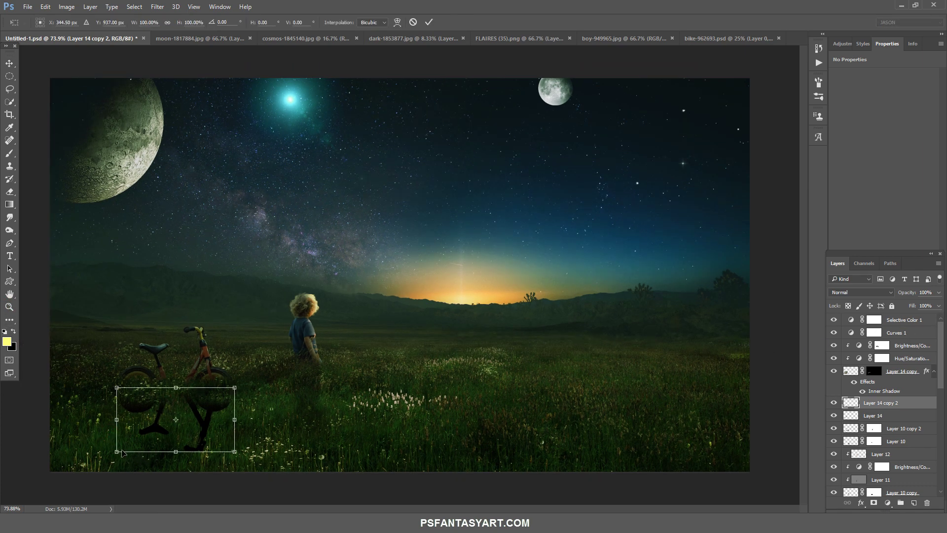
left_click_drag(117, 452, 89, 459)
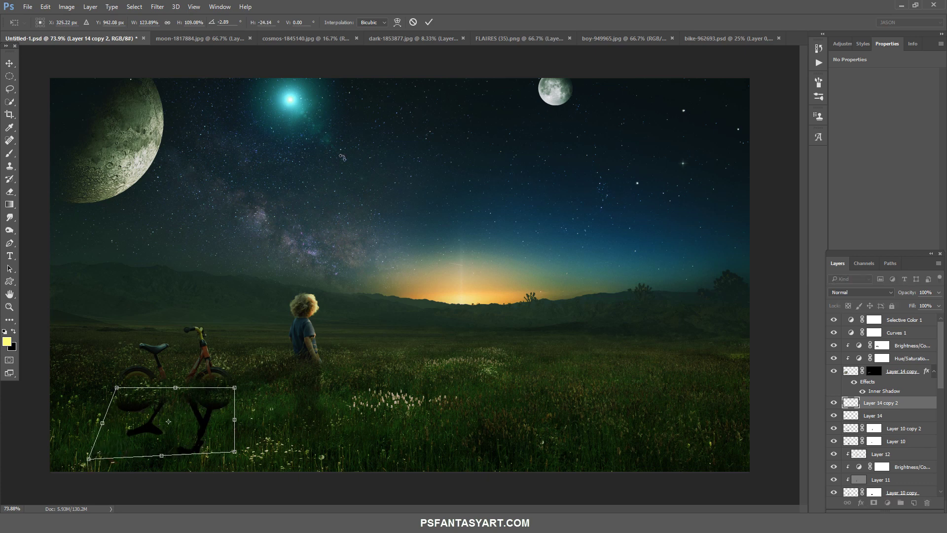
left_click(429, 22)
Fade the shadow to low opacity and soften it with a 2.0 px Gaussian Blur
left_click(938, 293)
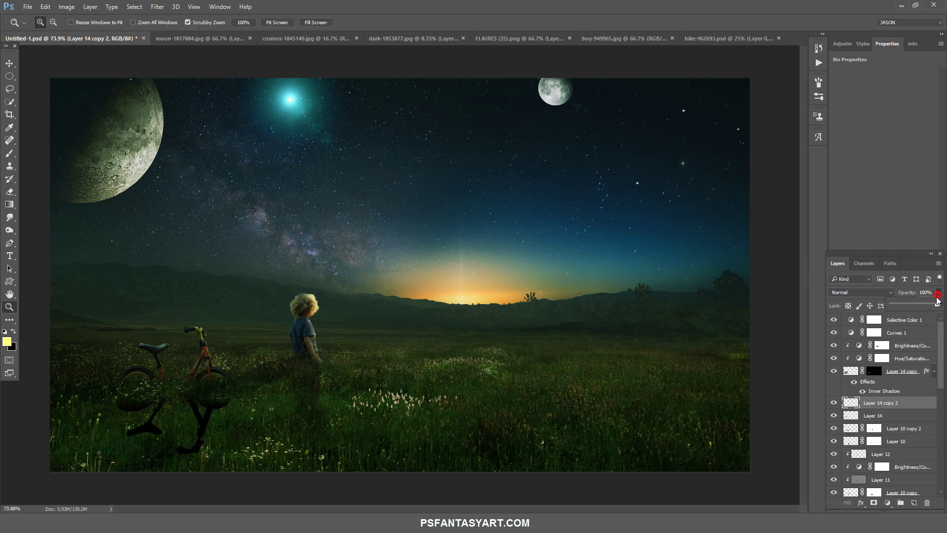
left_click_drag(938, 306, 902, 306)
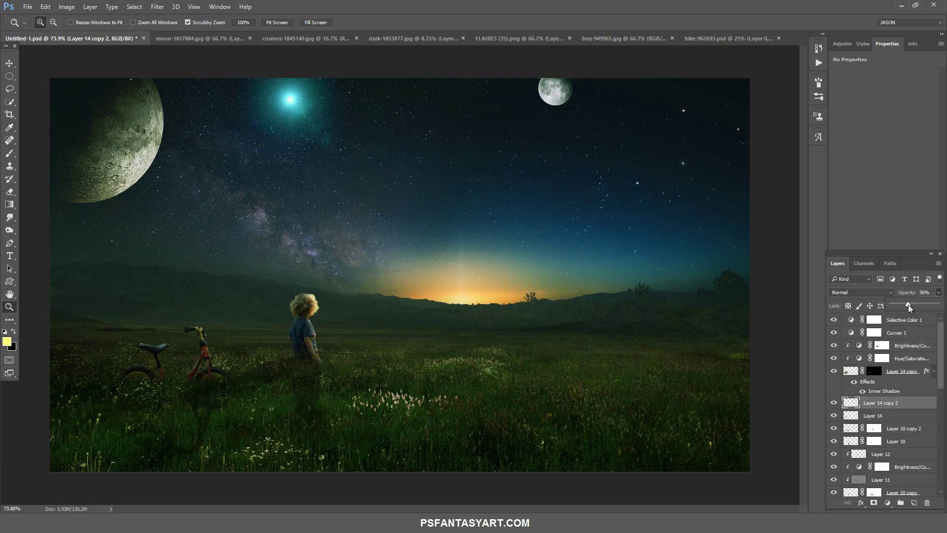
left_click(158, 7)
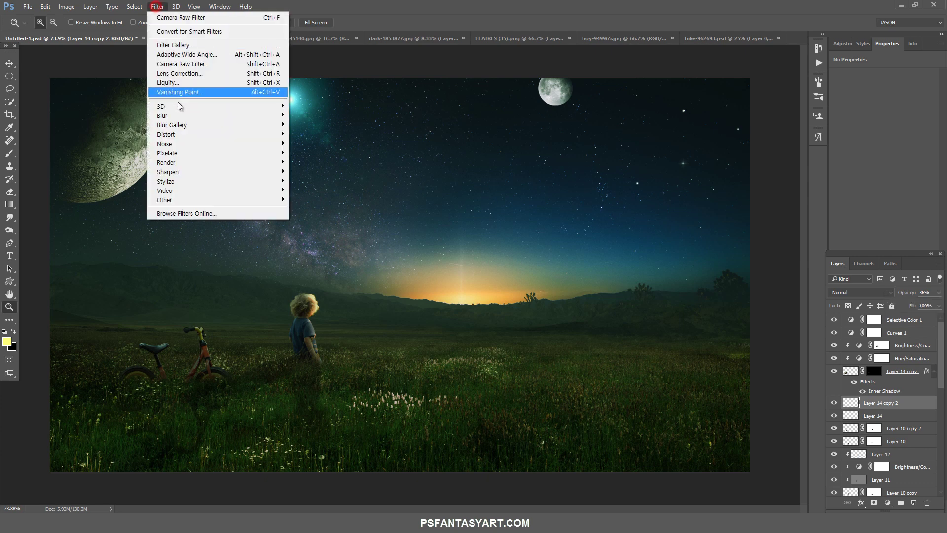
mouse_move(161, 115)
left_click(133, 153)
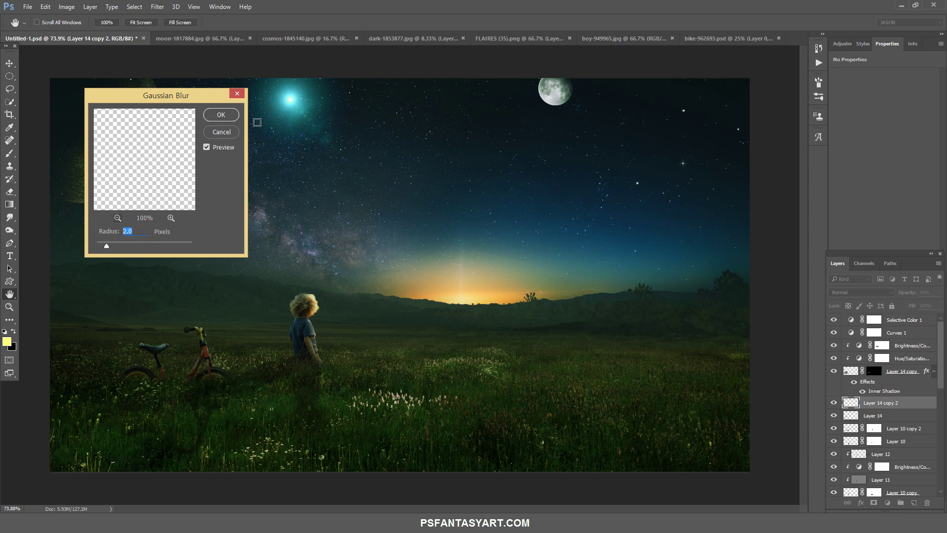
left_click(221, 117)
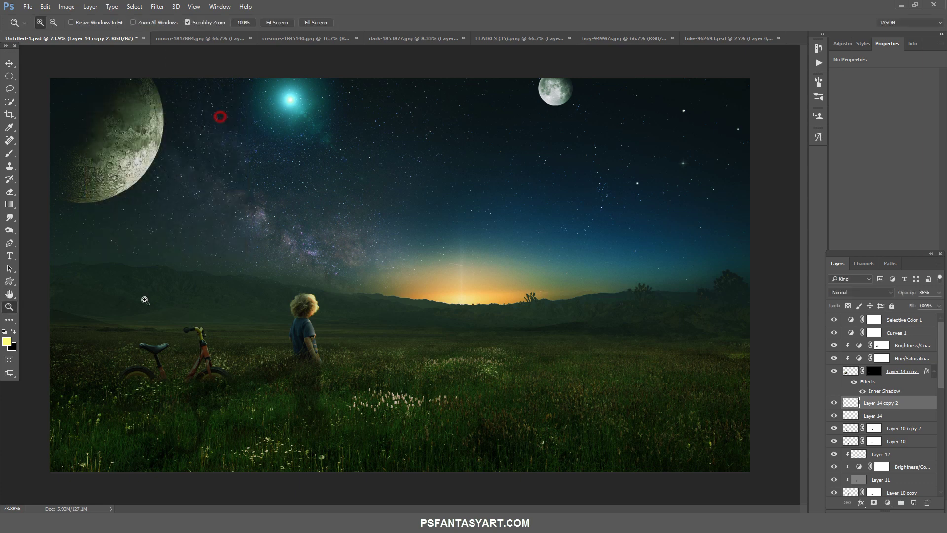
left_click(9, 64)
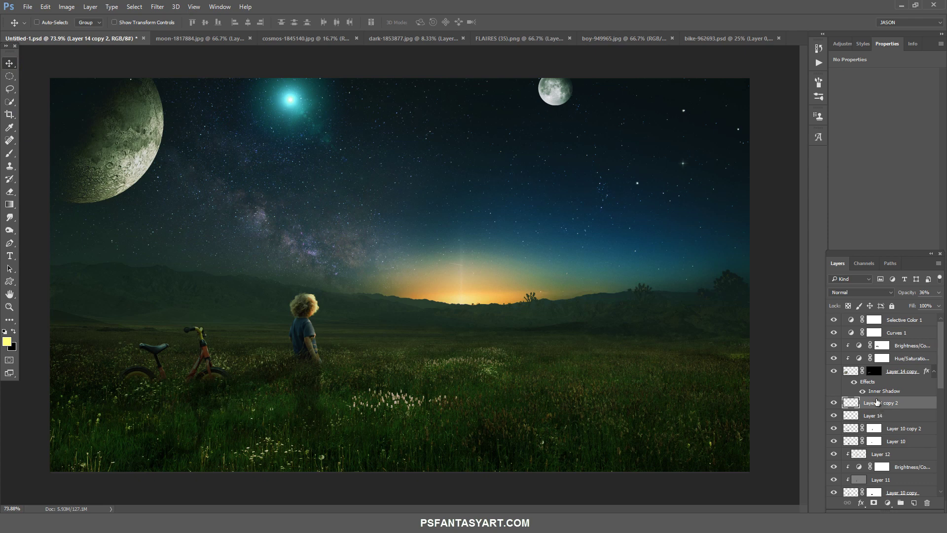
Move Layer 14 copy 2 just below Curves 1 and duplicate it as Layer 14 copy 3
left_click_drag(877, 403, 903, 340)
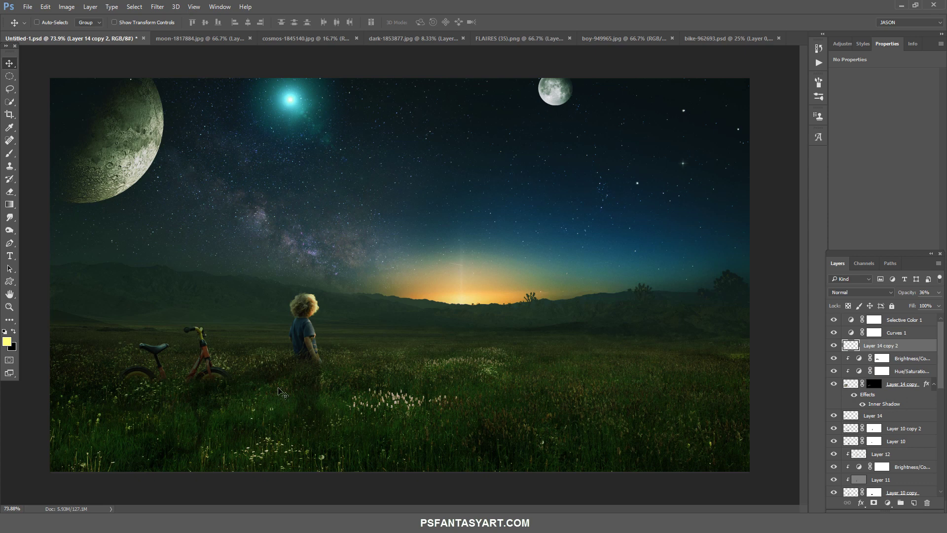
left_click_drag(867, 379, 855, 358)
key("ctrl+j")
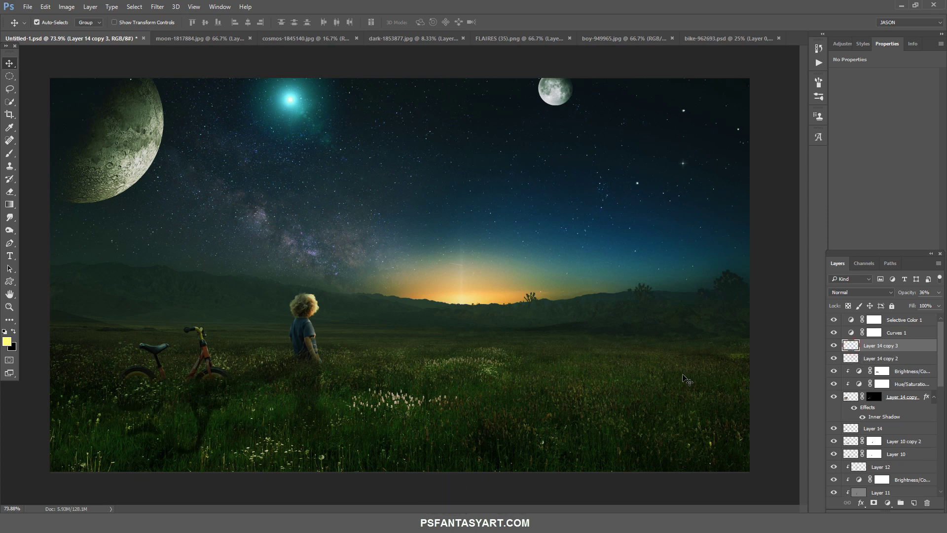
Reshape Layer 14 copy 3 into a second, leftward-slanting shadow at 20% opacity
key("ctrl+t")
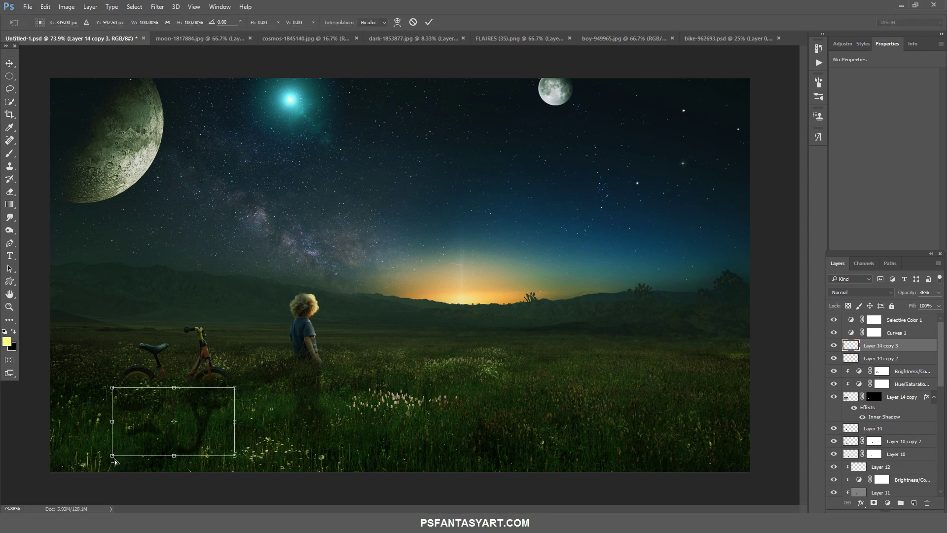
left_click_drag(113, 455, 15, 443)
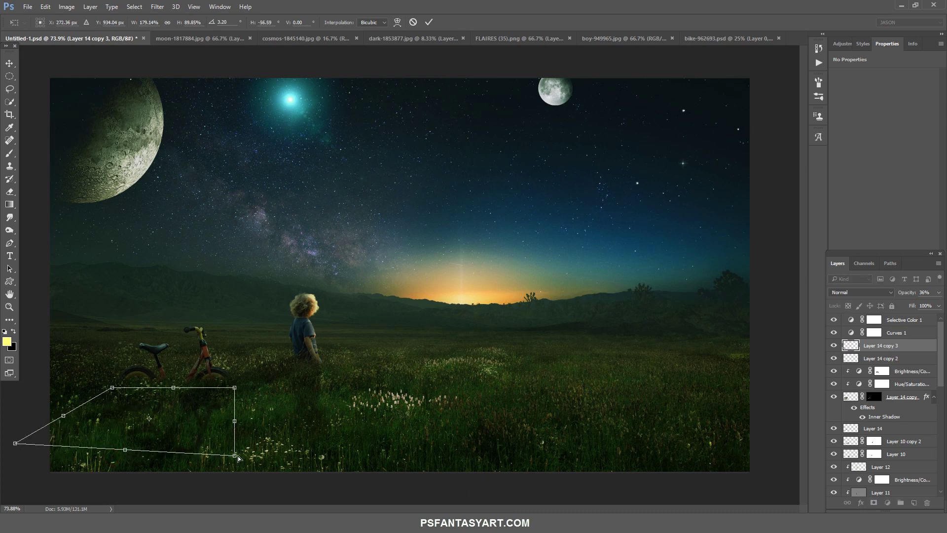
left_click_drag(236, 455, 200, 444)
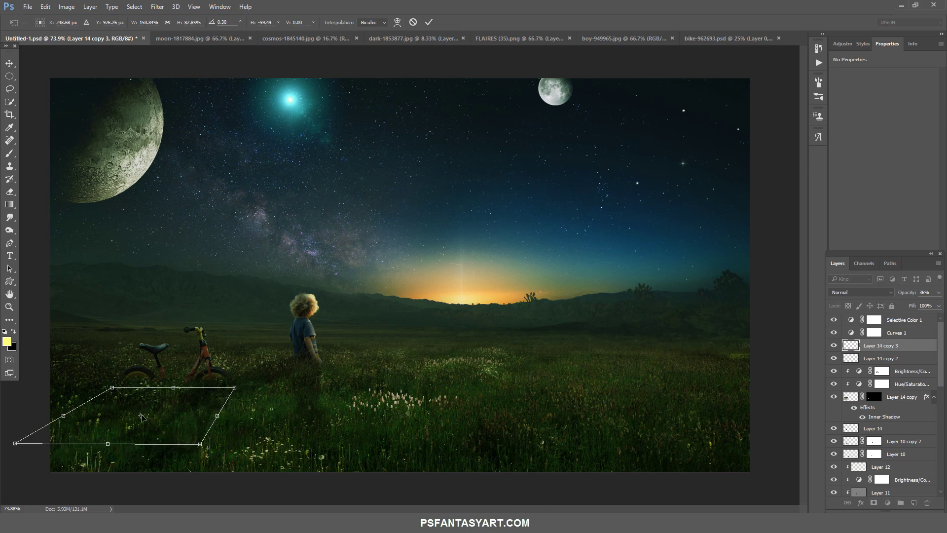
left_click_drag(111, 389, 115, 387)
left_click(429, 21)
left_click(938, 292)
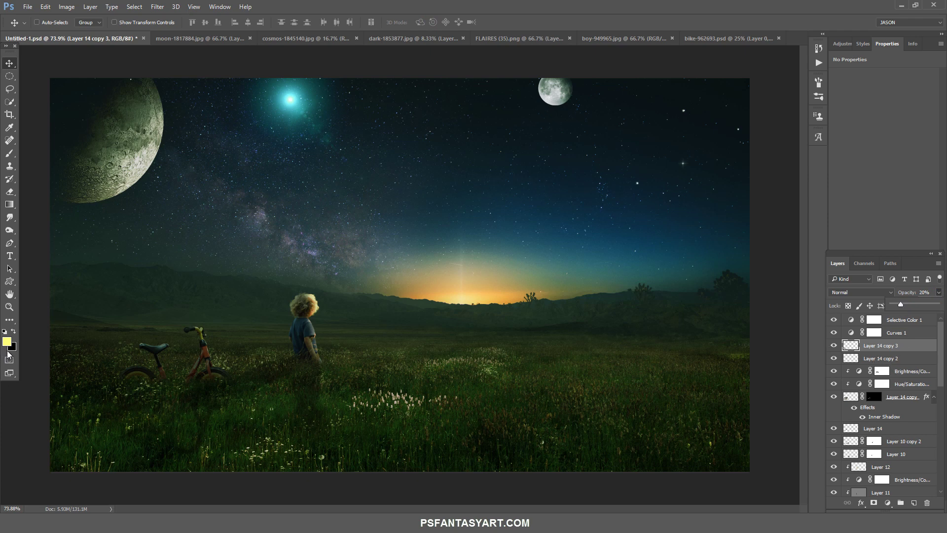
left_click(8, 191)
left_click(87, 427)
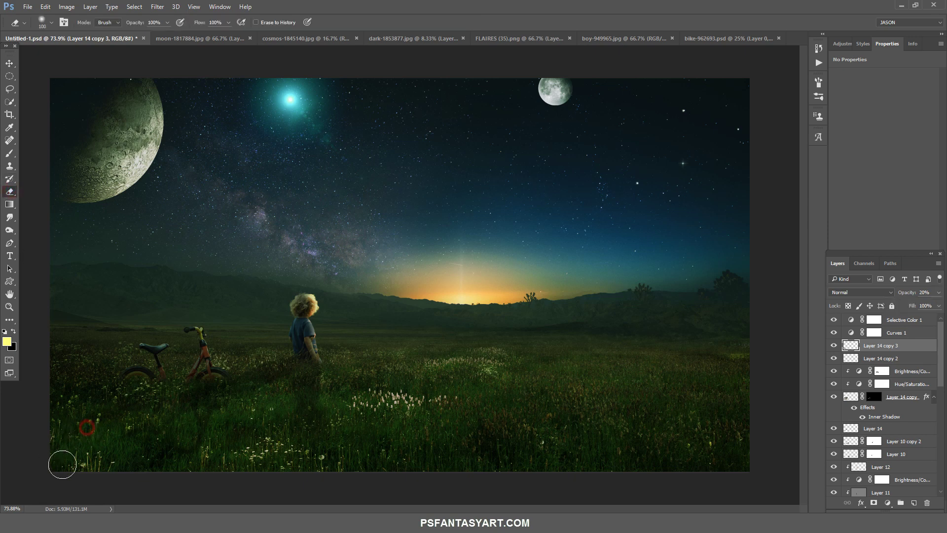
Set the eraser to 33% opacity and 26% flow and soften Layer 14 copy 3's shadow
left_click(168, 22)
left_click(229, 23)
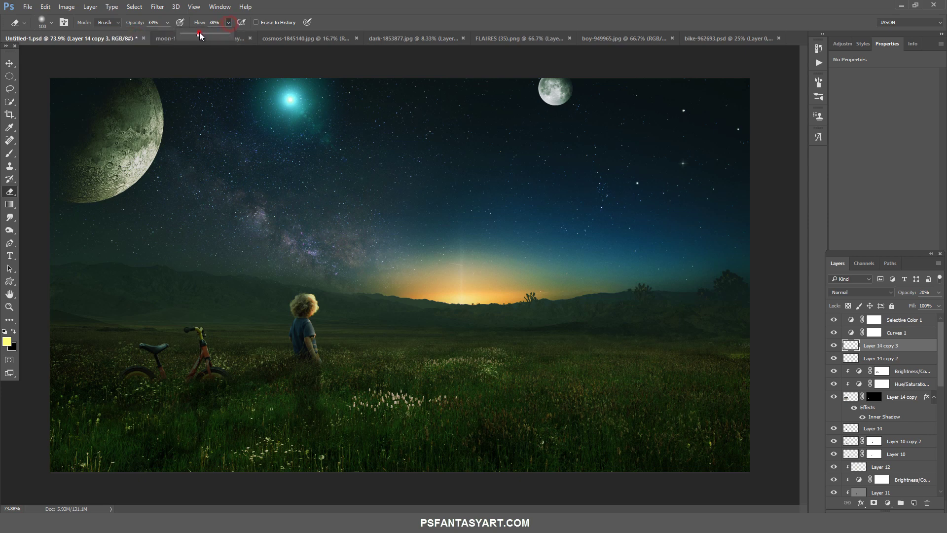
left_click(199, 33)
left_click_drag(198, 34, 193, 34)
left_click(123, 439)
left_click_drag(131, 438, 118, 439)
left_click(65, 414)
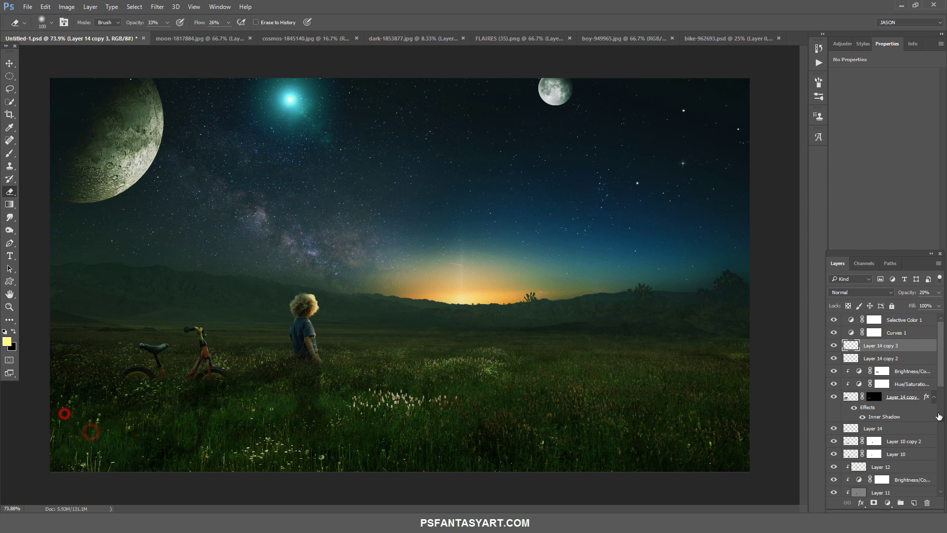
Erase parts of the Layer 14 copy 2 shadow in the lower-left grass
left_click(855, 358)
left_click(193, 449)
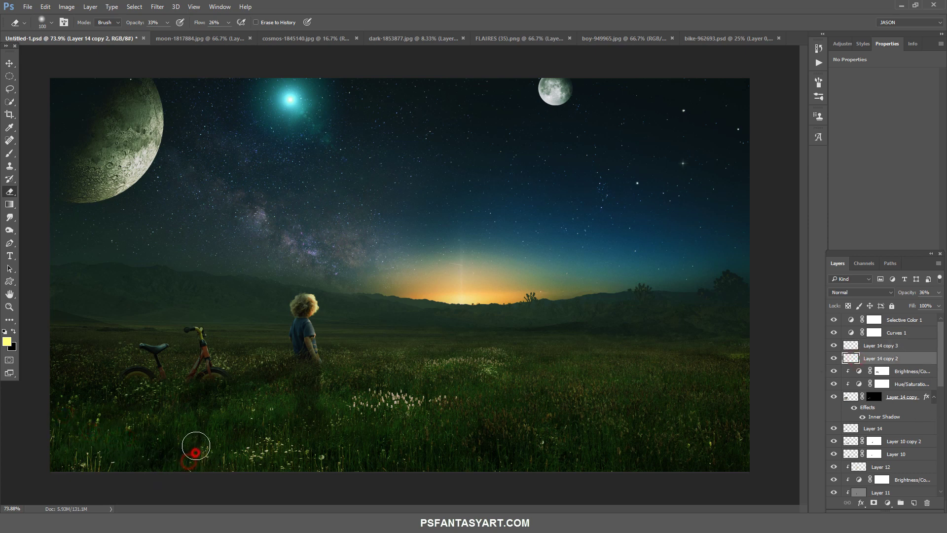
left_click(166, 447)
Raise Layer 14 copy's Color Dodge inner shadow opacity to 65%
left_click(877, 418)
key("h")
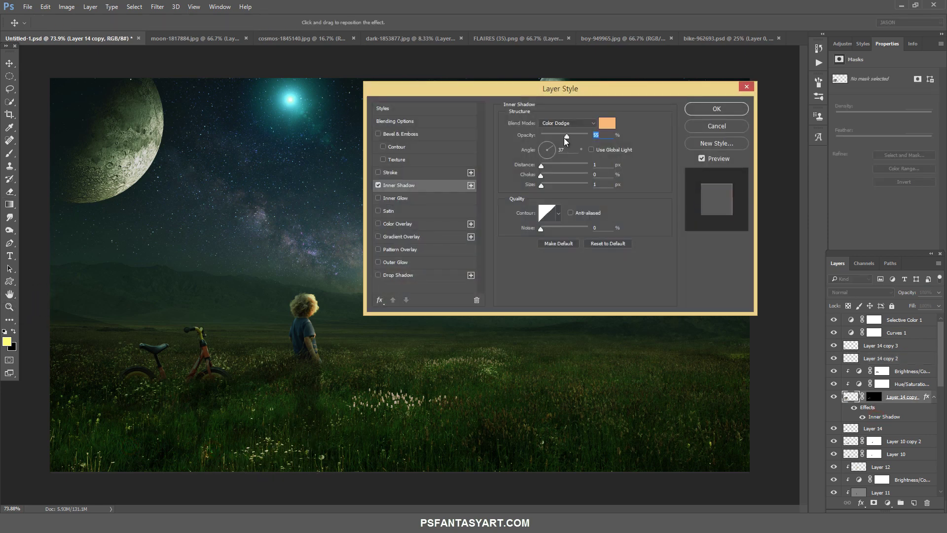
left_click_drag(567, 136, 572, 136)
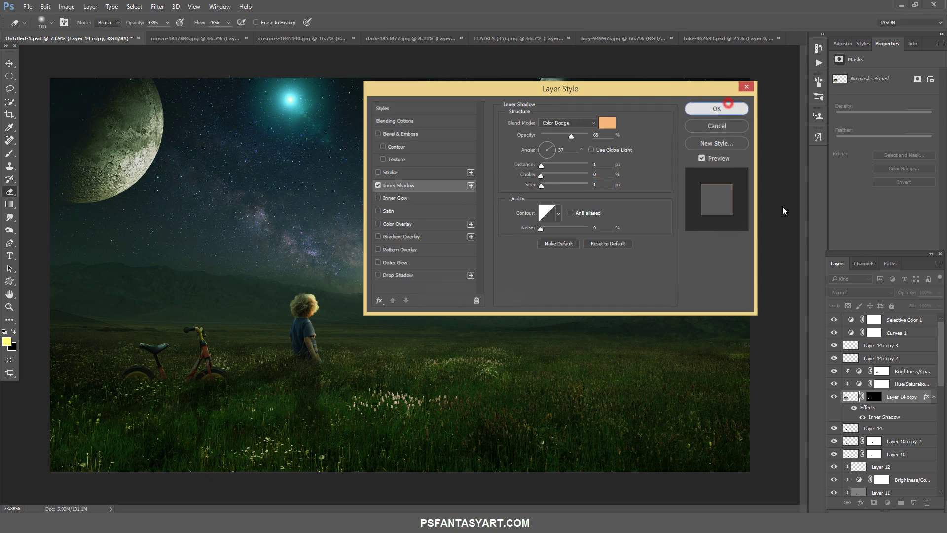
left_click(717, 108)
key("e")
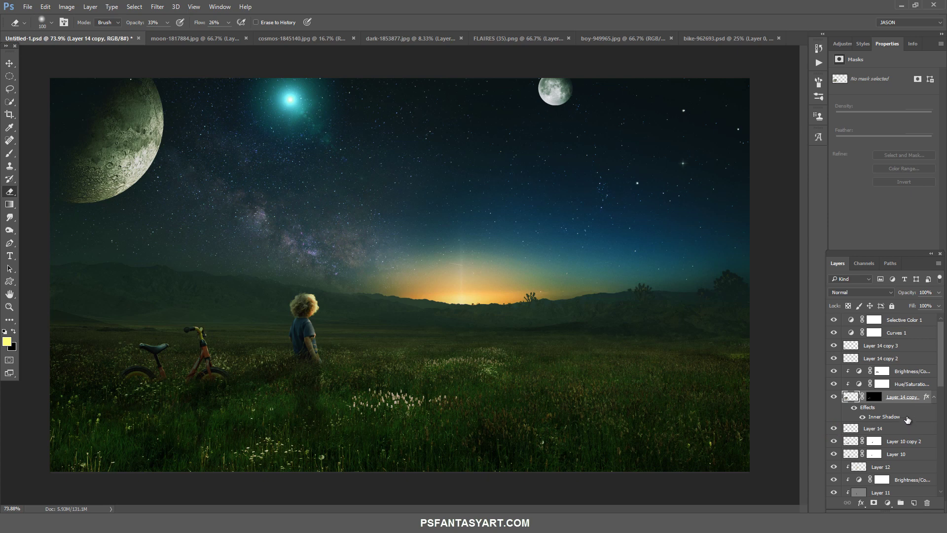
Merge all visible layers into Layer 15 and convert it to a smart object
left_click(905, 324)
key("ctrl+shift+alt+e")
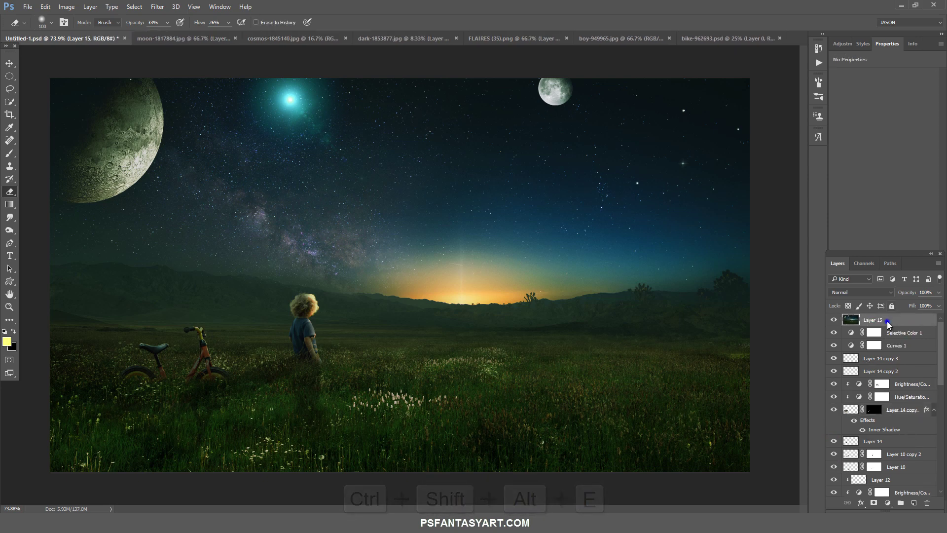
right_click(887, 321)
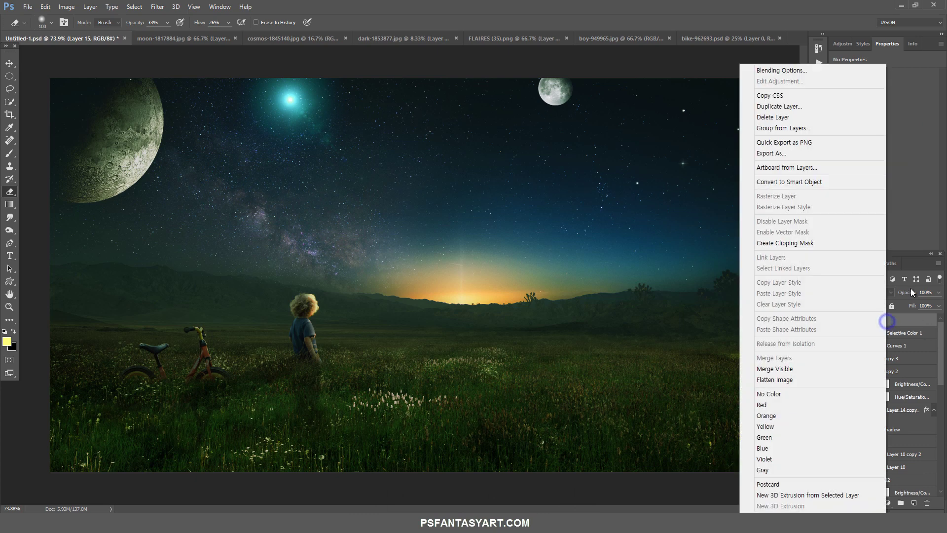
left_click(785, 182)
Apply an Unsharp Mask smart filter to Layer 15
left_click(157, 6)
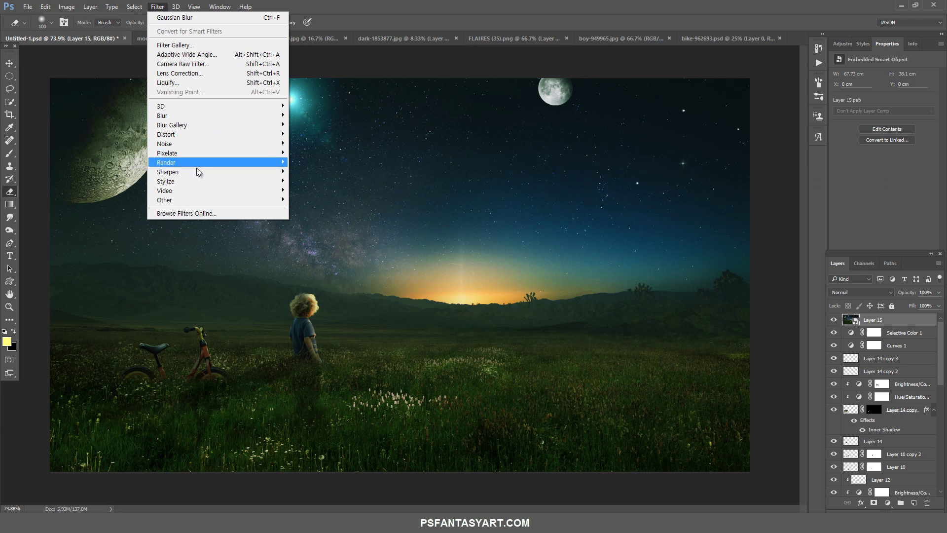
left_click(118, 222)
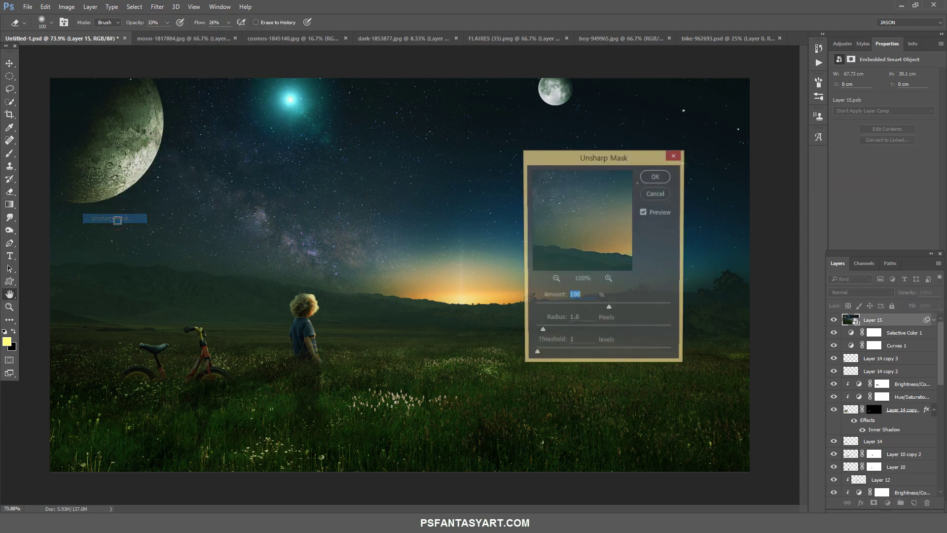
left_click(656, 177)
key("e")
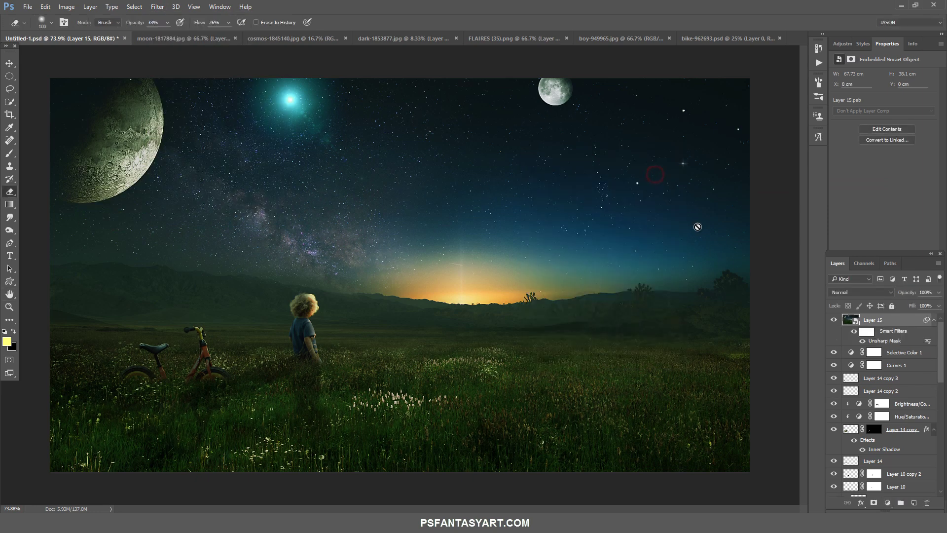
left_click(157, 7)
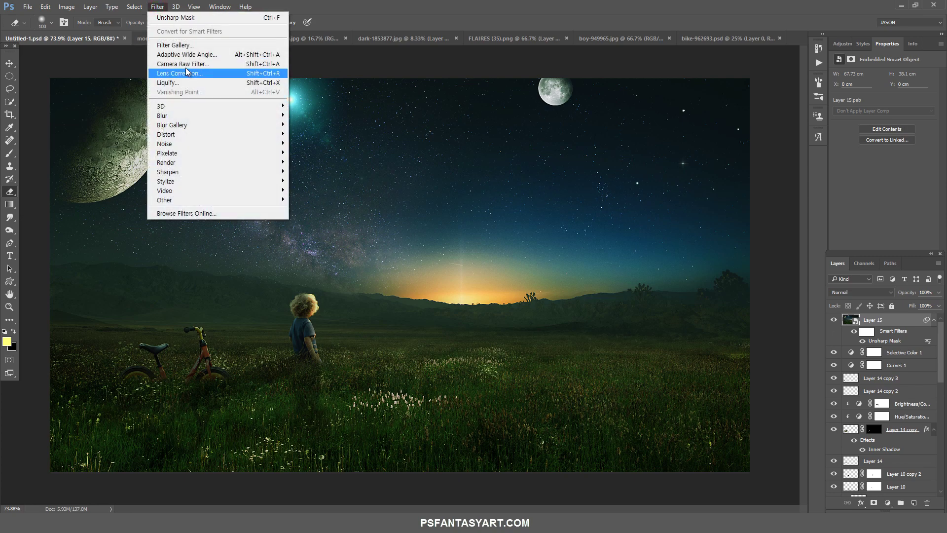
left_click(189, 67)
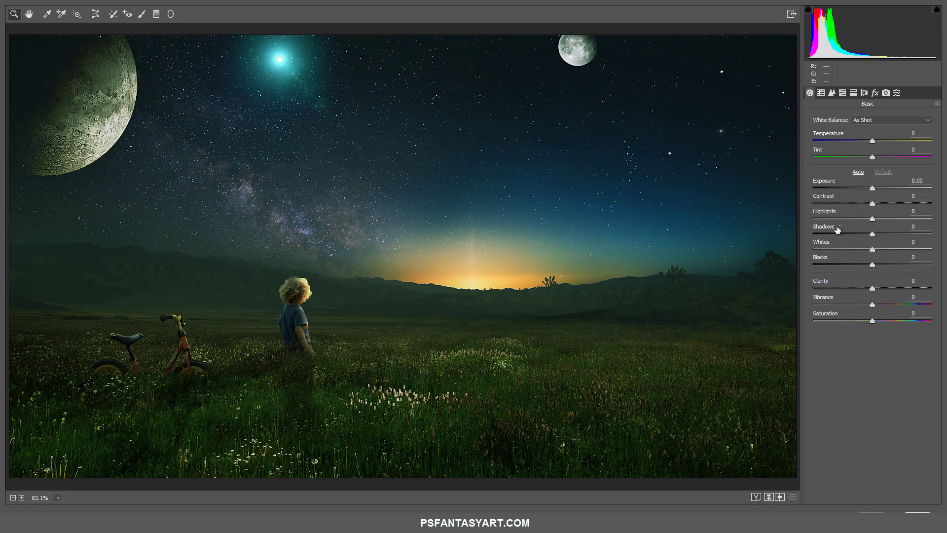
Camera Raw on Layer 15: lower highlights, clarity -13, and a dark edge vignette
left_click_drag(873, 219, 867, 265)
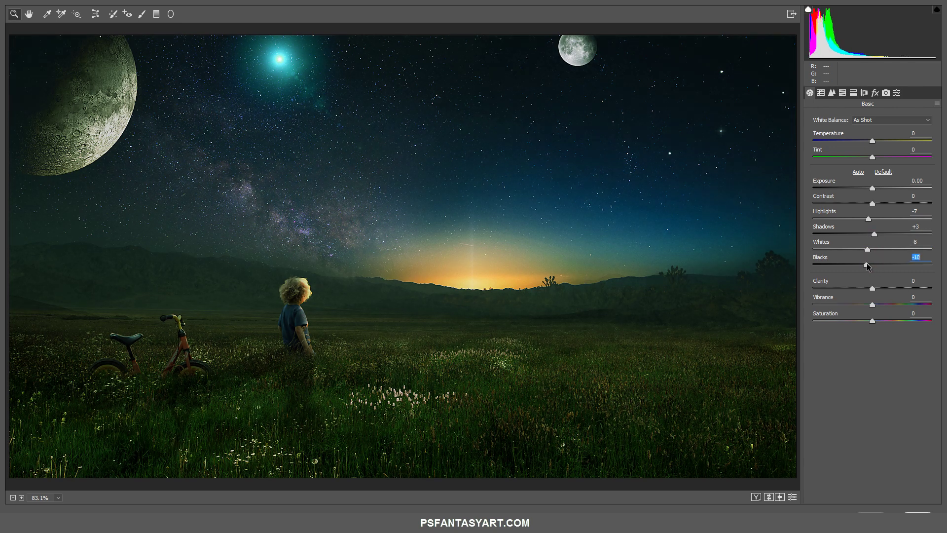
left_click_drag(873, 288, 864, 290)
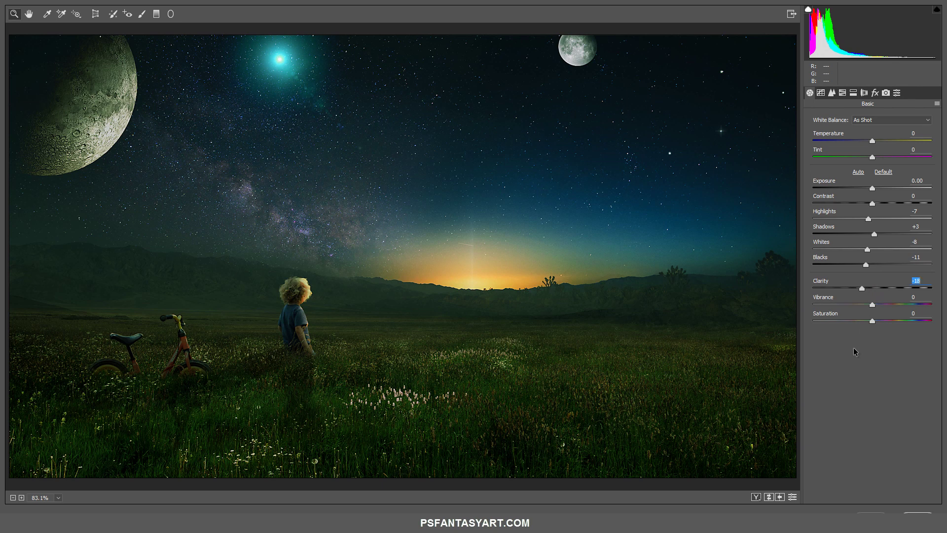
left_click(875, 93)
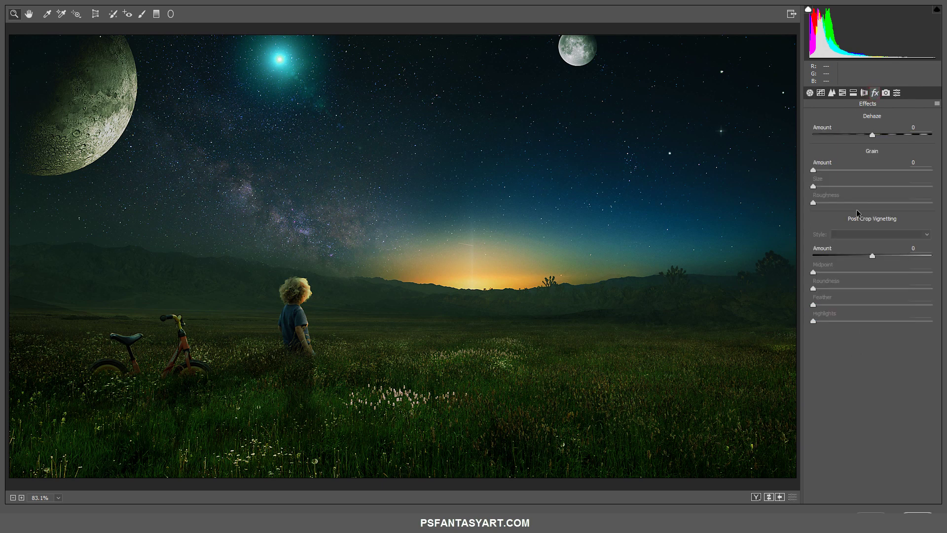
left_click_drag(872, 255, 862, 256)
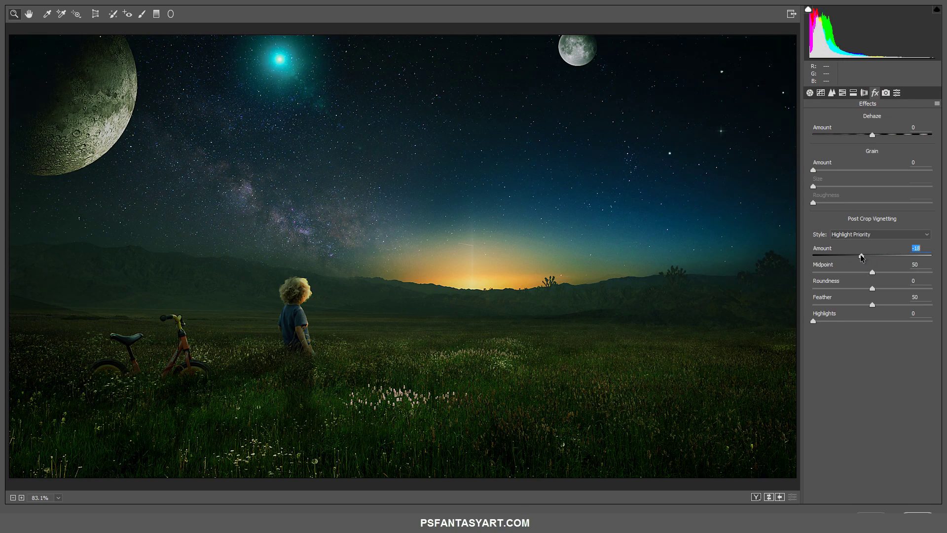
left_click(914, 511)
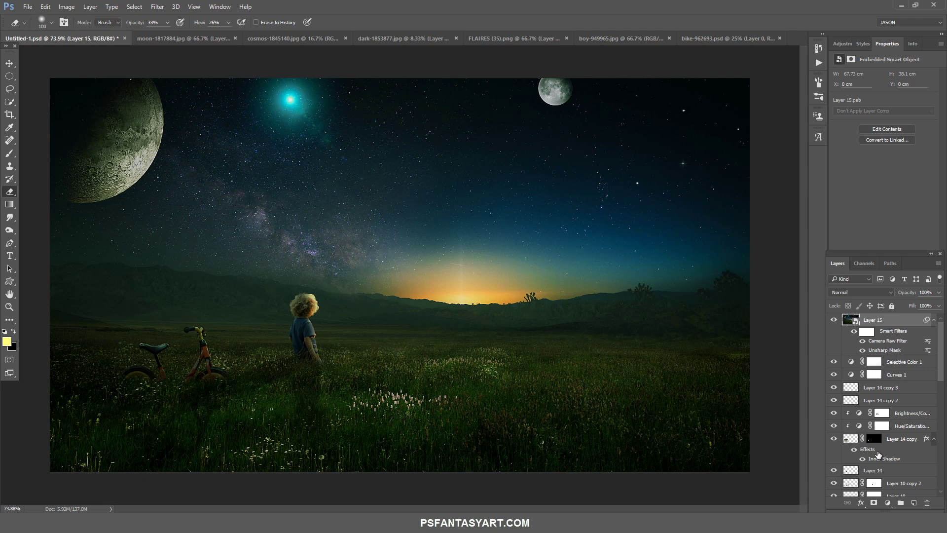
Add a Color Balance layer with midtones shifted toward cyan (-17)
left_click(887, 503)
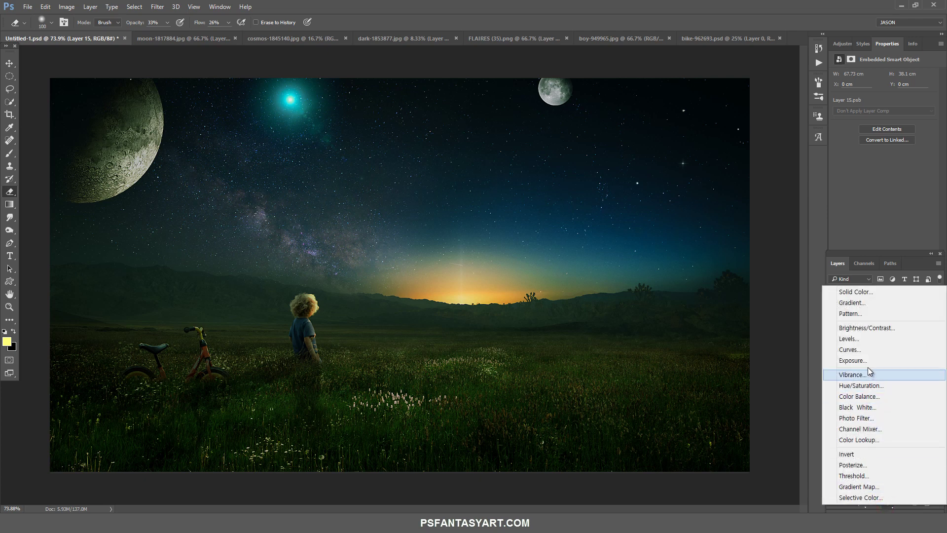
left_click(860, 396)
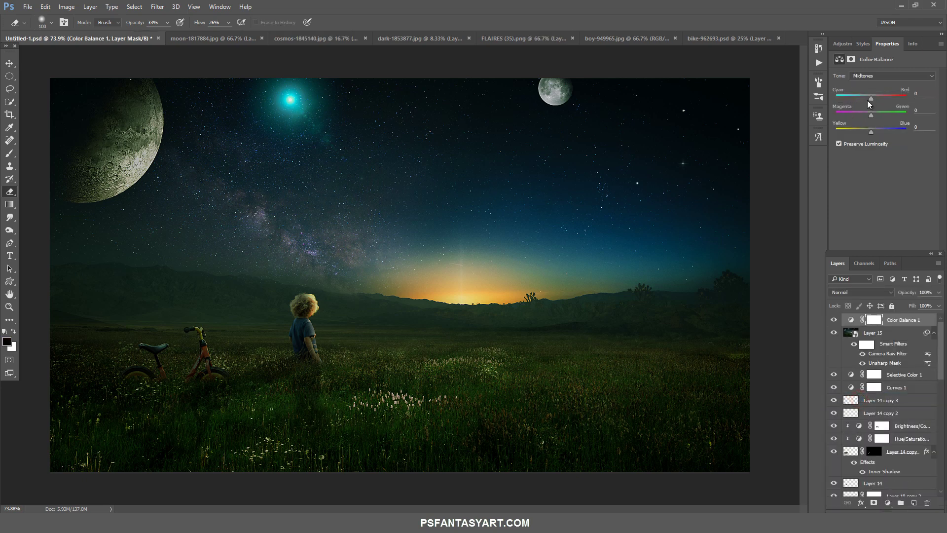
left_click_drag(872, 99, 873, 136)
Set the Color Balance highlights to Cyan/Red -5 and Yellow/Blue +10
left_click(888, 76)
left_click(869, 104)
left_click_drag(872, 98, 869, 98)
left_click_drag(872, 132, 873, 132)
left_click(934, 127)
type("10")
left_click(834, 320)
Add a Levels layer with midtone 1.10 and white input 220, toggling it to compare
left_click(888, 504)
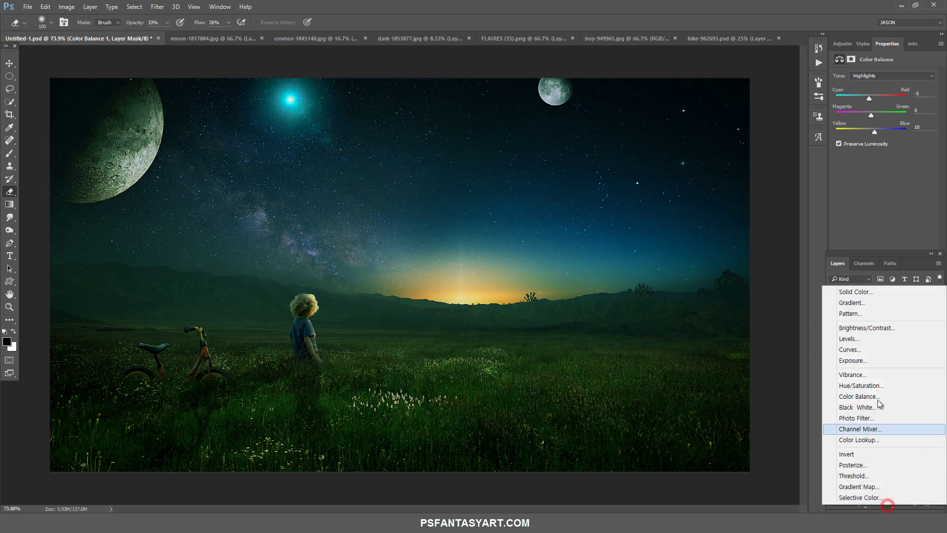
left_click(860, 340)
left_click(894, 153)
type("1.46")
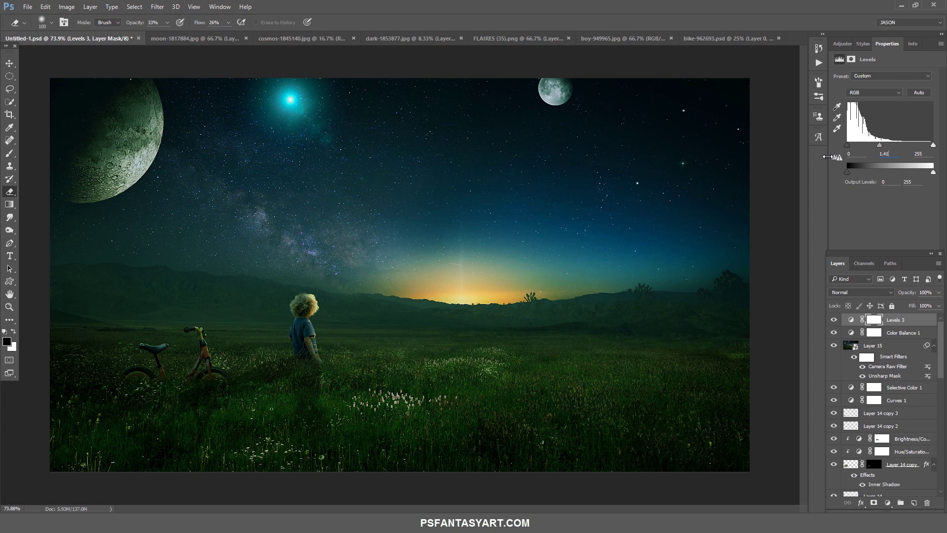
key("Return")
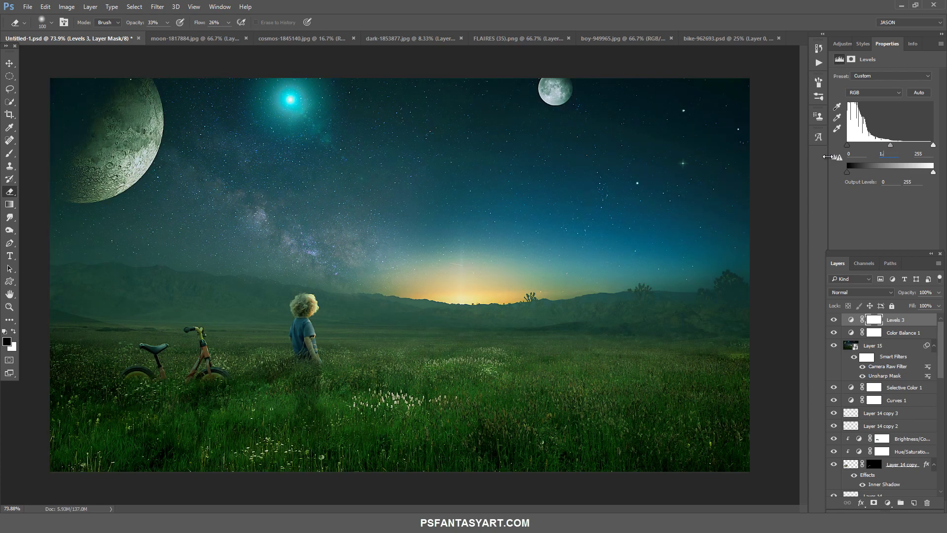
type("10")
key("Return")
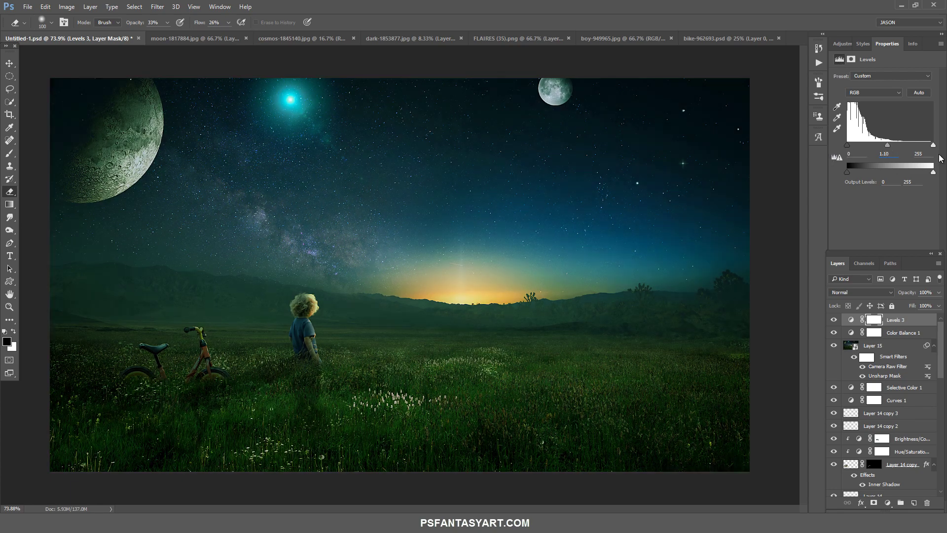
type("220")
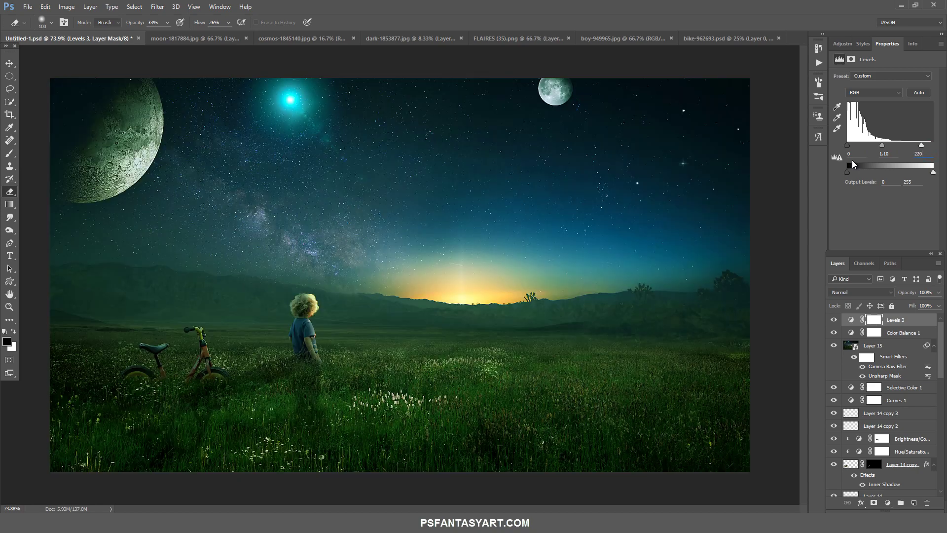
left_click(834, 320)
left_click(834, 320)
left_click(9, 308)
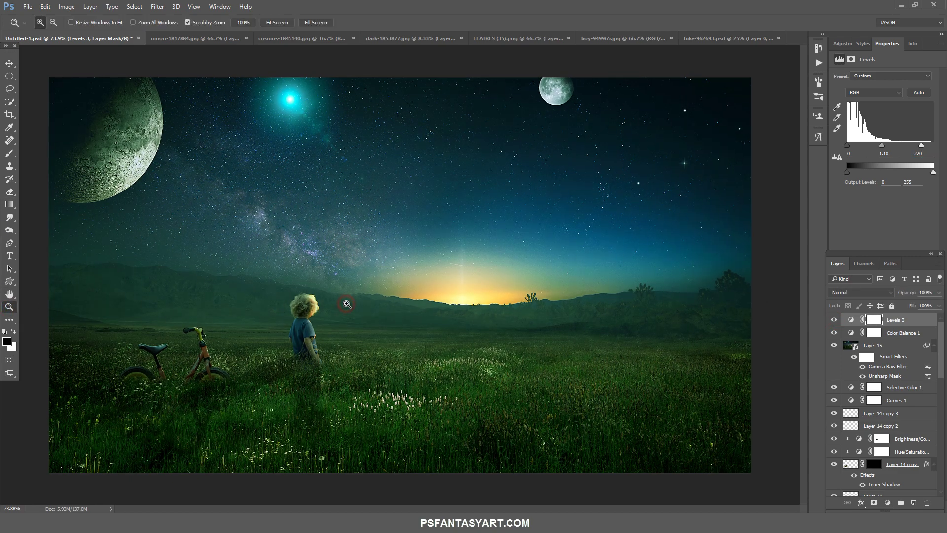
Show the finished composite in Full Screen Mode, fitted to the screen
left_click(345, 305)
key("f")
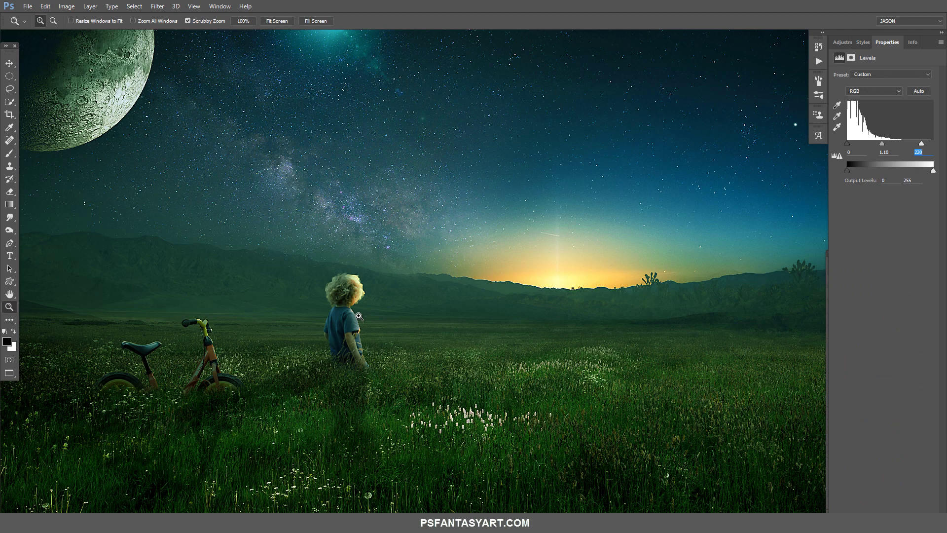
right_click(351, 300)
left_click(278, 253)
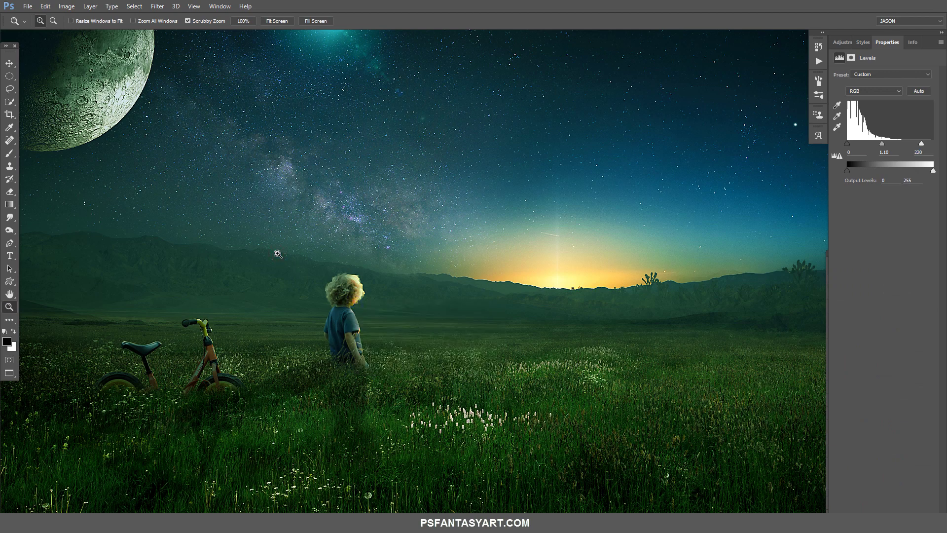